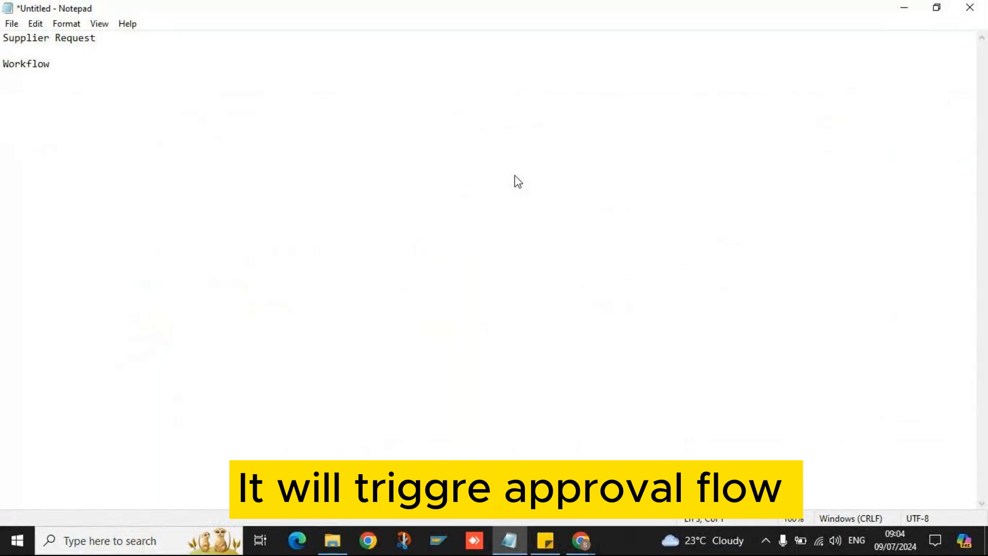
- Make line 1 read 'Supplier Request---Workflow -- Approved' with blank lines below it
key(BackSpace)
key(BackSpace)
text(---Workflow )
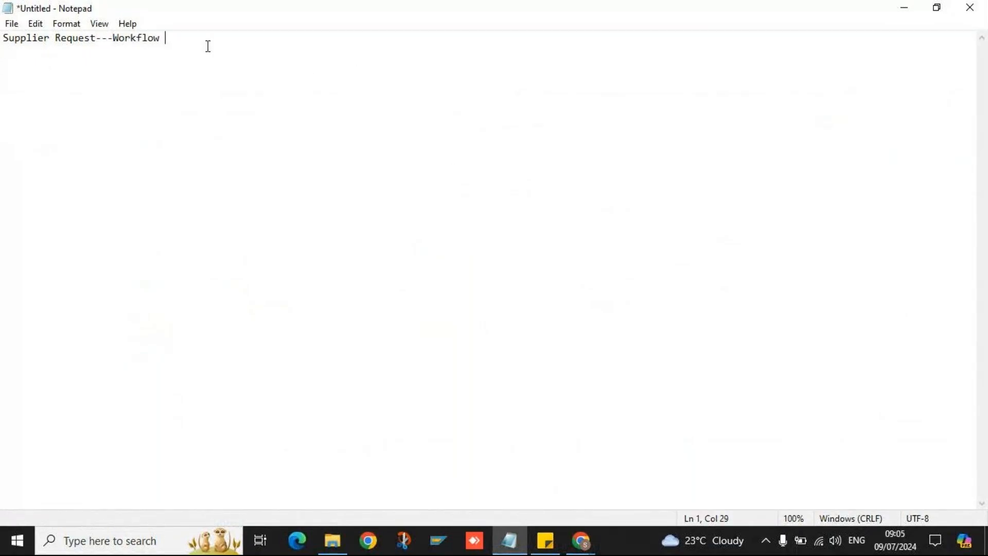
text(-- A)
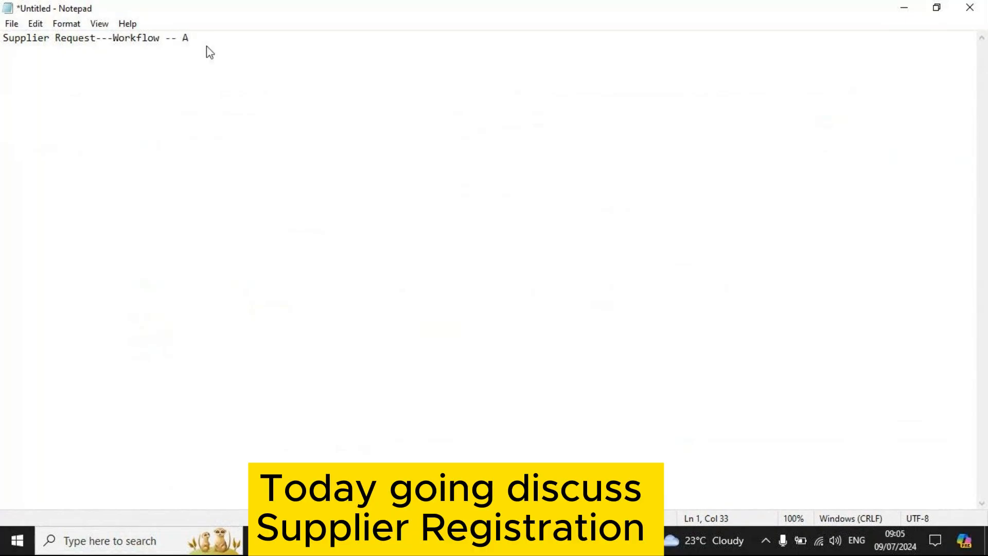
text(pproved)
key(Return)
key(Return)
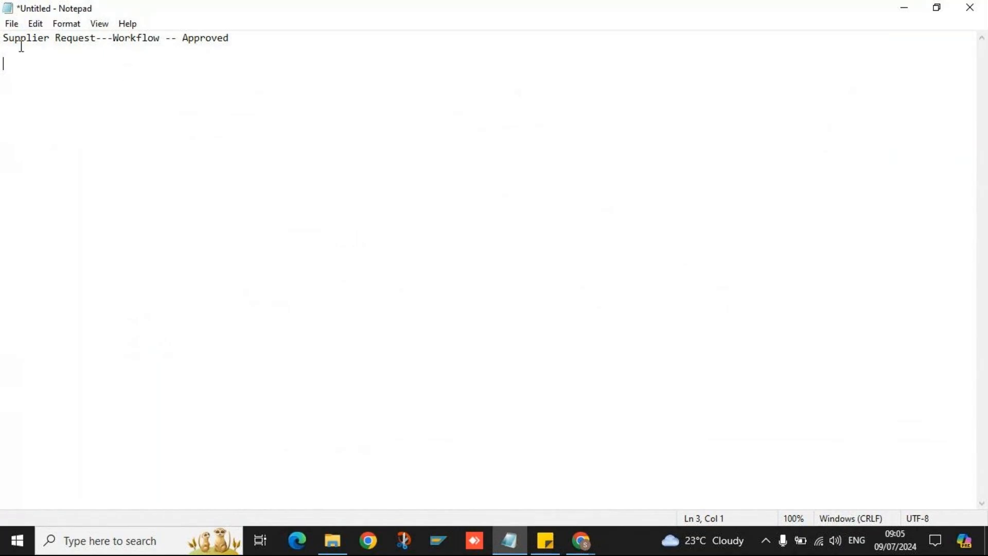
click(229, 40)
key(Return)
key(Return)
key(Return)
key(Return)
text(Re)
key(BackSpace)
key(BackSpace)
- Paste the Registration heading and add lines 'Two', 'Ariba Spend management' and 'Ariba Network' above it
text(Registration)
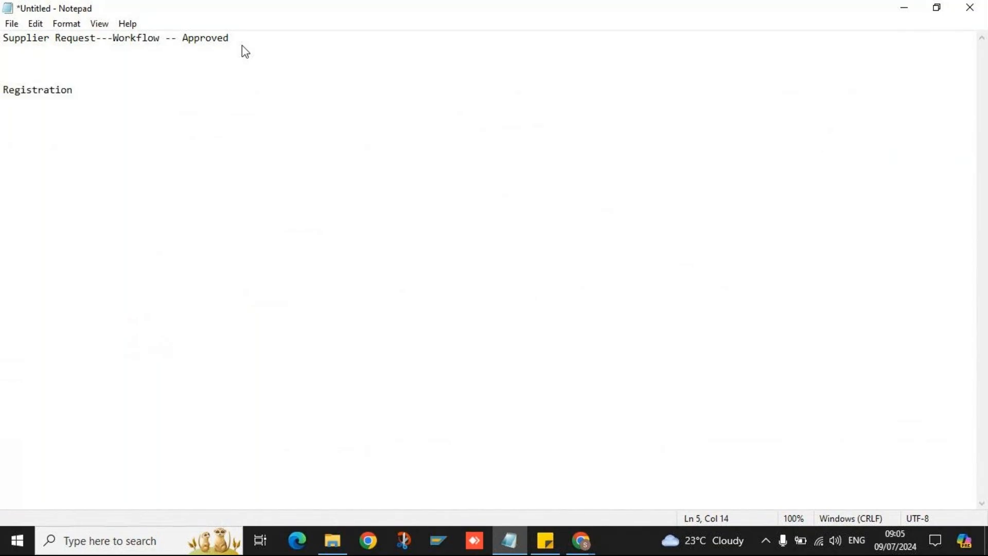
key(Up)
key(Up)
key(Return)
key(Return)
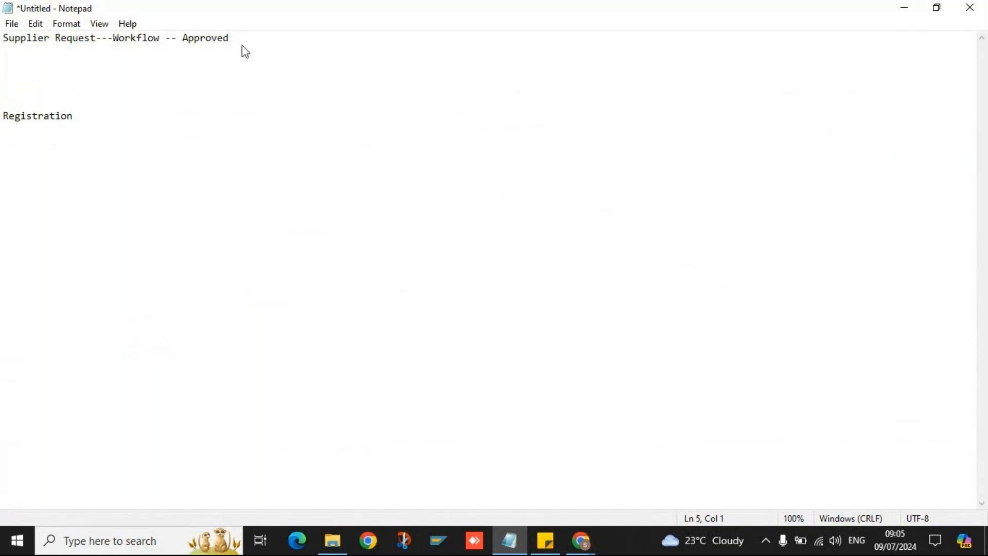
text(Two)
key(Return)
key(Return)
text(Ariba)
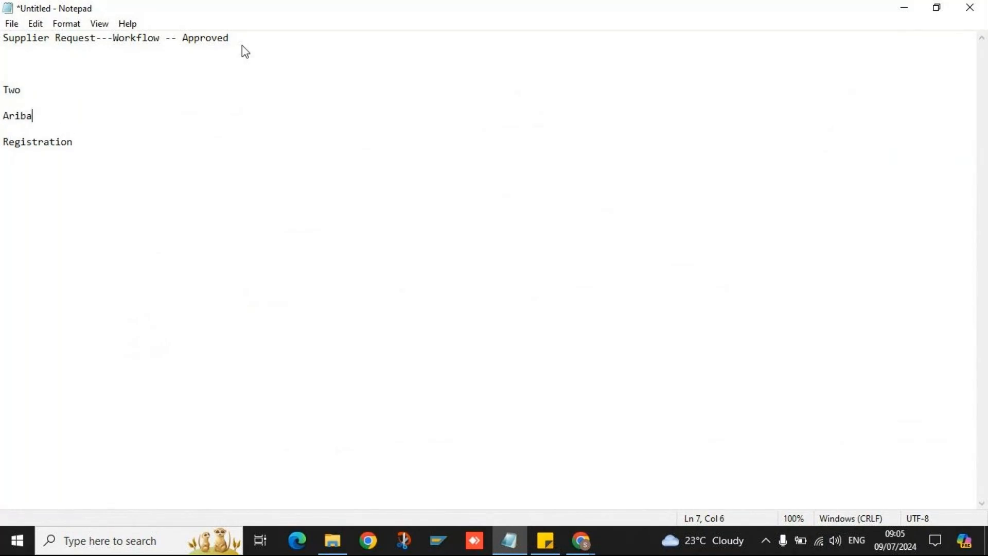
text( Spend management)
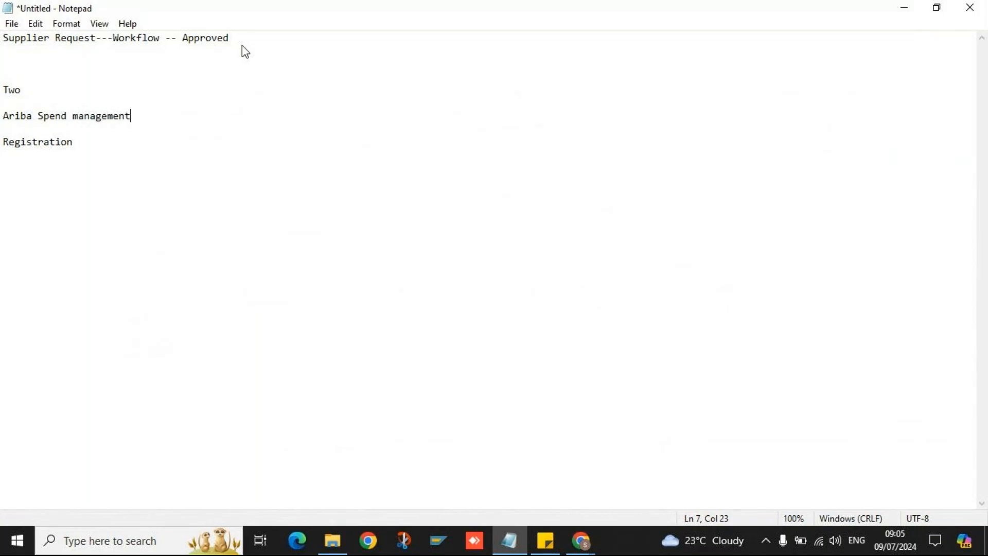
key(Return)
key(Return)
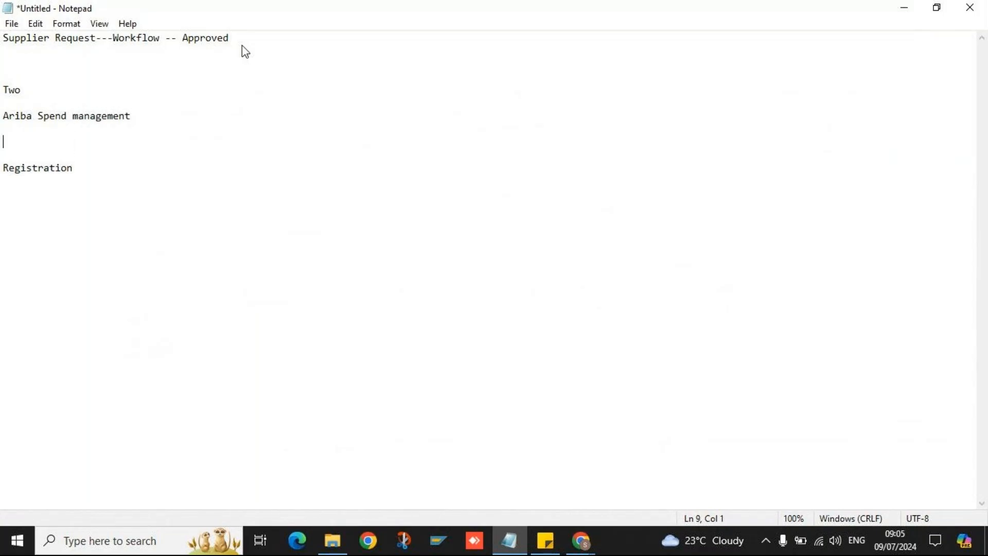
text(Ariba Network)
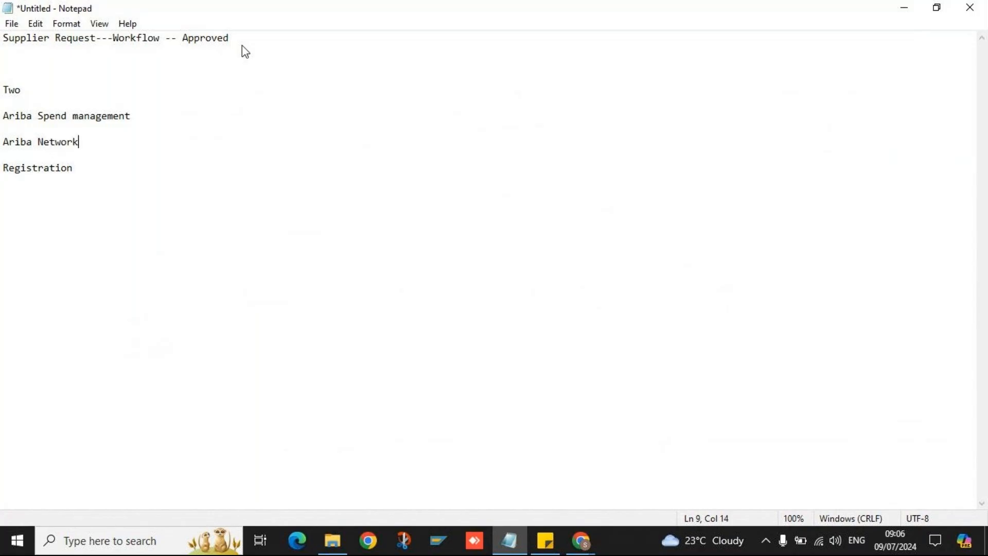
- Append '-- Buyer' and '-- Supplier' to the two Ariba lines and remove the extra blank line
click(145, 117)
text(-- Buyer)
key(Down)
key(Down)
click(92, 142)
text(-- Supplier)
key(Return)
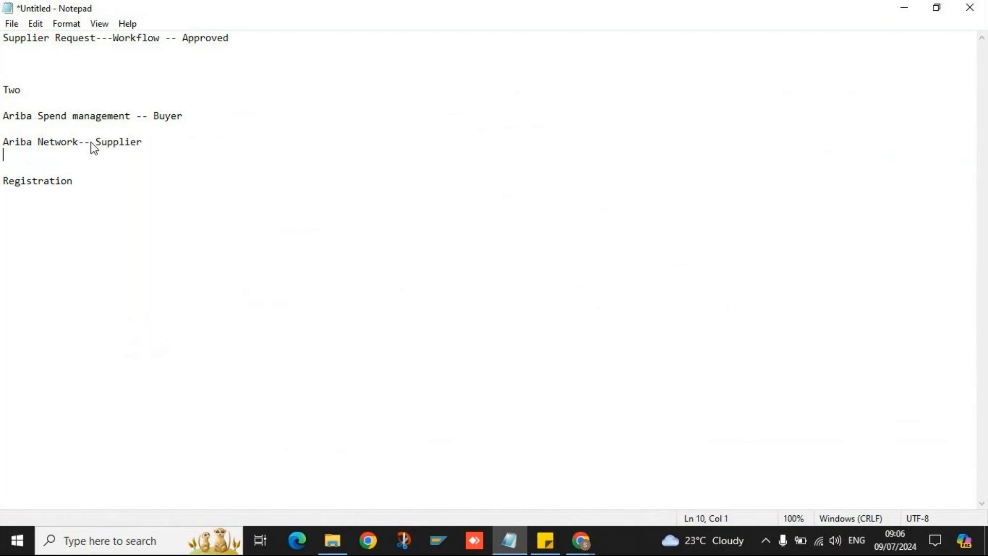
key(Delete)
- Highlight the Ariba Spend management and Ariba Network-- Supplier lines to point them out
key(Down)
key(Down)
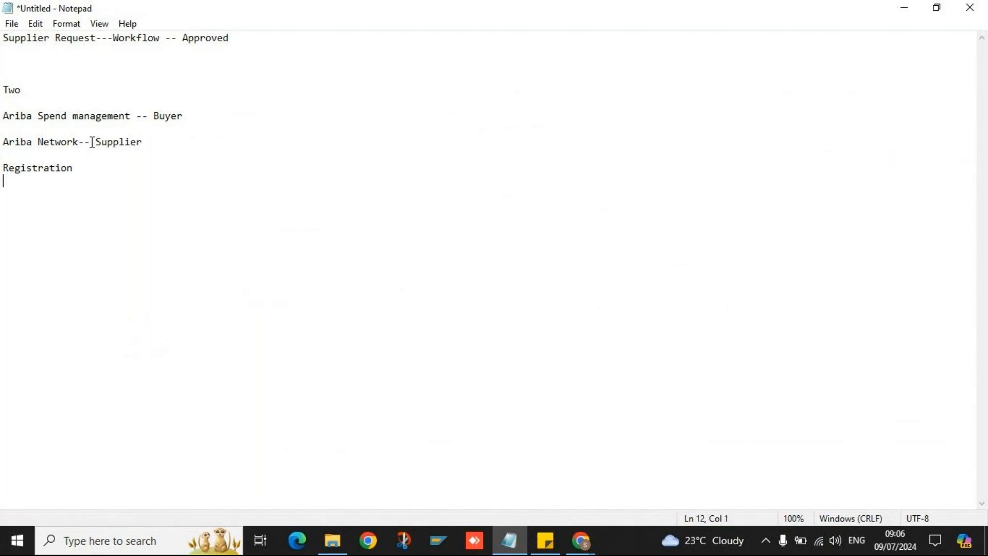
key(Down)
click(2, 115)
drag(3, 115, 132, 119)
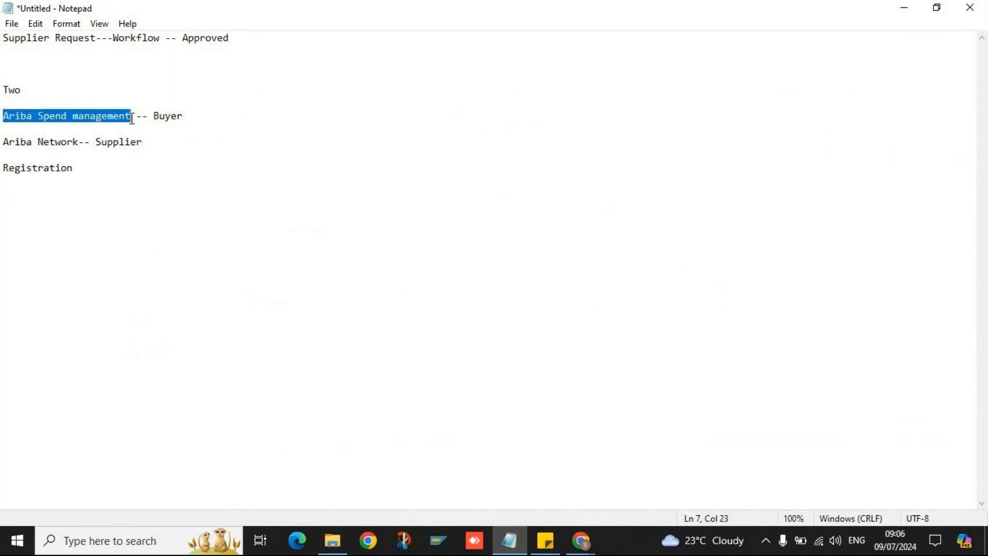
click(5, 145)
drag(5, 144, 156, 143)
- Add 'Internal Registration-- Buyer is owner' and 'External Registration-- Supplier' beneath the Registration heading
click(112, 165)
key(Return)
key(Return)
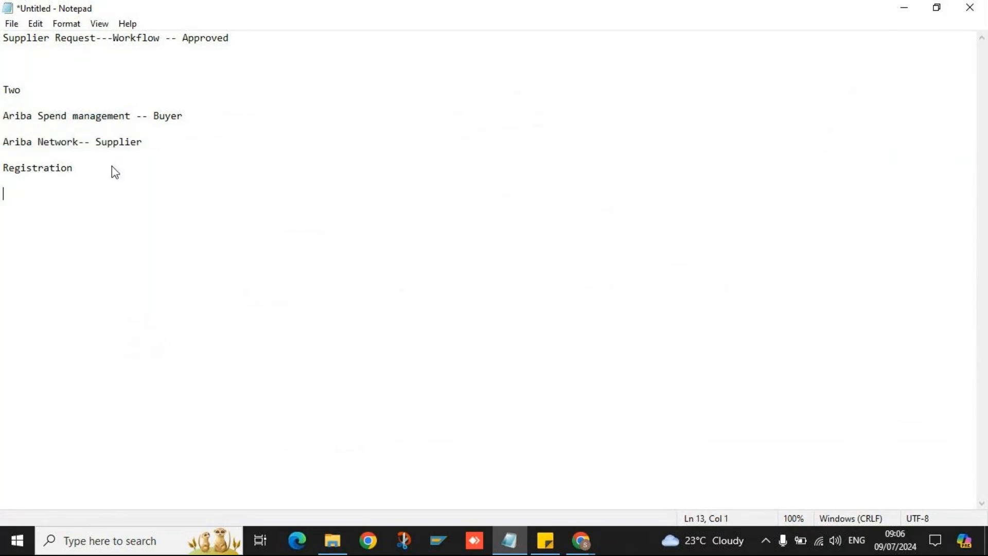
text(Internal Registration--)
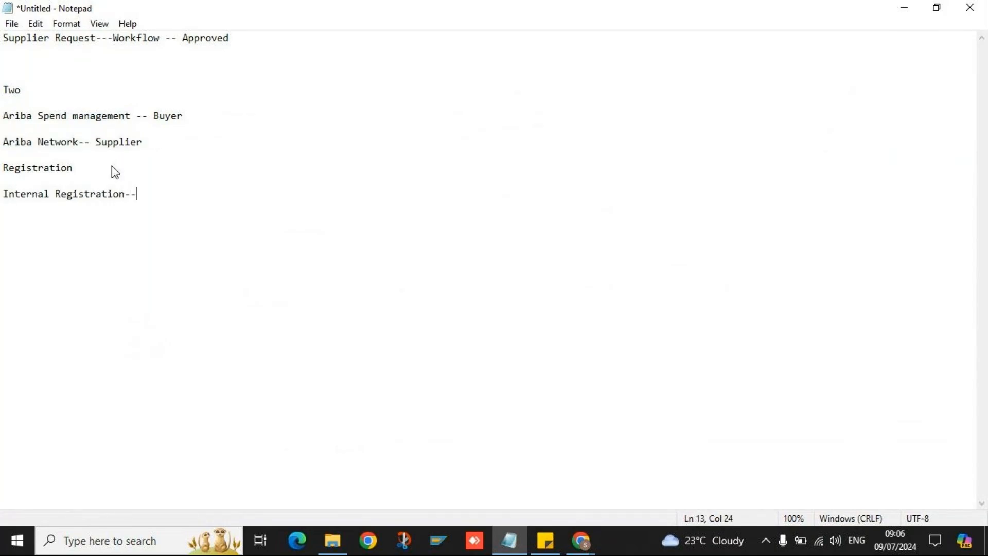
text( Buyer is owner)
key(Return)
text(E)
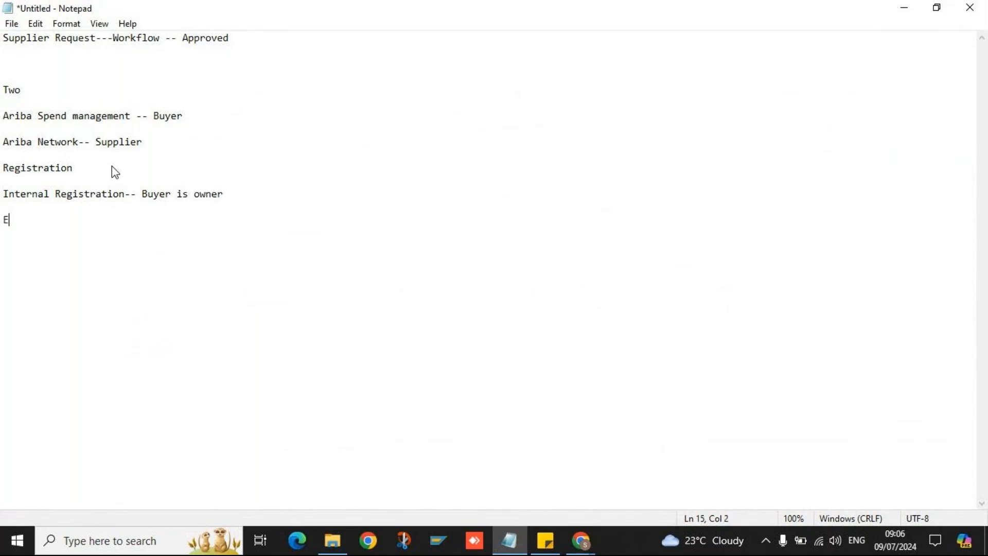
text(xternal Registration-- Supplier)
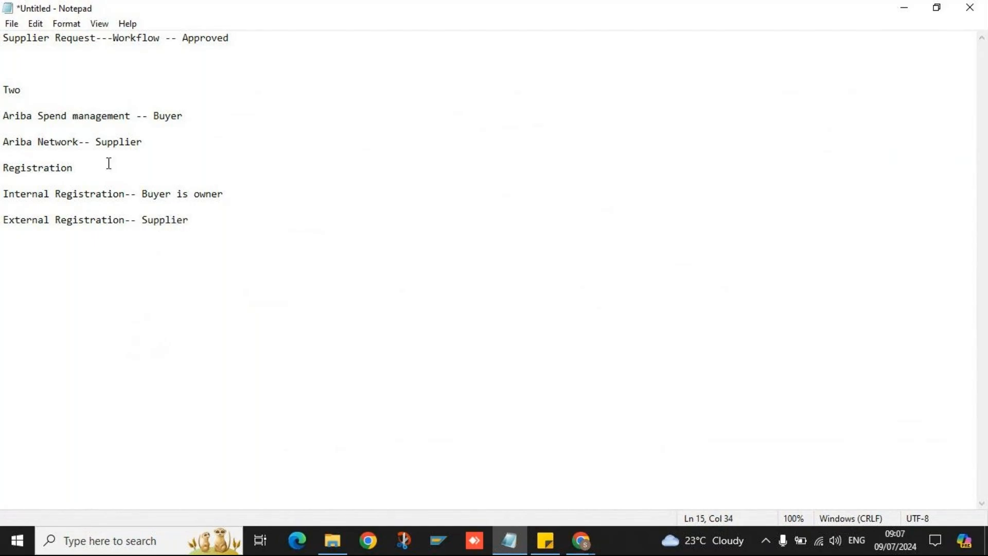
mouse_move(3, 169)
mouse_down()
mouse_move(83, 185)
mouse_move(2, 149)
mouse_up()
click(84, 170)
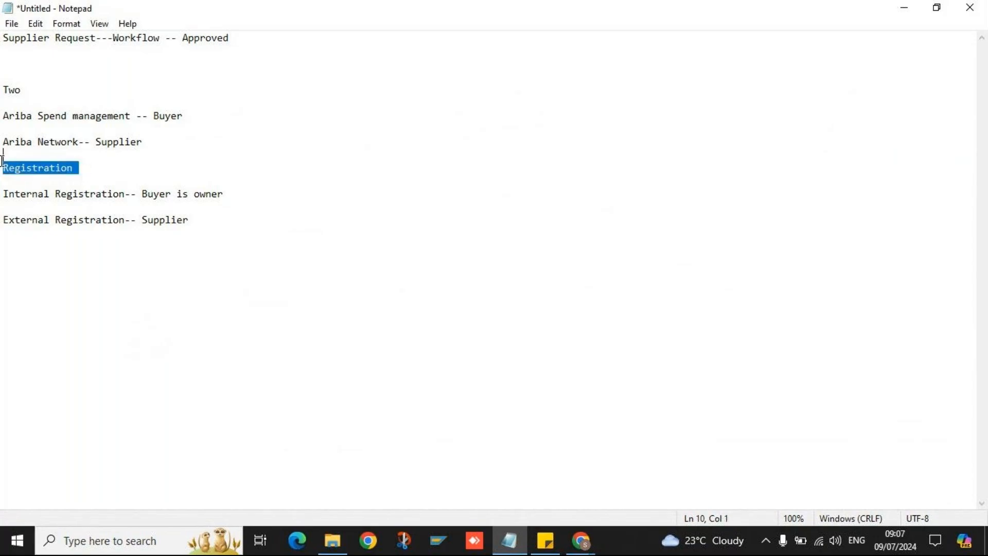
click(98, 168)
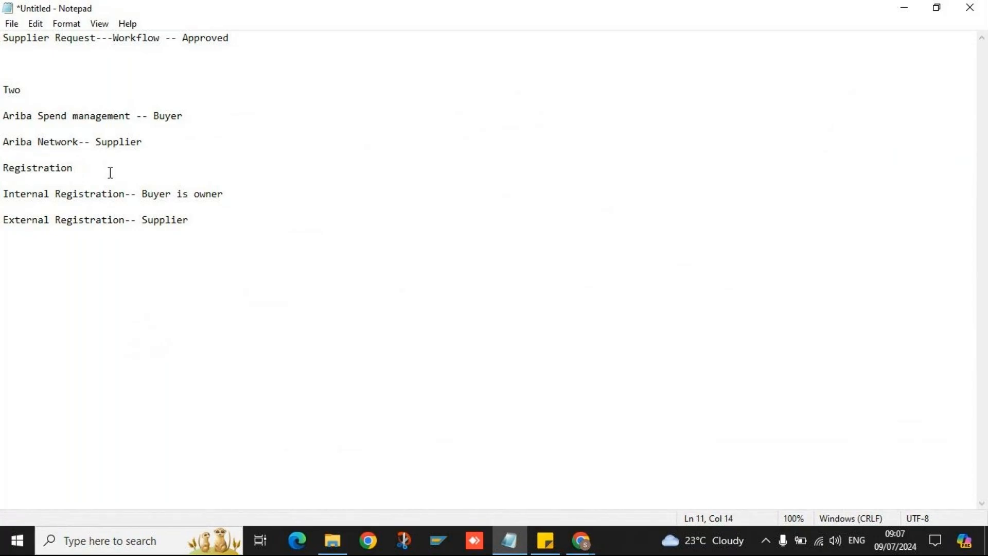
click(3, 39)
- Number the Supplier Request line '1' and the Registration heading '2'
text(1)
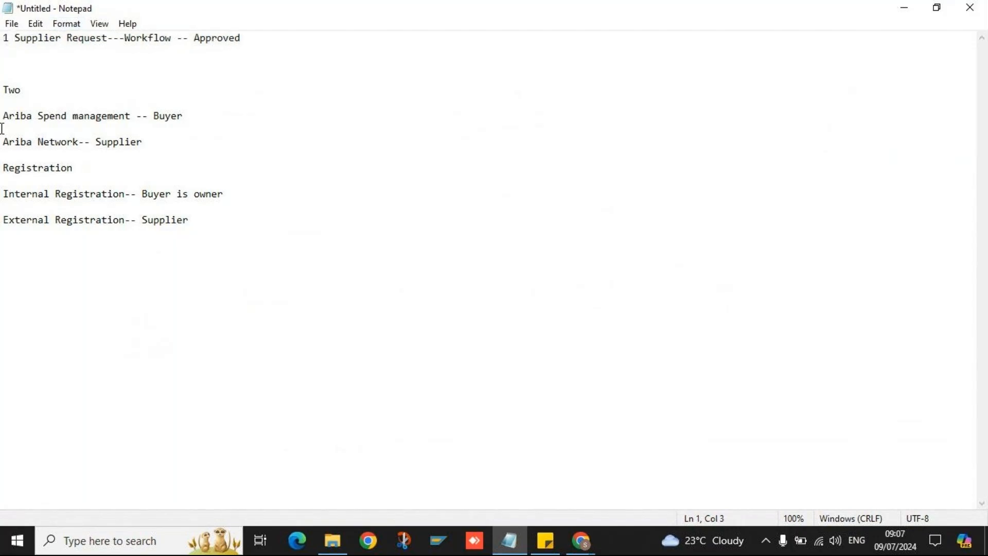
click(4, 175)
click(4, 170)
text(2)
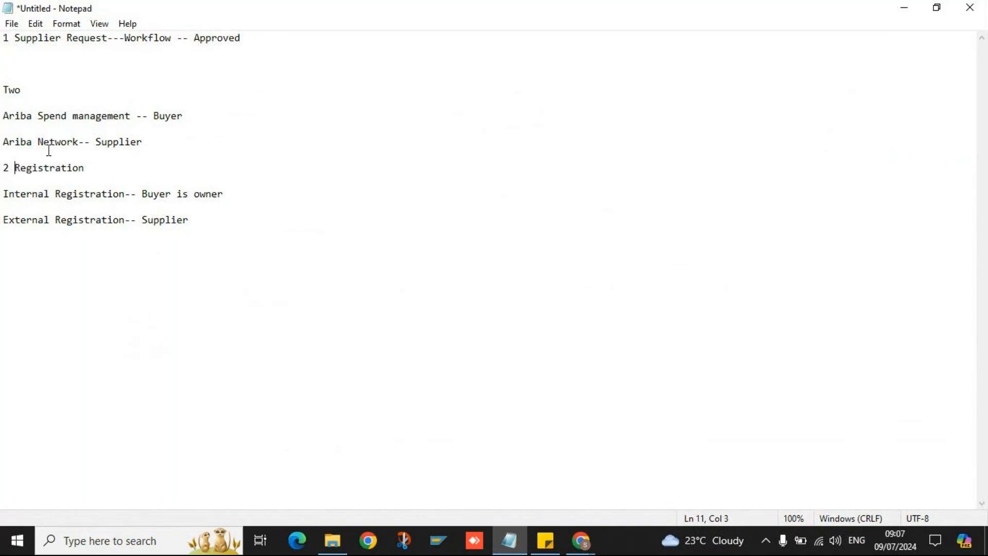
- Highlight the Registration notes and the word Supplier to review the new section
click(210, 229)
drag(210, 229, 3, 63)
click(264, 229)
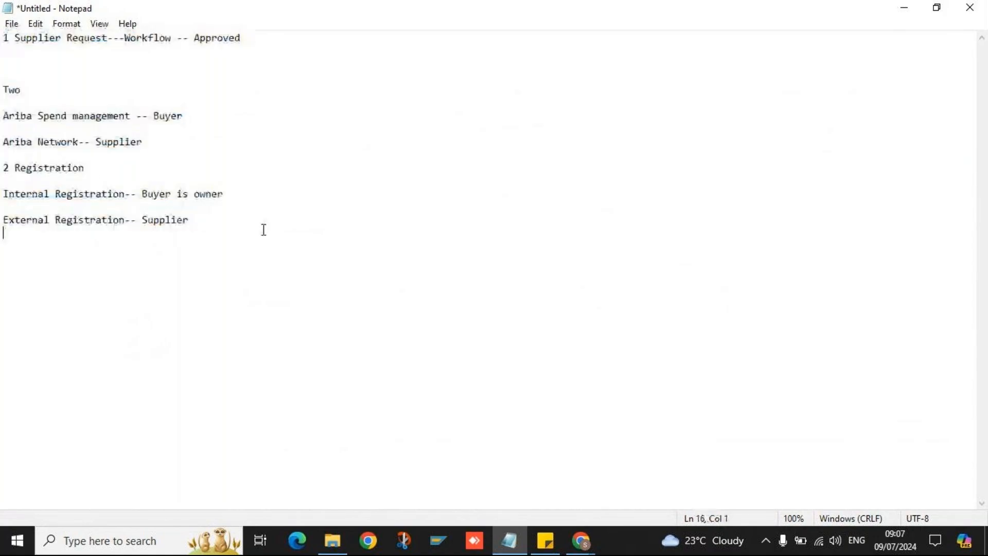
click(197, 222)
click(77, 170)
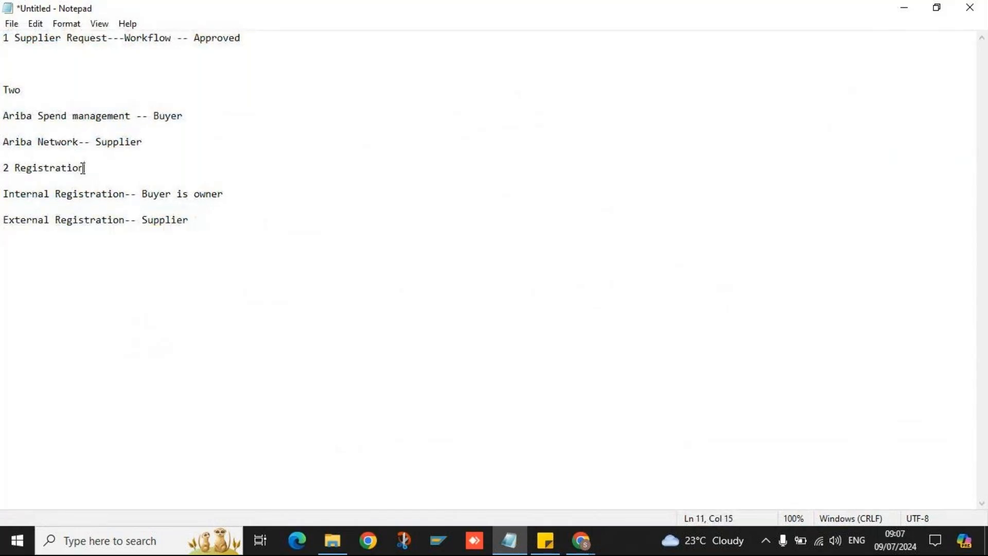
click(188, 220)
double_click(188, 220)
click(195, 221)
drag(16, 167, 91, 178)
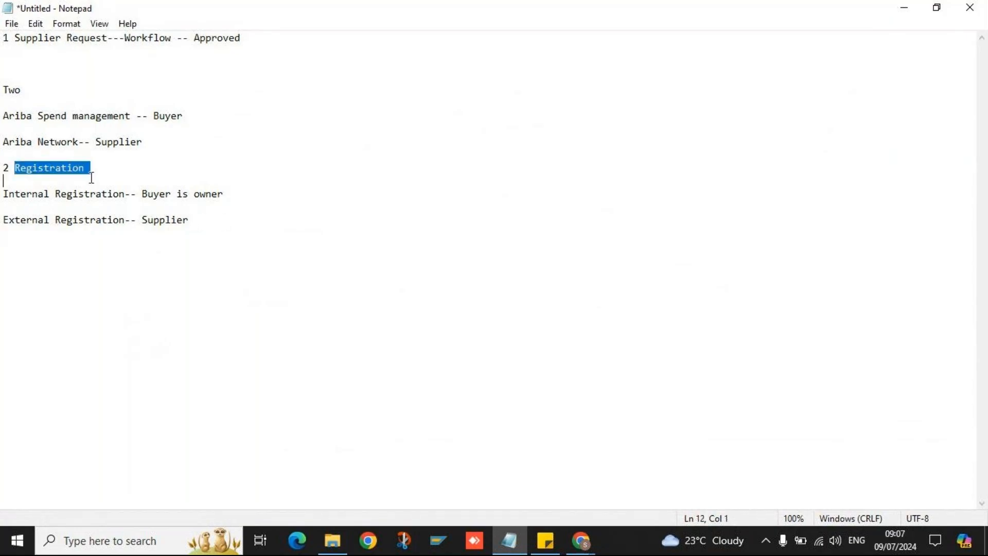
click(91, 172)
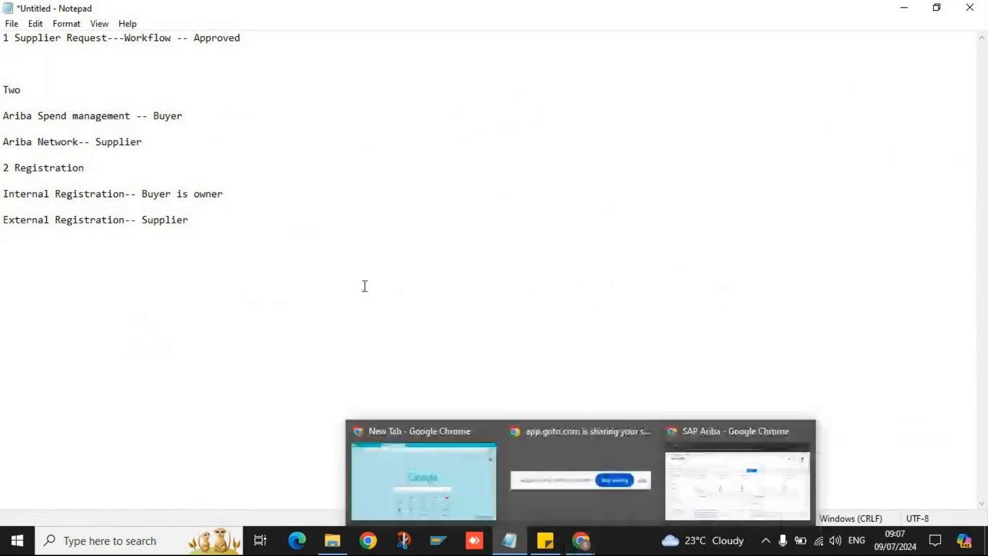
click(208, 218)
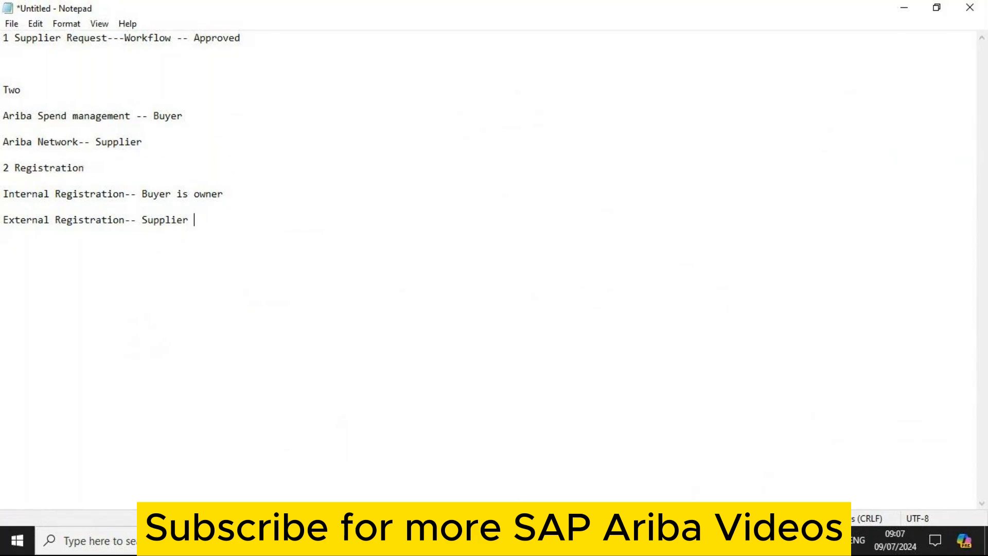
- Review the Ariba Network-- Supplier and Registration lines, then bring up the open Chrome windows
mouse_move(580, 540)
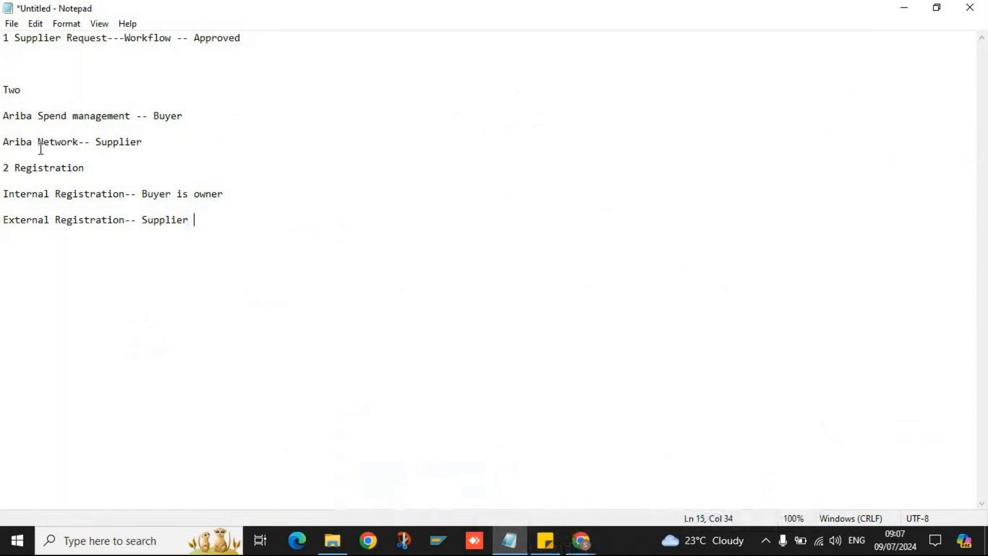
click(139, 143)
drag(155, 144, 3, 132)
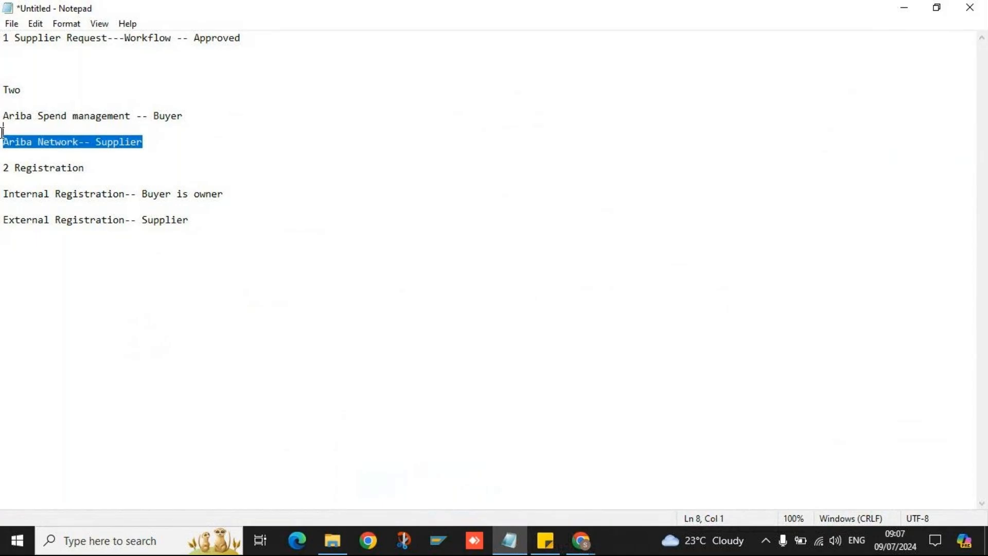
click(122, 181)
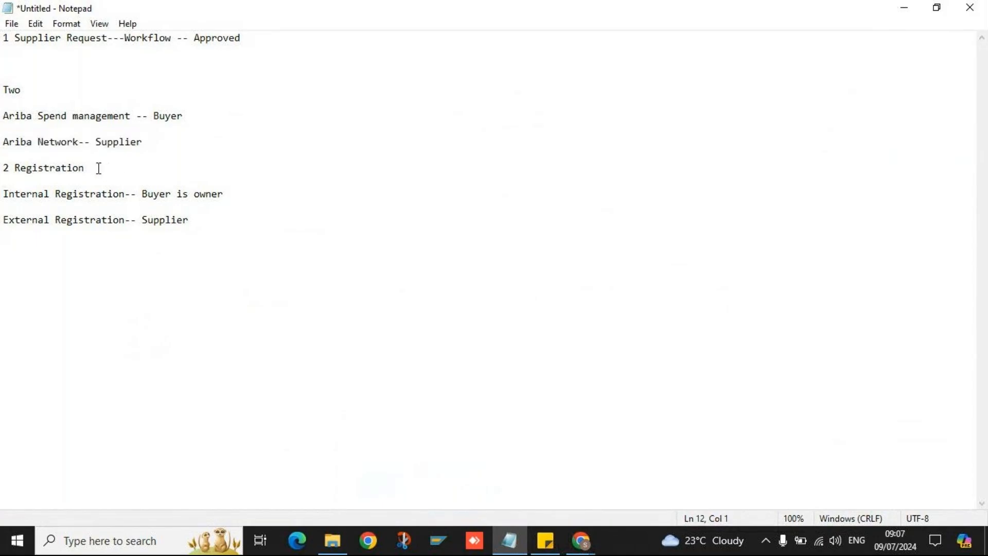
click(4, 167)
drag(9, 173, 171, 253)
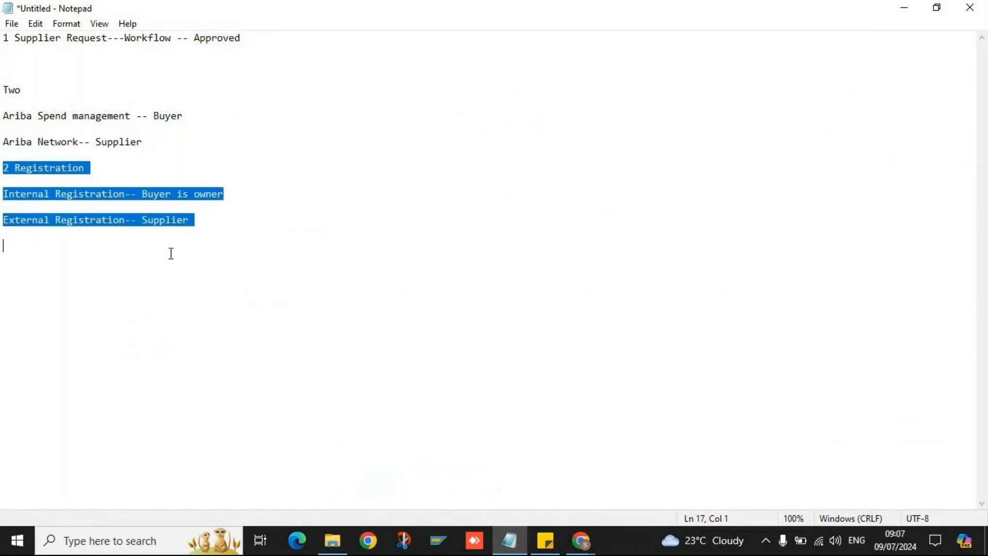
click(213, 221)
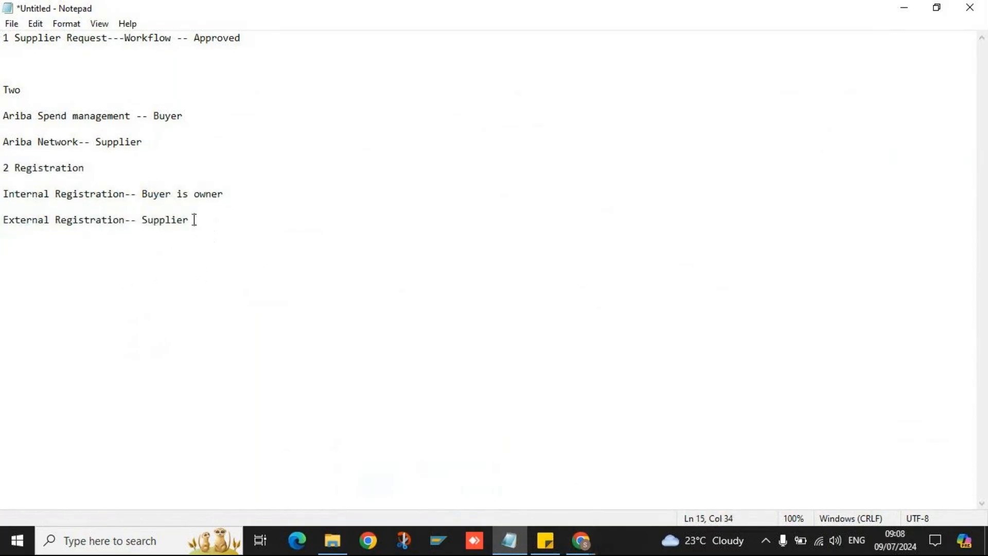
drag(194, 220, 146, 204)
click(57, 168)
click(201, 220)
click(150, 143)
drag(152, 143, 2, 143)
click(181, 167)
click(193, 220)
click(66, 145)
double_click(66, 145)
click(124, 150)
click(146, 143)
click(578, 543)
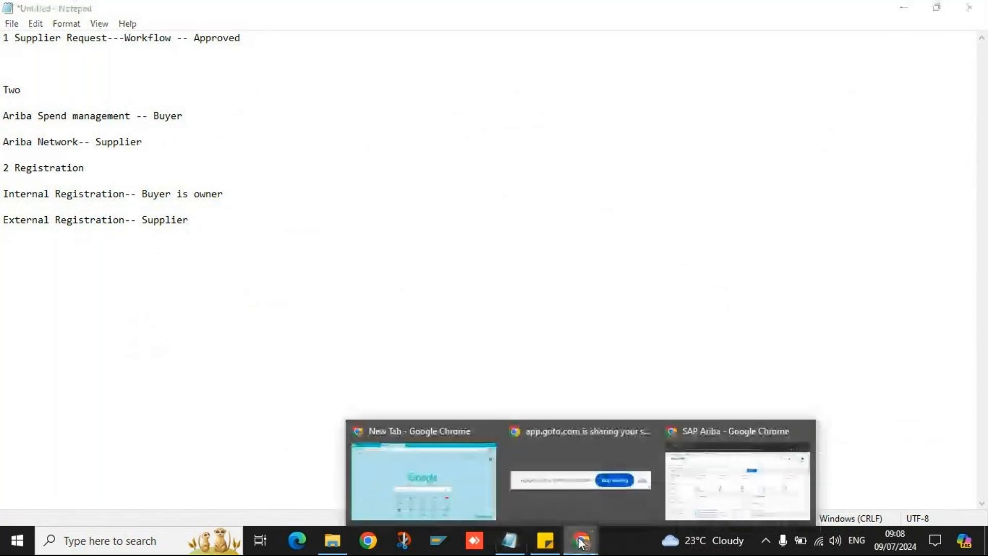
- In the SAP Ariba window, open Supplier Management and show the Registration list
click(690, 515)
click(315, 165)
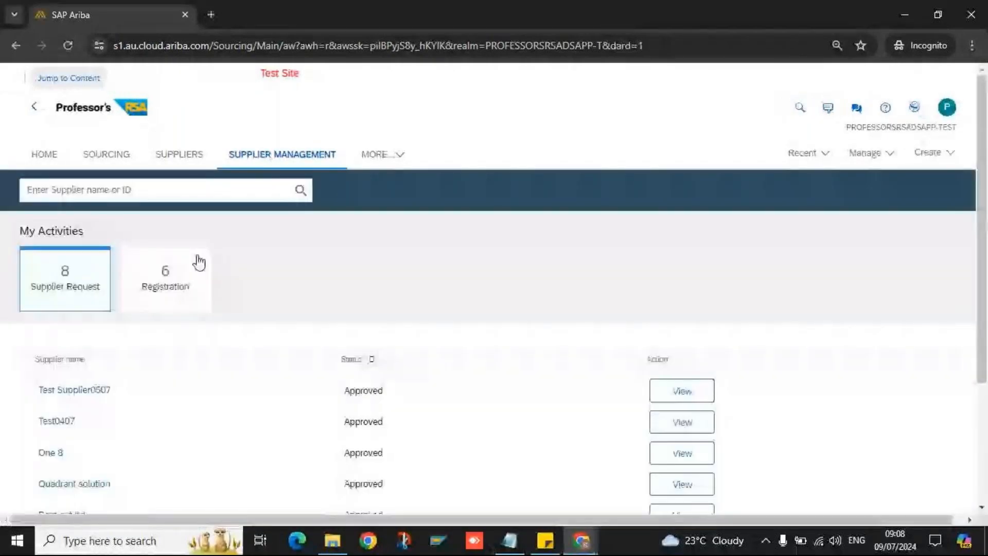
click(152, 284)
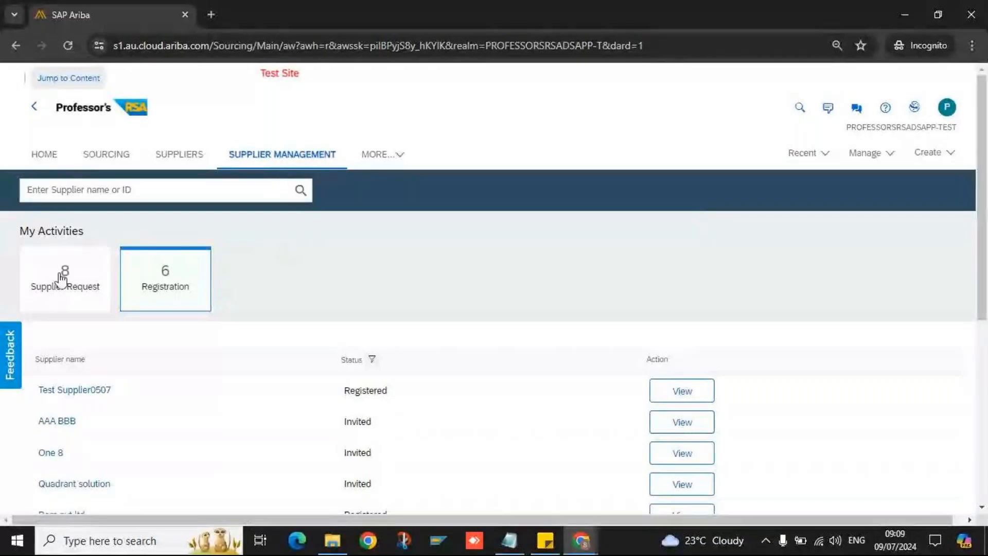
- Go back to the SAP Ariba Home dashboard using the HOME tab
click(46, 159)
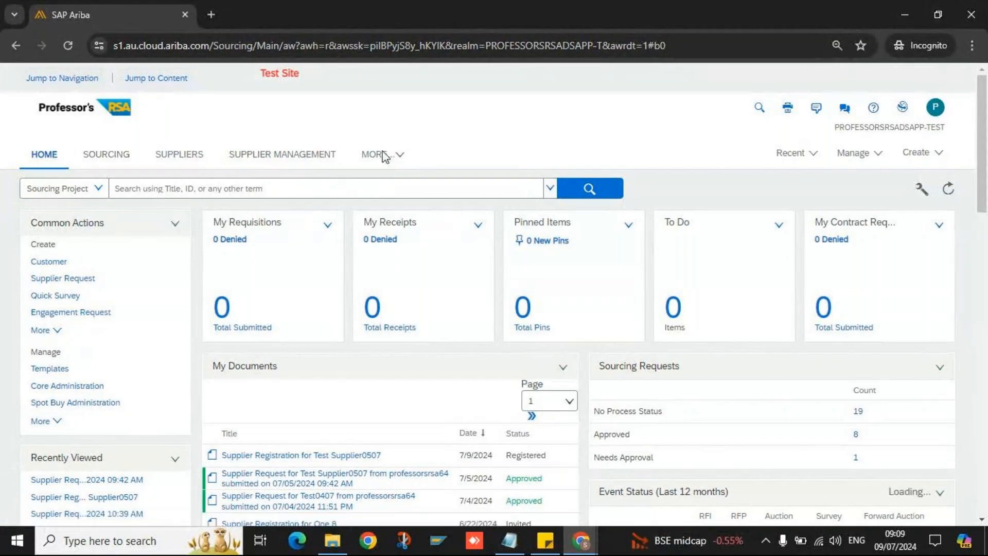
- Choose Create > Supplier Request to get a blank Supplier Request Form
click(915, 152)
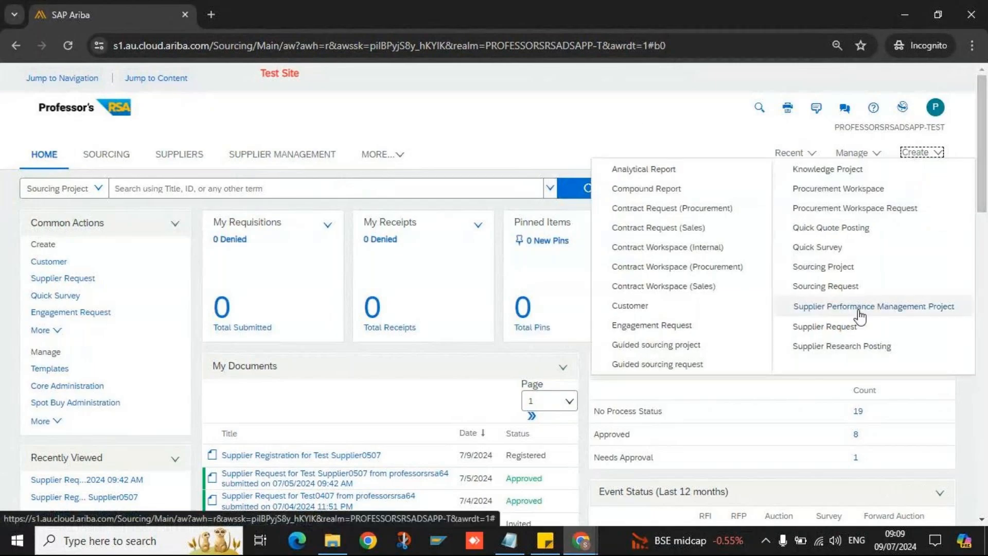
click(825, 326)
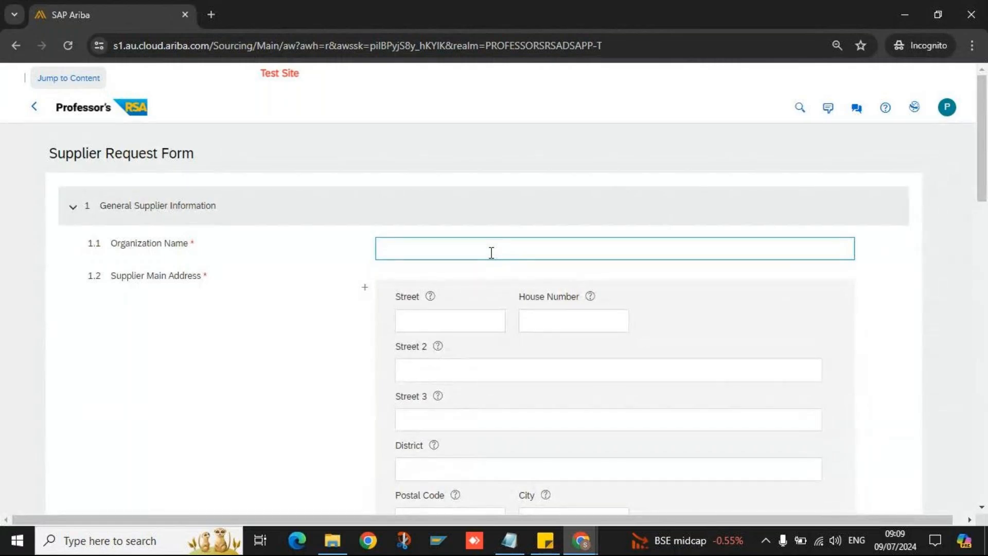
- Look over the empty Supplier Request Form's fields, then exit back to the Home dashboard
click(434, 238)
scroll(296, 278, down, 15)
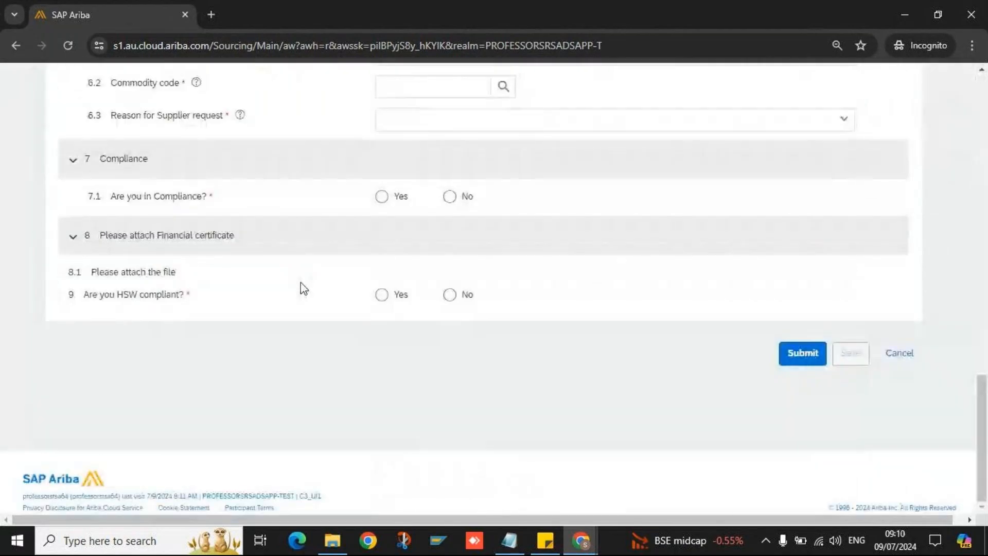
scroll(304, 288, up, 6)
scroll(303, 288, up, 8)
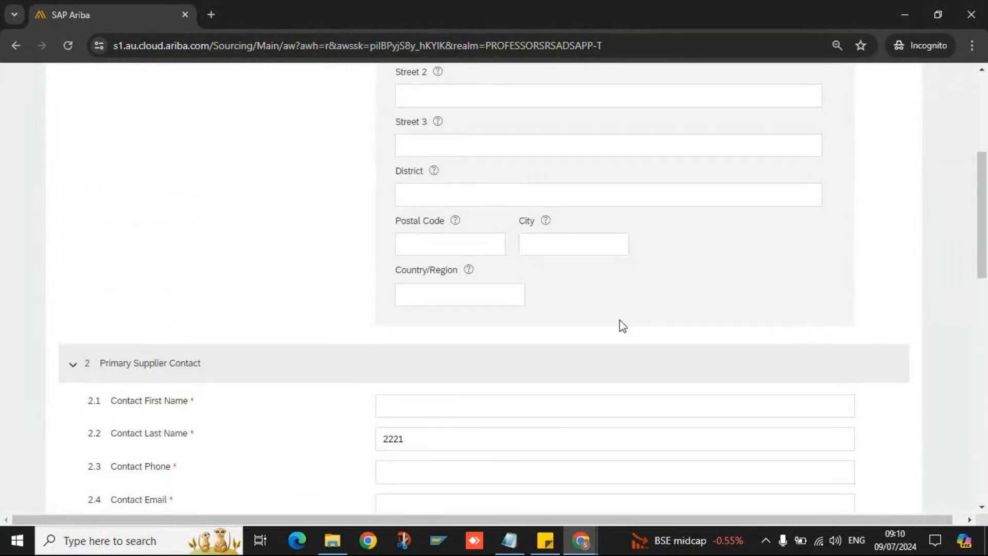
scroll(317, 372, up, 1)
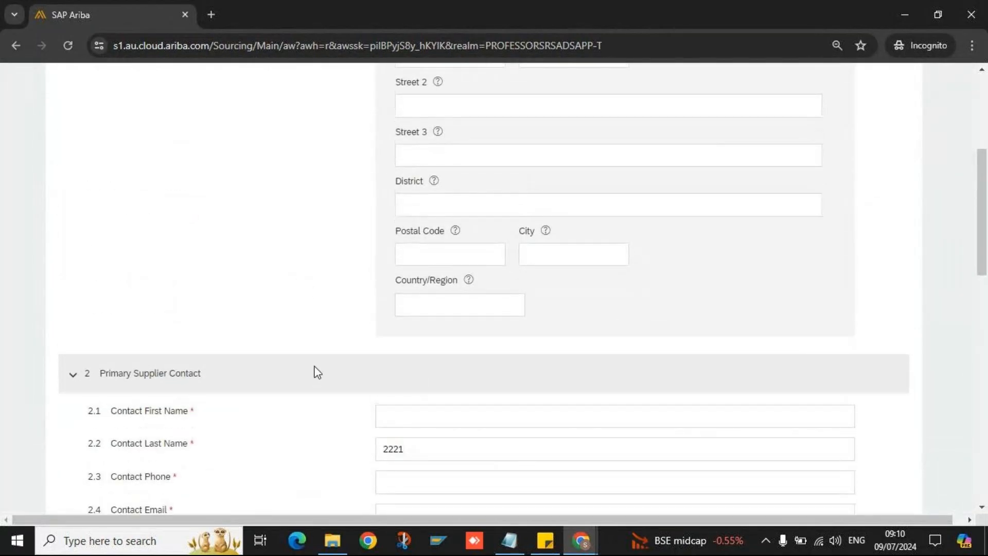
scroll(317, 372, up, 5)
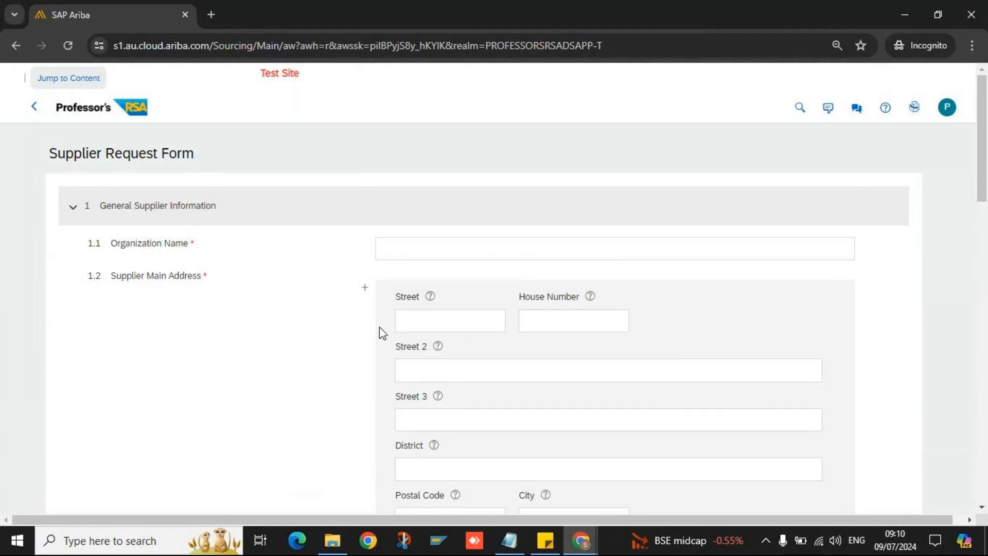
scroll(383, 328, down, 1)
scroll(383, 329, down, 9)
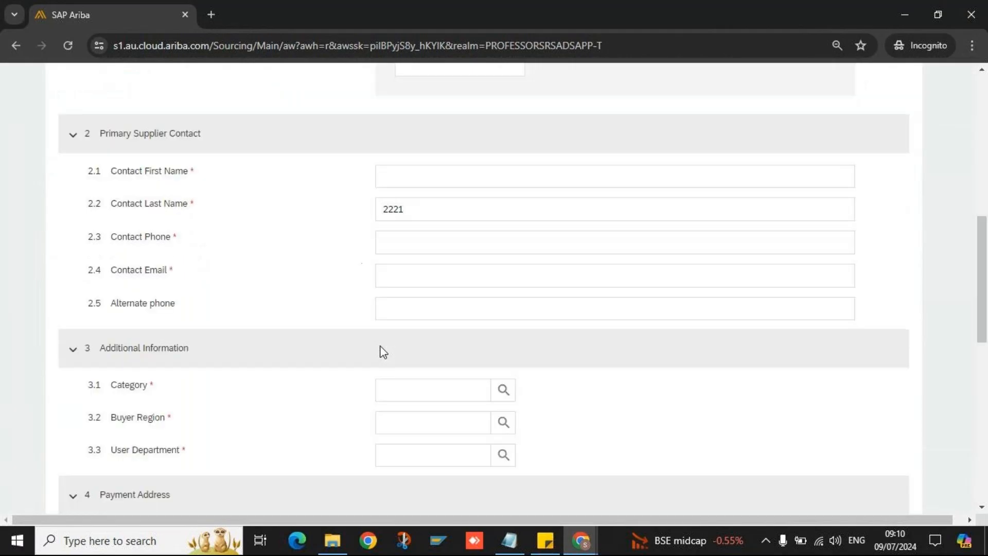
scroll(380, 350, up, 8)
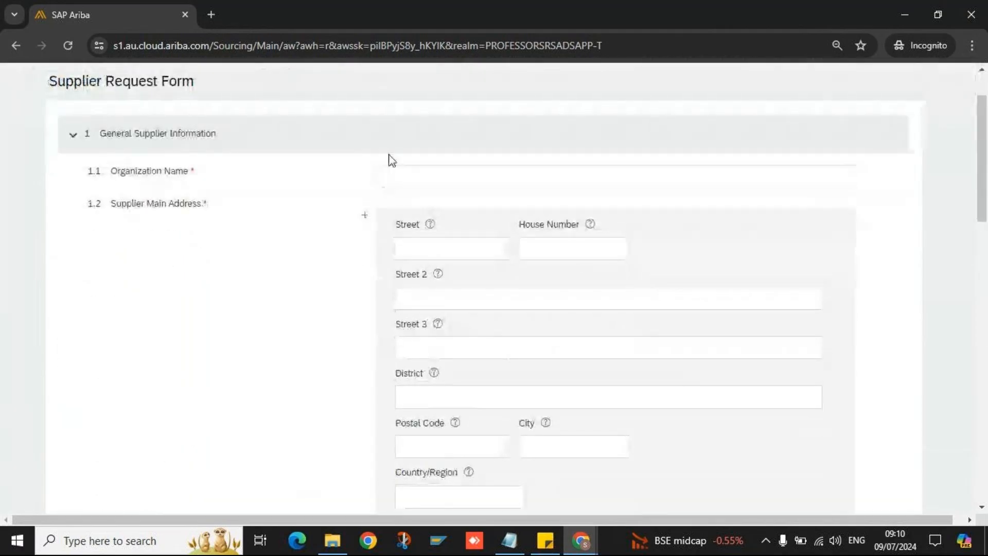
click(404, 175)
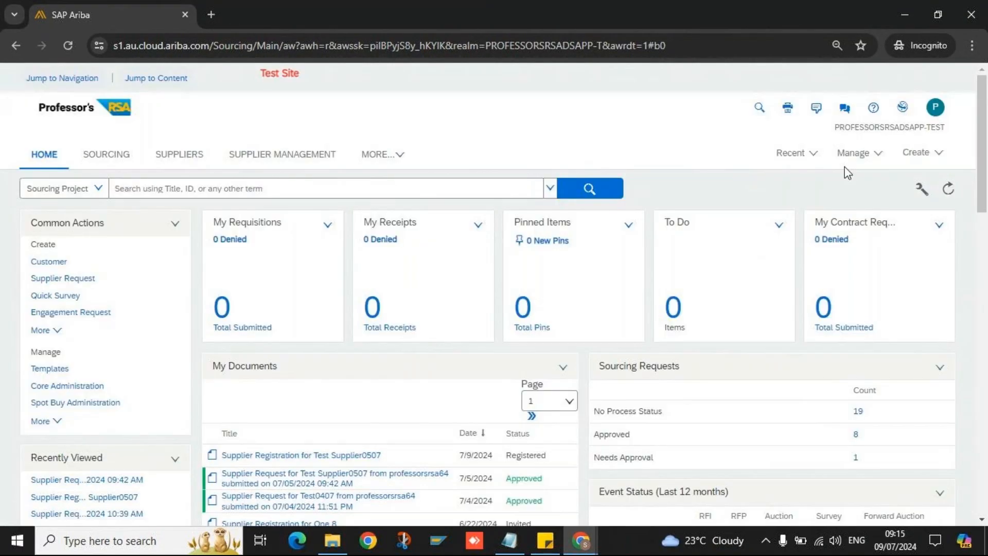
- Start a new Supplier Request with Organization Name Test0907 and begin the street address
click(919, 158)
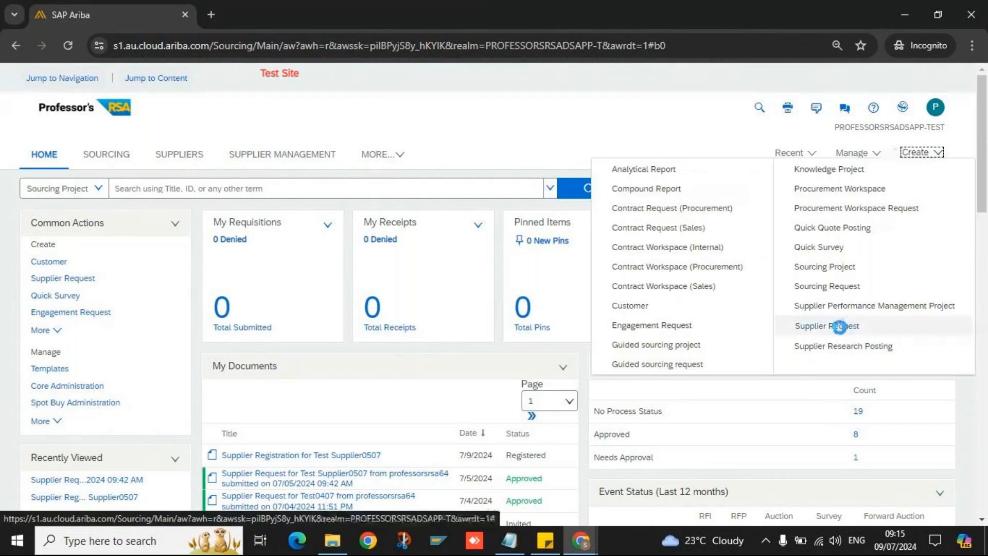
click(840, 325)
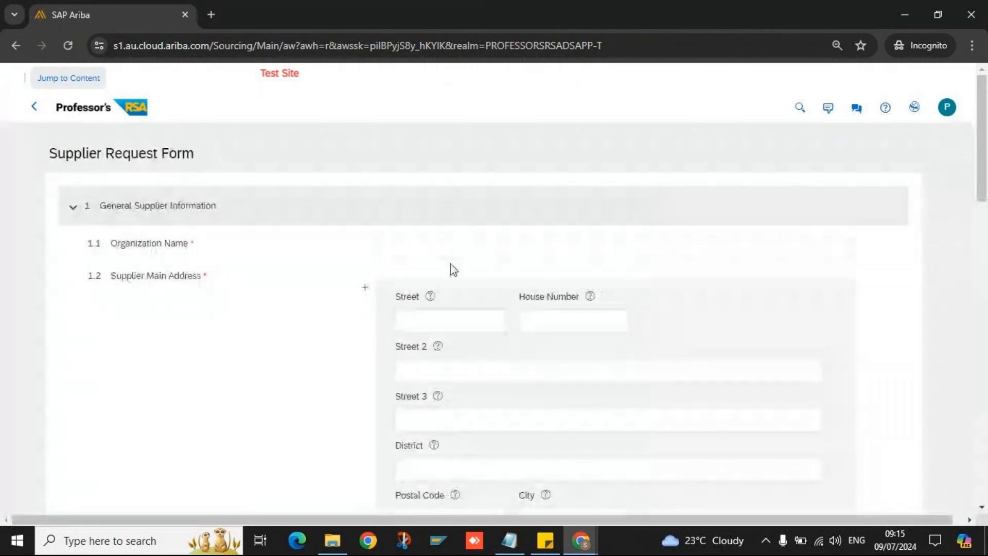
click(450, 247)
text(Test)
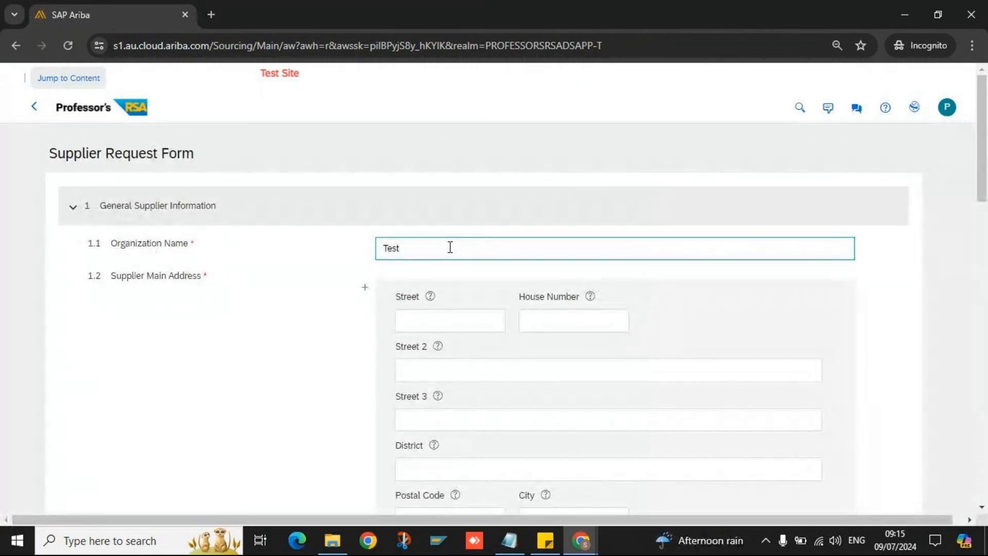
text(090)
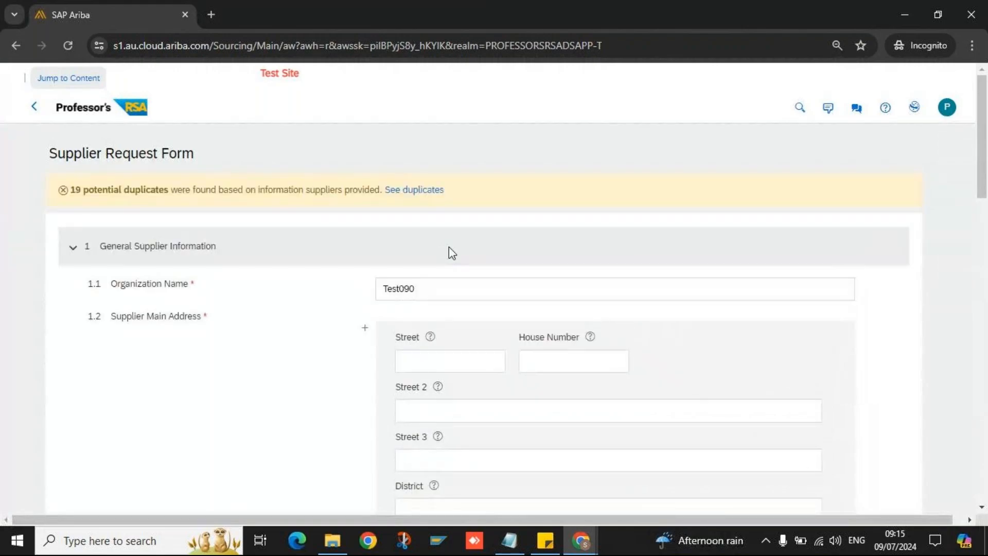
text(7)
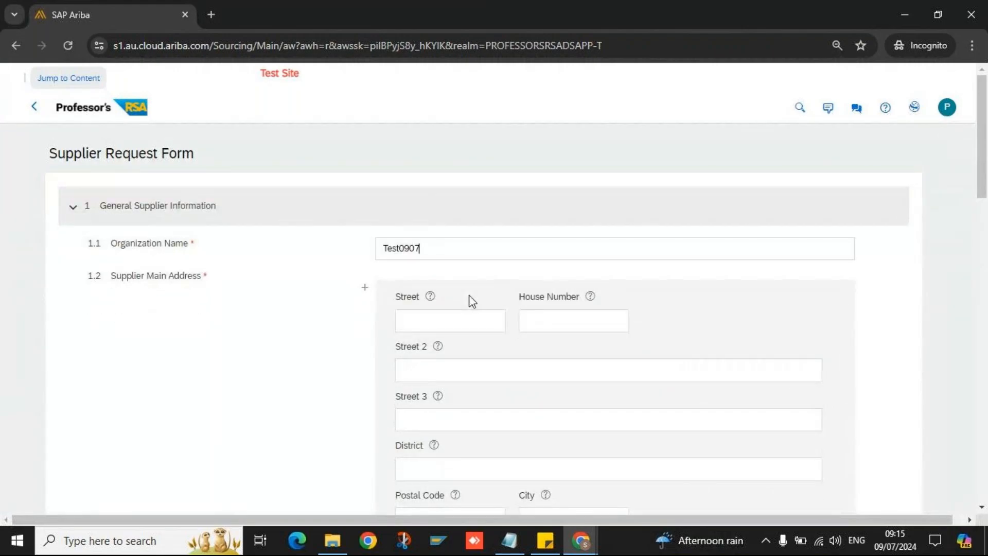
click(446, 318)
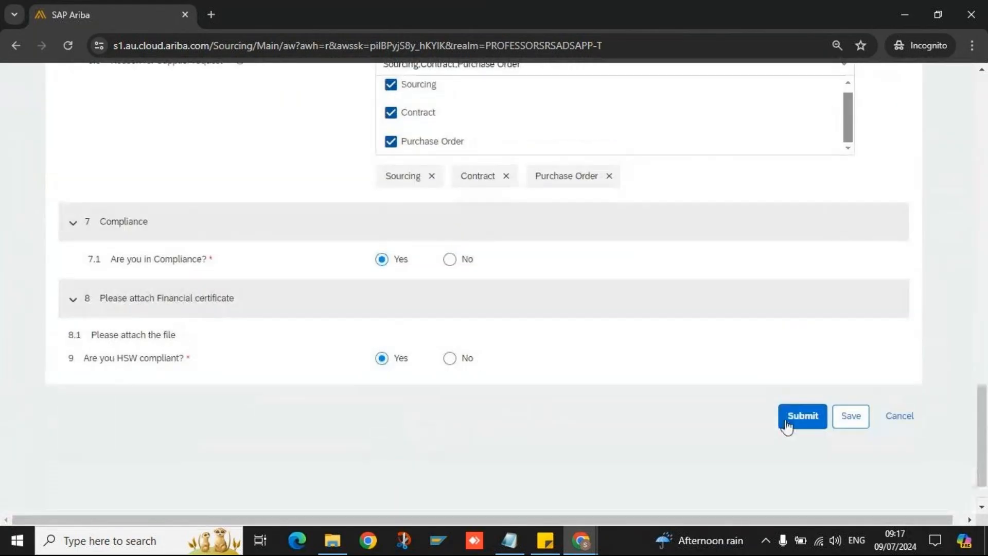
click(785, 424)
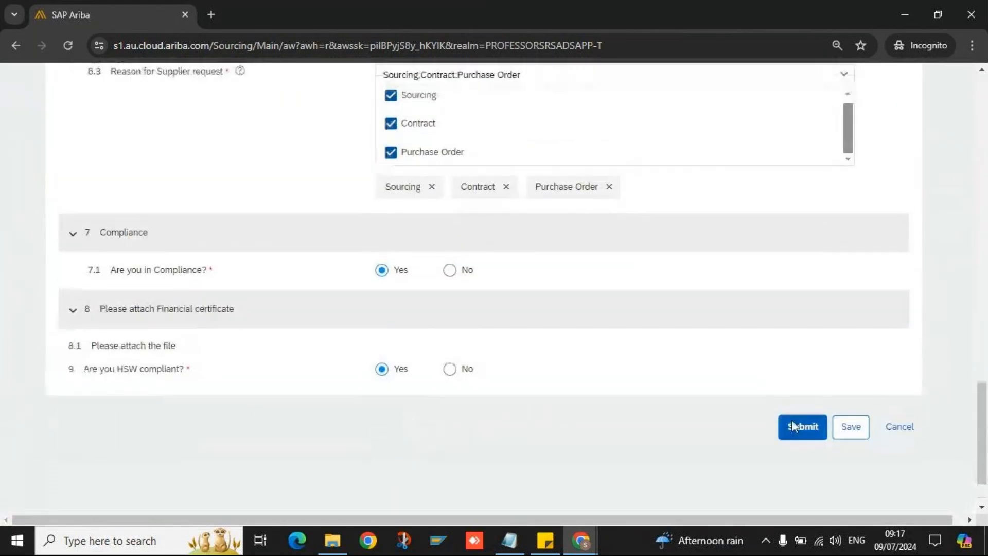
scroll(655, 347, up, 20)
scroll(549, 368, down, 10)
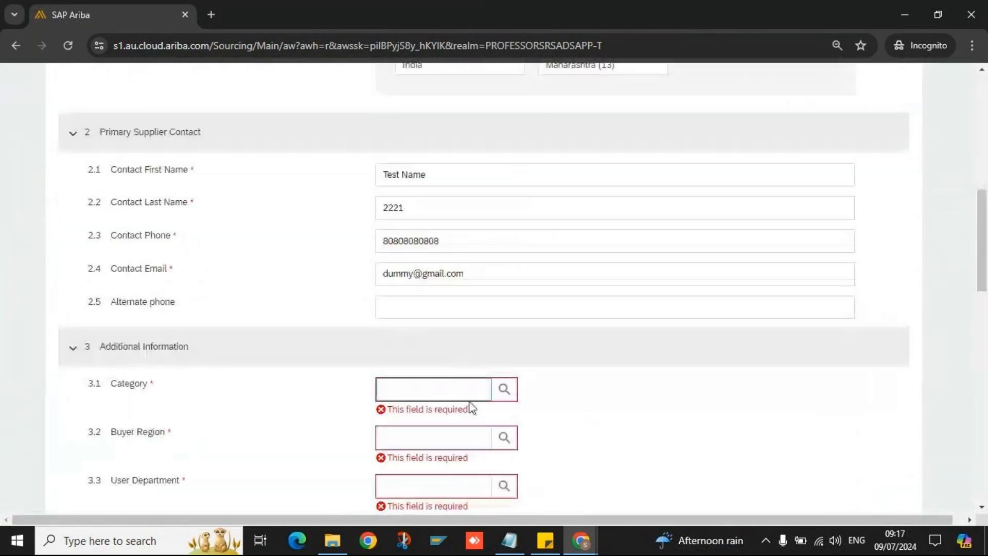
- Set Category to AJ Full and Buyer Region to Afar, and choose the user department
click(503, 390)
click(394, 421)
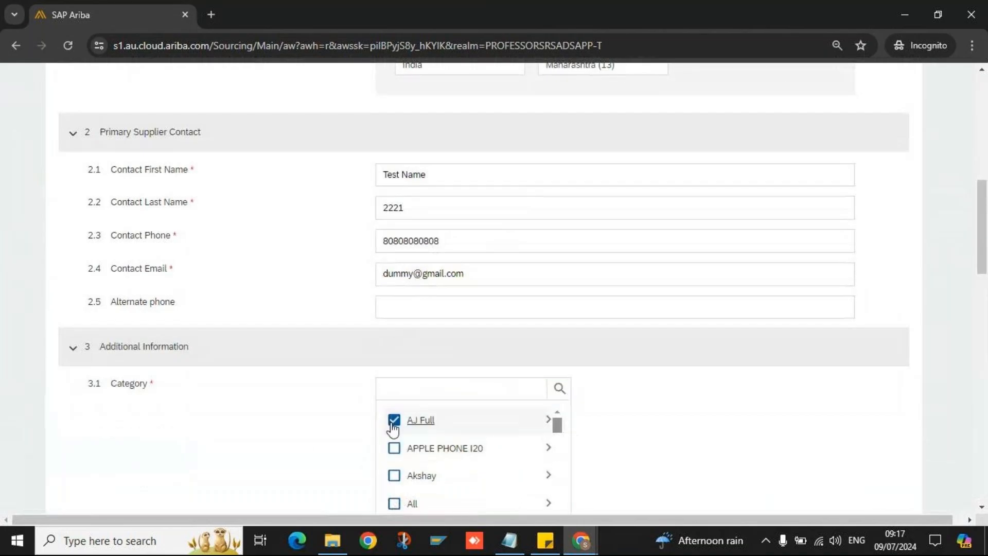
scroll(313, 438, down, 4)
click(457, 408)
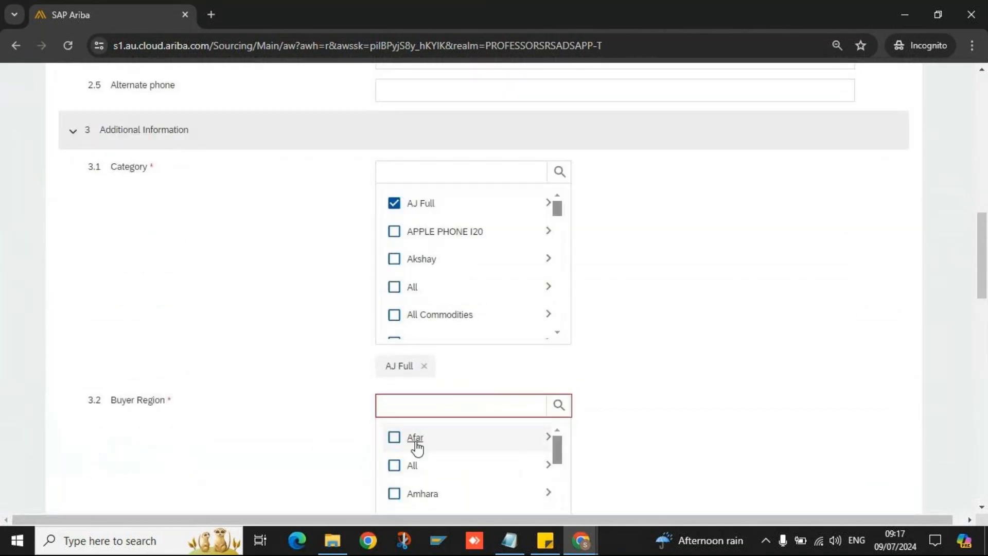
click(447, 442)
scroll(468, 435, down, 5)
scroll(233, 388, down, 7)
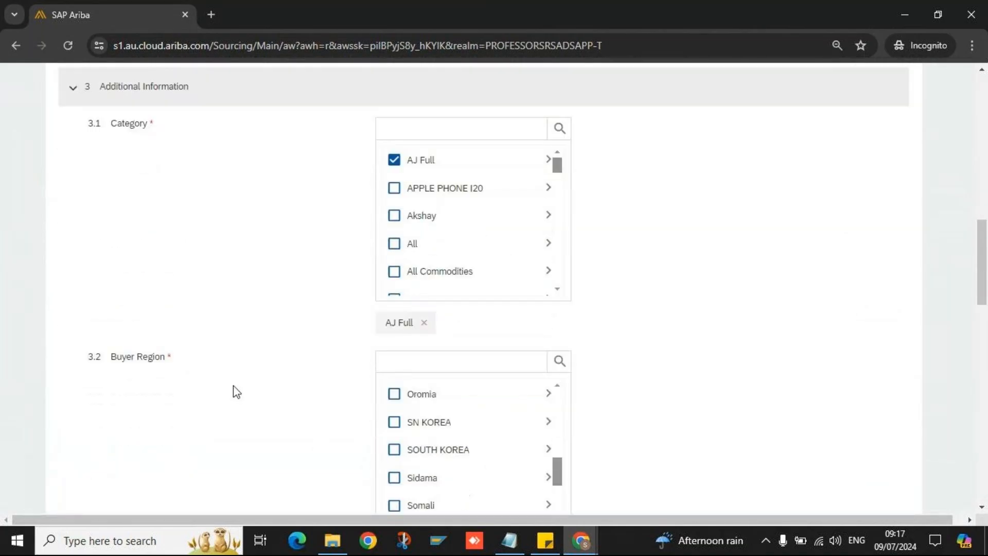
click(505, 285)
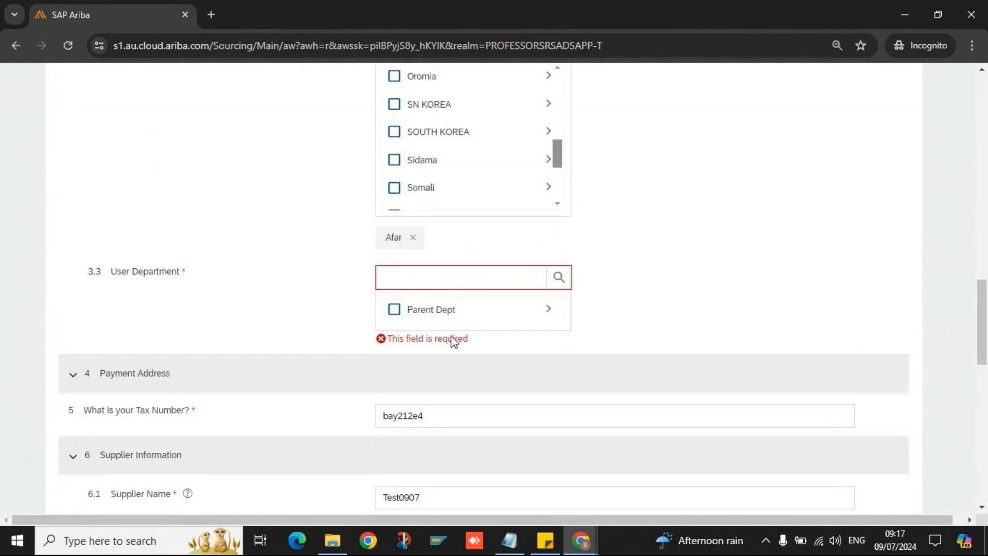
scroll(631, 320, up, 8)
scroll(630, 320, down, 15)
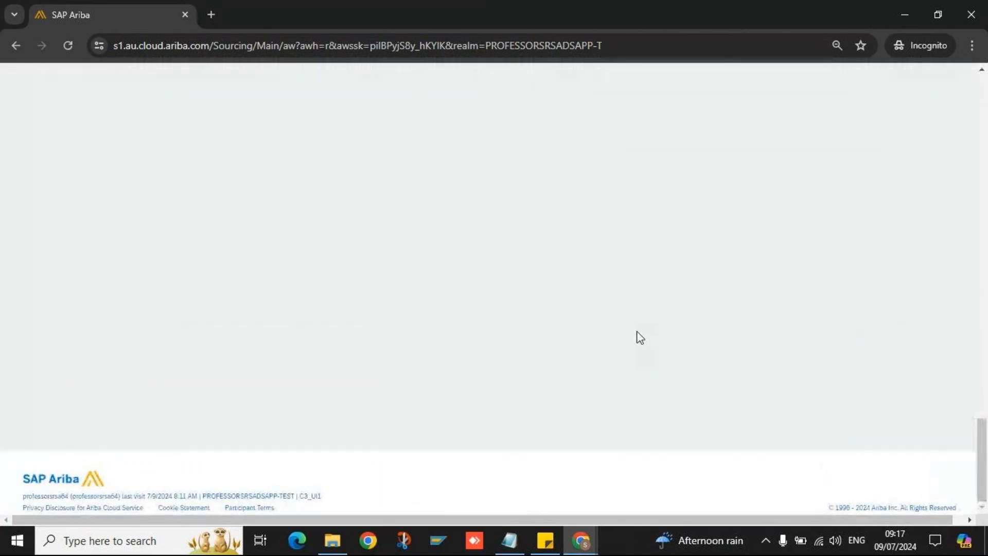
scroll(506, 212, up, 2)
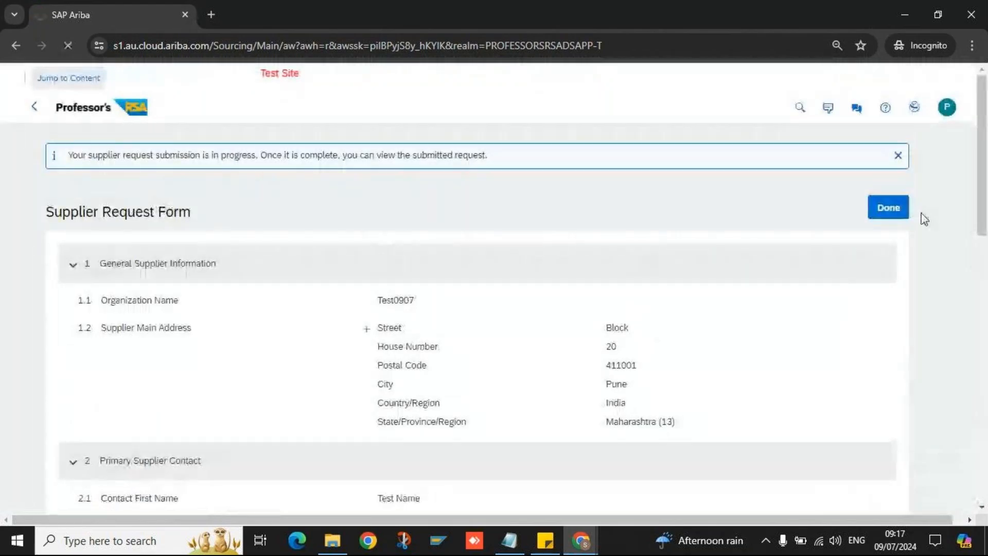
- Close the submitted form and open the Test0907 request In Approval from Supplier Management
click(896, 217)
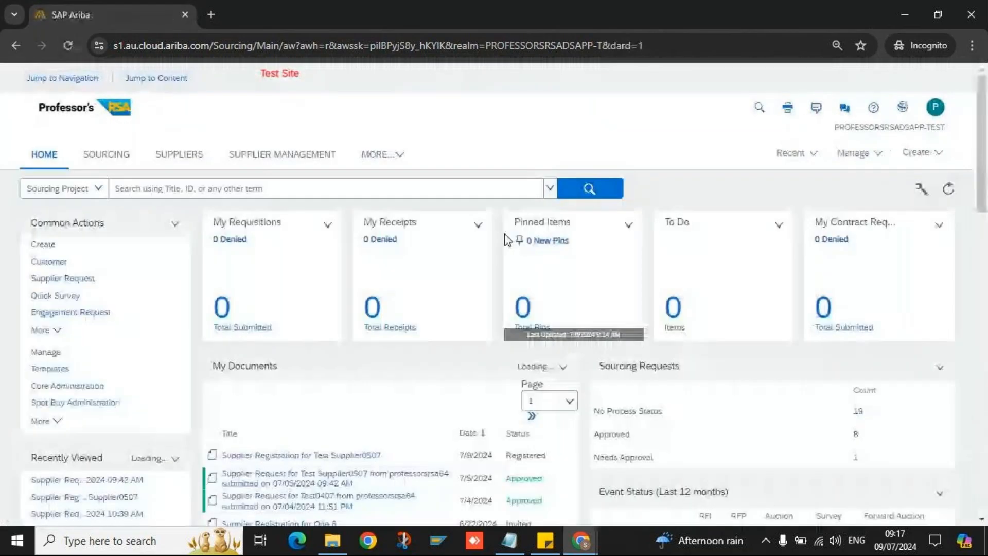
click(278, 161)
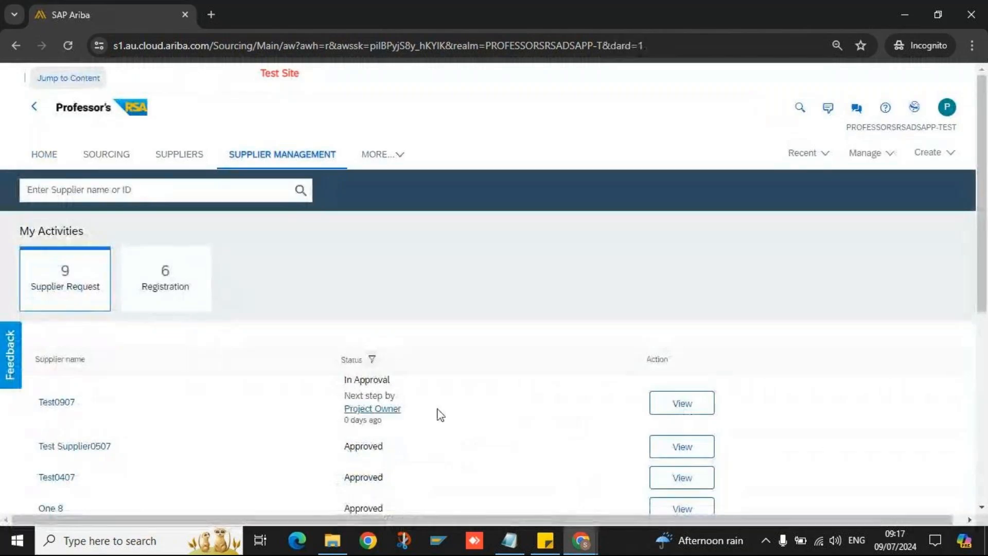
click(713, 403)
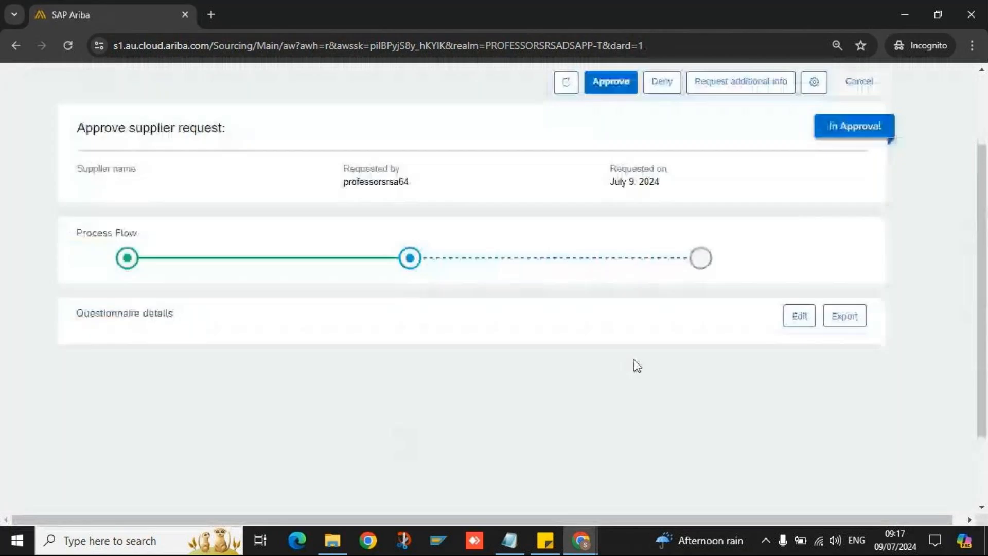
- Approve the Test0907 supplier request with the comment 'ok Approved'
click(611, 82)
click(500, 299)
text(ok Approved)
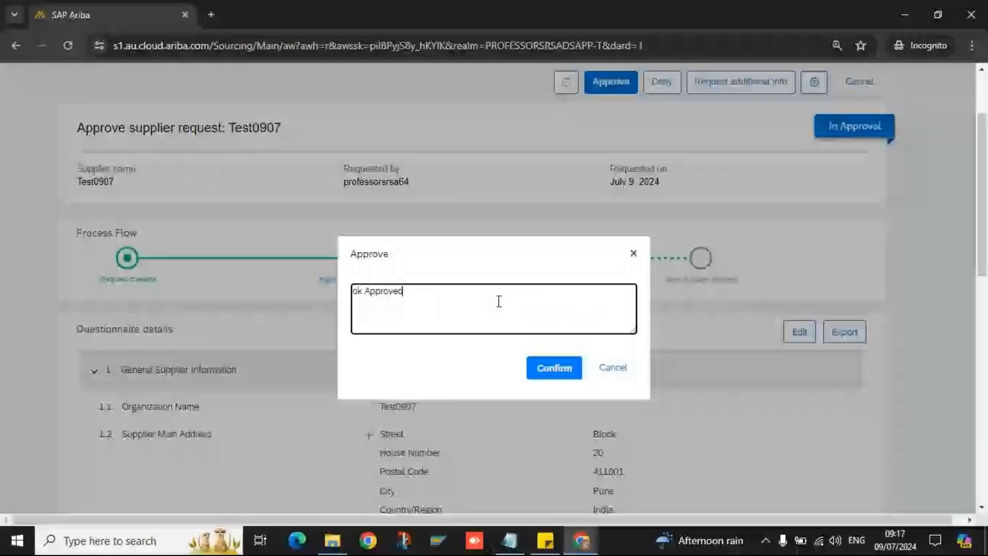
click(550, 368)
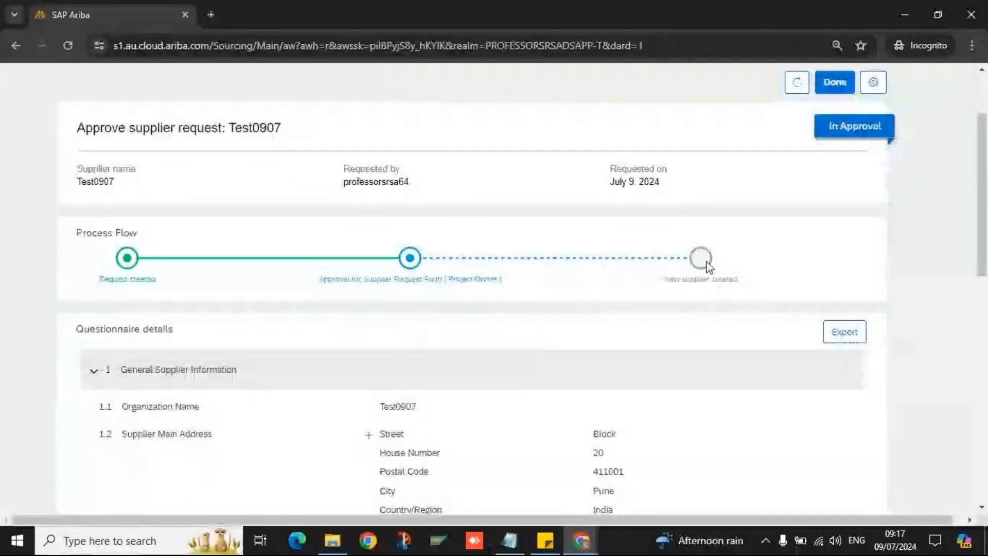
scroll(709, 267, up, 2)
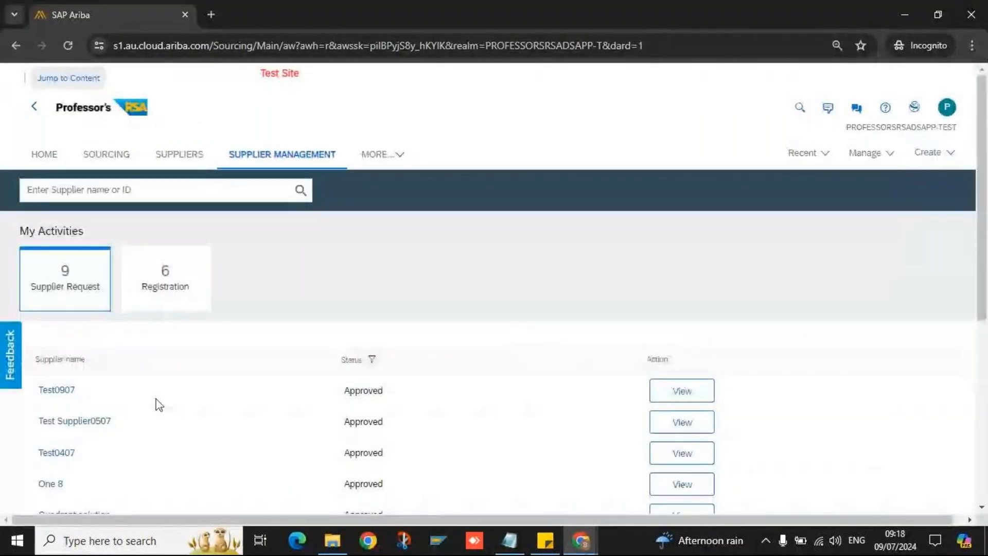
- View the approved Test0907 request's supplier profile and its Registration section
click(681, 395)
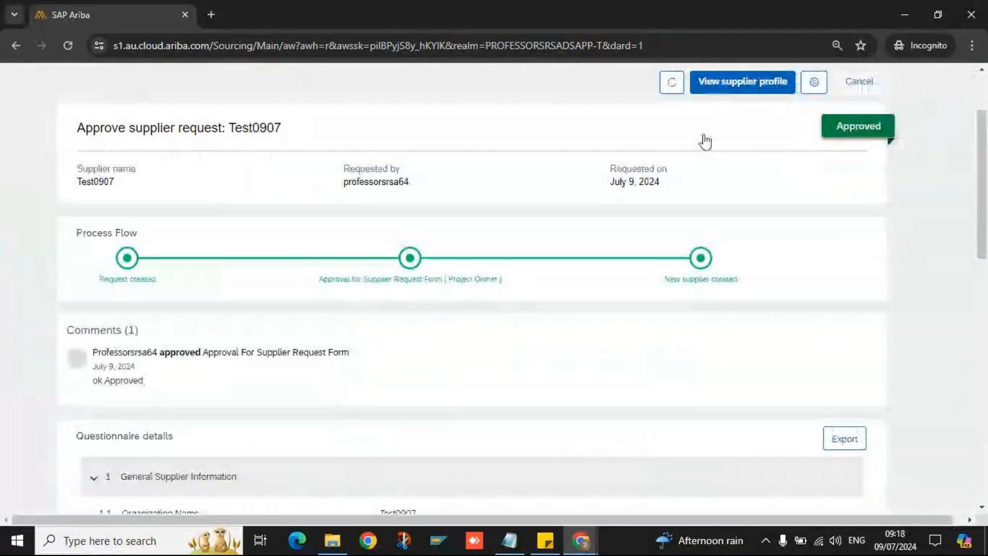
scroll(652, 264, down, 10)
scroll(653, 264, down, 2)
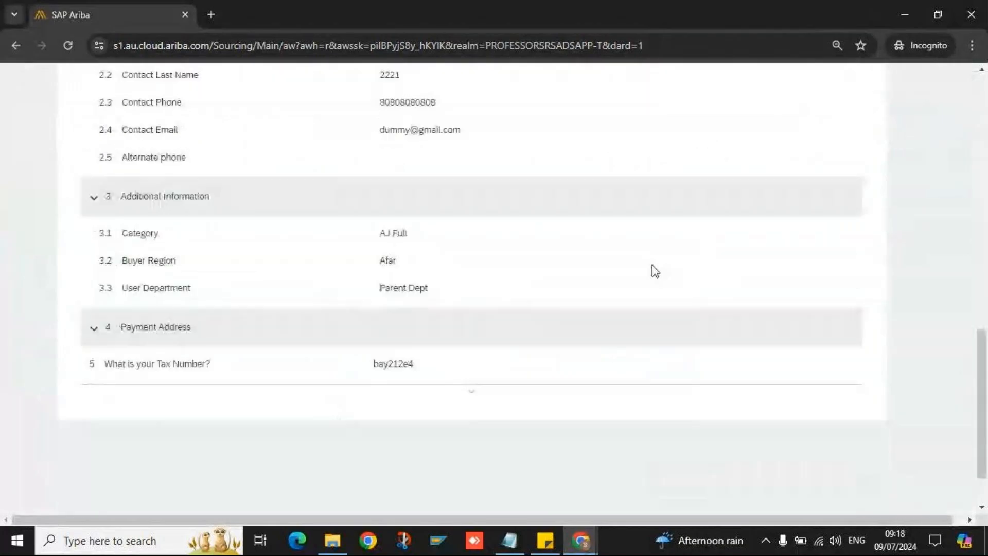
scroll(652, 265, up, 12)
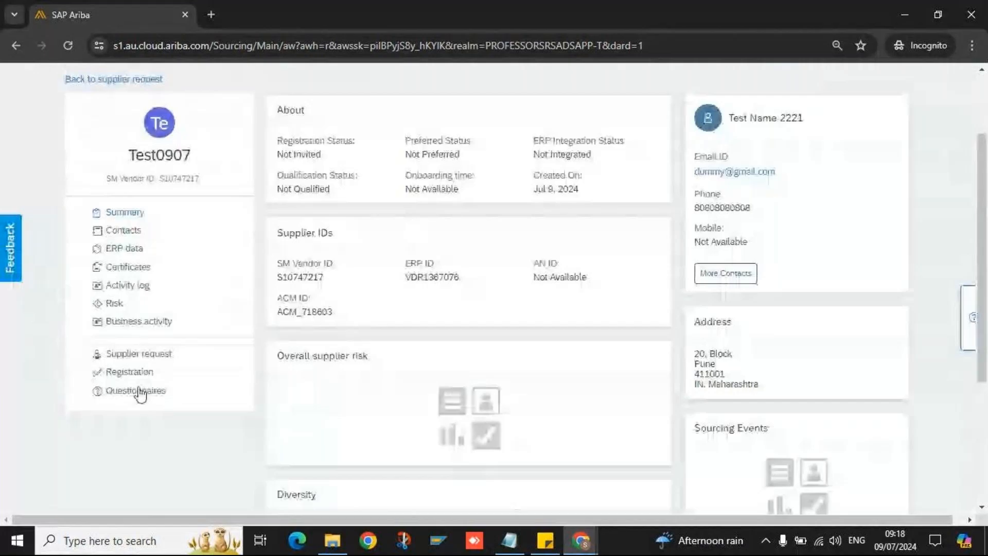
click(130, 372)
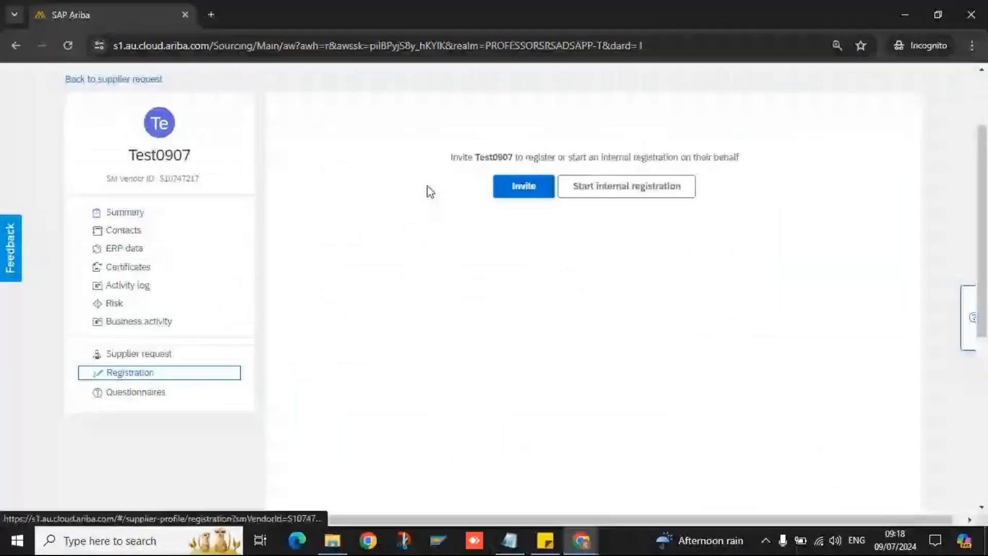
- Select the supplier name Test0907 and consult the Notepad notes before returning to Ariba
double_click(487, 159)
click(521, 547)
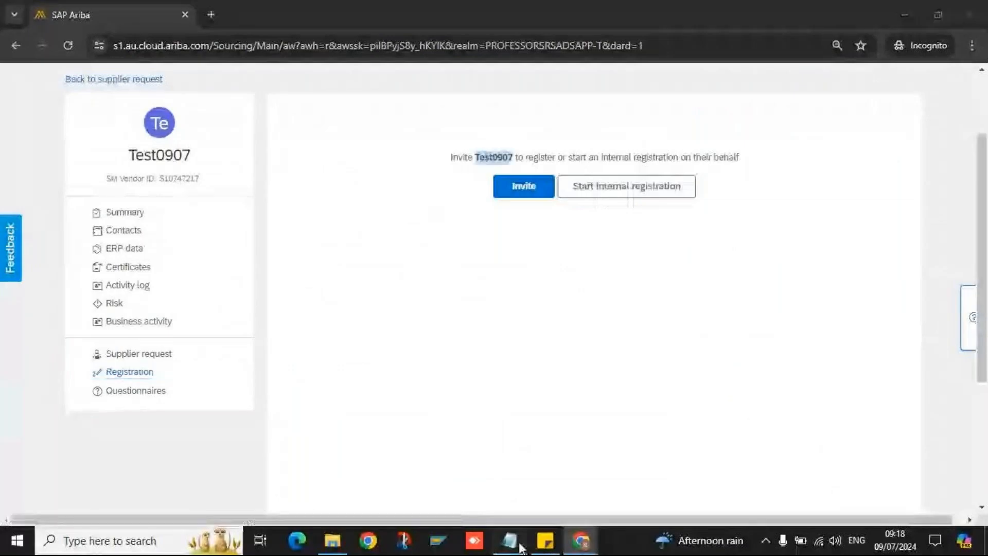
click(509, 540)
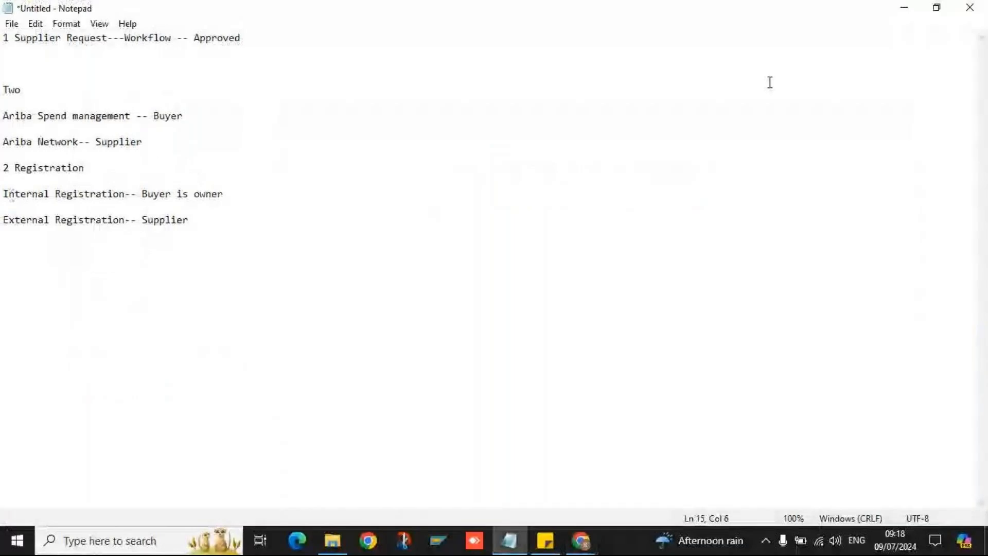
key(alt+Tab)
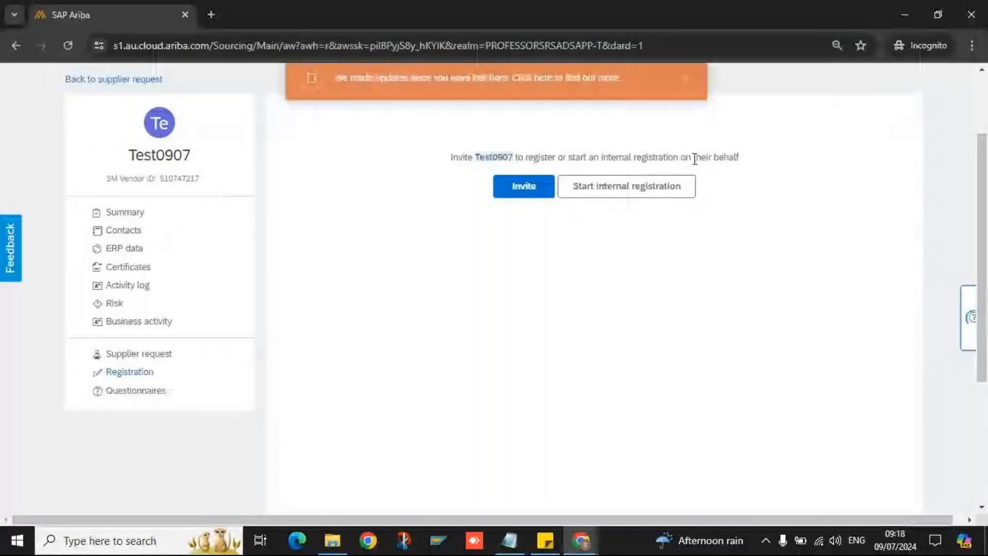
triple_click(694, 159)
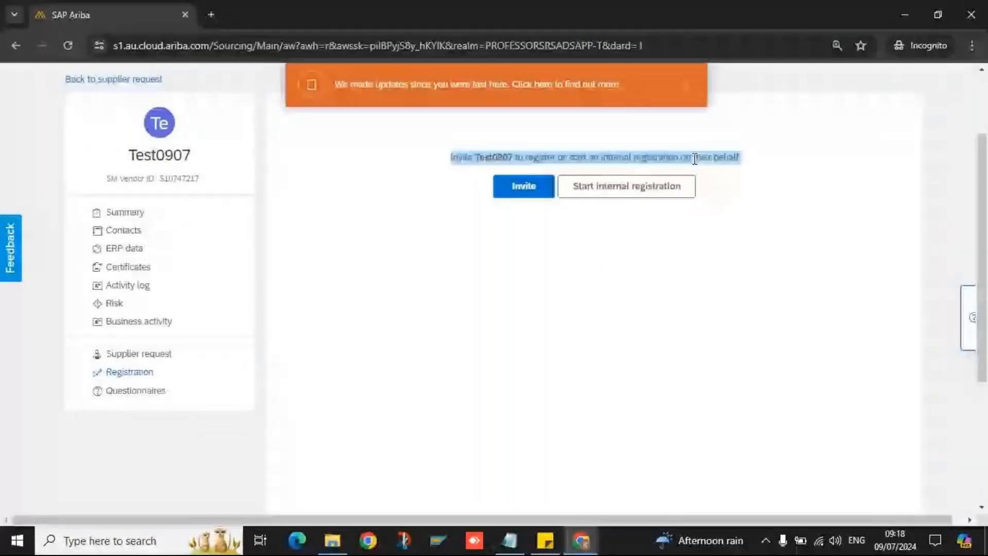
click(694, 159)
click(601, 195)
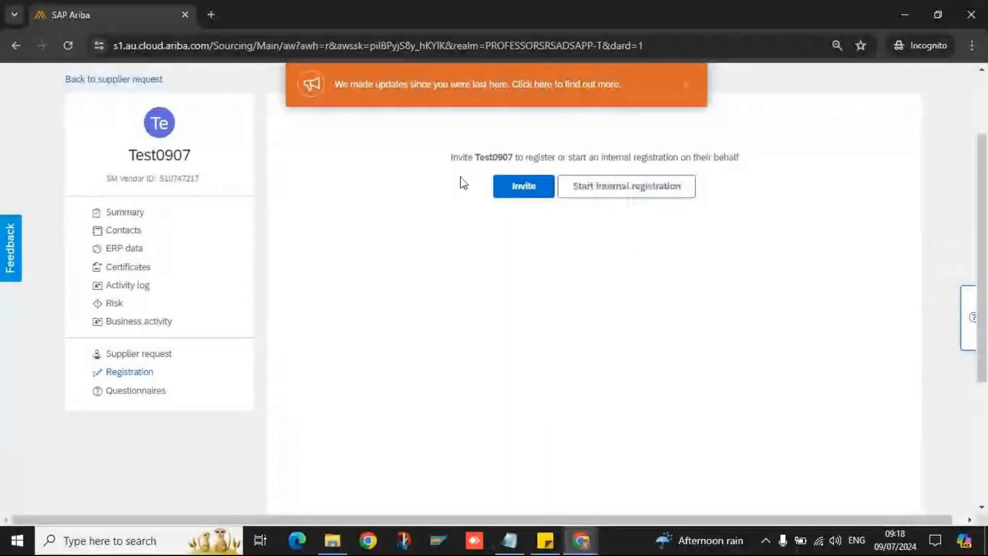
double_click(482, 159)
double_click(636, 160)
triple_click(636, 160)
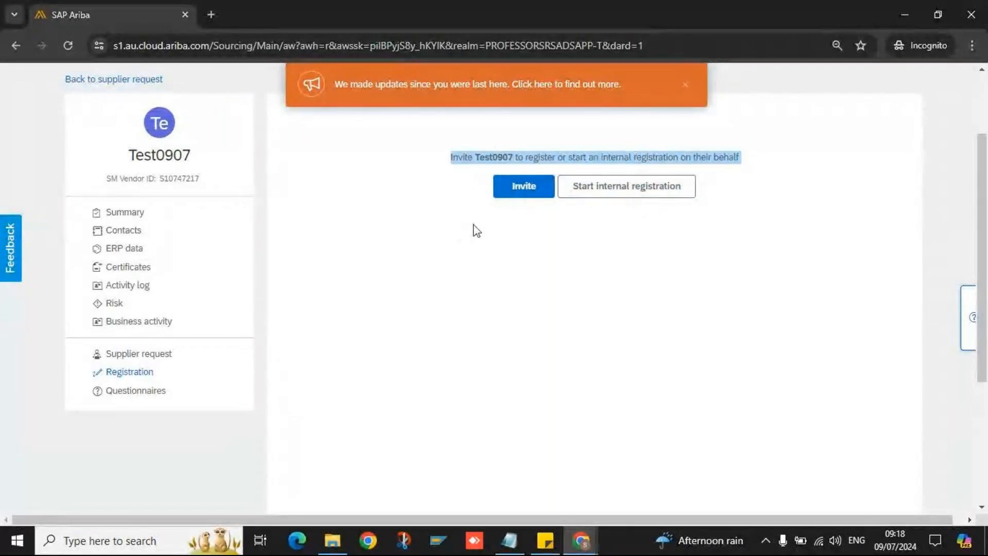
click(674, 309)
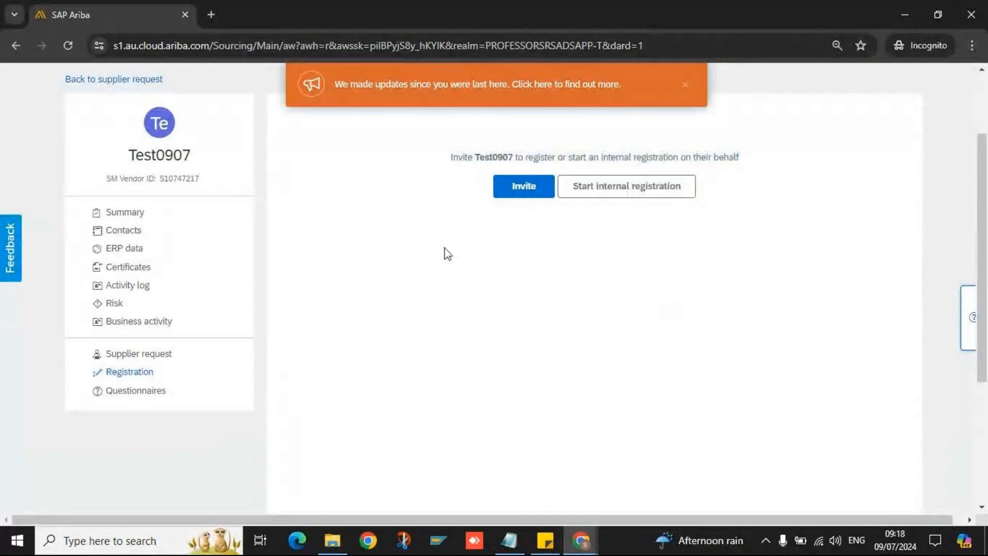
double_click(493, 157)
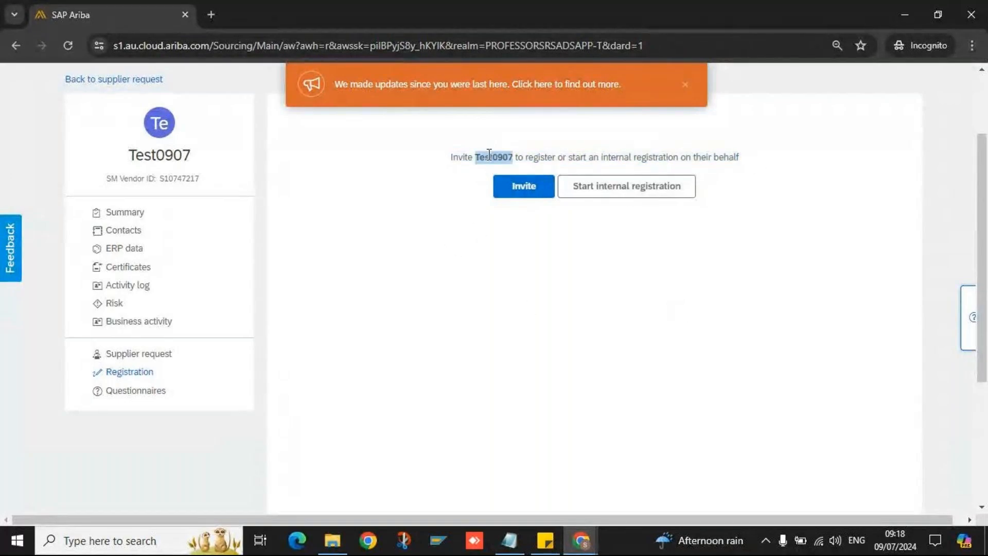
click(481, 249)
double_click(496, 158)
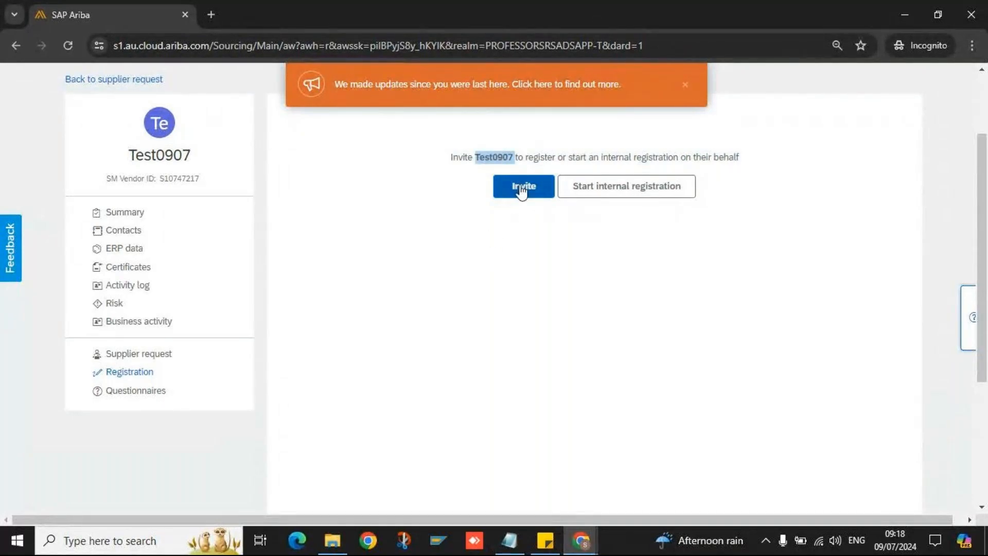
click(521, 189)
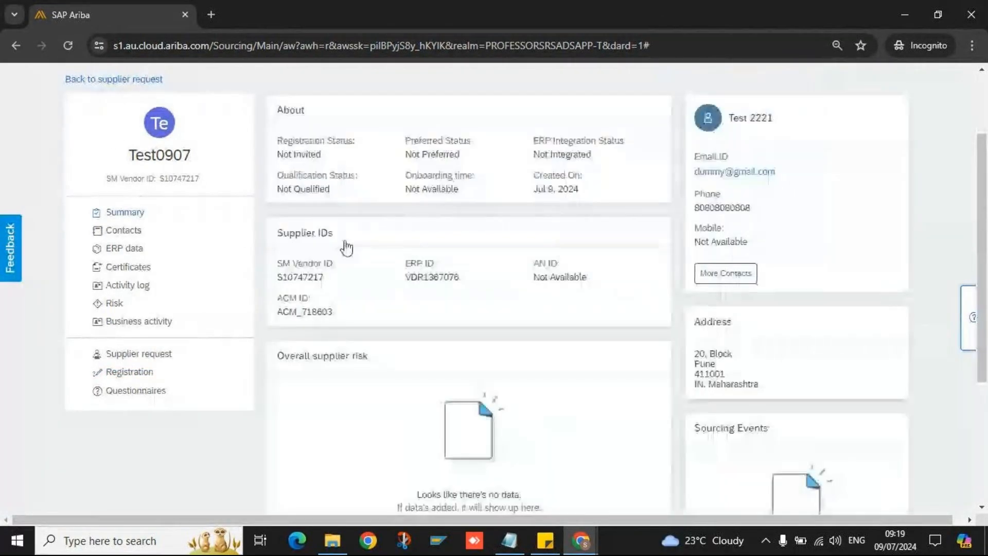
- Review the SM Vendor ID S10747217, ERP ID VDR1367076 and ACM ID ACM_718603
double_click(180, 178)
double_click(438, 277)
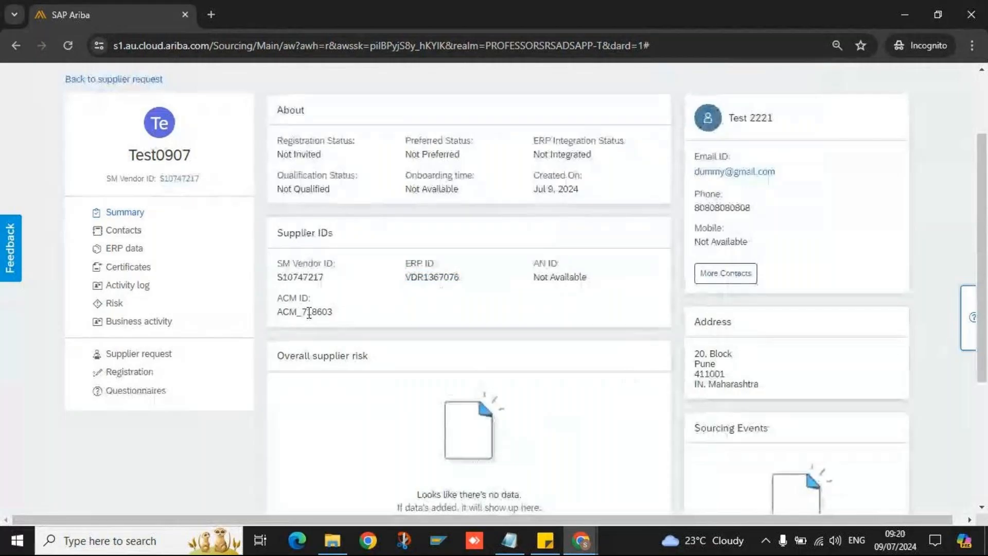
double_click(310, 311)
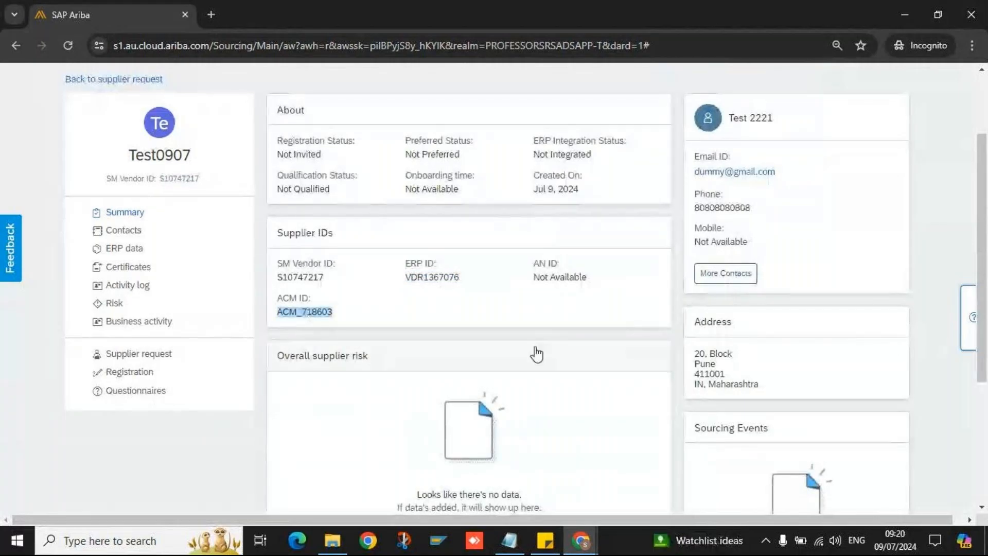
- Check that the AN ID is Not Available, then go back to Registration
double_click(570, 278)
triple_click(571, 278)
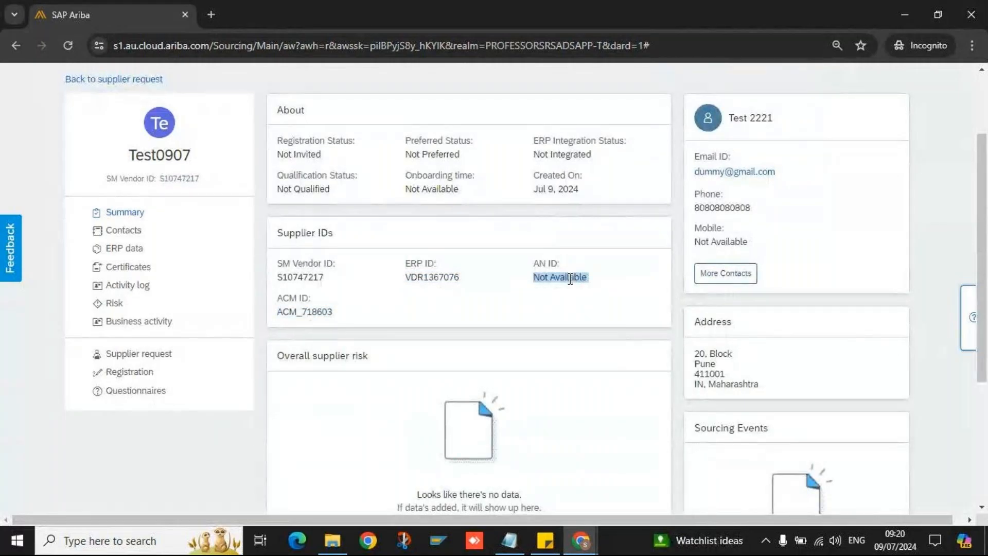
click(560, 298)
triple_click(582, 279)
click(557, 294)
drag(582, 278, 534, 281)
triple_click(561, 263)
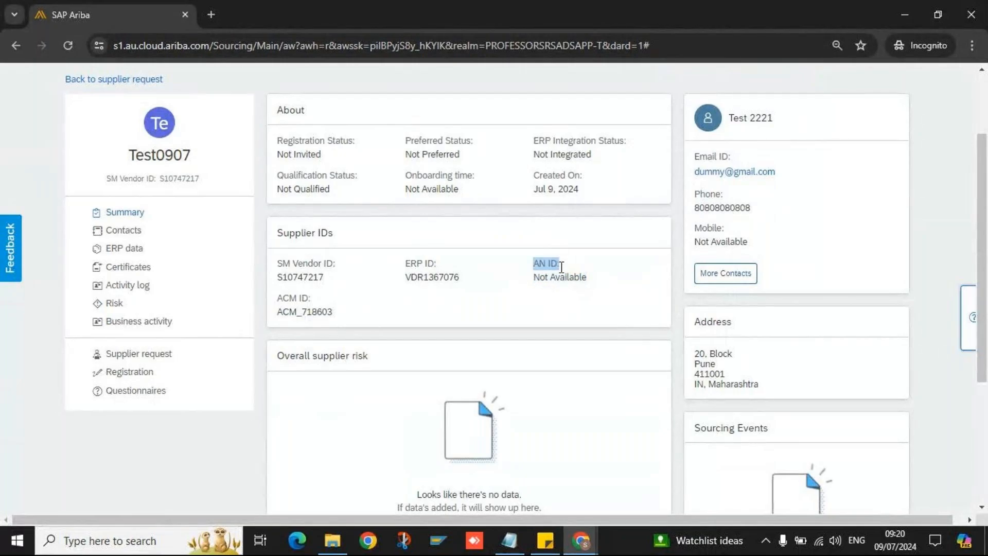
triple_click(570, 276)
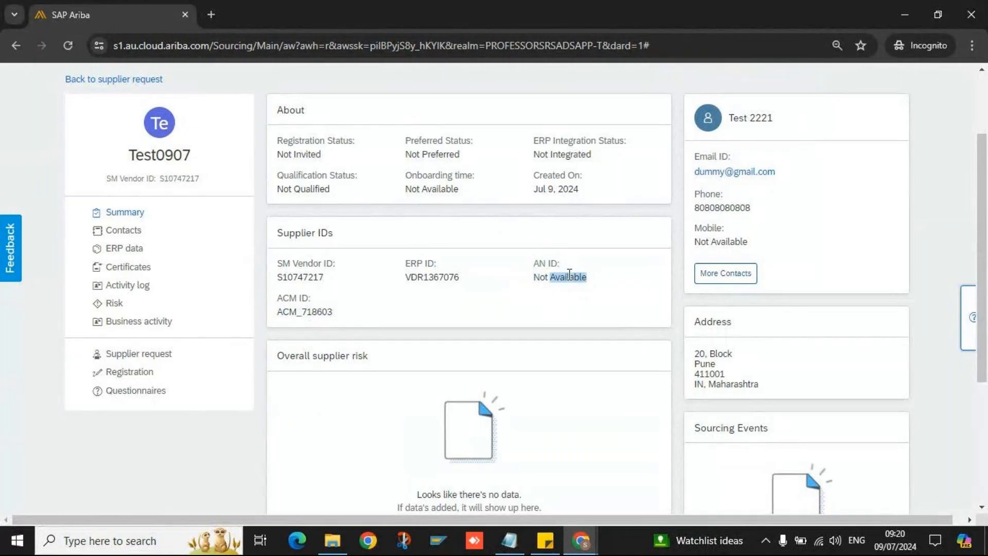
click(135, 373)
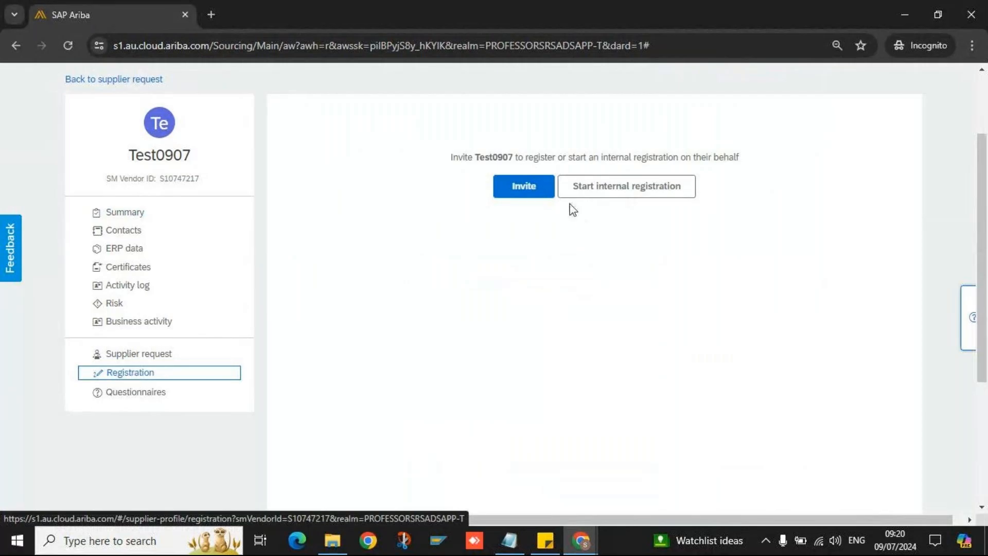
- Start inviting Test0907 to register with the supplier contact chosen as recipient
click(540, 194)
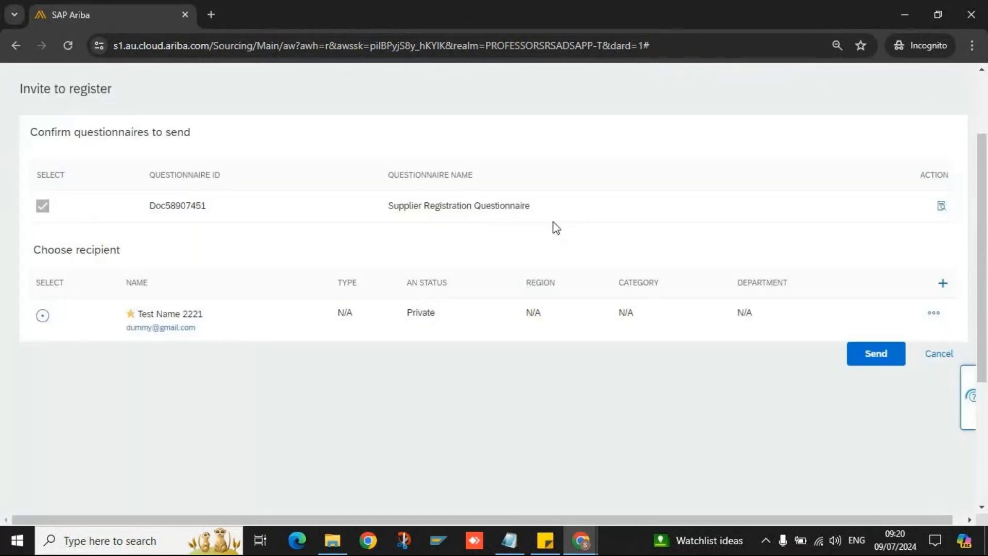
click(43, 316)
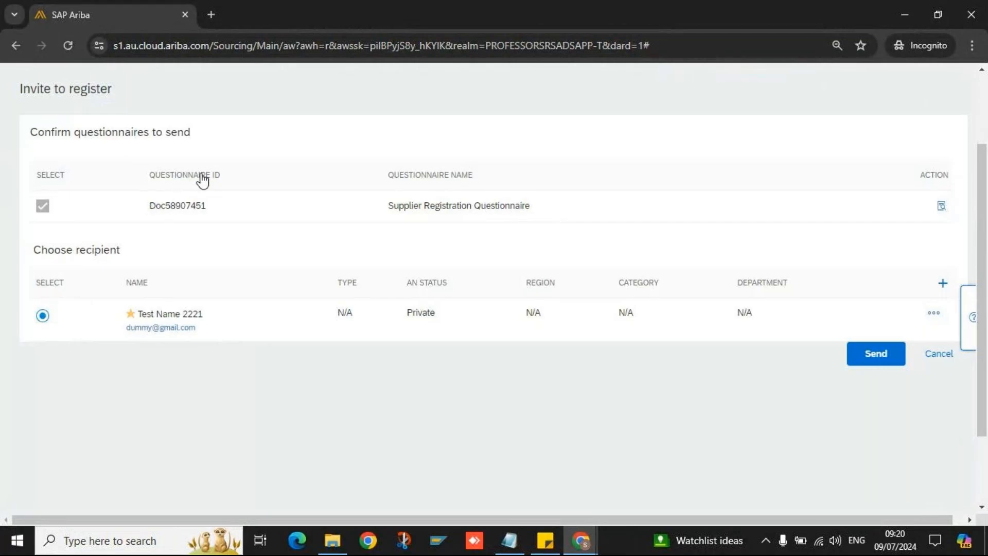
double_click(162, 208)
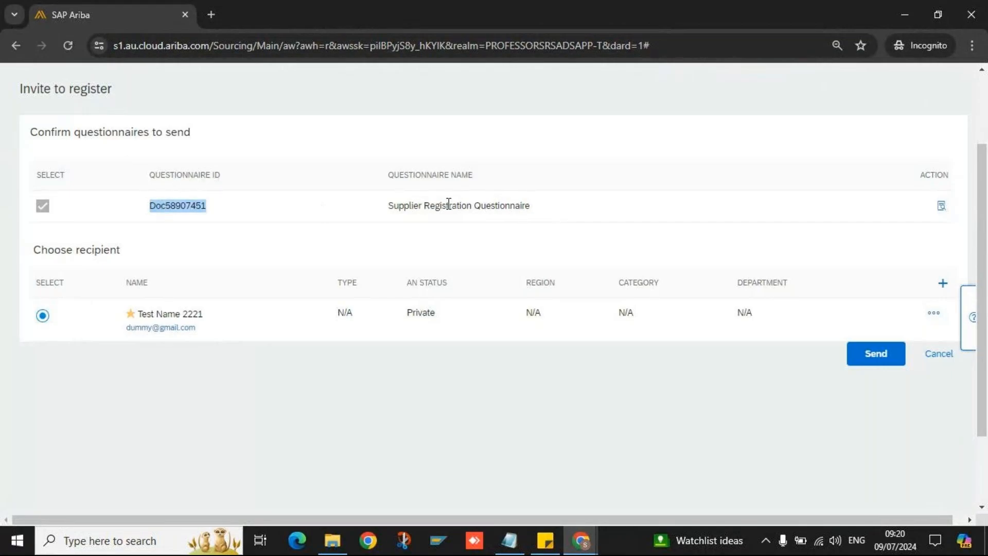
triple_click(502, 211)
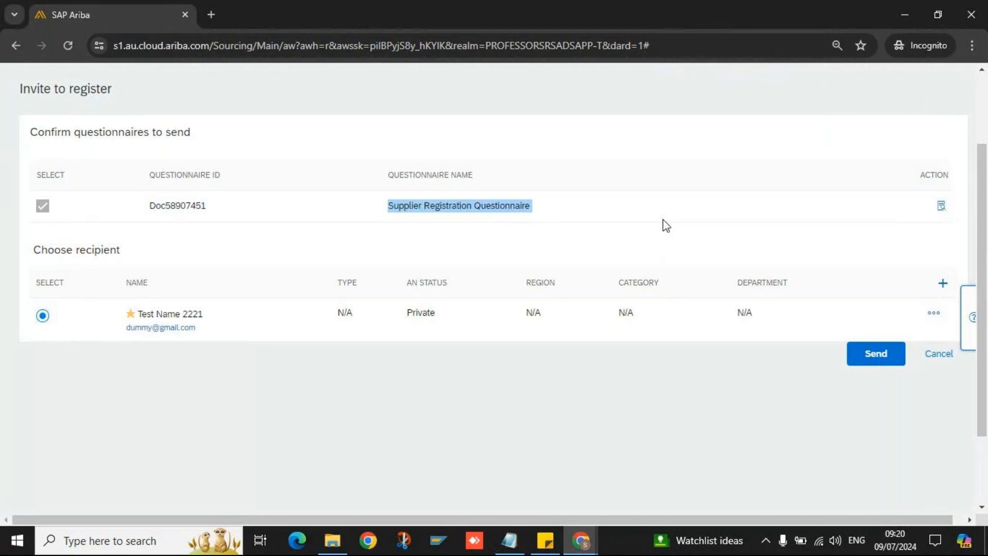
click(714, 234)
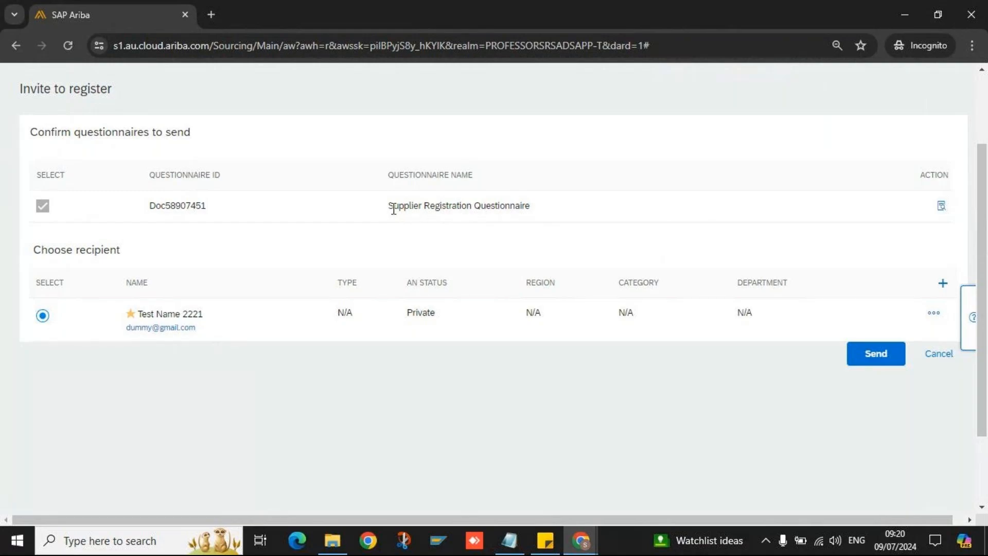
- Review the Supplier Registration Questionnaire name included in the invitation
drag(390, 208, 539, 212)
click(452, 228)
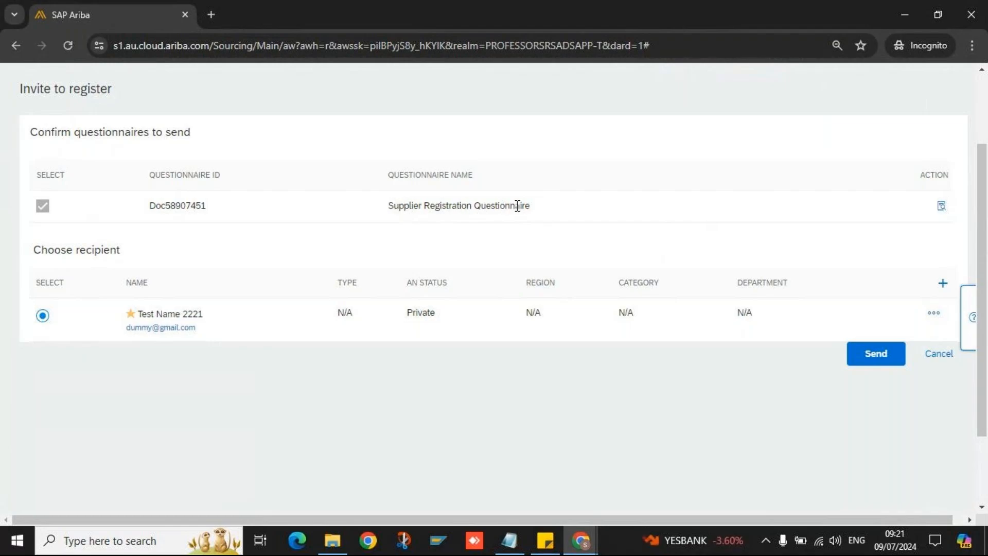
drag(531, 206, 393, 210)
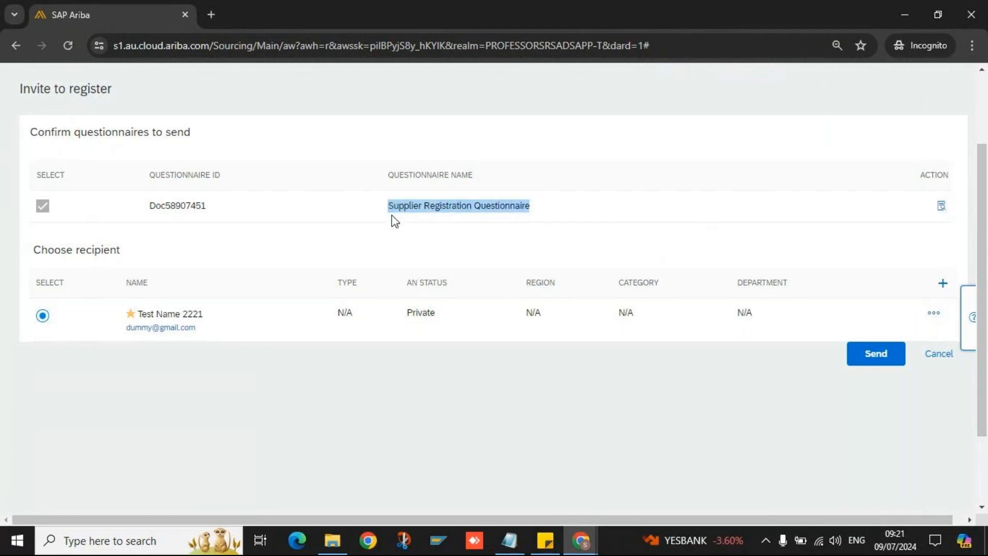
click(391, 215)
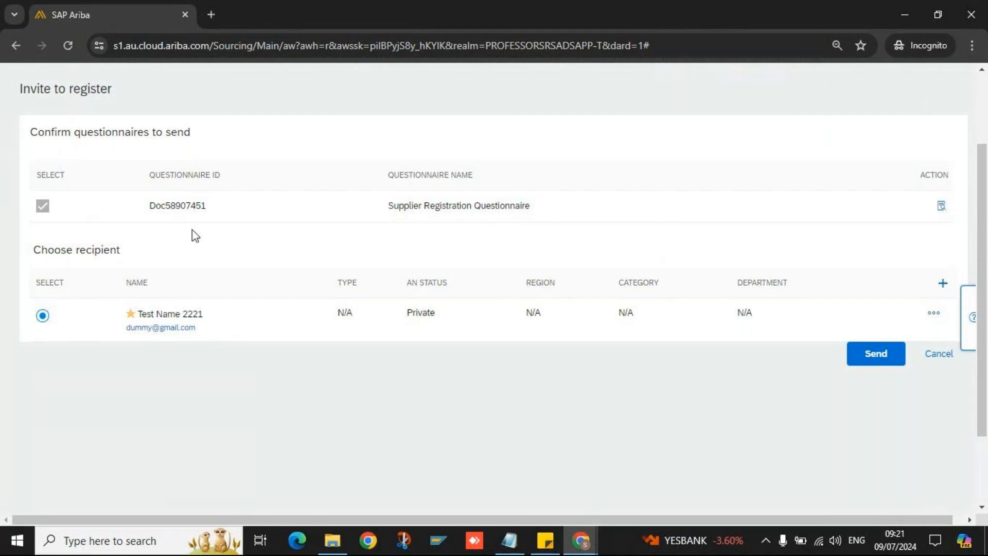
double_click(399, 206)
triple_click(398, 207)
click(432, 229)
- Check the questionnaire ID Doc58907451 listed on the invitation
double_click(161, 206)
click(301, 232)
double_click(206, 205)
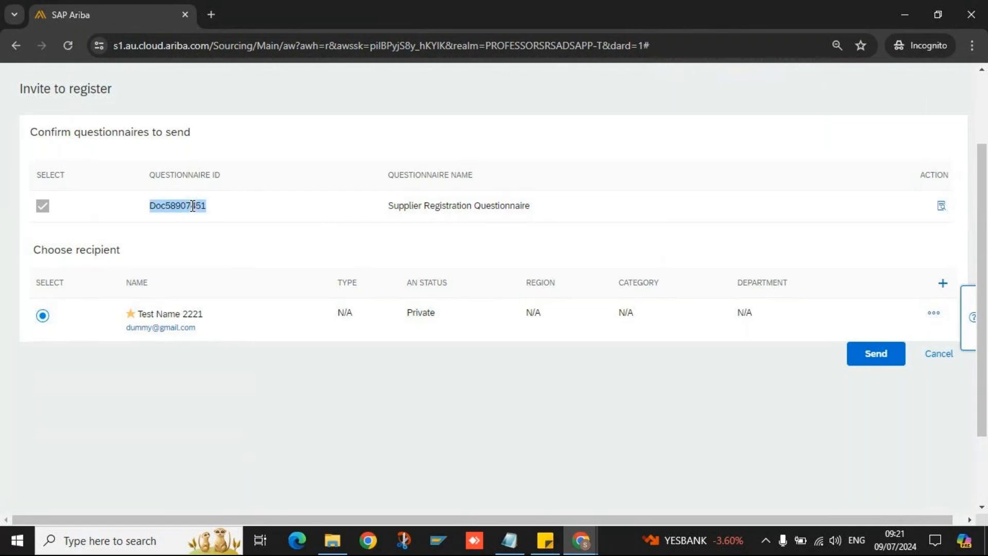
click(287, 216)
double_click(481, 206)
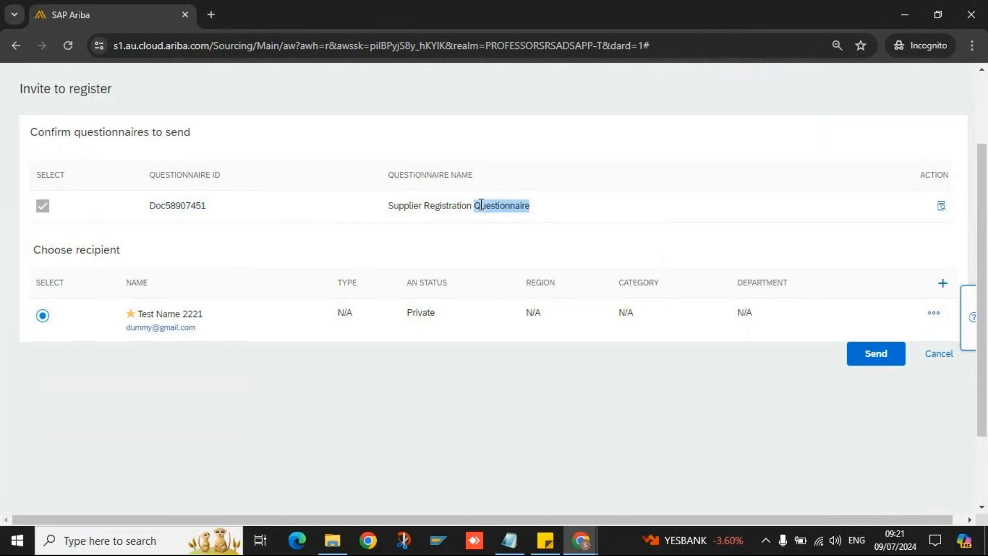
click(423, 239)
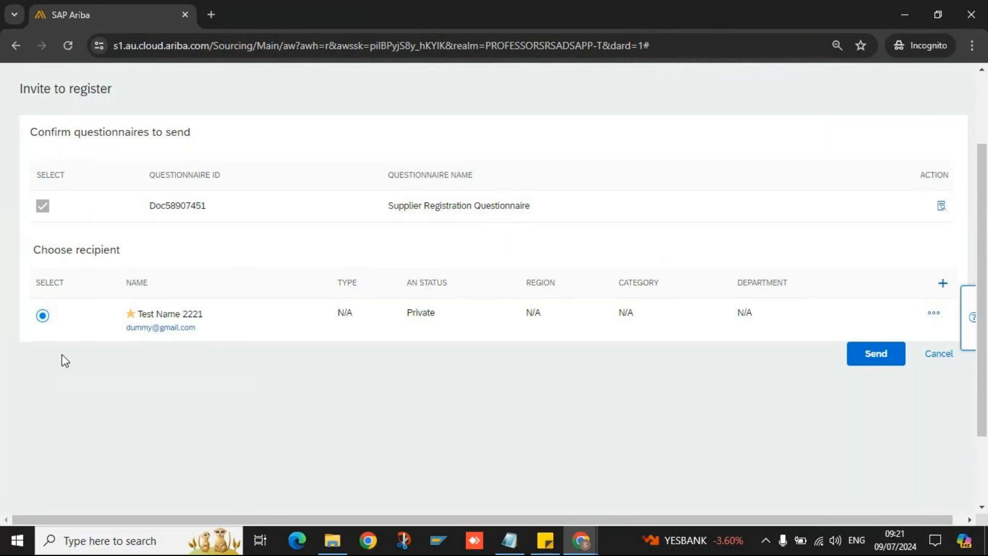
- Review the chosen recipient contact and show its More options
double_click(95, 248)
triple_click(95, 248)
click(698, 242)
double_click(175, 313)
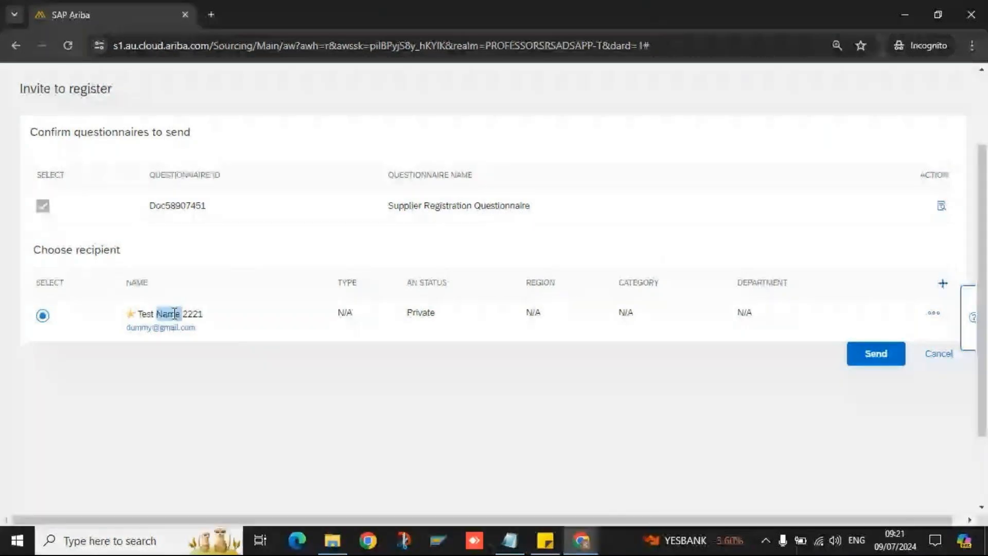
click(426, 361)
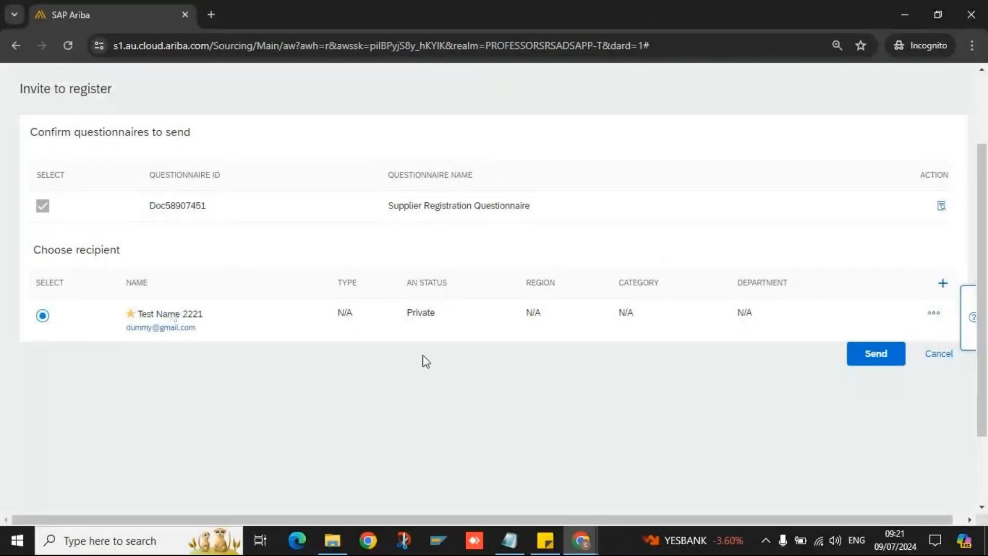
click(935, 315)
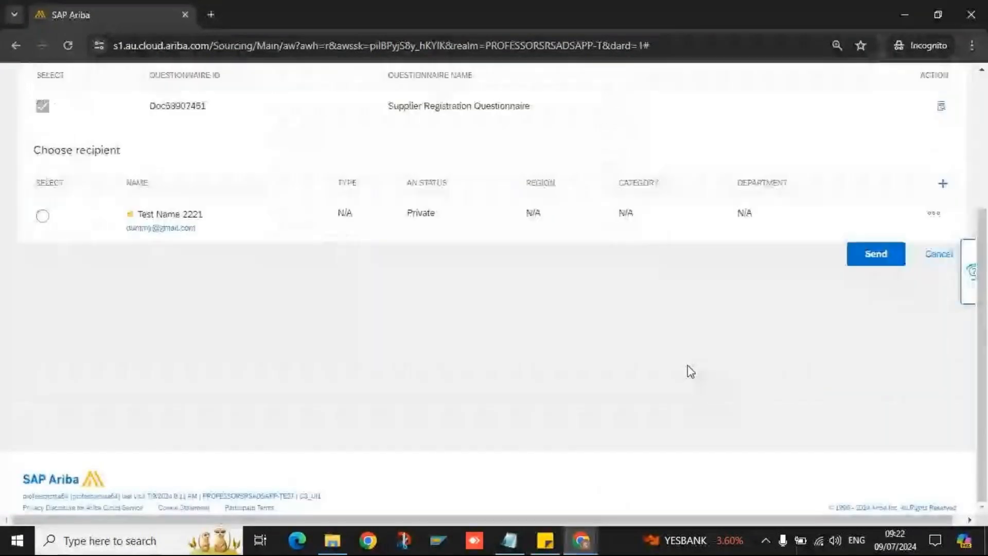
- Send the registration invitation to Test0907
click(870, 255)
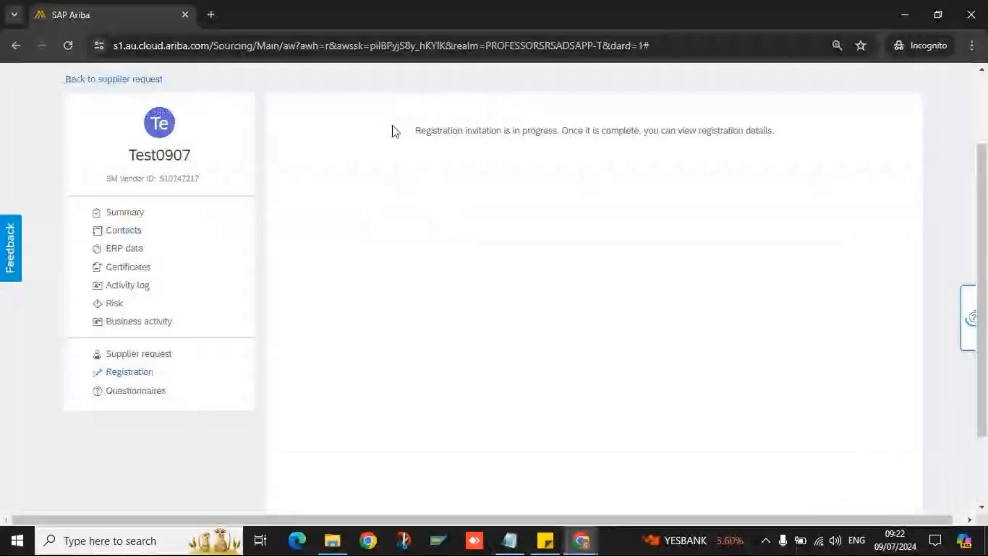
scroll(378, 289, up, 2)
drag(414, 238, 784, 243)
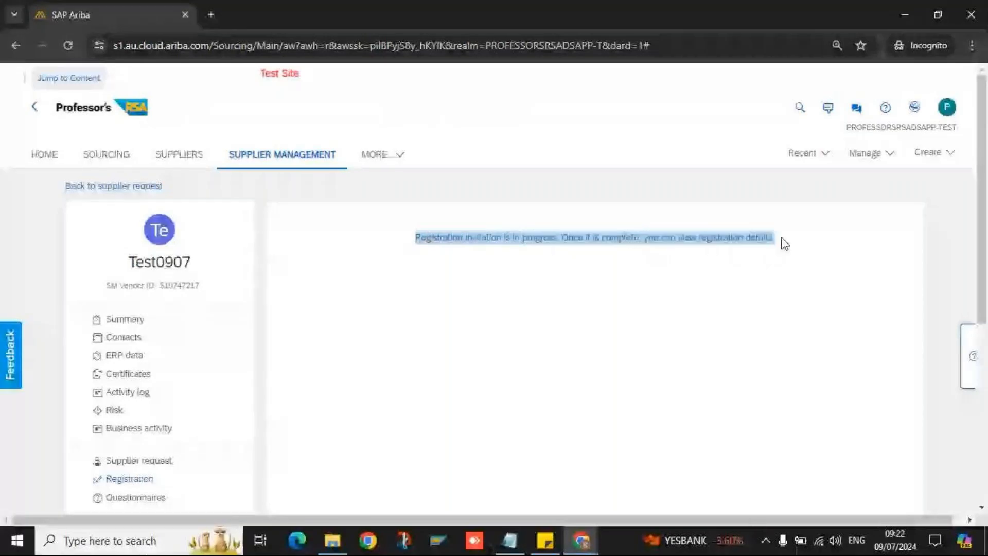
- Confirm on Test0907's Registration page that the status is Invited, In Registration
click(135, 460)
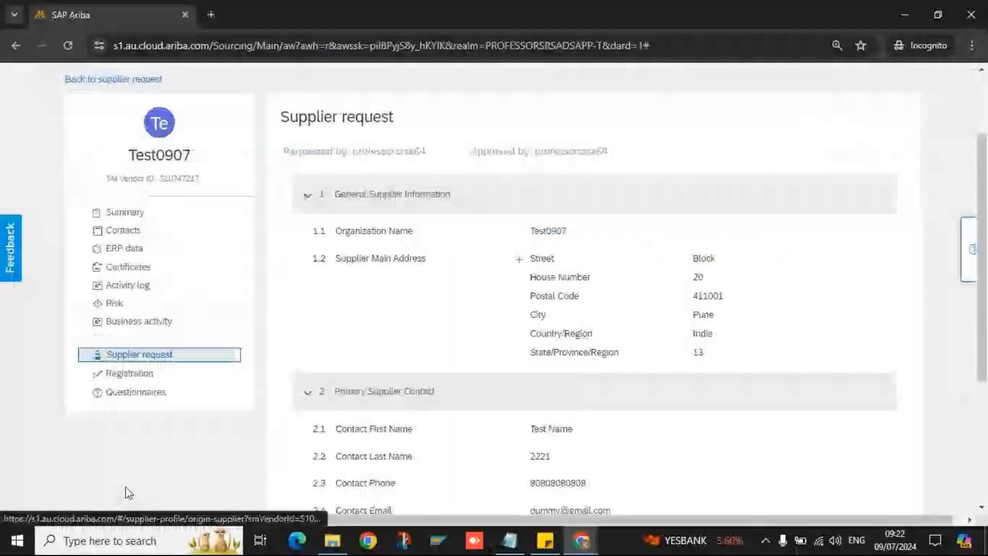
click(130, 372)
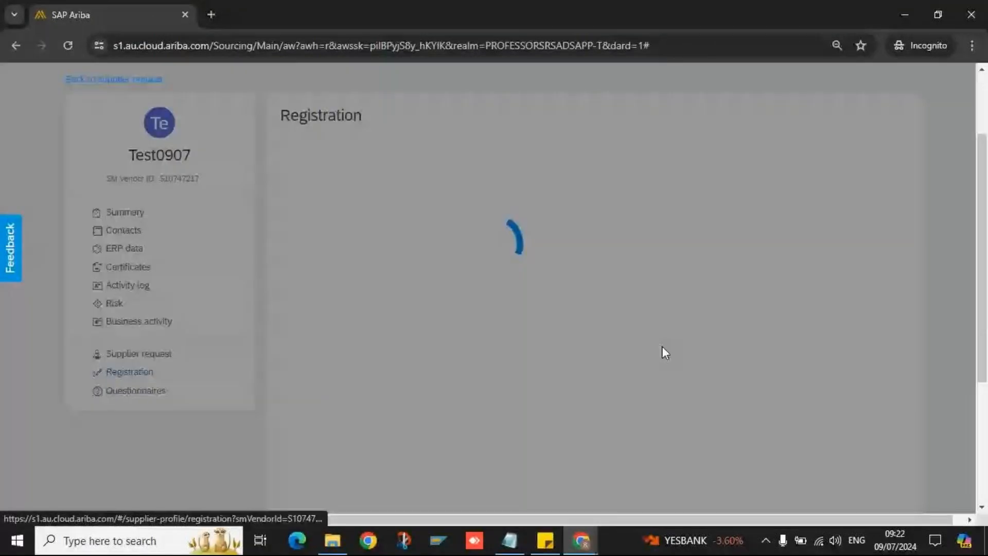
scroll(662, 352, down, 5)
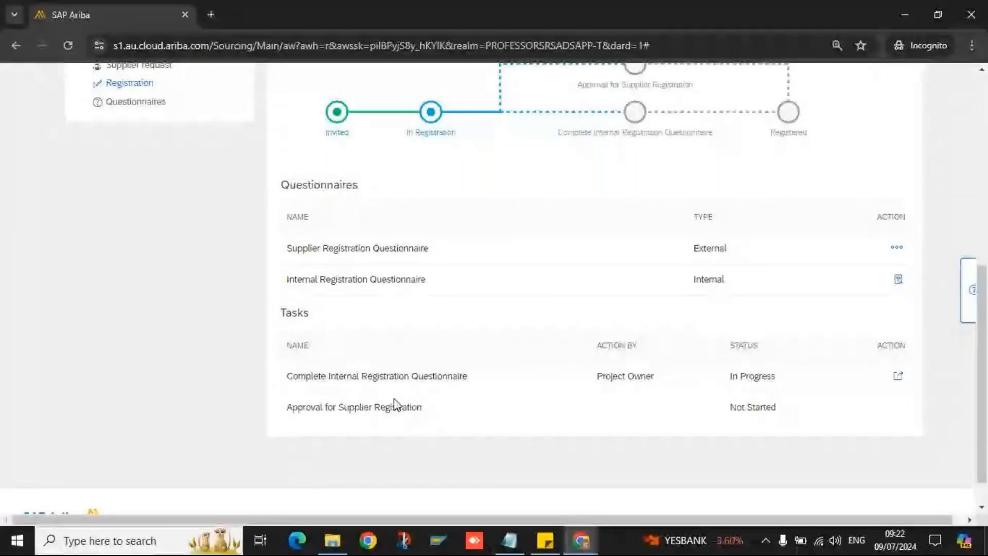
scroll(395, 405, up, 4)
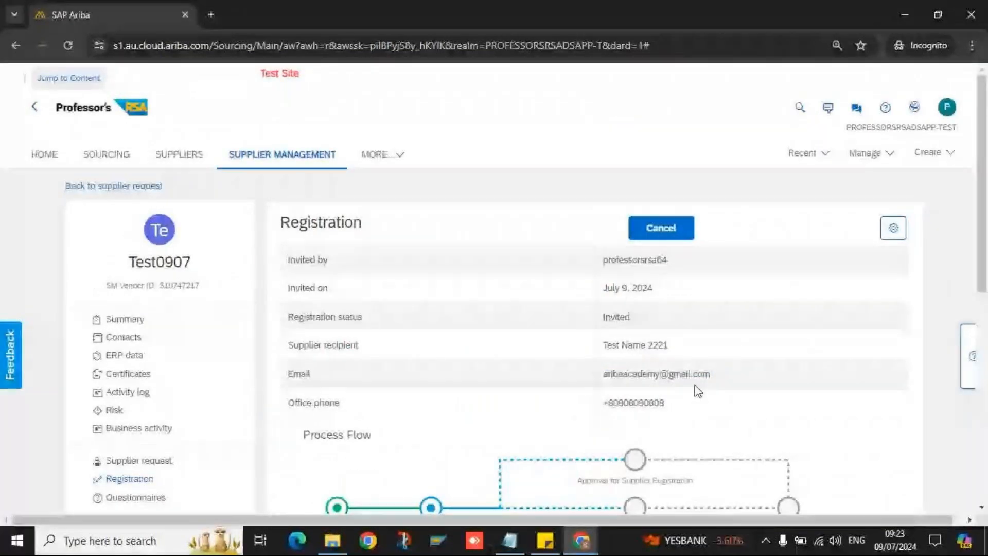
click(582, 540)
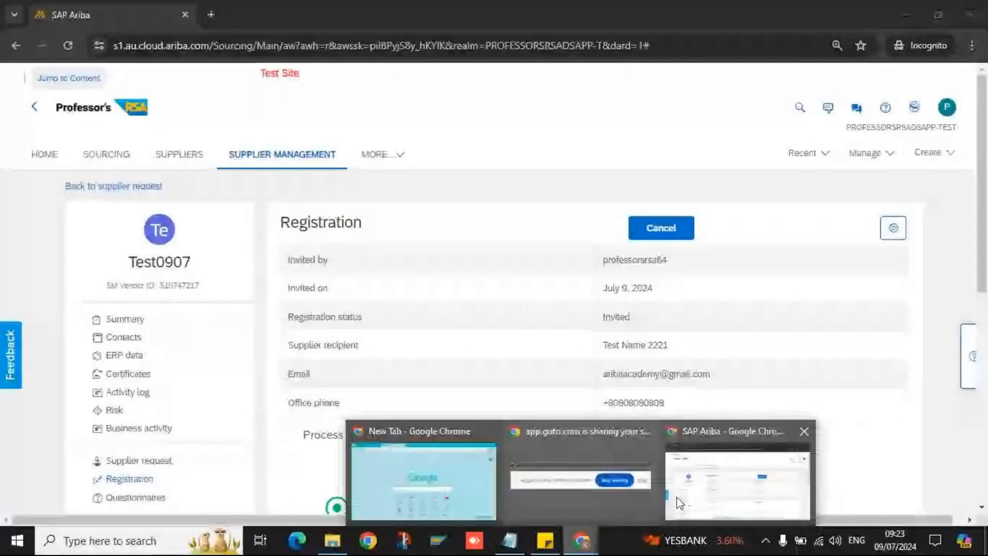
- Follow the Click Here link in the Ariba invitation email to create a supplier account
mouse_move(695, 488)
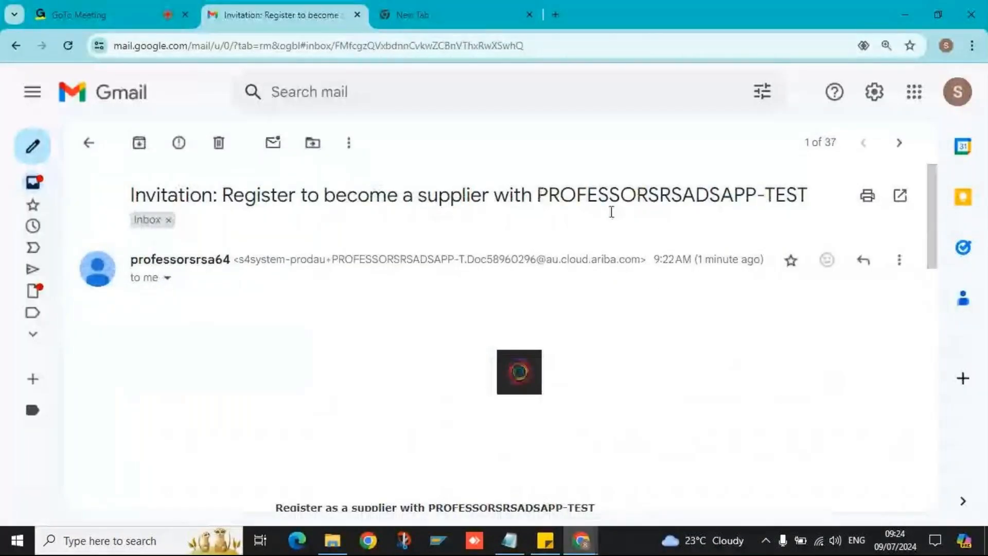
scroll(348, 217, down, 1)
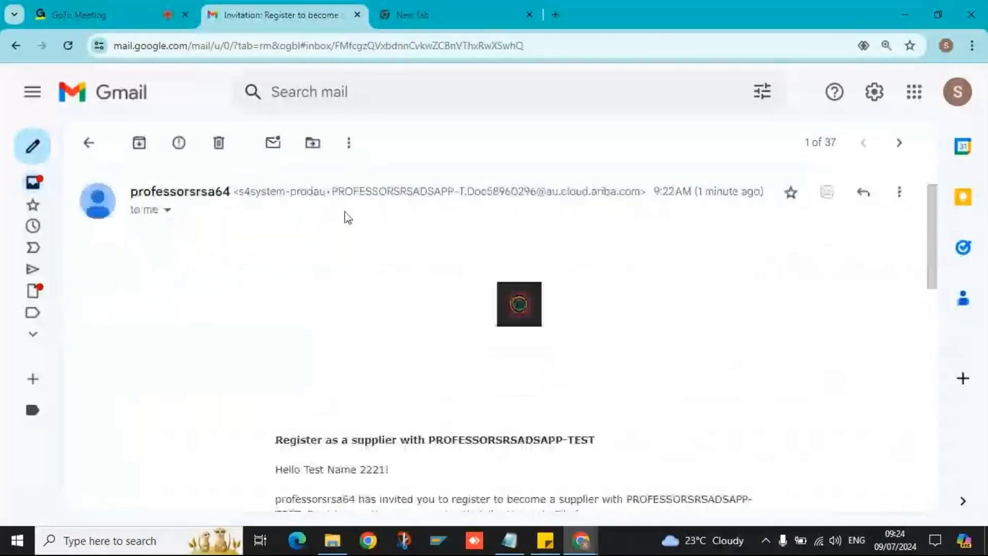
scroll(456, 246, down, 2)
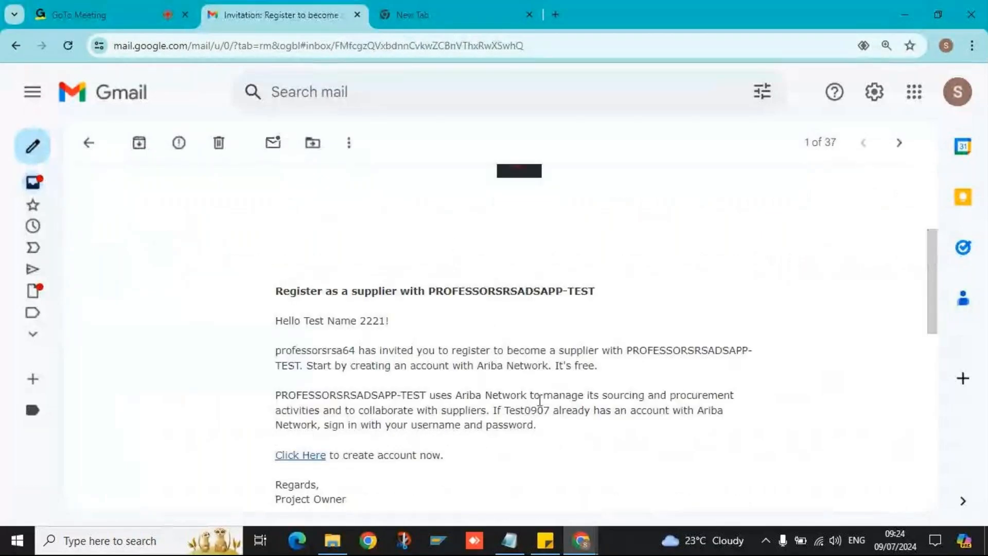
scroll(540, 399, down, 1)
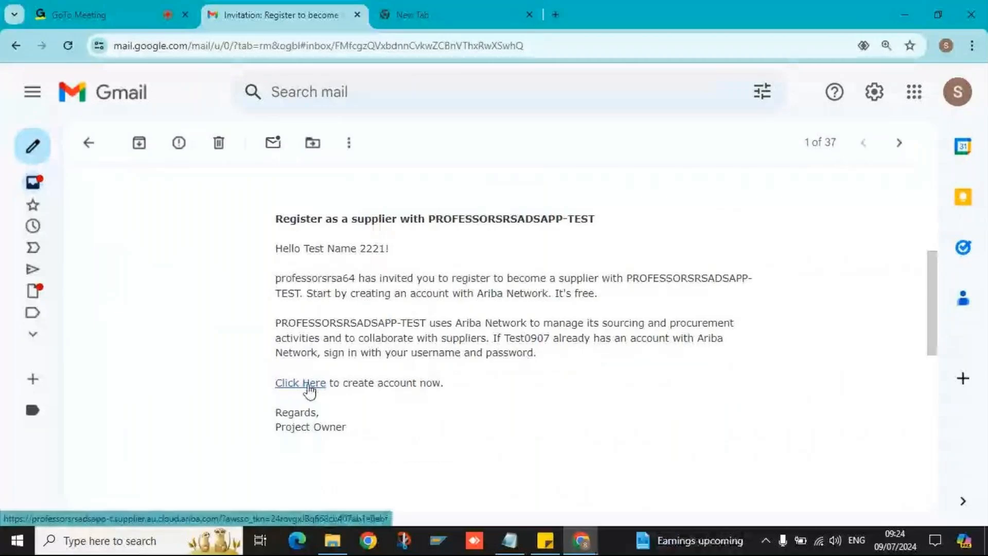
click(309, 390)
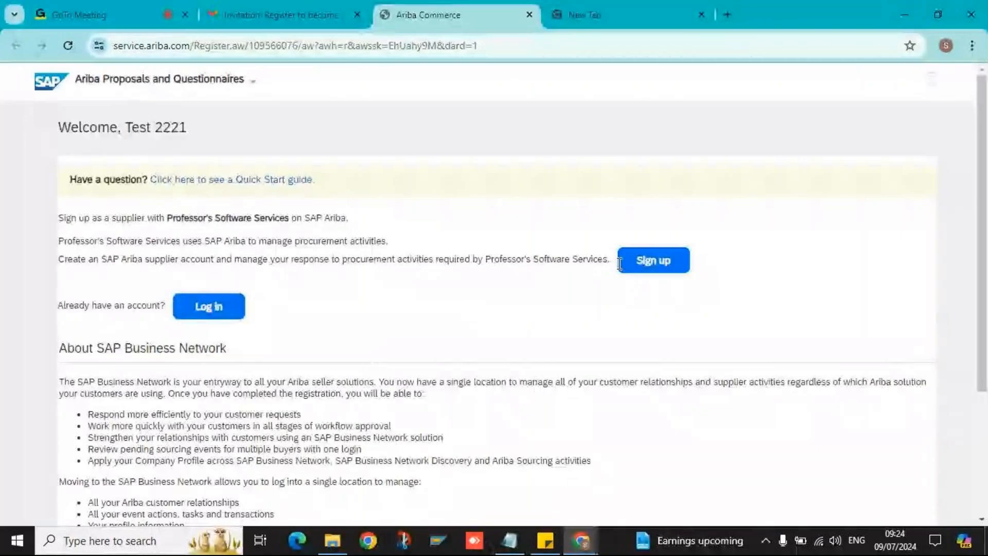
- Start signing up for the supplier account and enter the account password
click(662, 263)
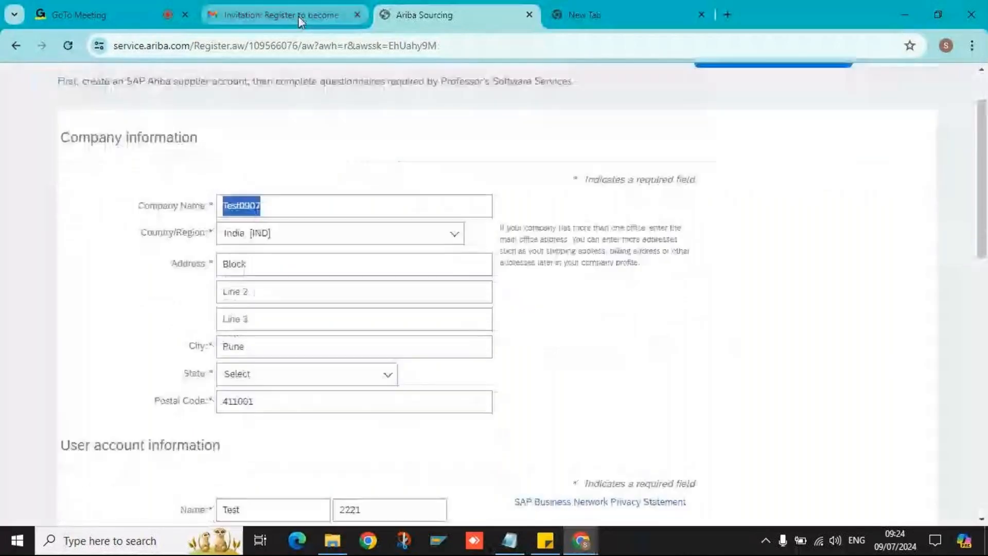
scroll(365, 192, down, 5)
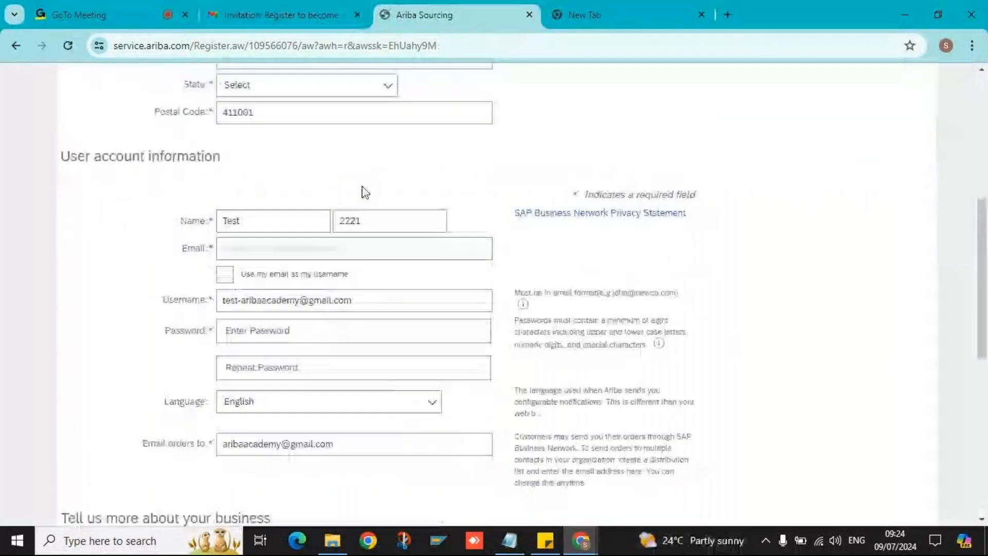
scroll(295, 175, up, 4)
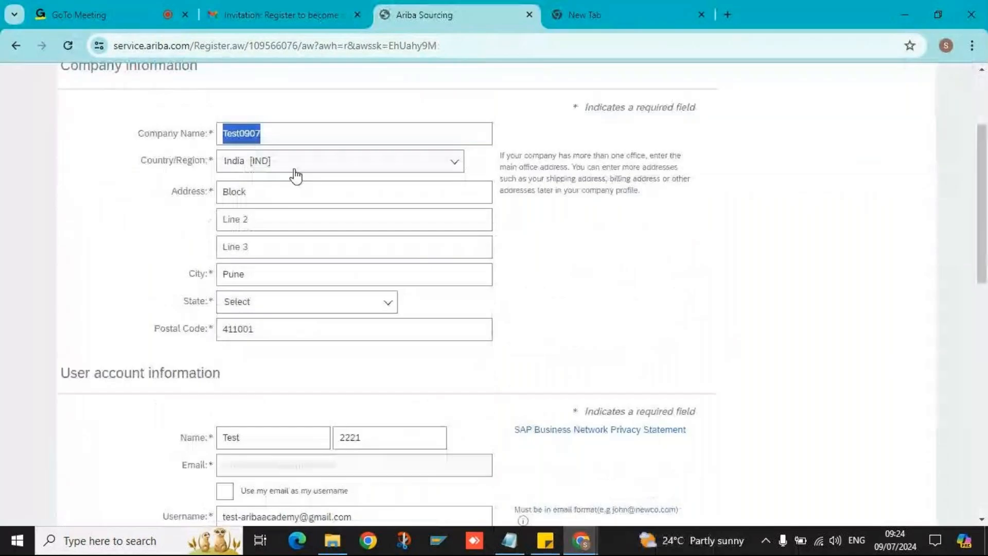
scroll(296, 175, down, 3)
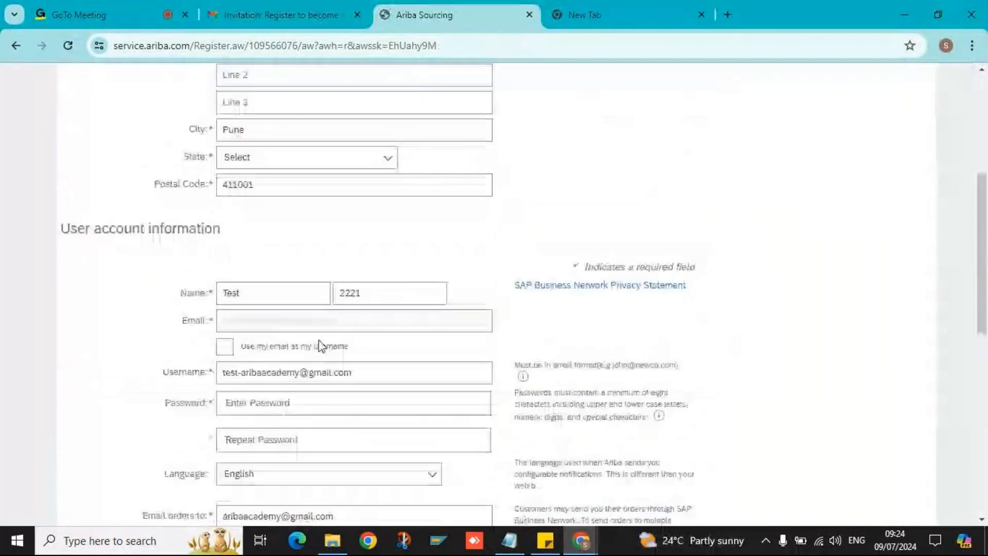
text(•)
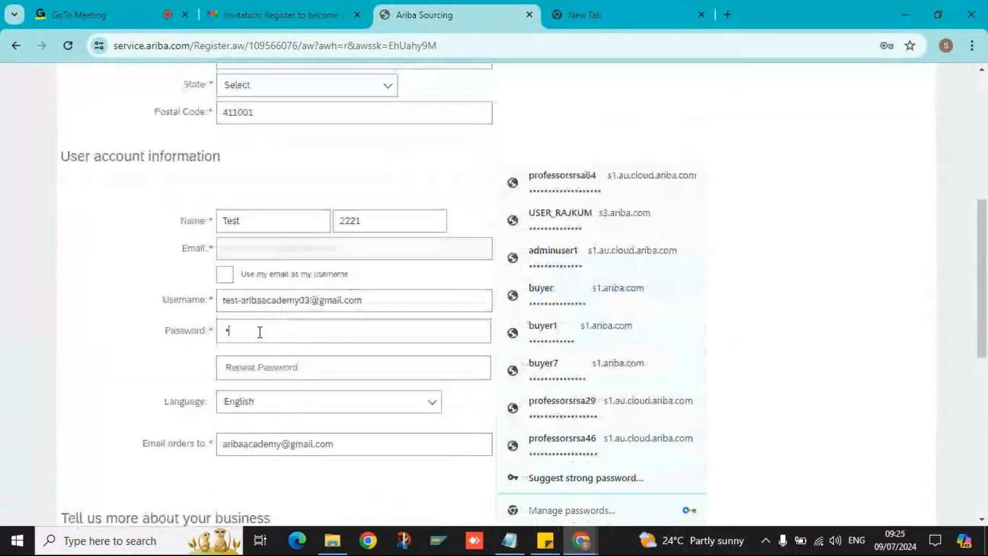
key(BackSpace)
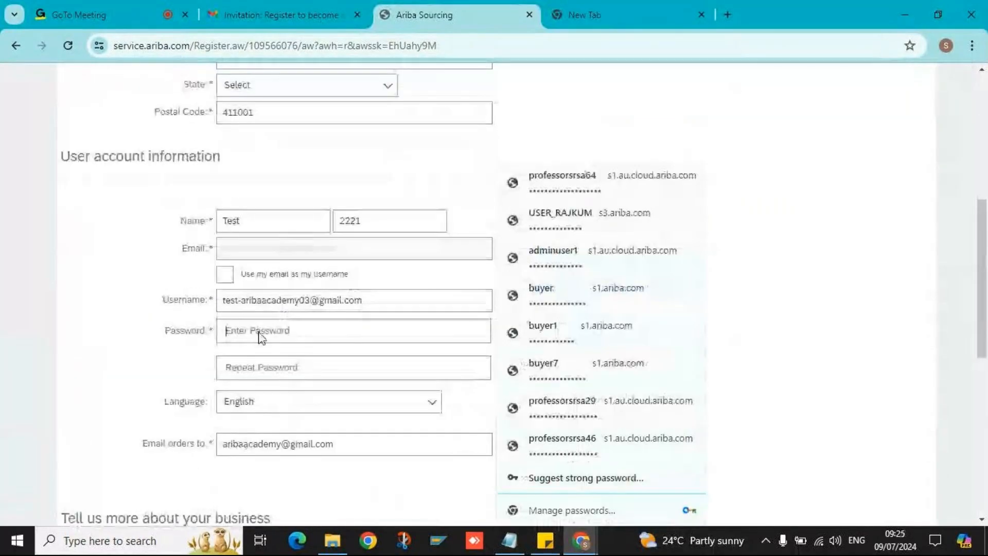
text(••••••)
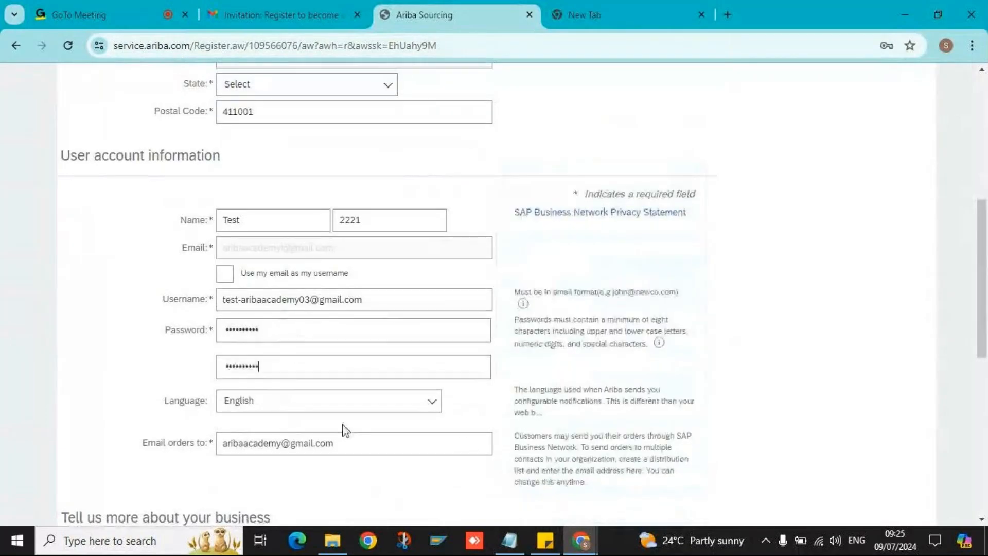
scroll(344, 430, down, 3)
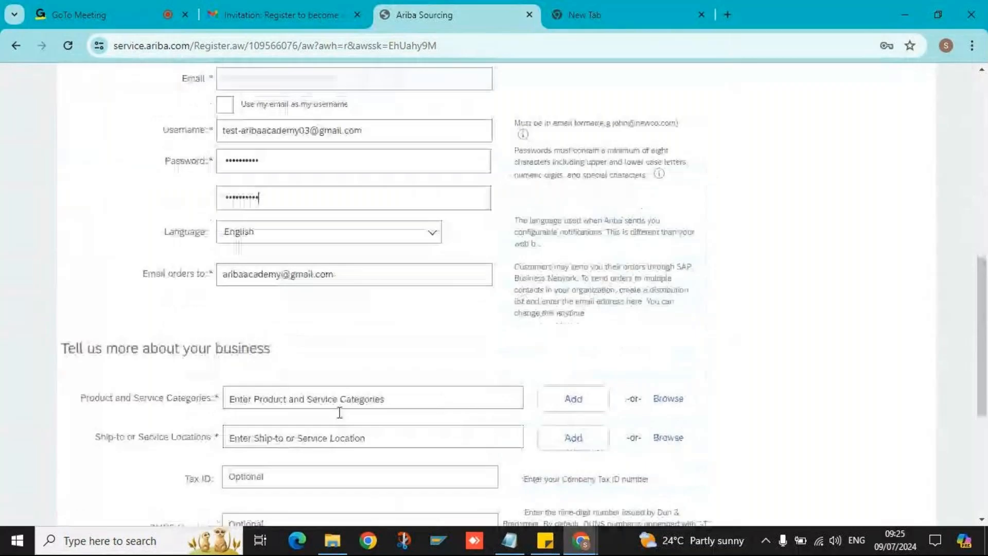
scroll(340, 412, down, 2)
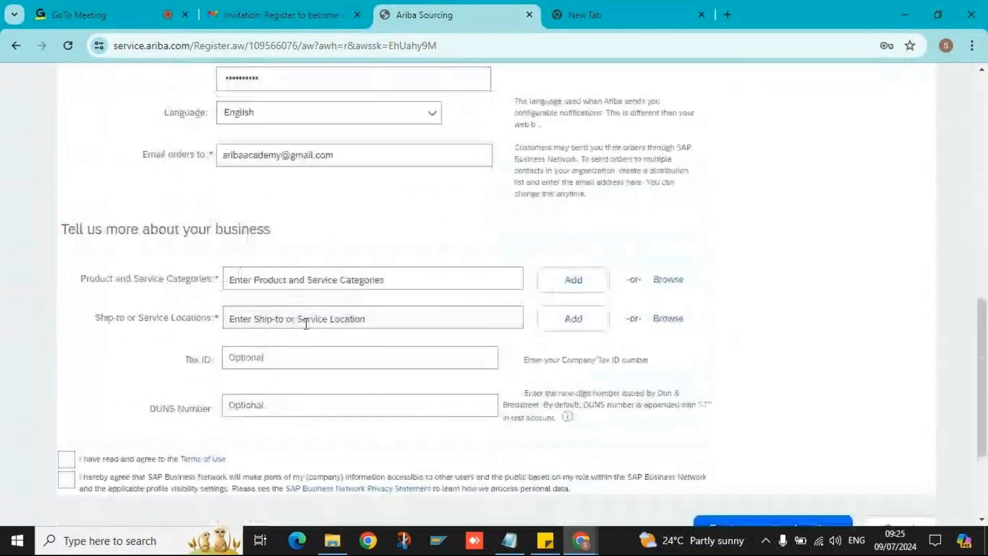
- Add Basic metal combination processes services as the product and service category
click(271, 279)
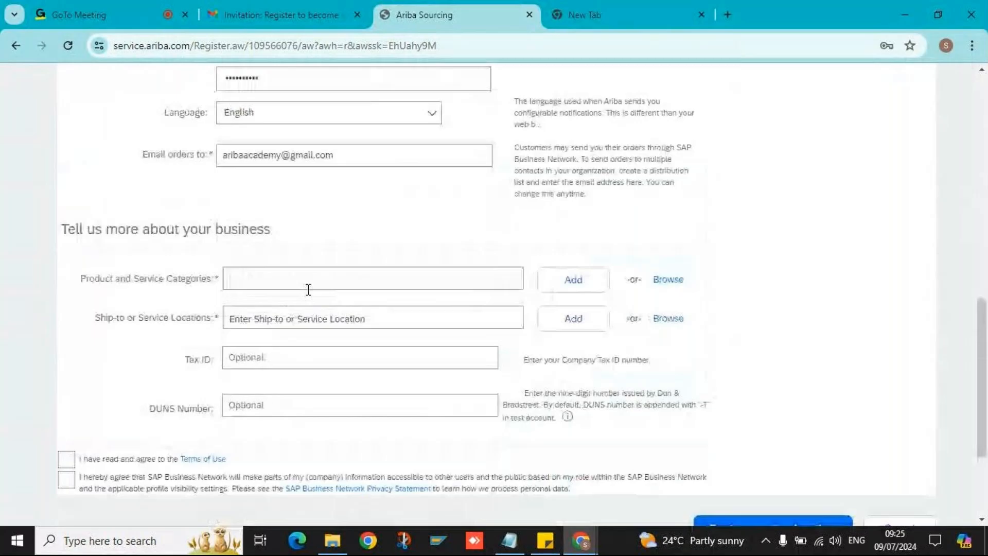
scroll(415, 186, up, 7)
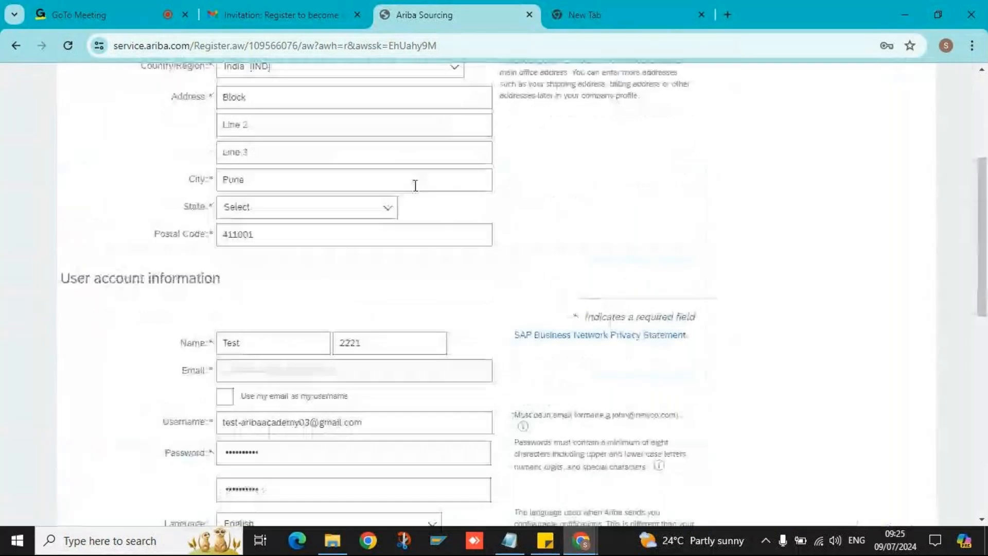
scroll(415, 185, up, 4)
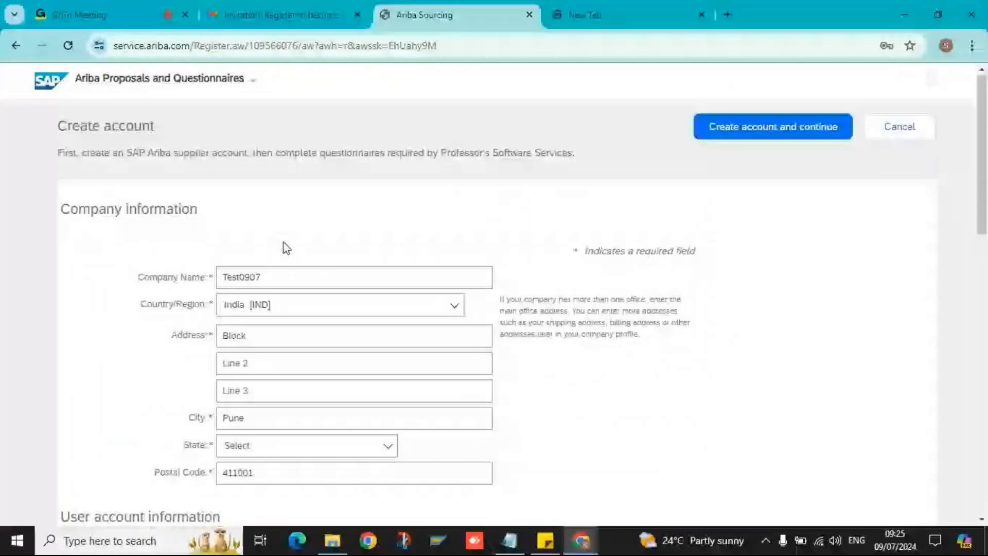
scroll(283, 242, down, 5)
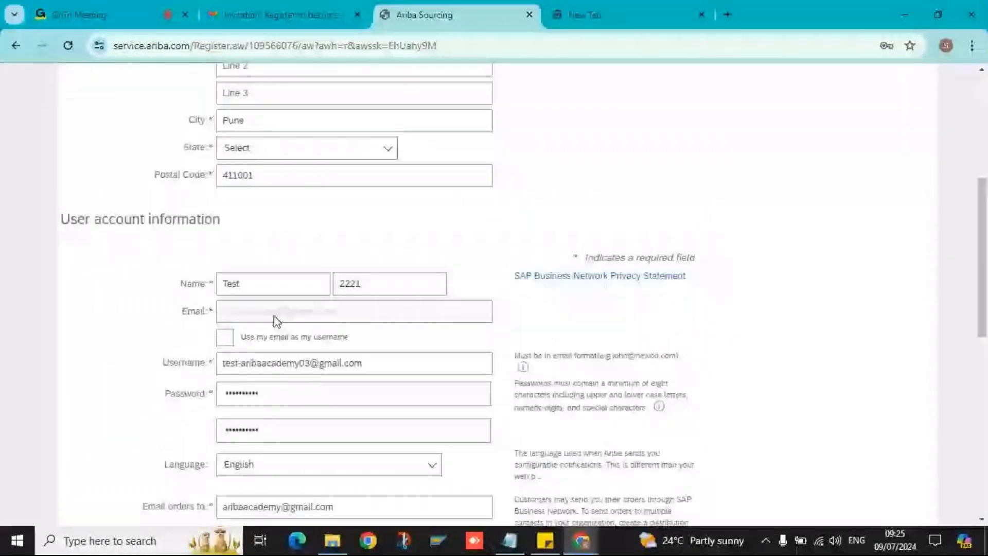
scroll(282, 322, down, 1)
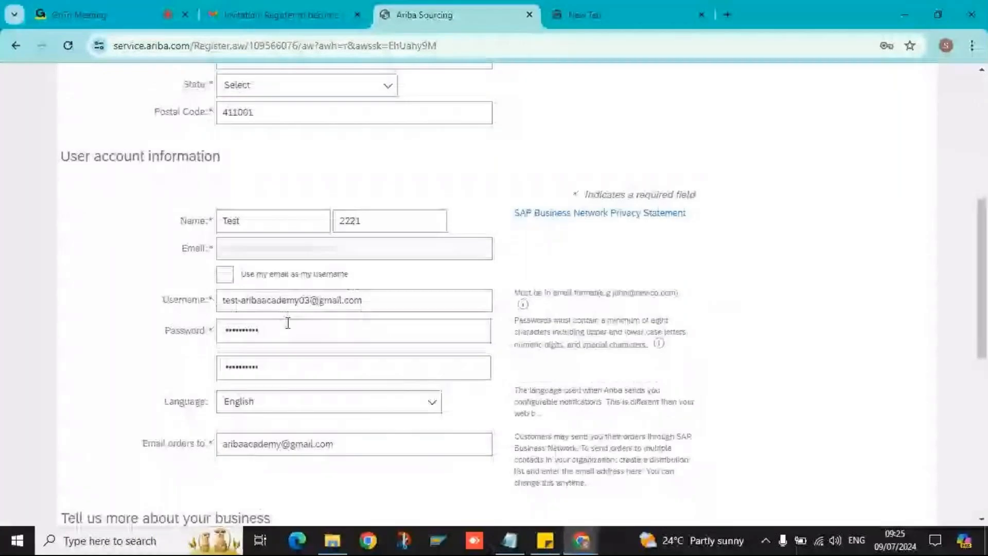
scroll(269, 359, down, 3)
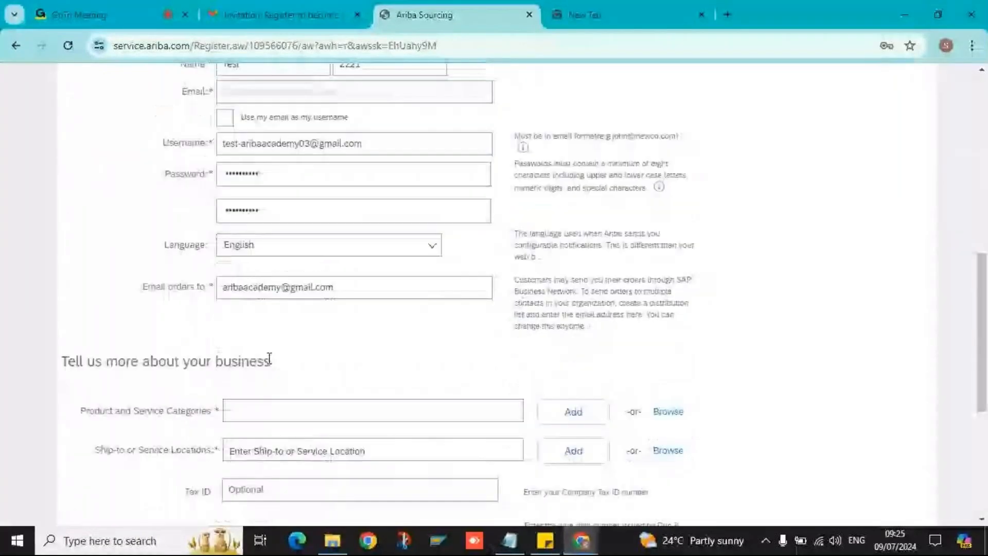
scroll(269, 359, down, 1)
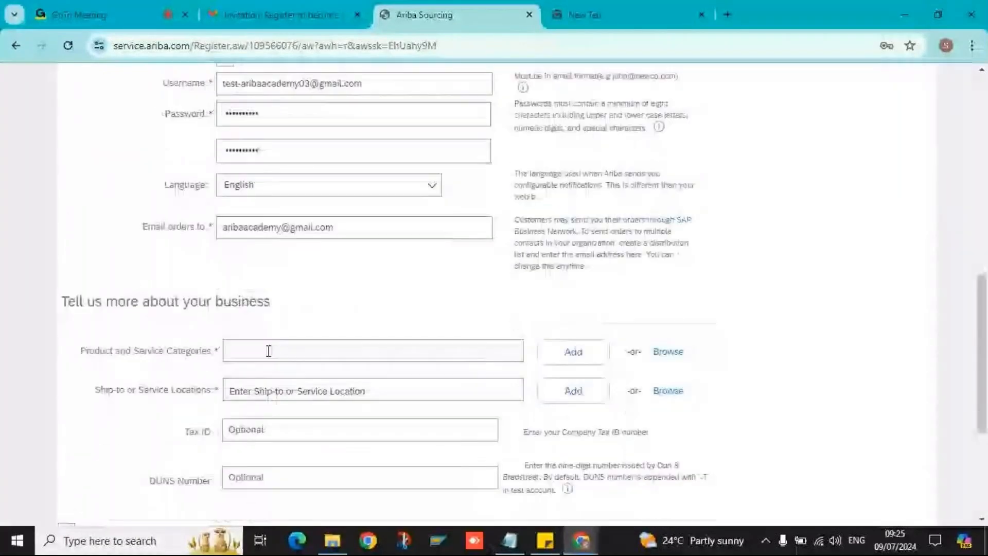
click(268, 351)
text(Metal)
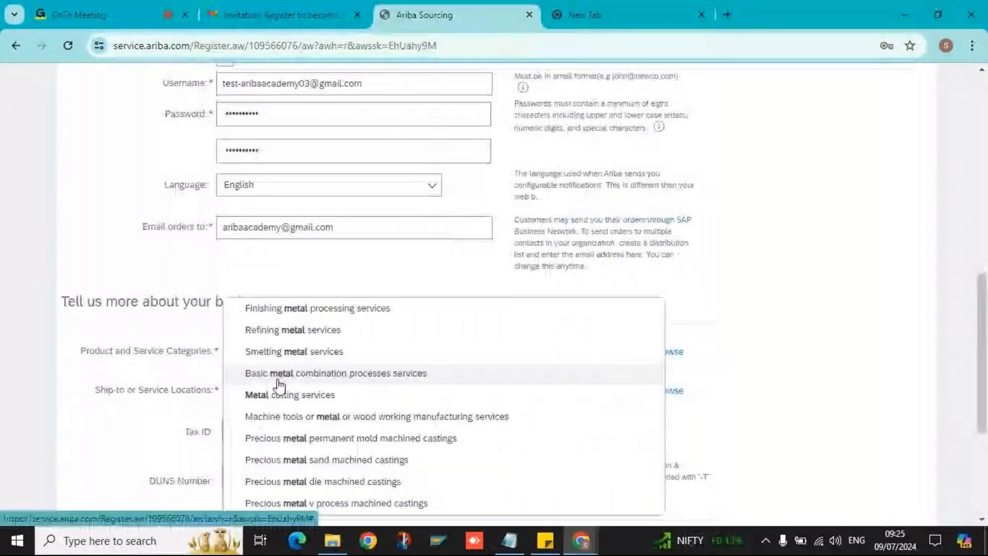
click(380, 373)
scroll(405, 411, down, 1)
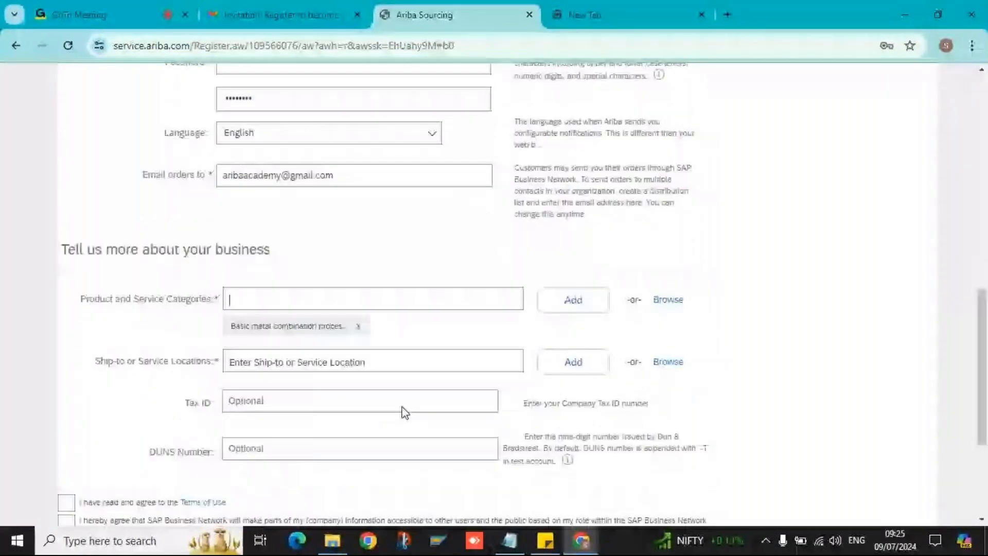
- Add Pune as the ship-to location and agree to sharing company information on the network
click(339, 350)
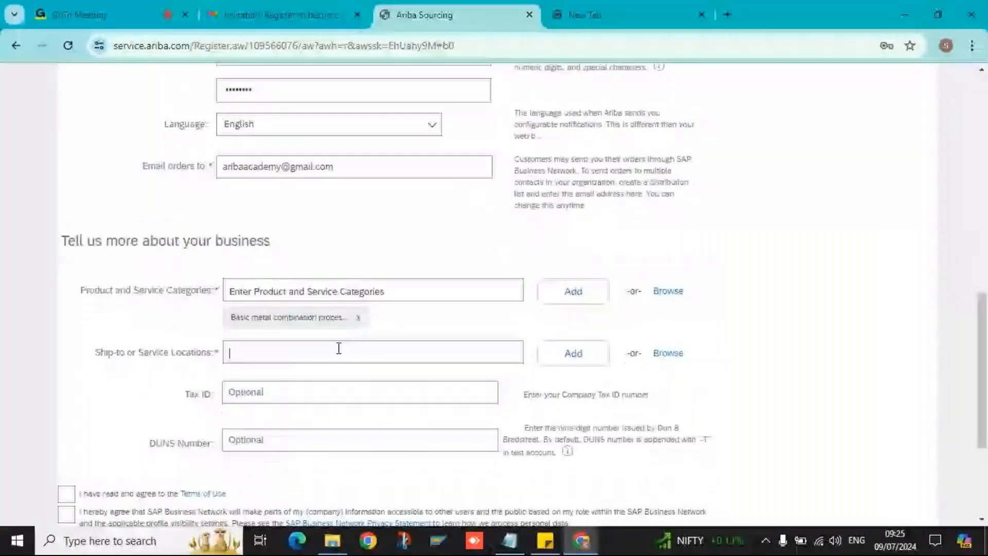
text(Pune)
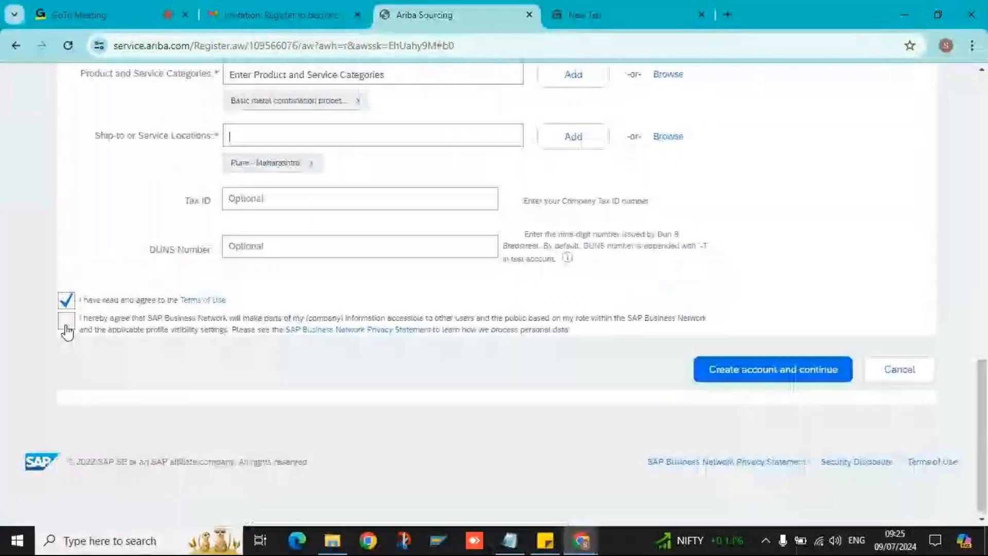
click(66, 324)
- Create the supplier account and return to the supplier dashboard
click(721, 364)
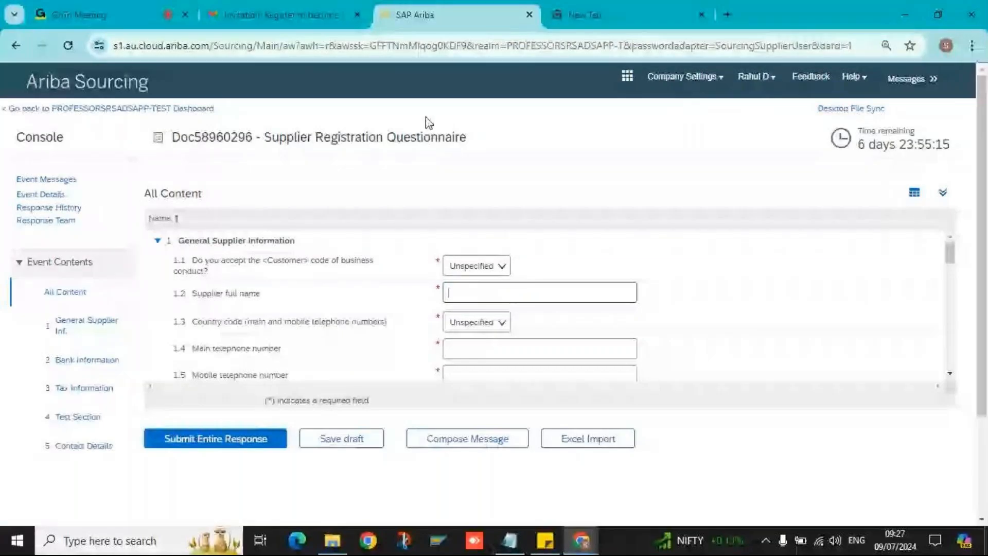
click(111, 109)
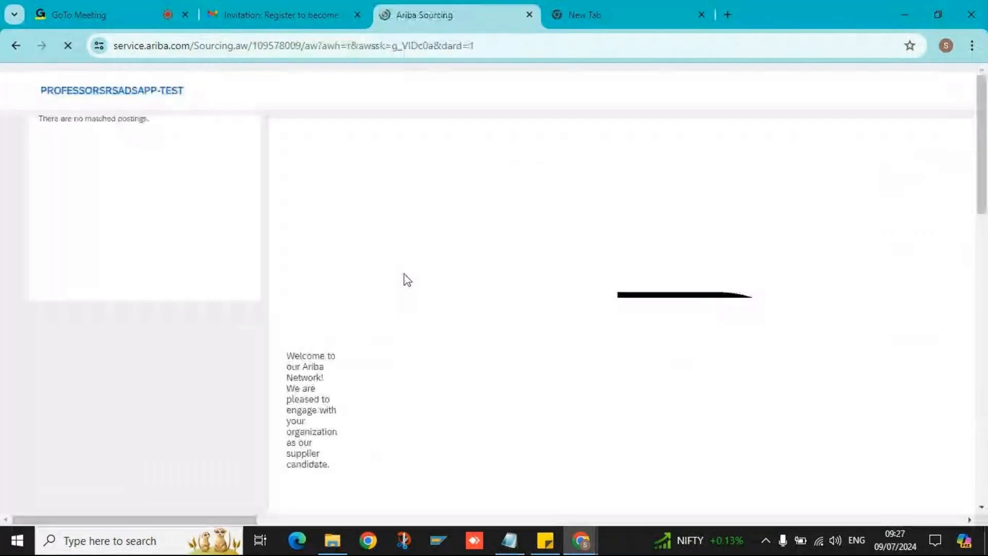
key(ctrl+minus)
key(ctrl+minus)
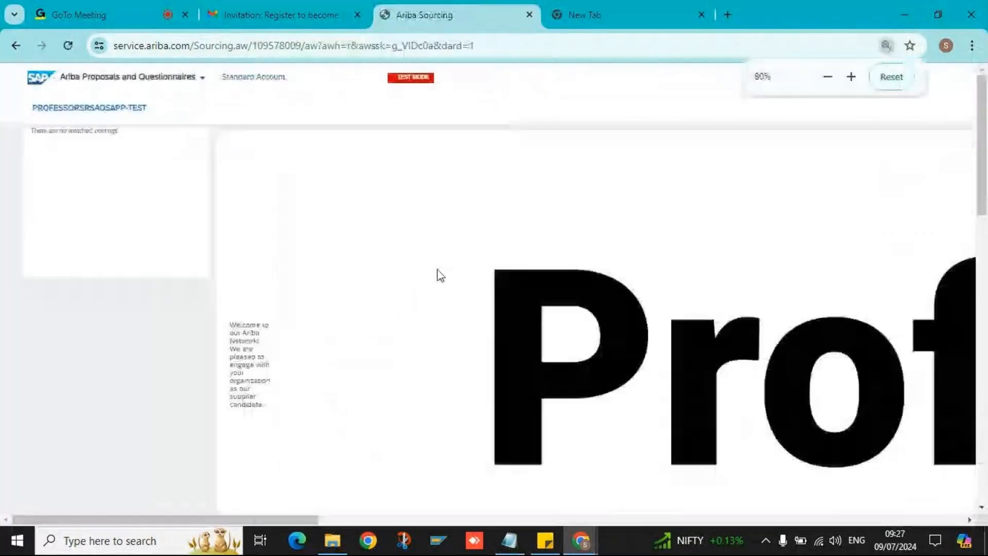
key(ctrl+minus)
key(ctrl+minus)
key(ctrl+minus)
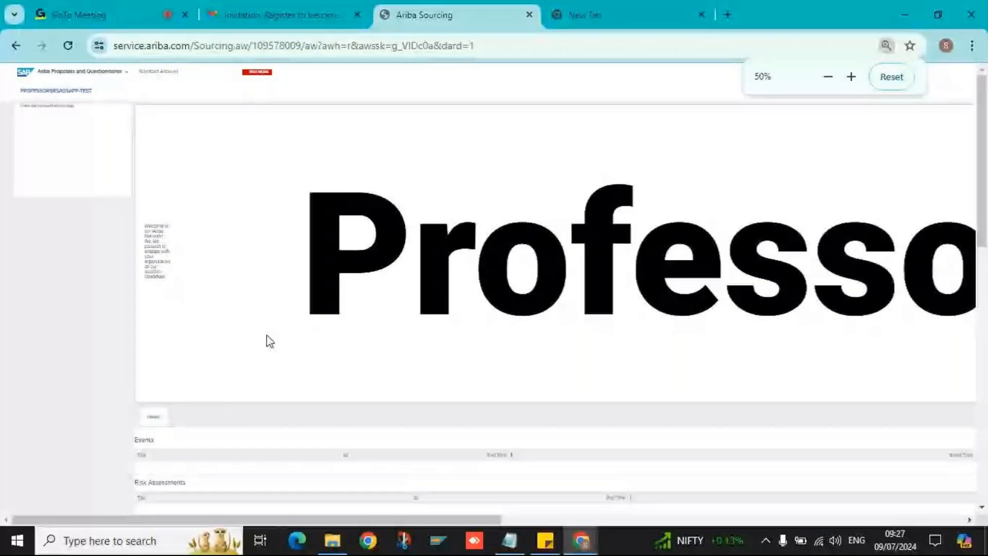
- Open the Supplier Registration Questionnaire listed under Registration Questionnaires
scroll(200, 130, down, 5)
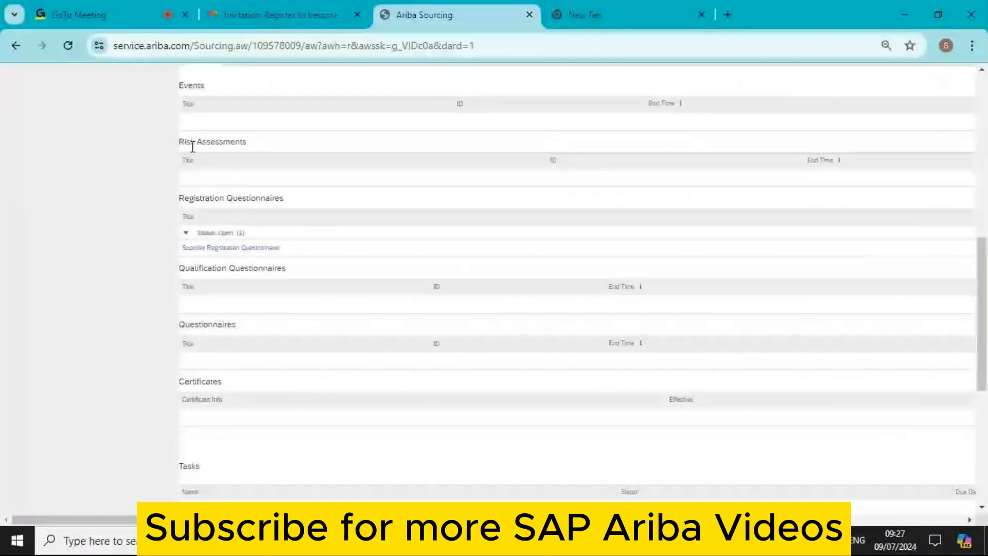
triple_click(237, 202)
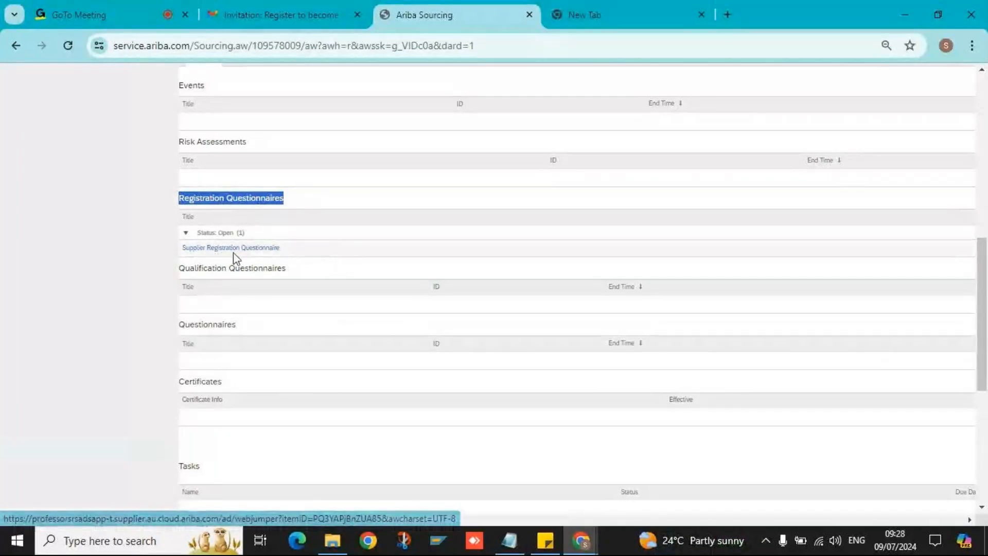
key(ctrl+plus)
key(ctrl+plus)
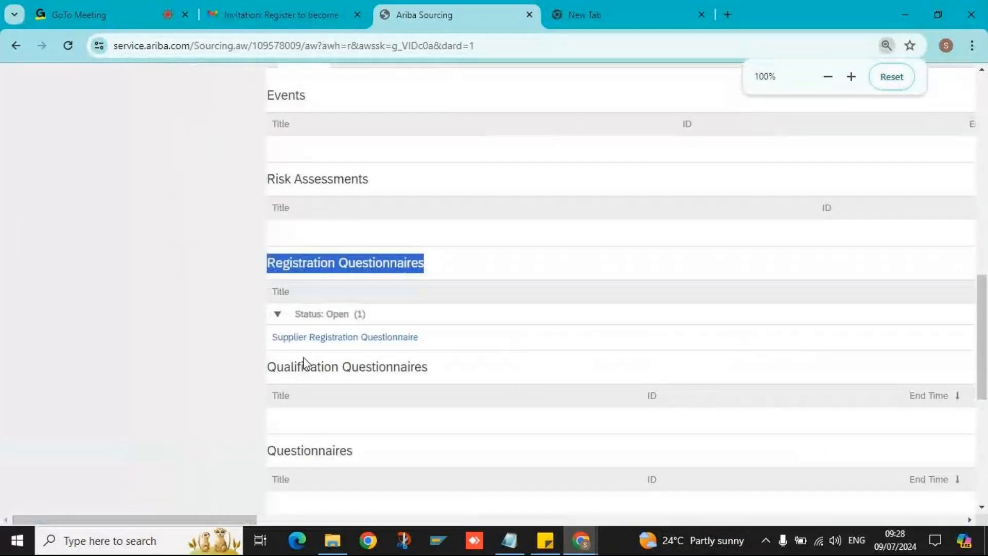
click(326, 336)
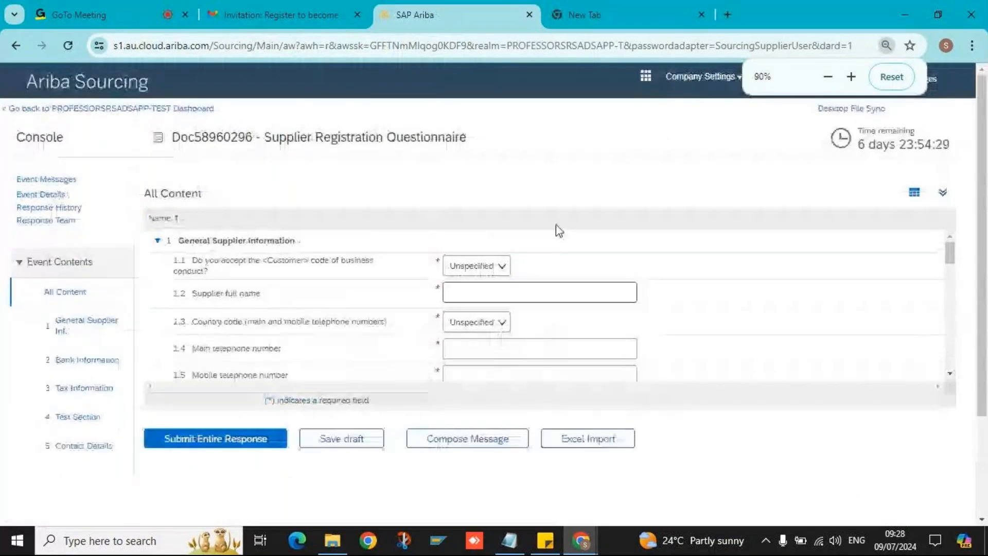
- Answer Yes to the code of conduct question 1.1 and enter supplier name Test0907
click(942, 192)
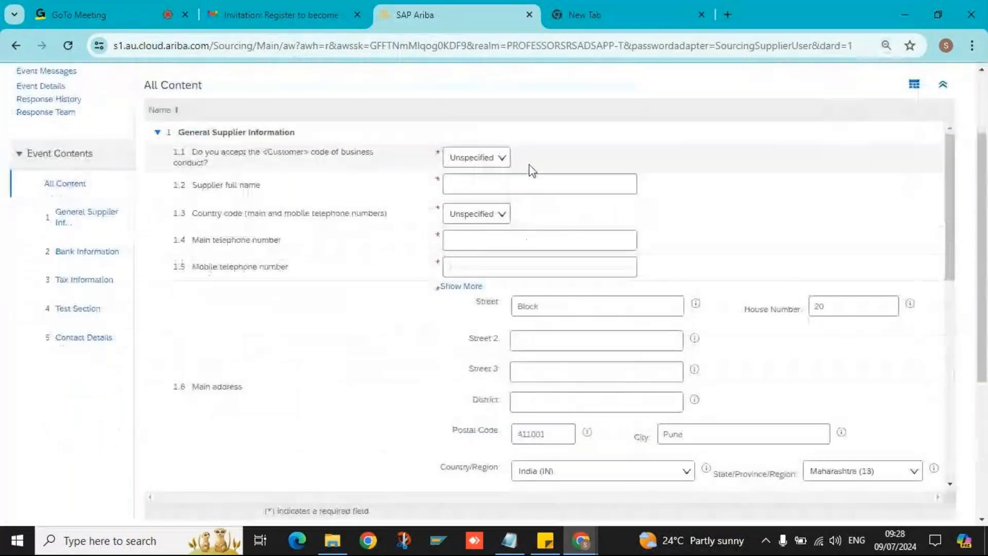
click(491, 166)
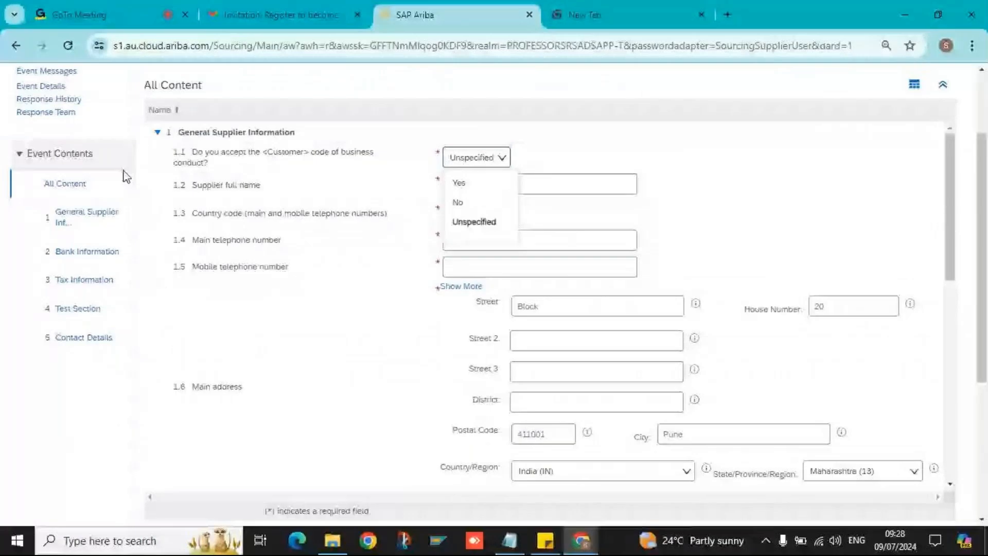
click(458, 182)
click(492, 176)
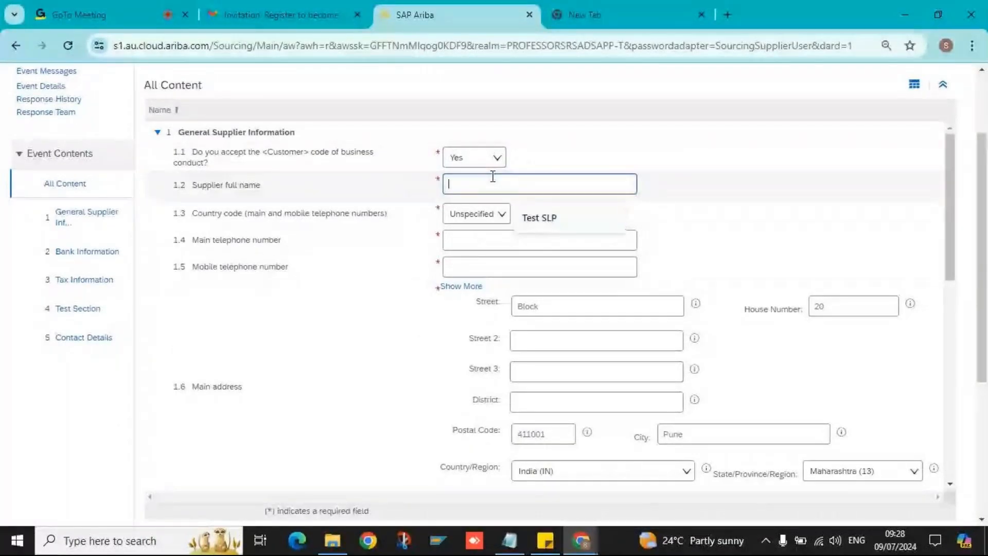
text(Test0907)
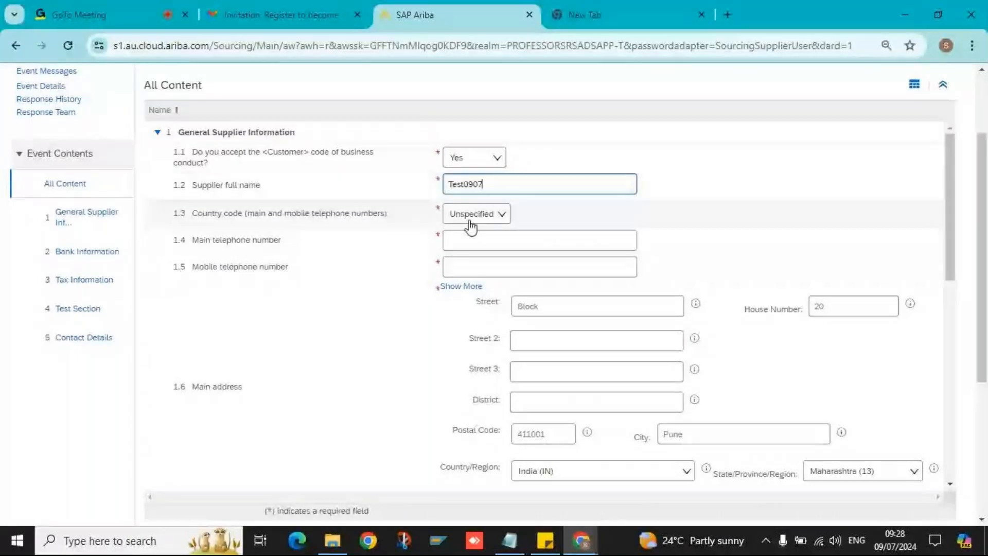
- Set country code IN and enter the main and mobile telephone numbers
click(470, 222)
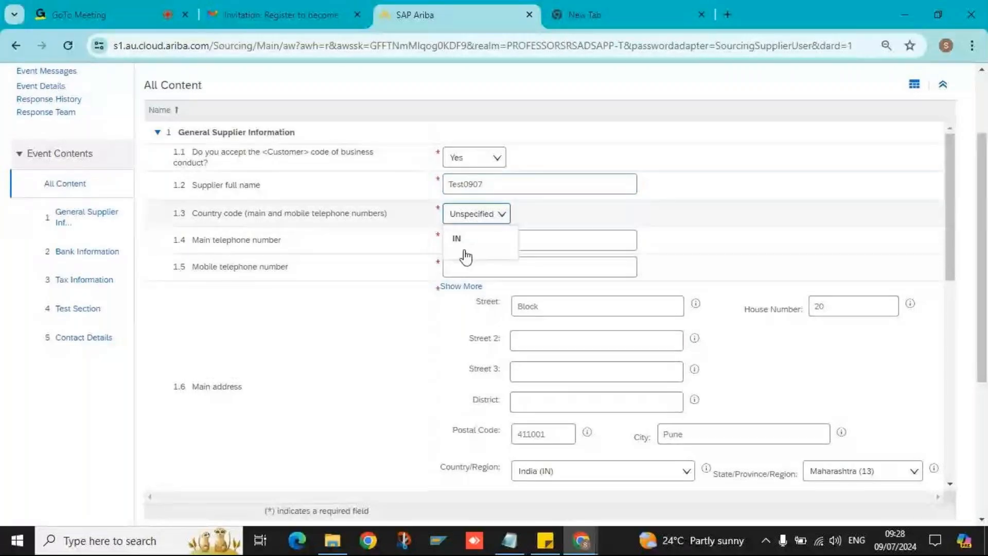
click(469, 242)
click(484, 239)
text(808080808)
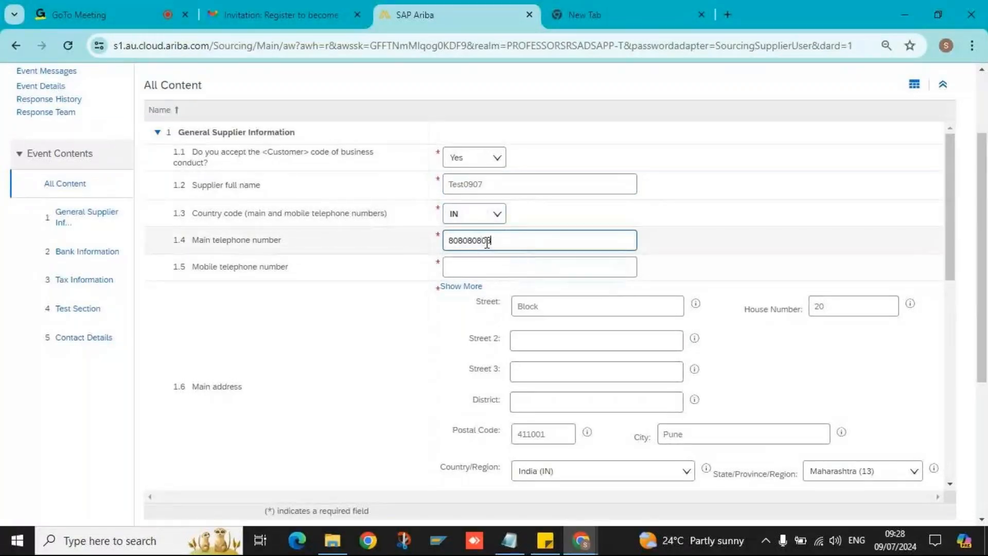
click(478, 275)
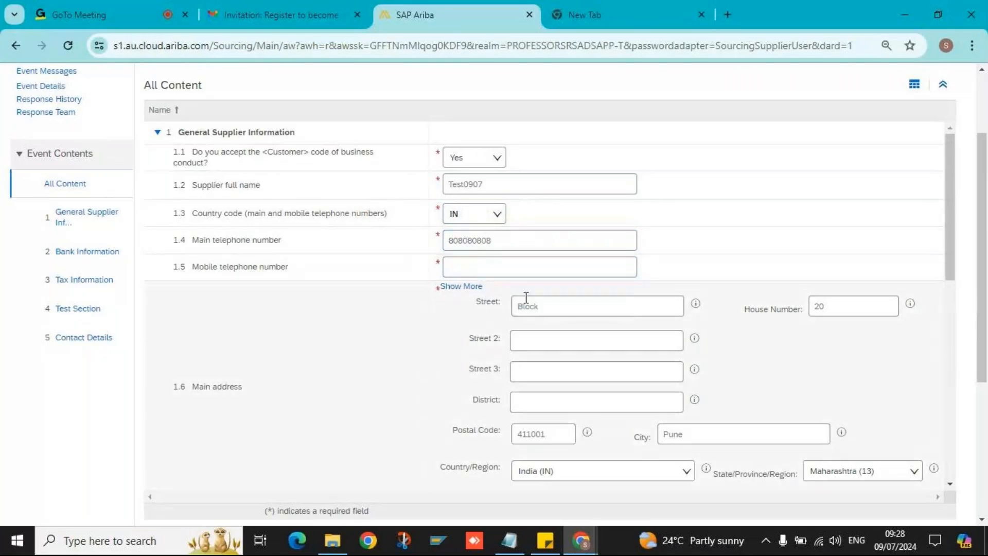
click(481, 246)
click(483, 268)
click(536, 296)
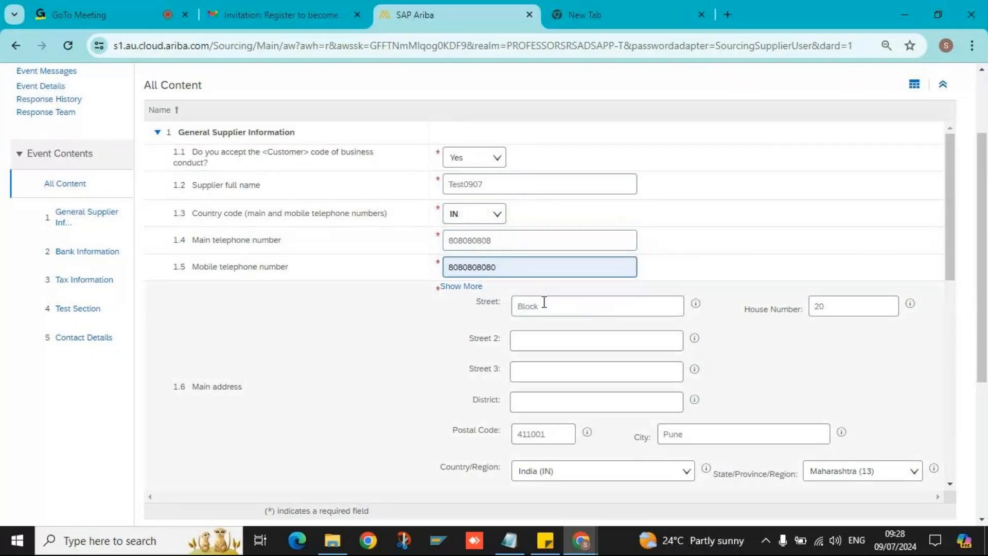
scroll(503, 276, down, 3)
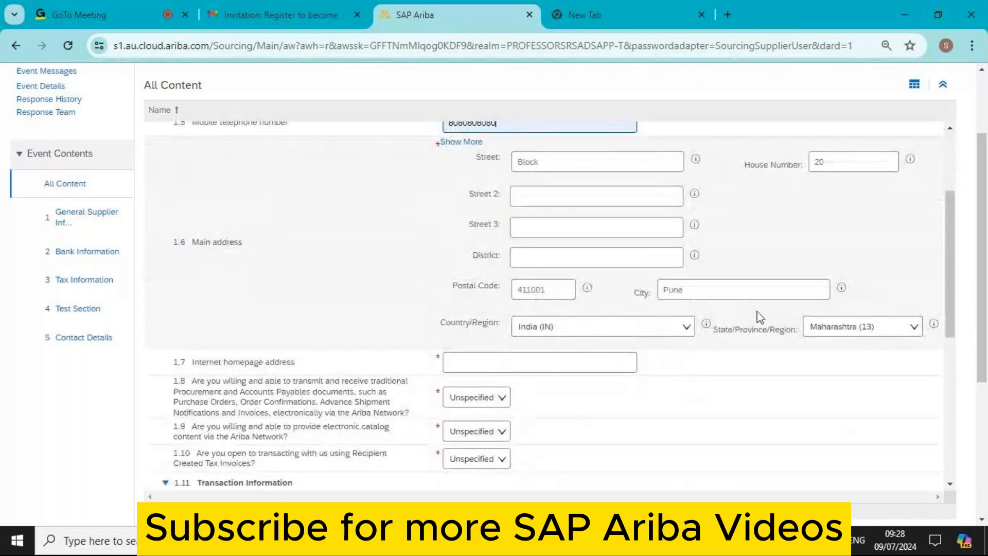
click(508, 361)
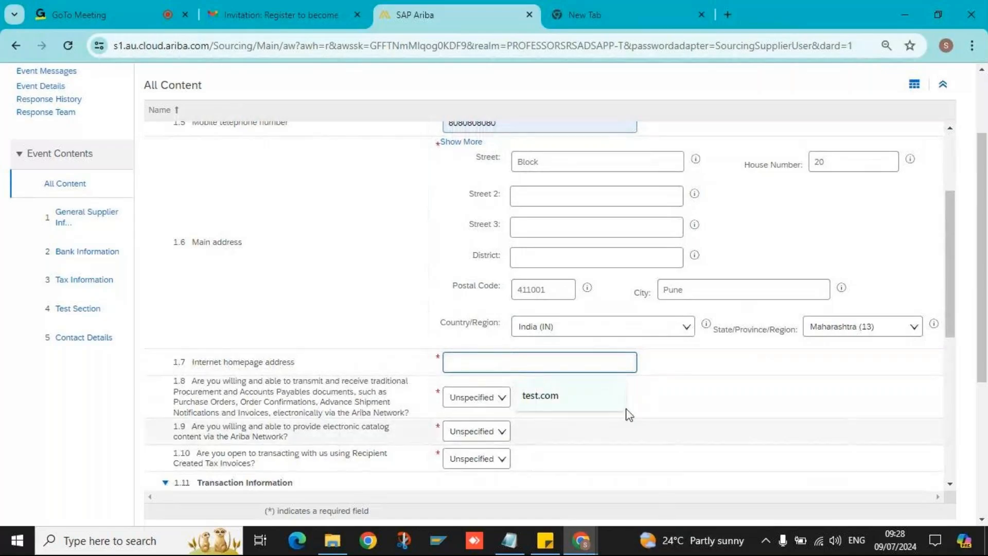
click(582, 401)
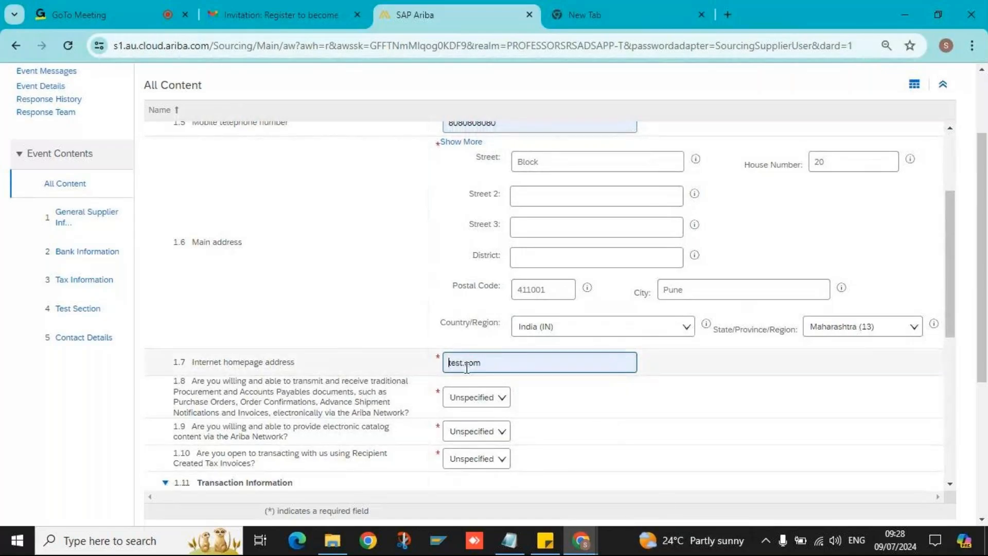
text(ww)
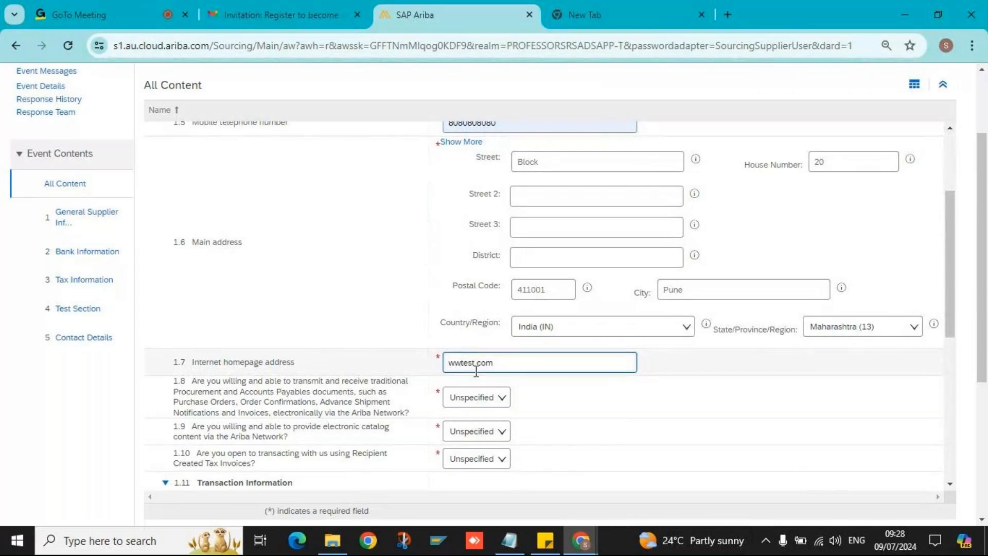
text(w.)
scroll(553, 394, down, 2)
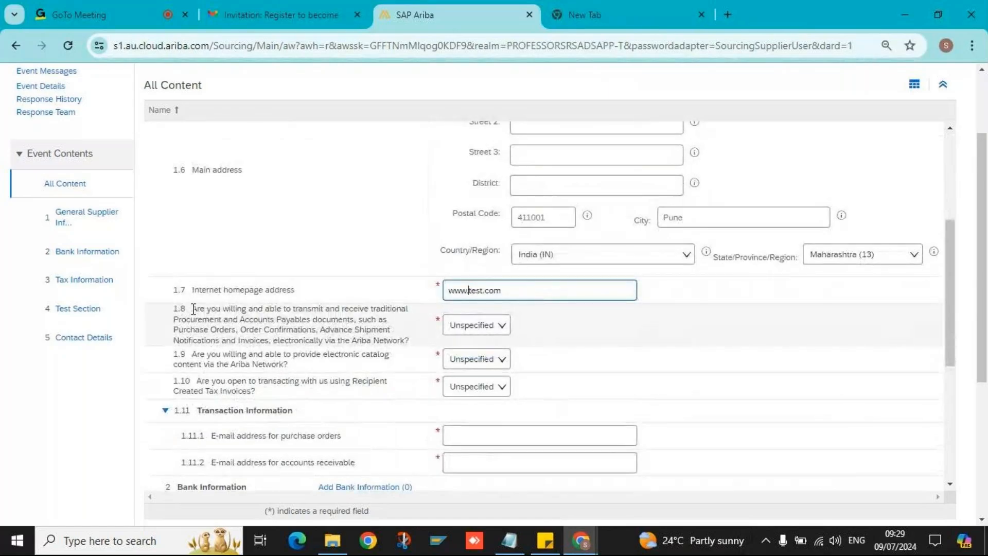
- Read through question 1.8 on electronic documents
drag(194, 309, 217, 323)
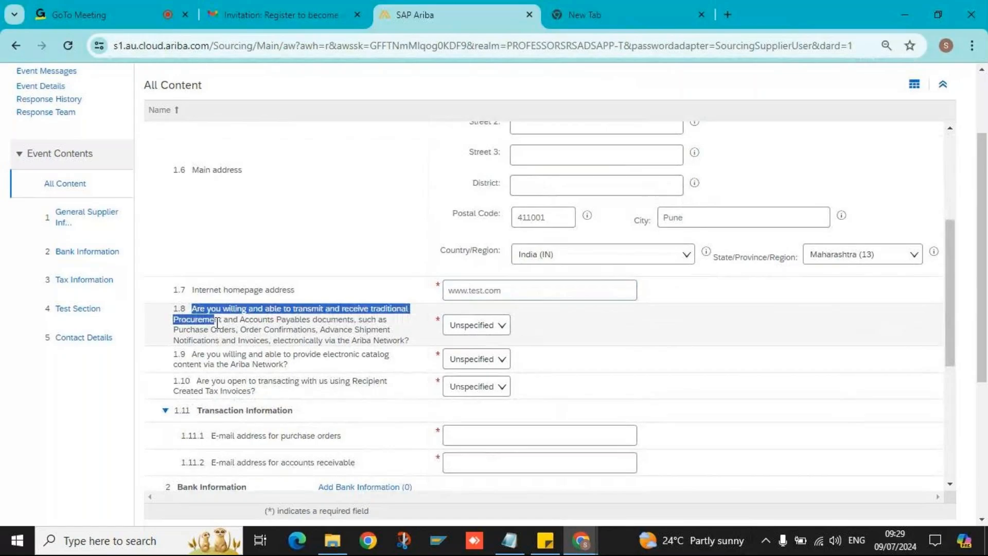
drag(216, 323, 265, 341)
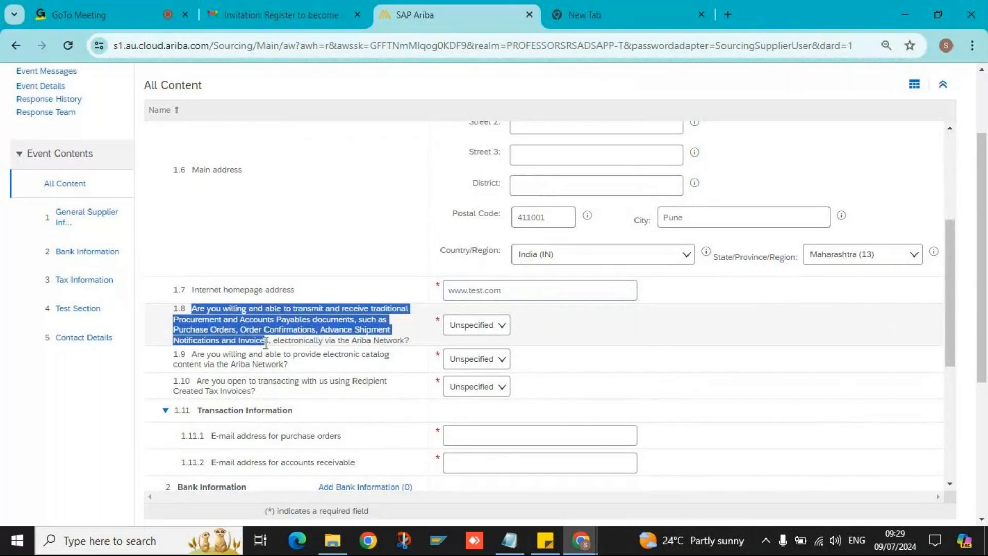
triple_click(393, 340)
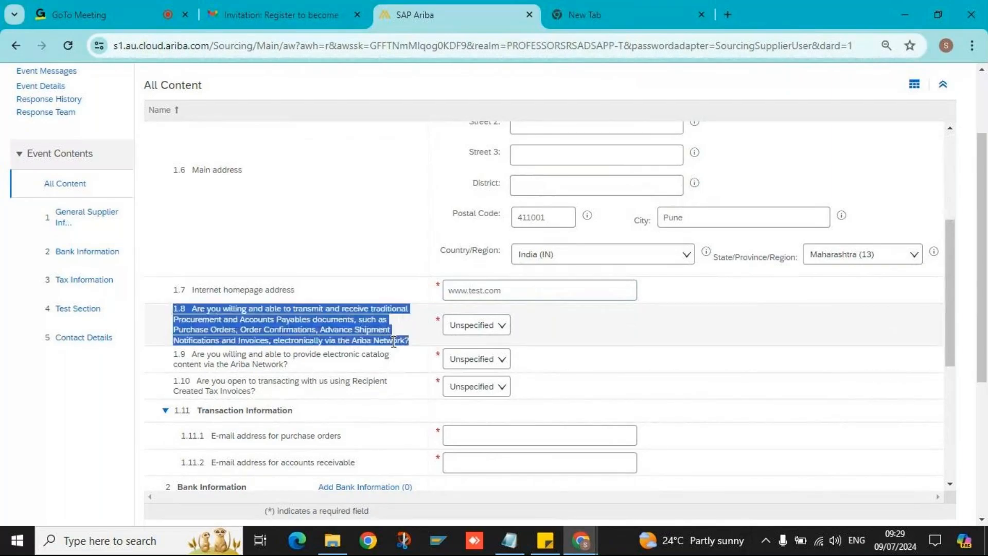
- Change the 1.8, 1.9 and 1.10 dropdowns from Unspecified to Yes
click(497, 326)
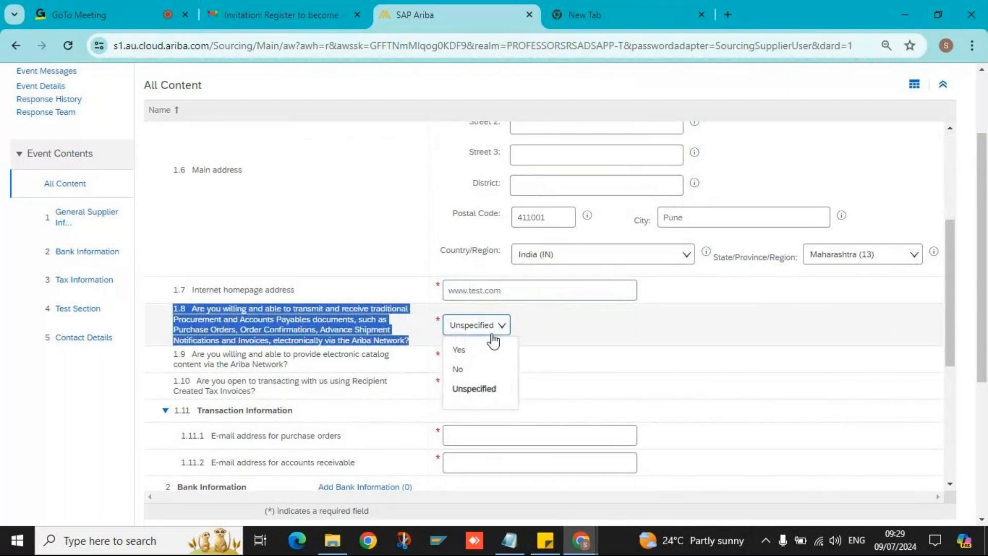
click(472, 352)
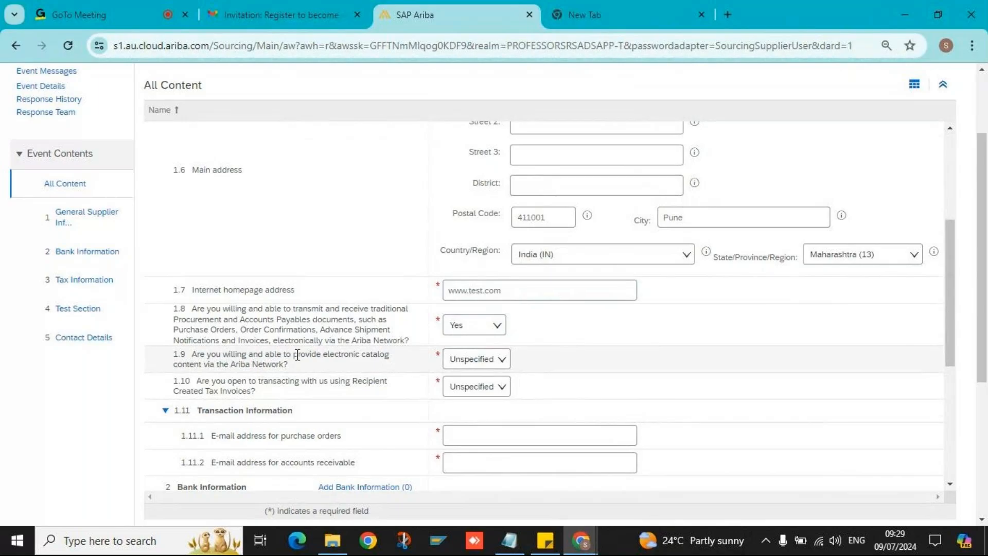
double_click(180, 364)
triple_click(193, 365)
click(397, 372)
click(485, 366)
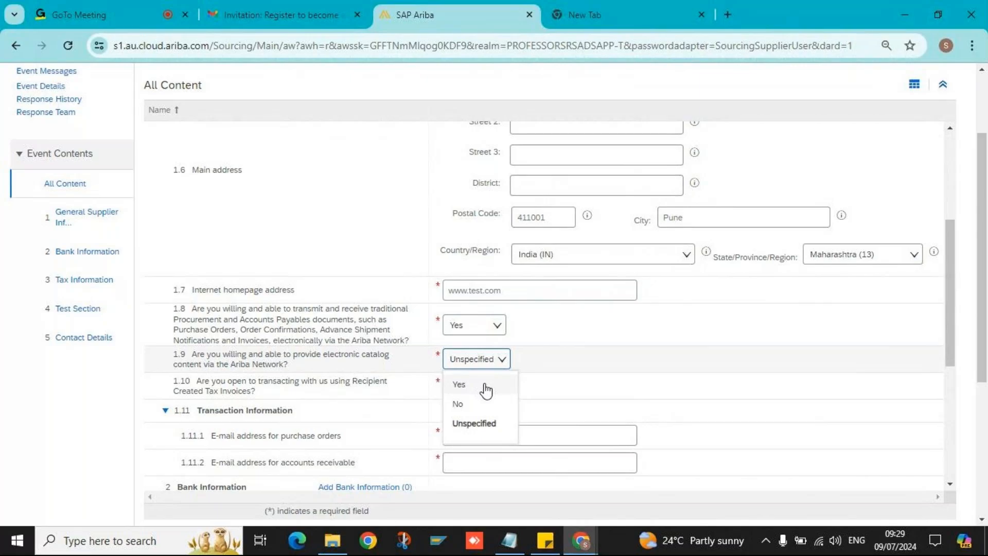
click(486, 391)
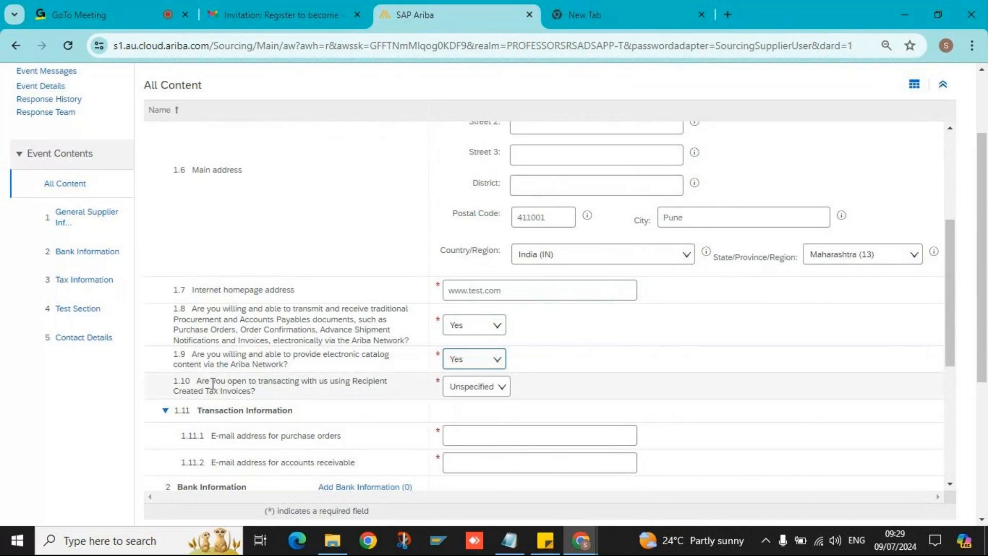
click(493, 391)
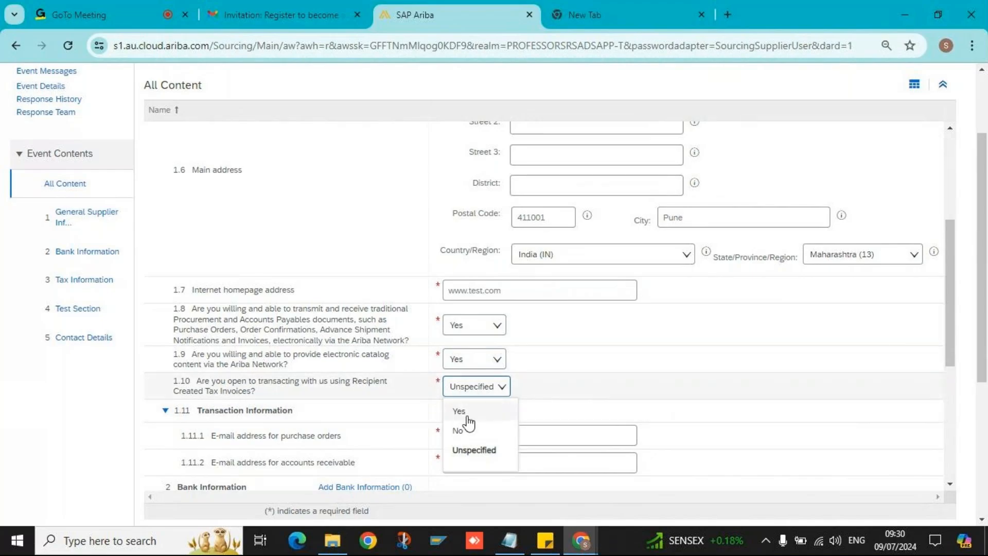
click(466, 413)
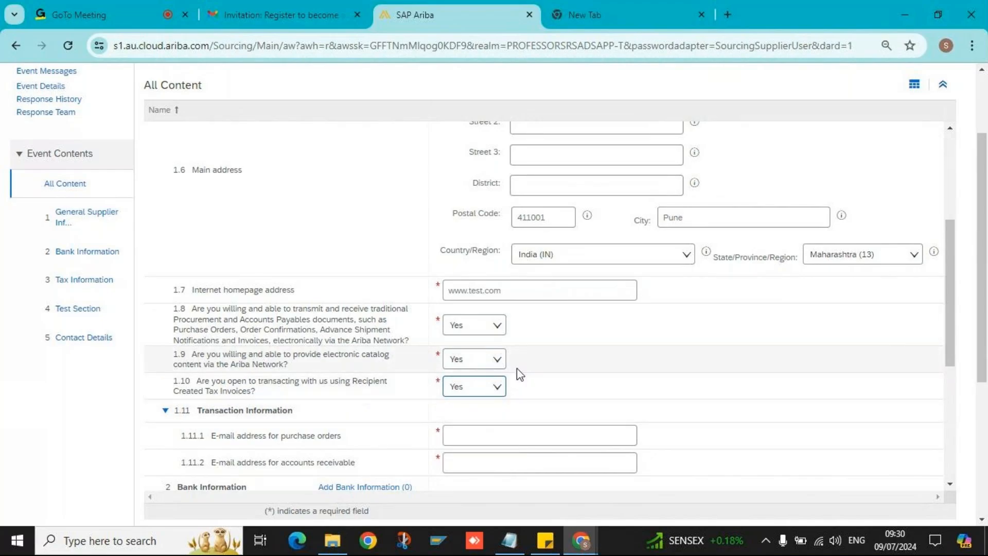
- Fill the purchase-order and accounts-receivable e-mails from autofill, then show General Supplier Information
scroll(578, 329, up, 5)
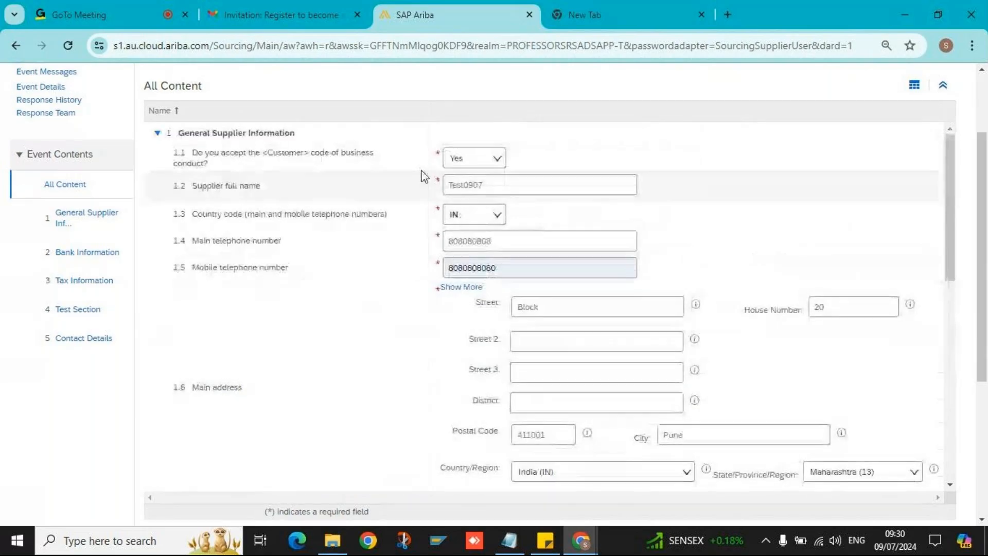
scroll(423, 177, up, 2)
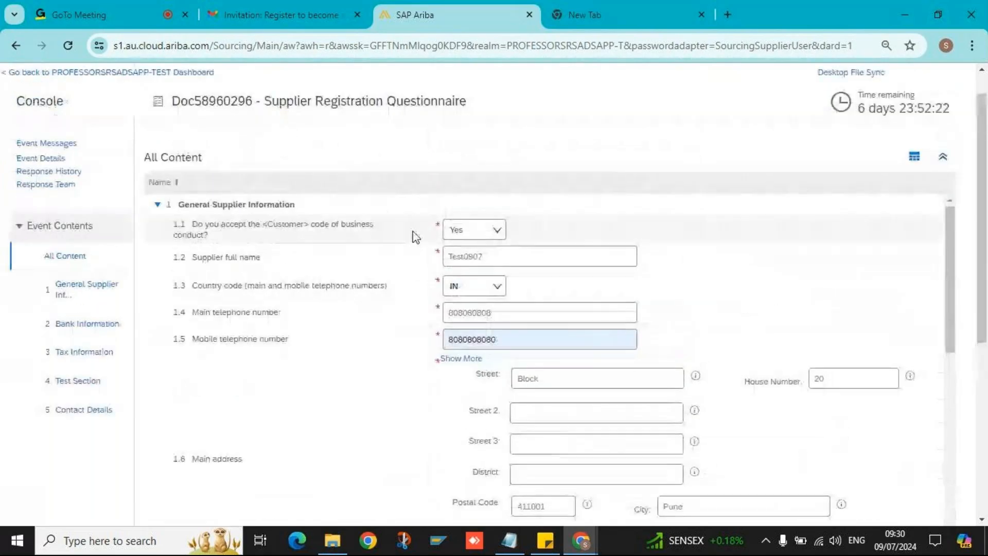
scroll(406, 298, down, 8)
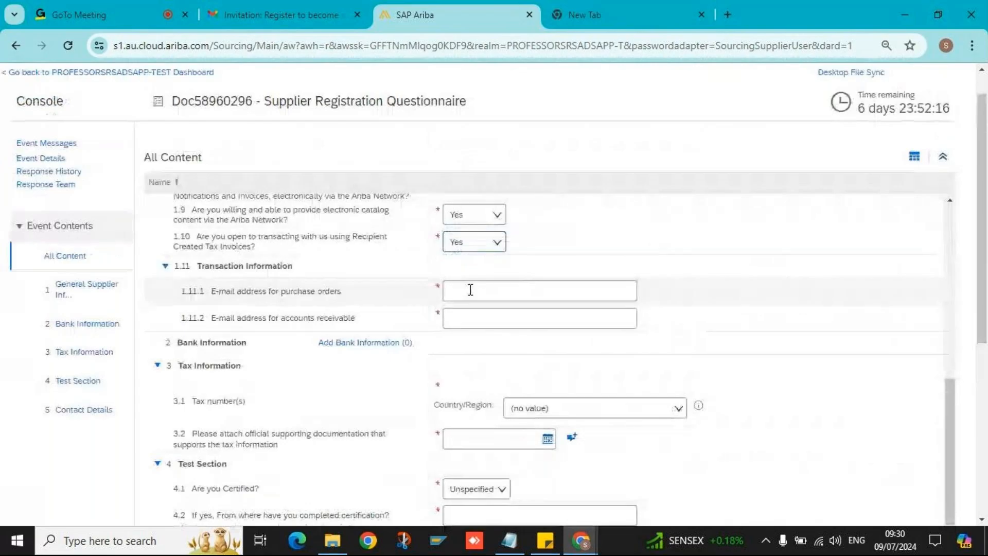
click(470, 290)
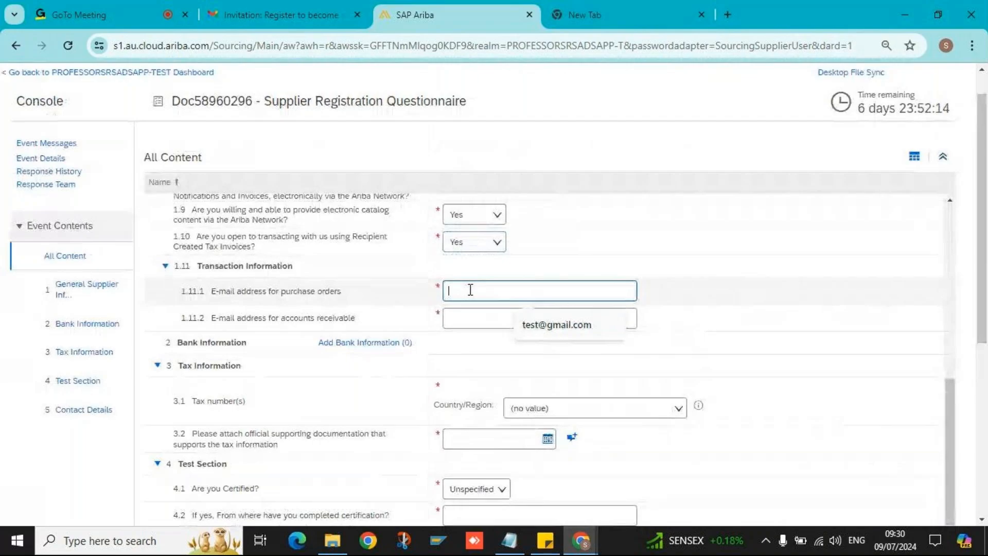
click(525, 326)
click(494, 322)
click(525, 352)
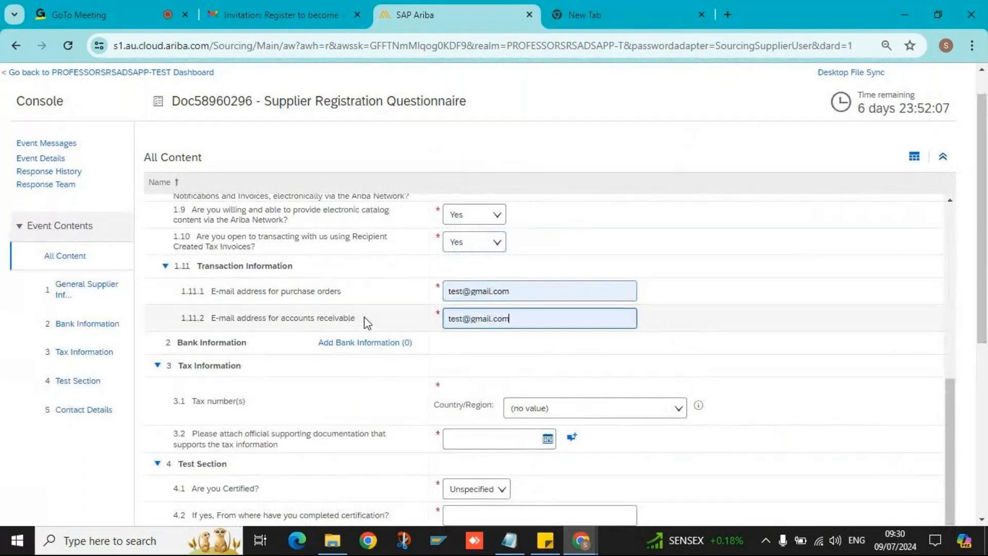
click(117, 288)
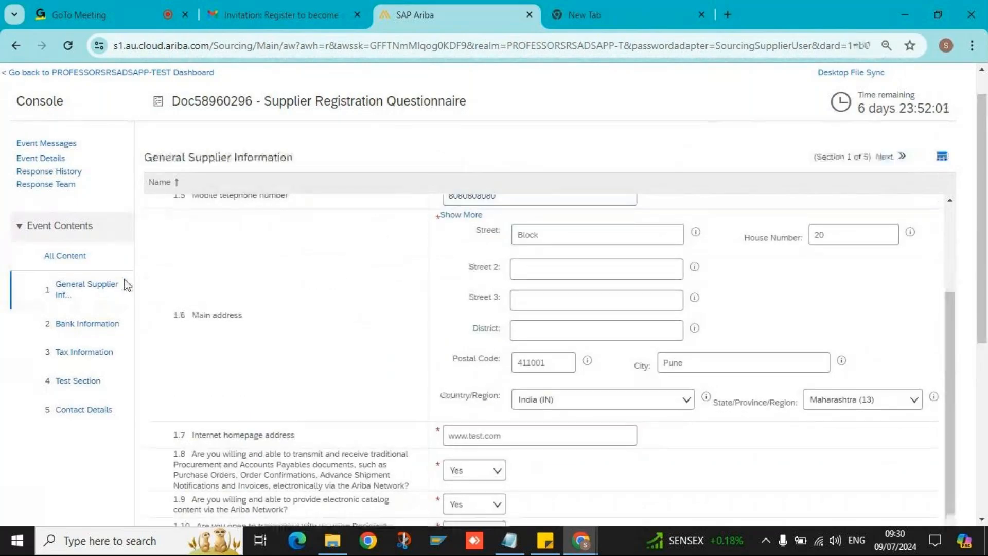
- Open Bank Information, then view the whole questionnaire under All Content
click(94, 325)
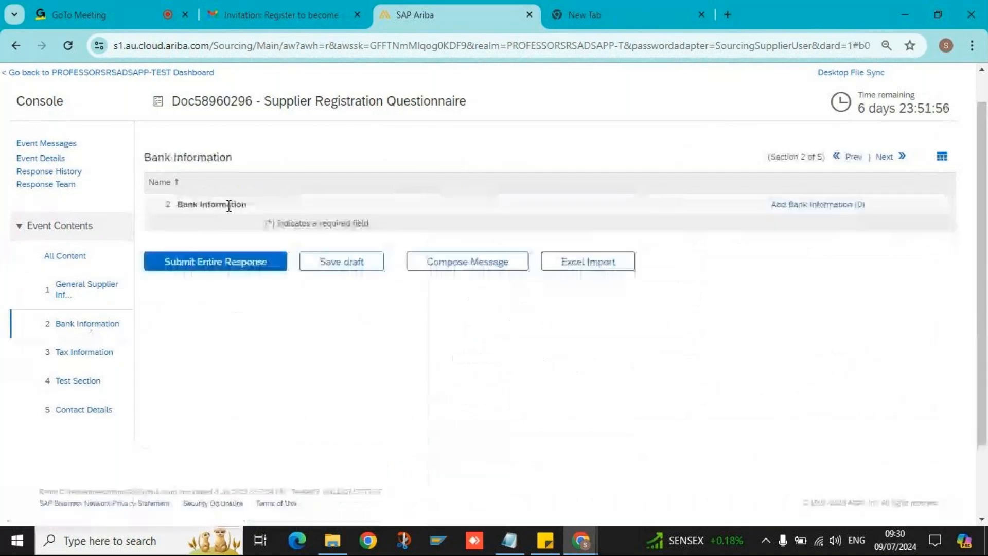
click(75, 257)
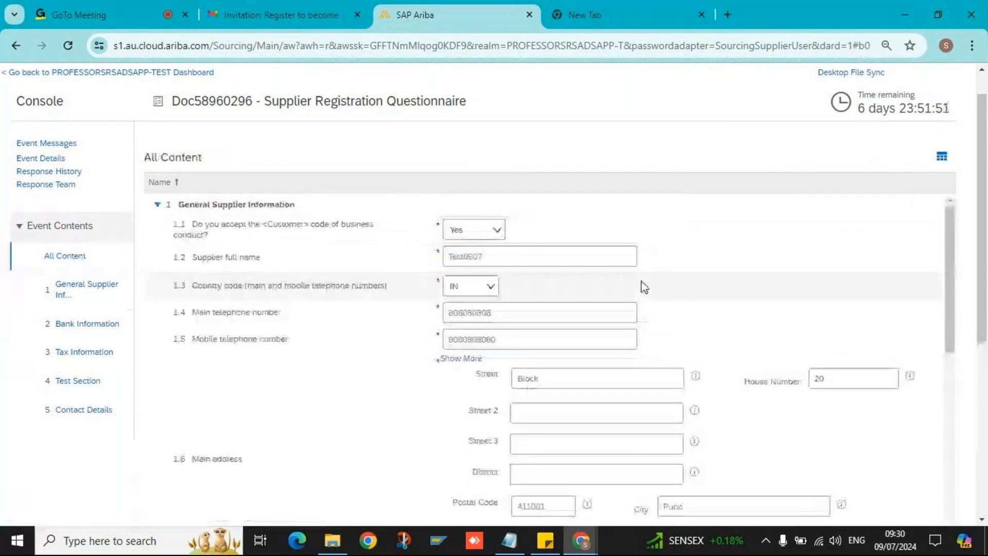
scroll(644, 291, down, 10)
scroll(148, 266, up, 2)
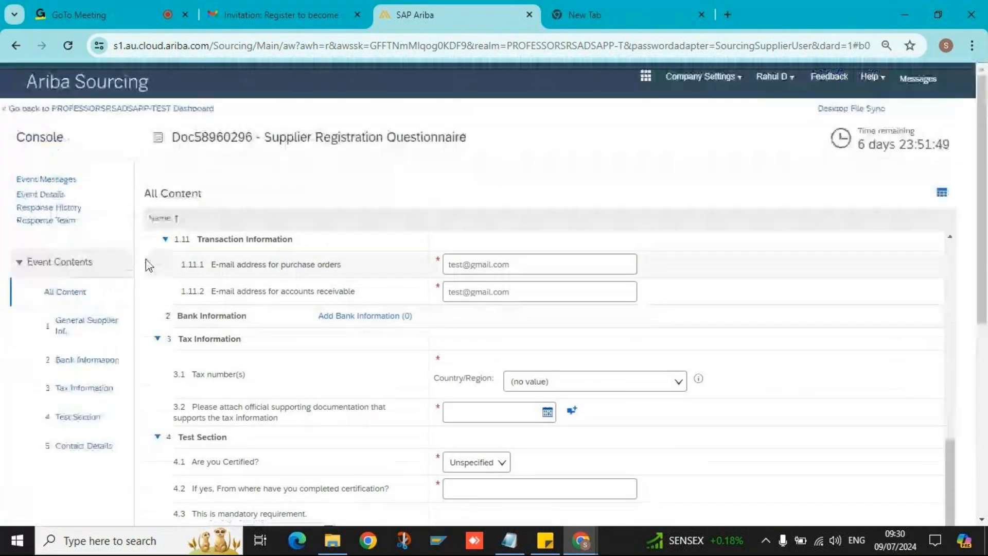
- Review the General Supplier, Bank, Tax, Test and Contact Details sections, ending on Bank Information
click(99, 332)
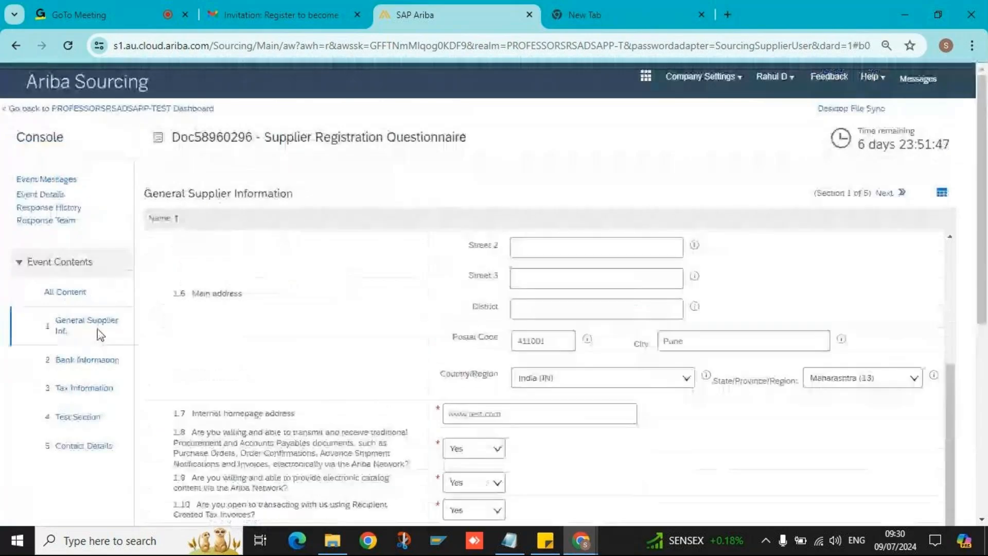
click(81, 361)
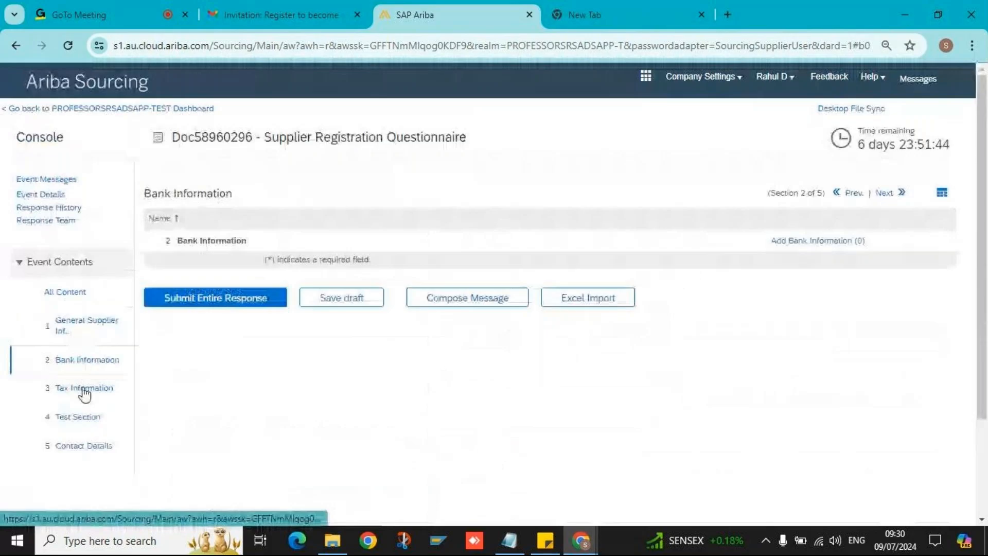
click(85, 392)
click(82, 422)
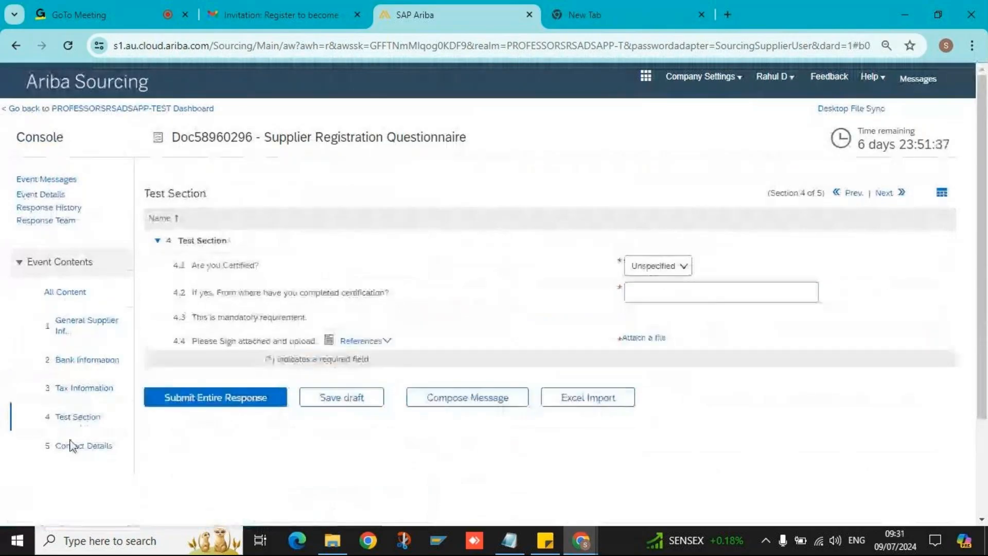
click(82, 446)
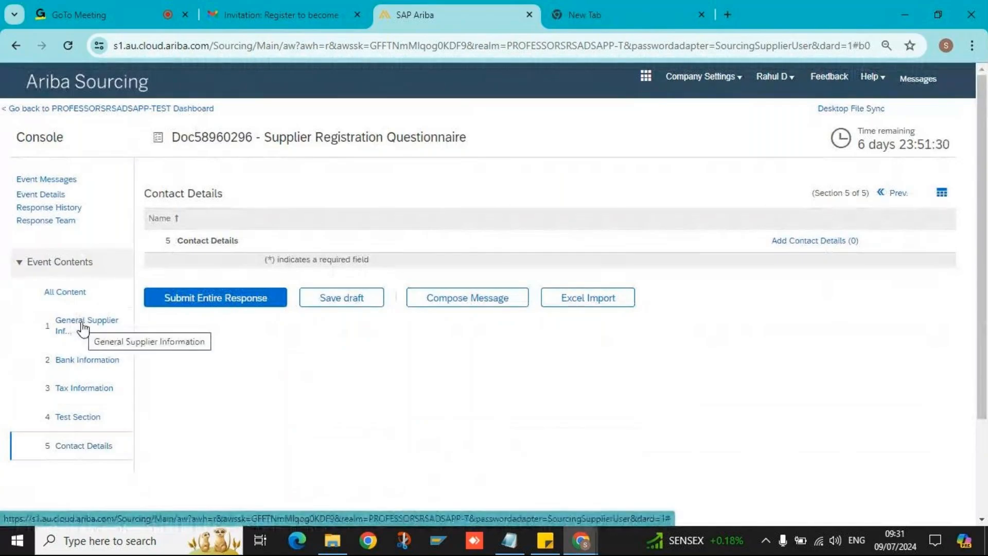
click(85, 362)
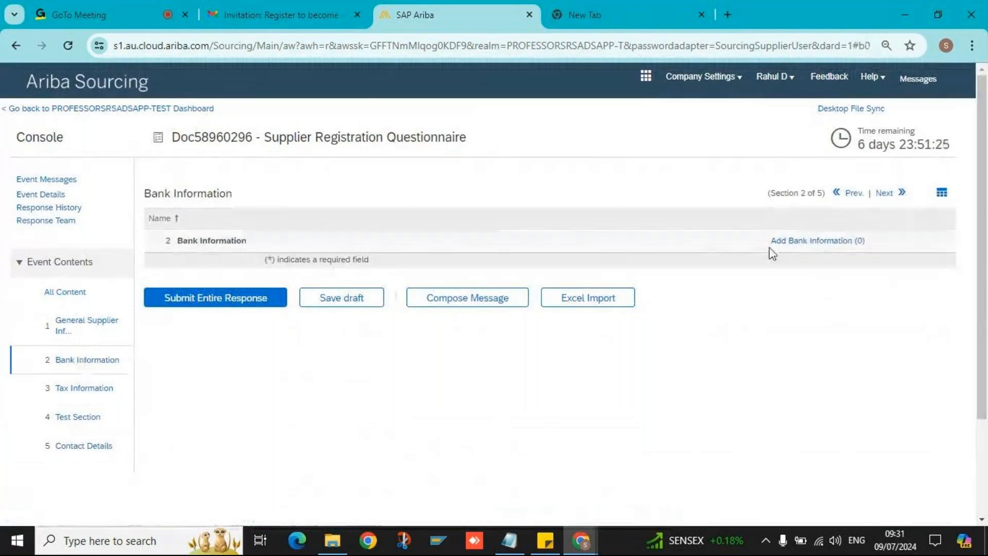
click(794, 246)
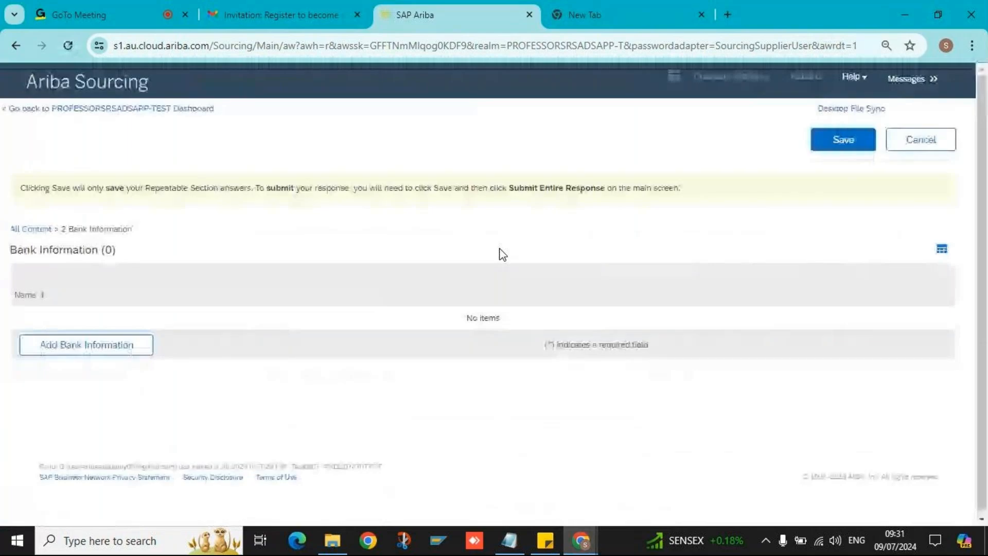
- Add a Domestic bank information entry with India as its country/region
click(96, 357)
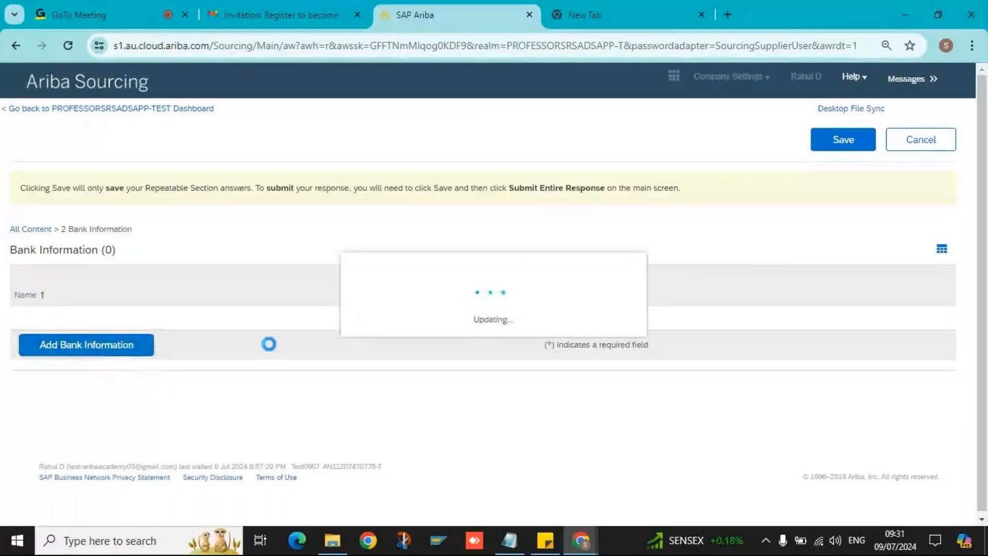
click(666, 322)
click(678, 369)
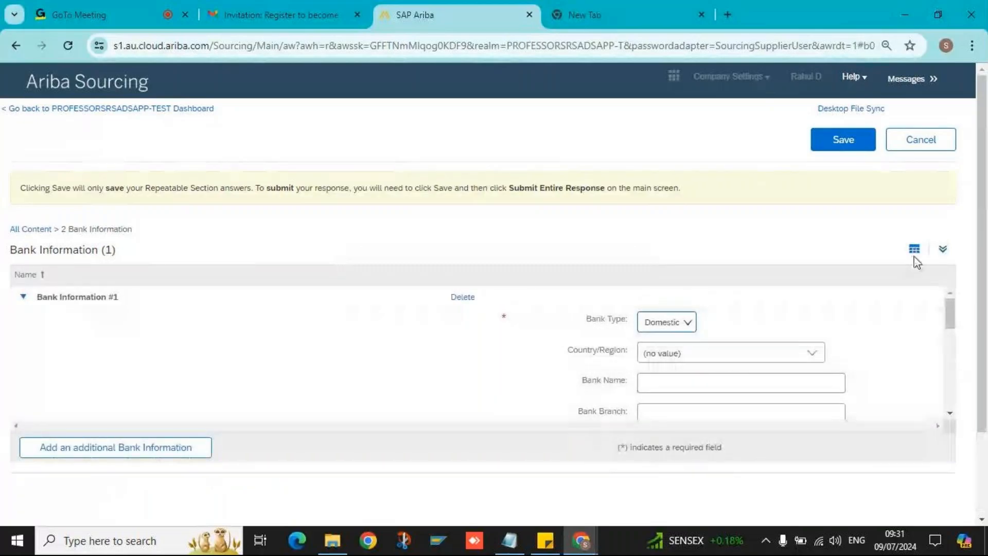
click(944, 251)
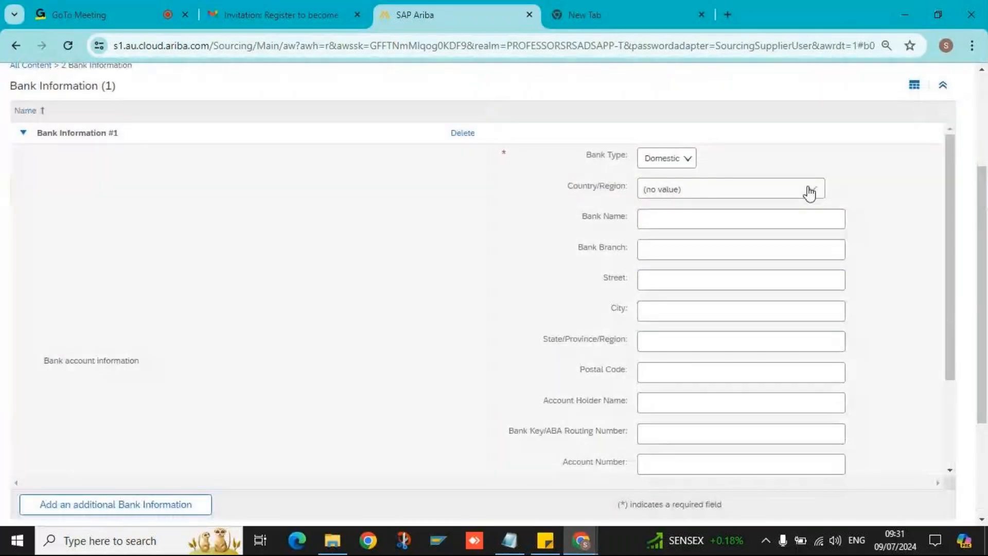
click(810, 194)
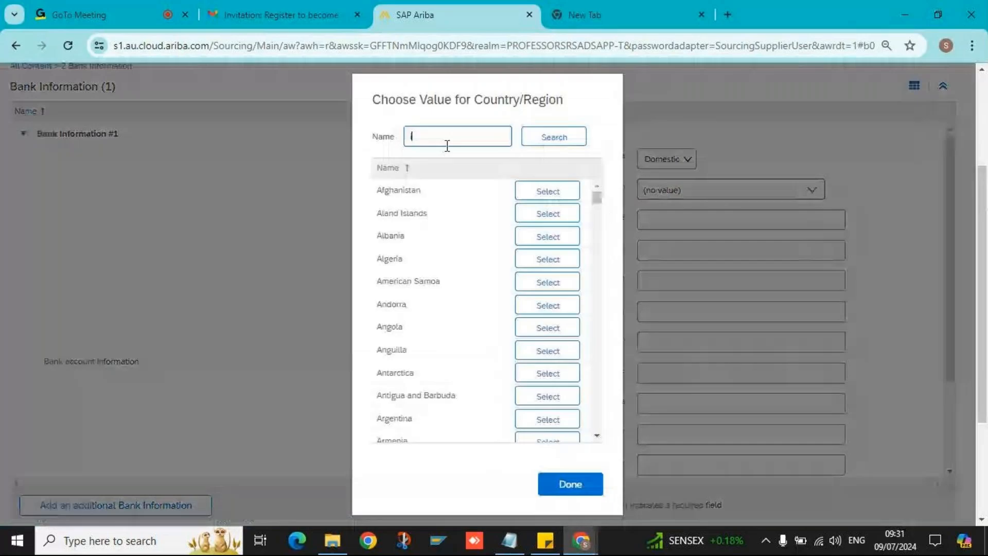
text(India)
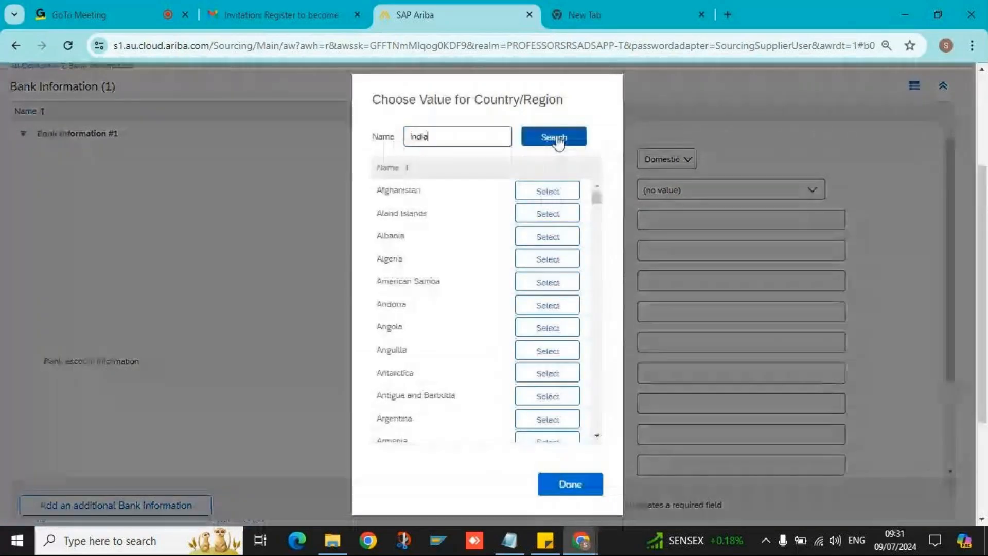
click(556, 137)
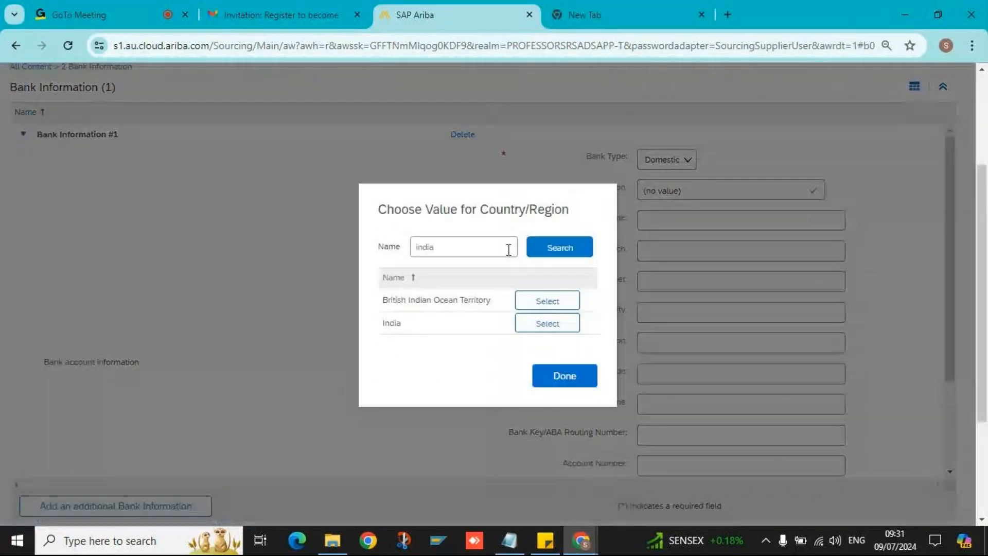
click(547, 323)
- Enter bank name HDFC, branch Pune, street MG Road and city Pune
click(681, 218)
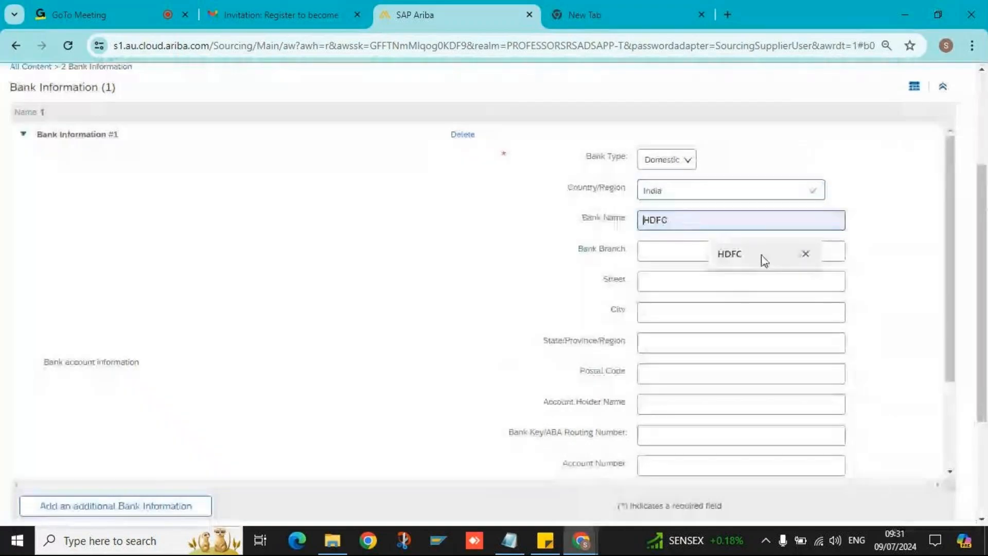
click(764, 261)
click(706, 250)
click(728, 283)
click(697, 283)
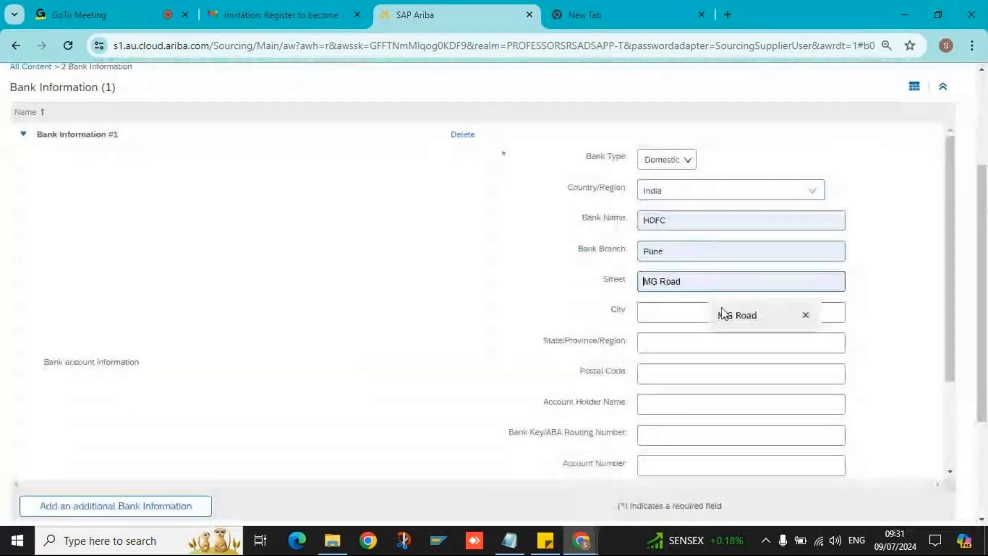
click(733, 316)
click(725, 313)
click(721, 350)
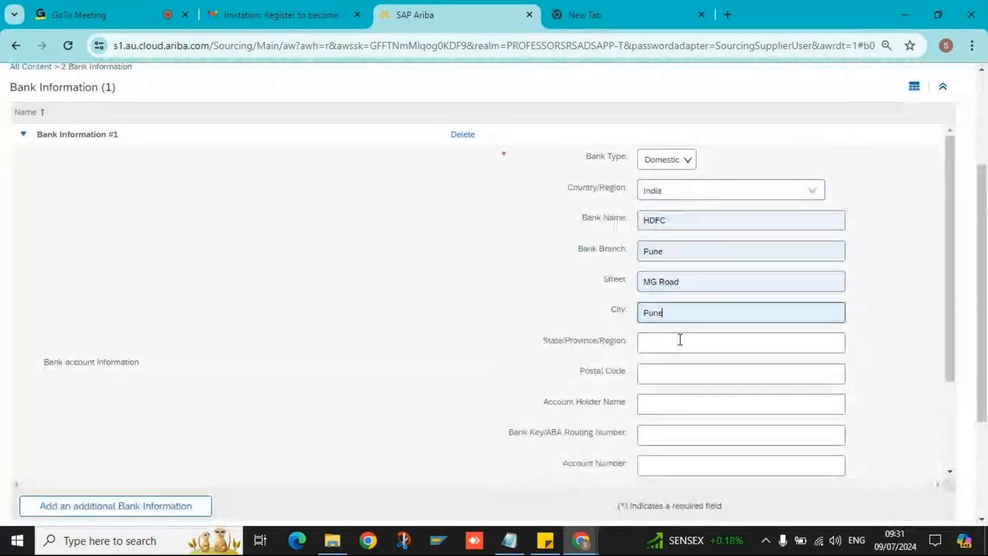
- Set the state to Maharashtra, postal code 411001, and fill in the account holder's name
click(680, 342)
click(747, 401)
click(678, 376)
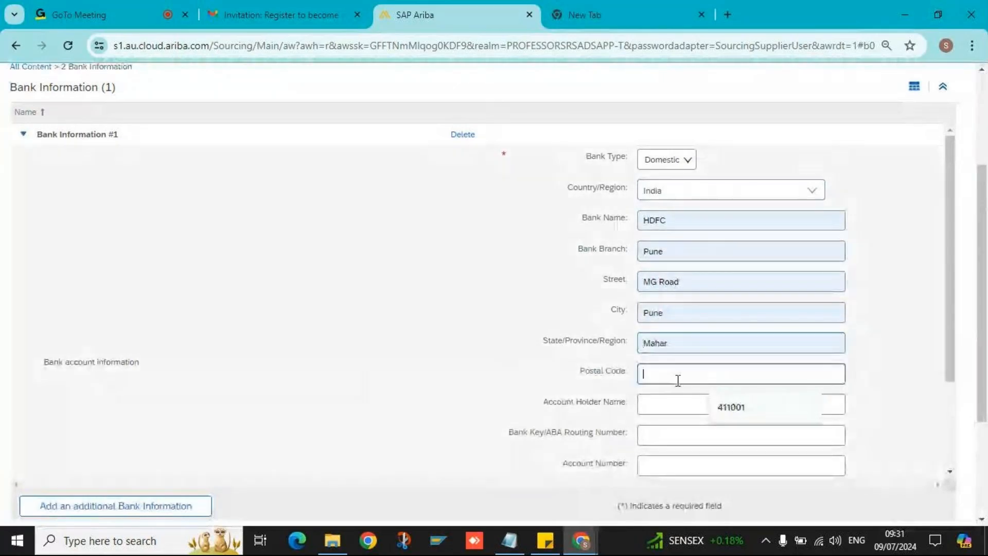
click(723, 406)
click(701, 409)
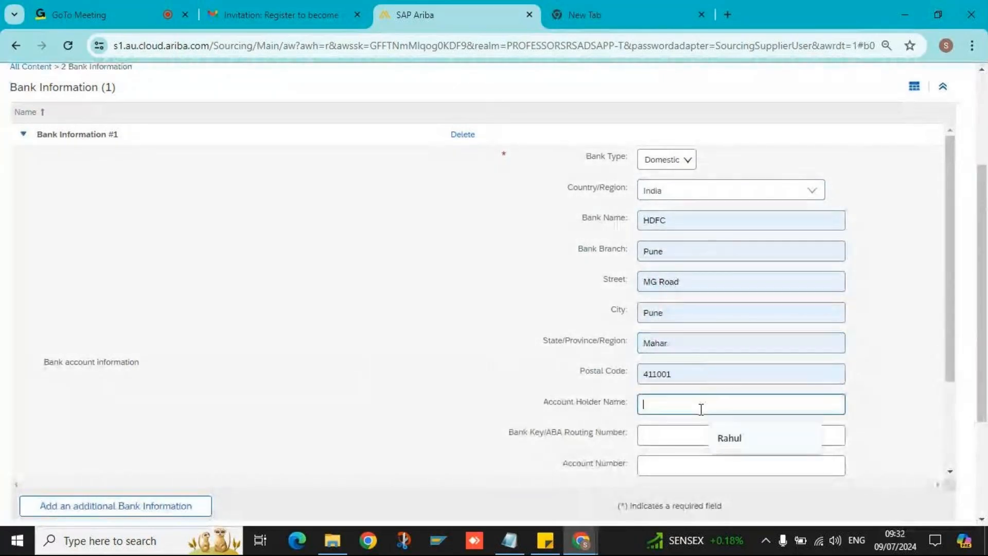
click(729, 438)
- Enter the bank's routing number, account number and IBAN number
scroll(650, 427, down, 2)
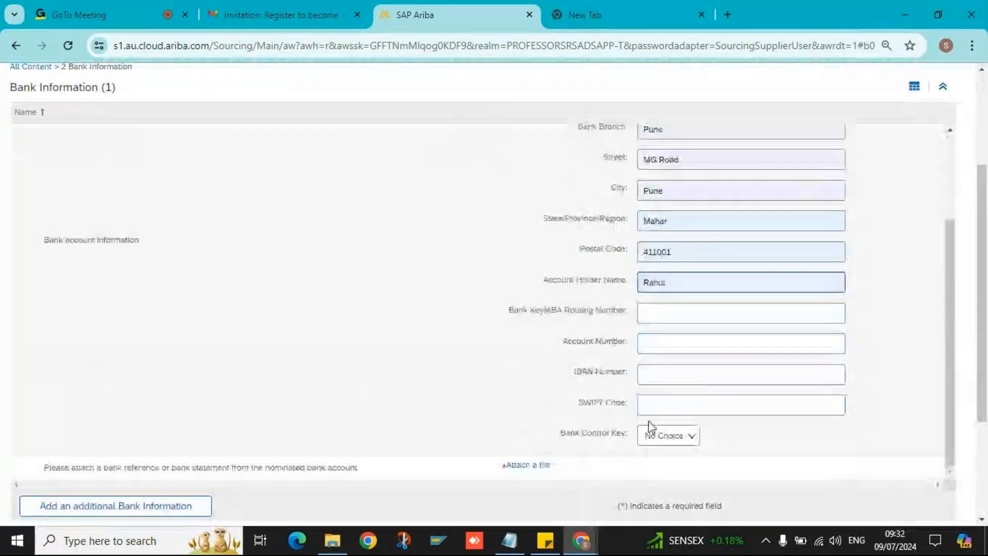
key(Tab)
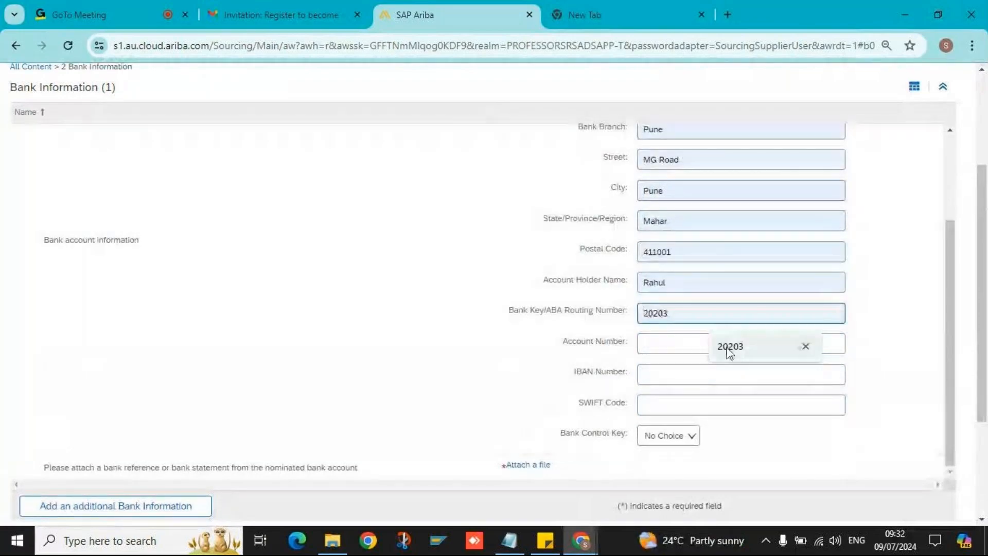
click(729, 348)
click(657, 341)
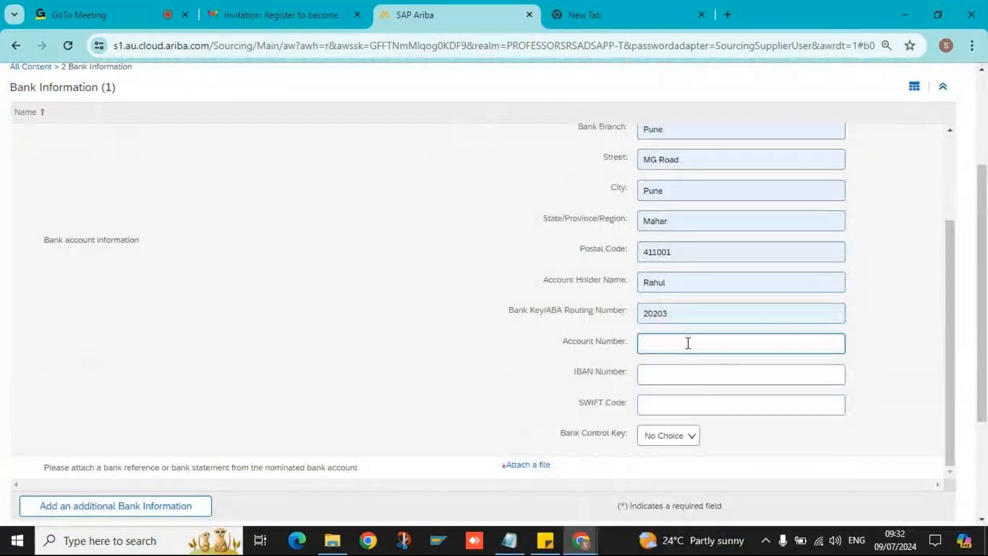
click(669, 378)
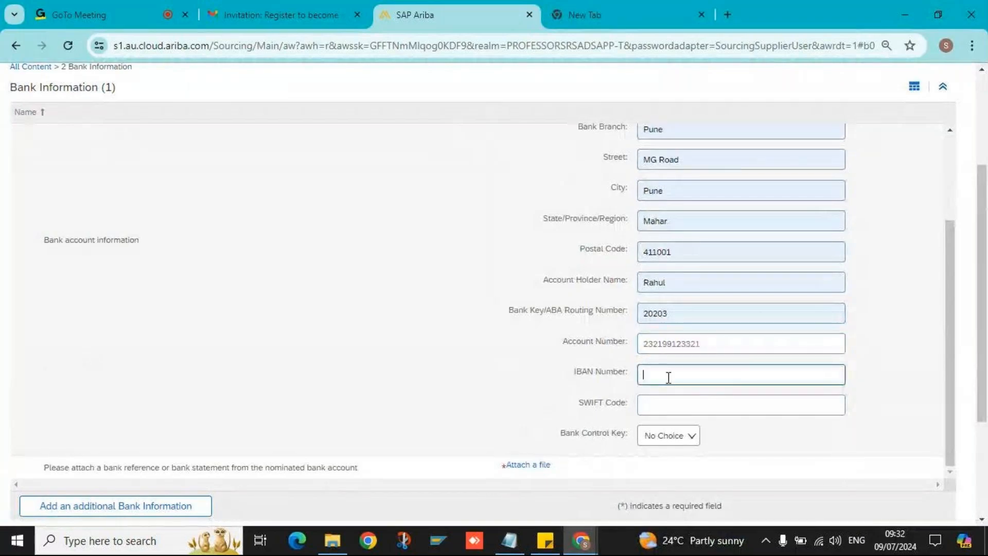
text(343221)
click(686, 404)
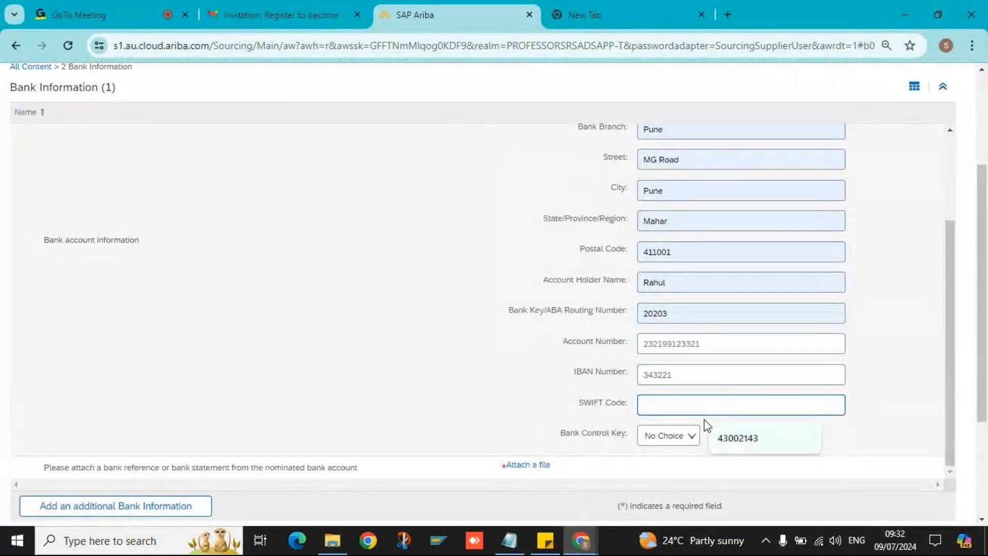
- Fill SWIFT Code 43002143 and attach Test09.docx as the bank reference
click(737, 438)
scroll(533, 326, down, 3)
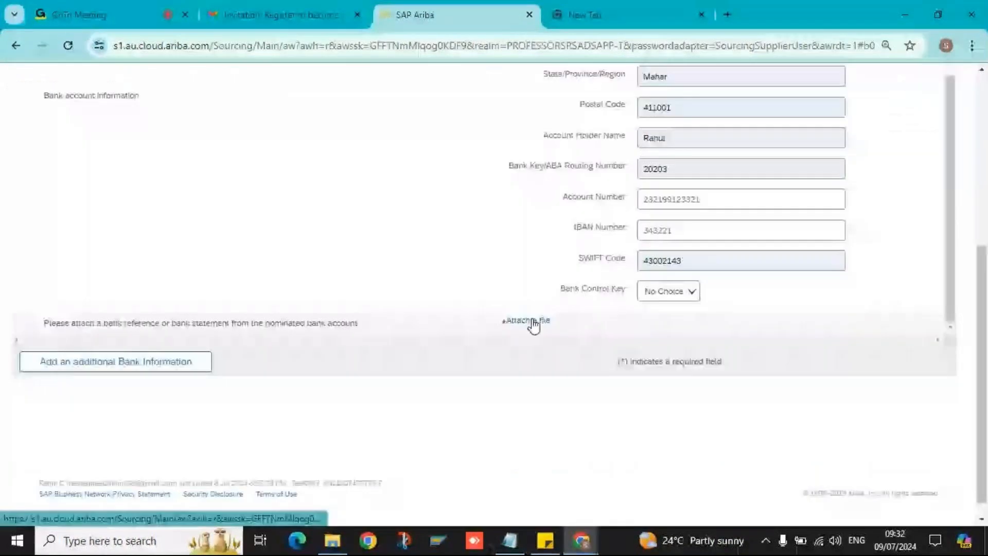
click(534, 325)
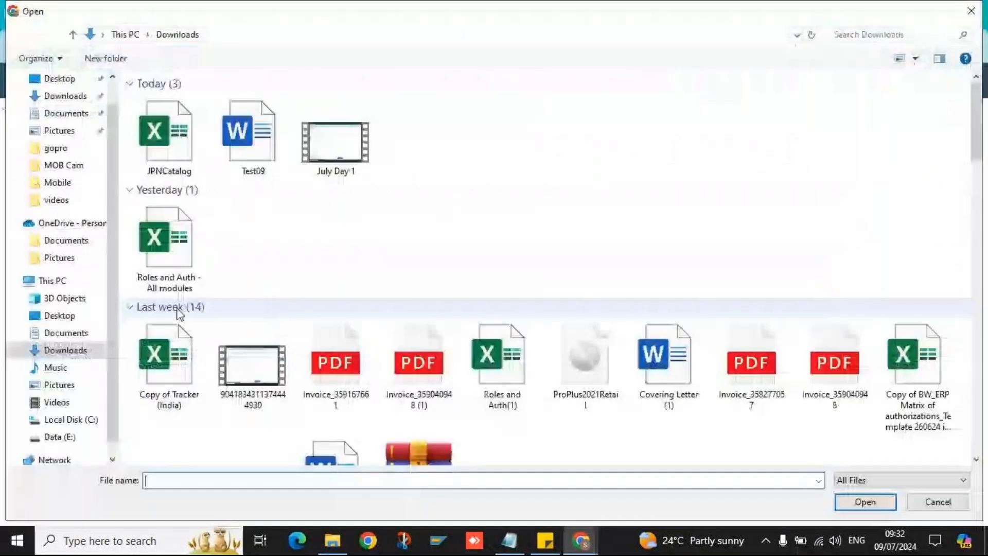
double_click(251, 137)
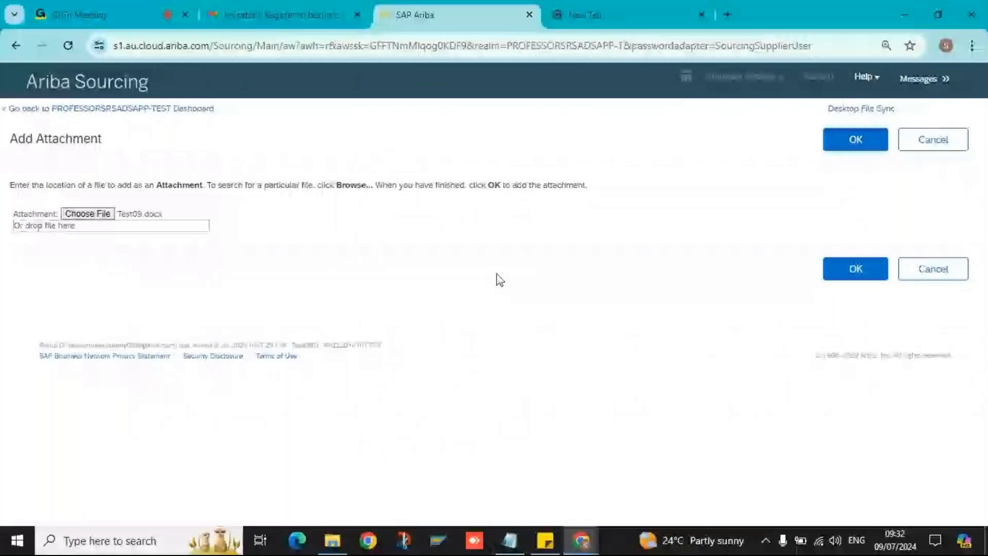
click(855, 140)
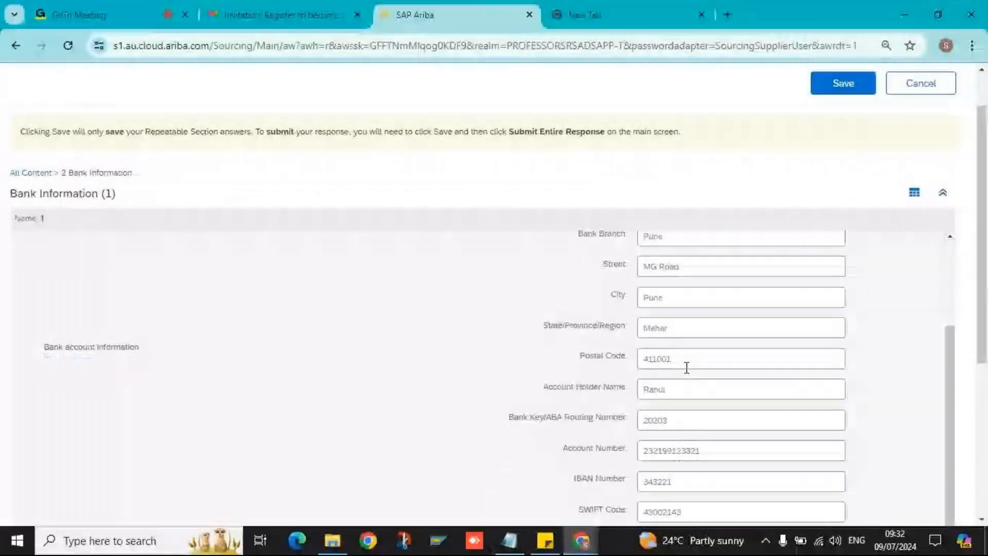
- Save the completed bank information entry
scroll(687, 368, down, 1)
scroll(189, 301, down, 4)
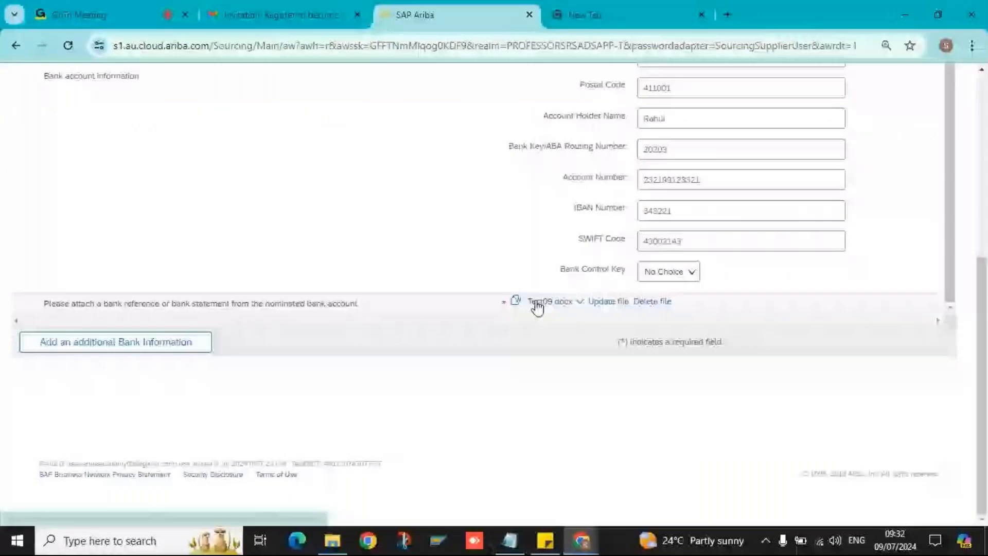
scroll(537, 307, up, 9)
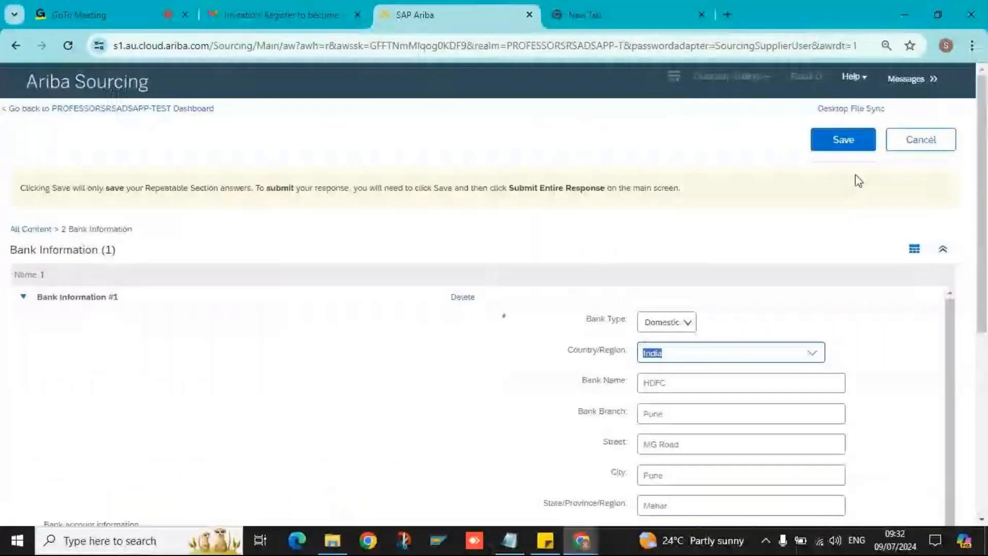
click(843, 140)
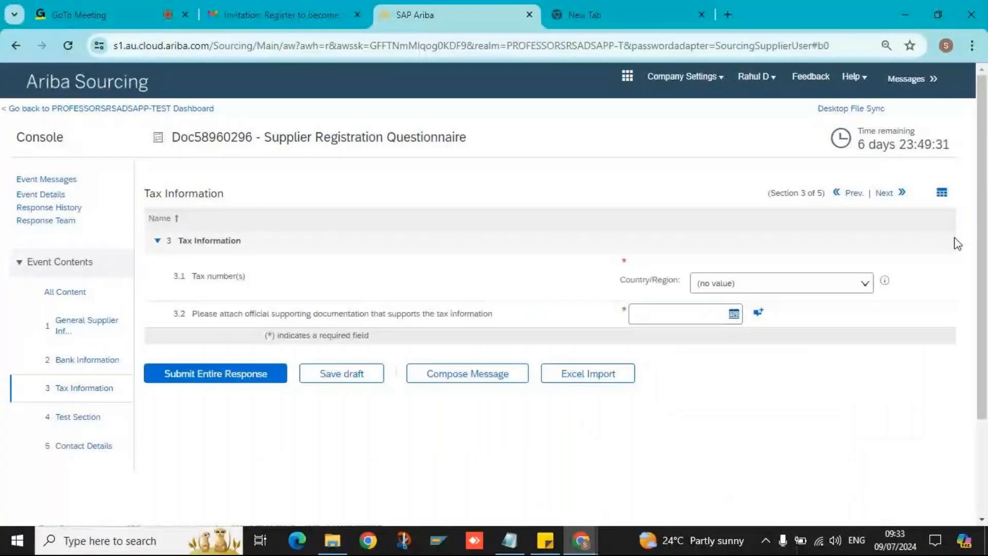
- Set the tax Country/Region to India (IN)
click(864, 283)
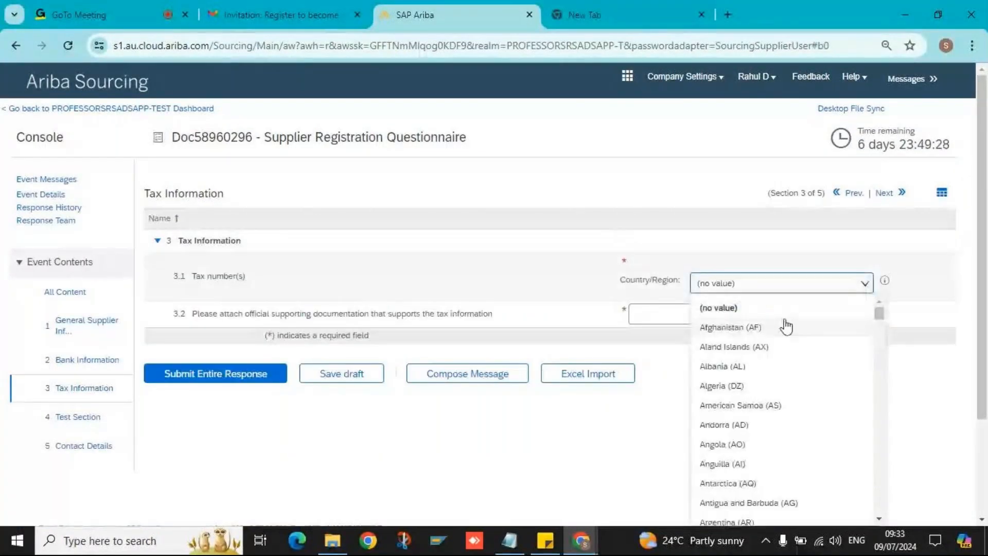
text(ind)
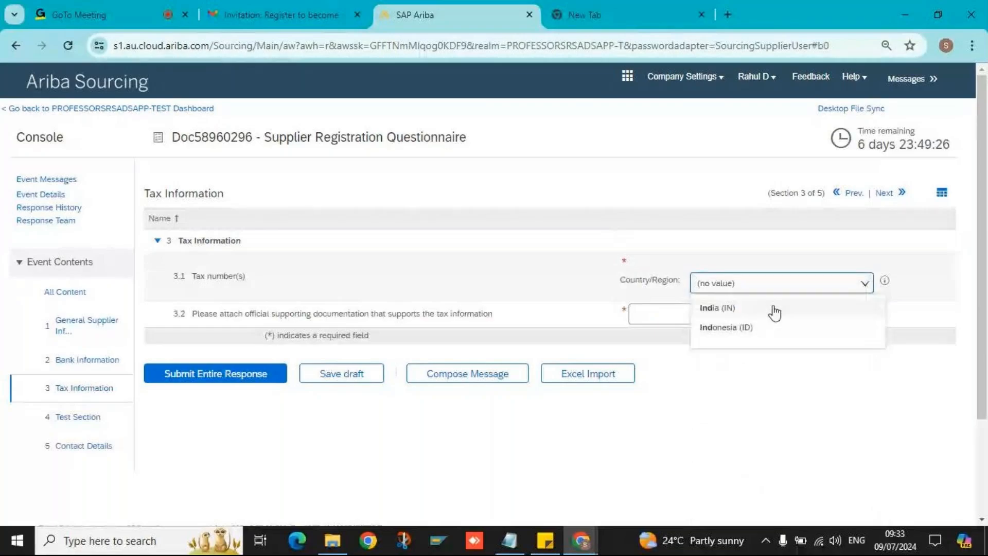
click(774, 310)
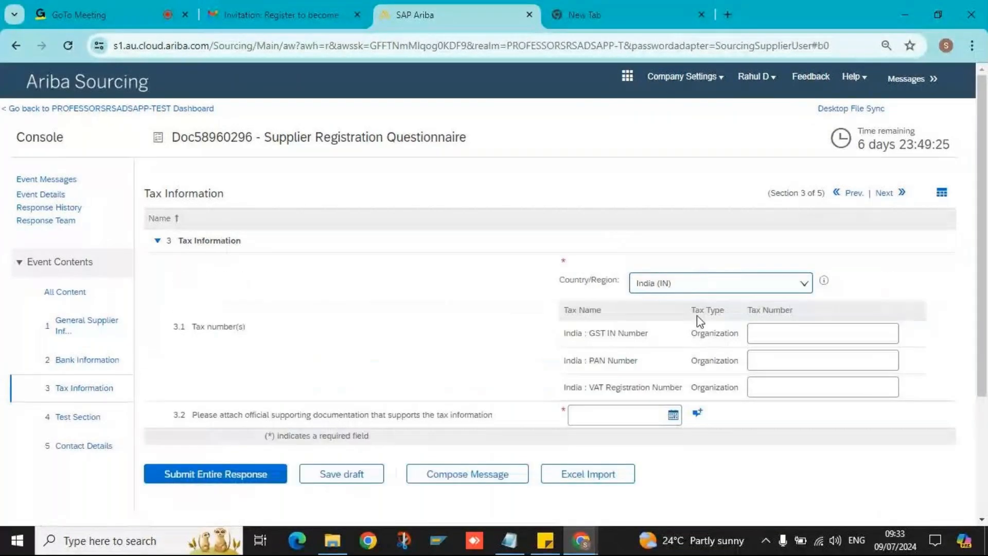
- Enter the GST IN, PAN and VAT registration numbers
click(791, 330)
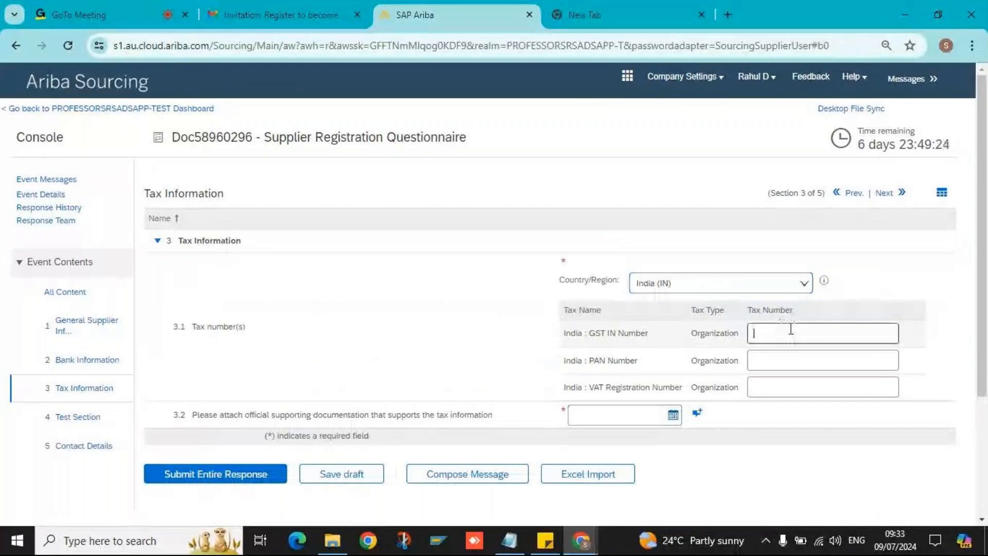
text(bdfsc)
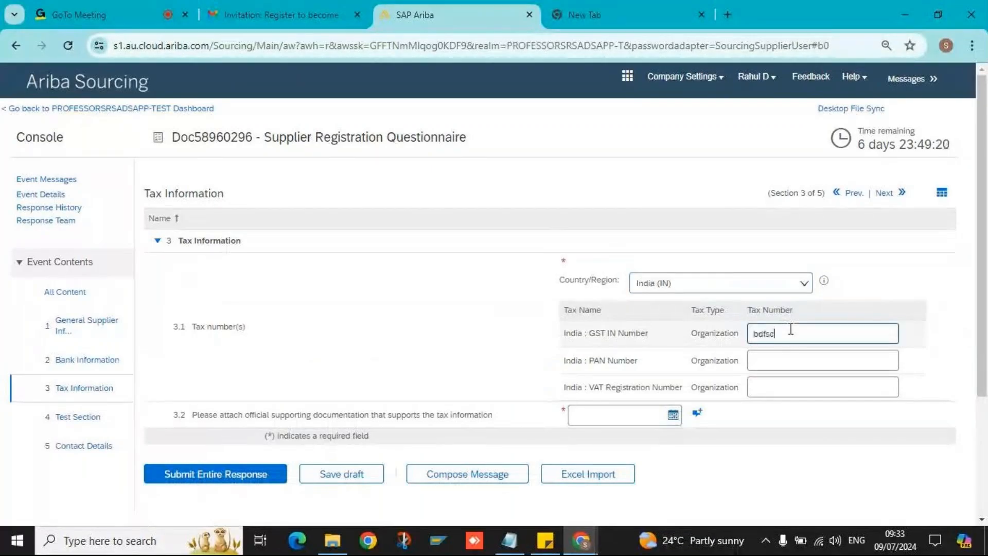
text(t202f)
click(773, 357)
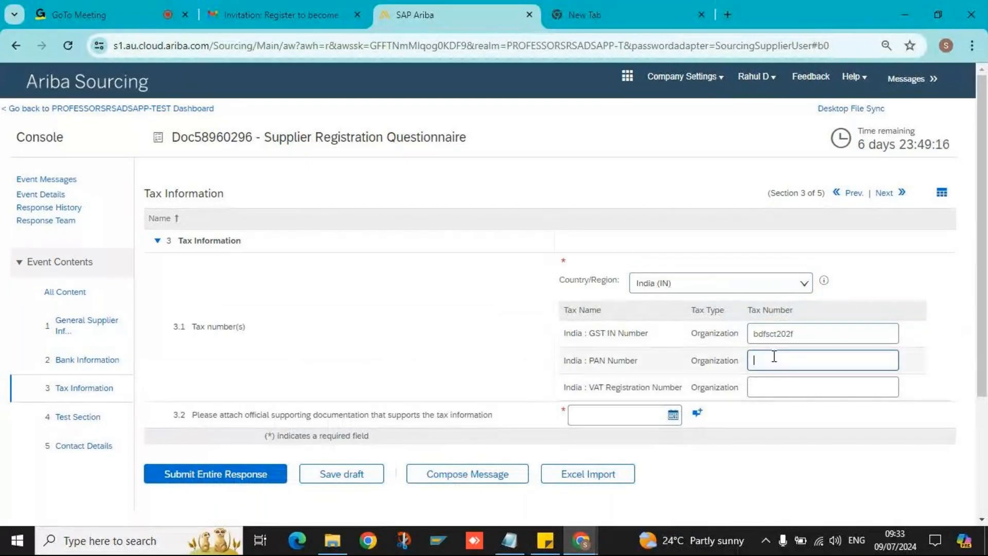
text(bcfde7934)
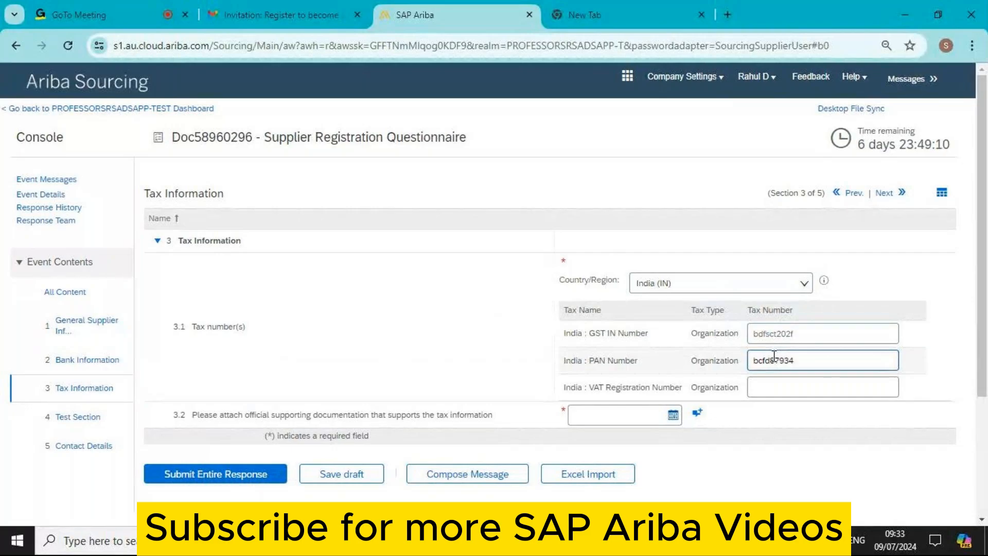
click(782, 387)
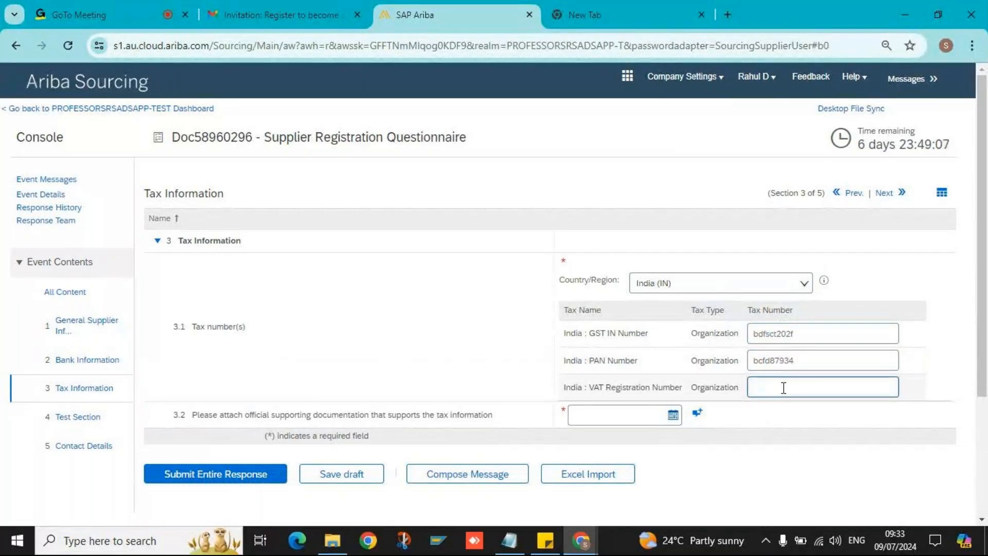
text(3242)
scroll(420, 362, down, 3)
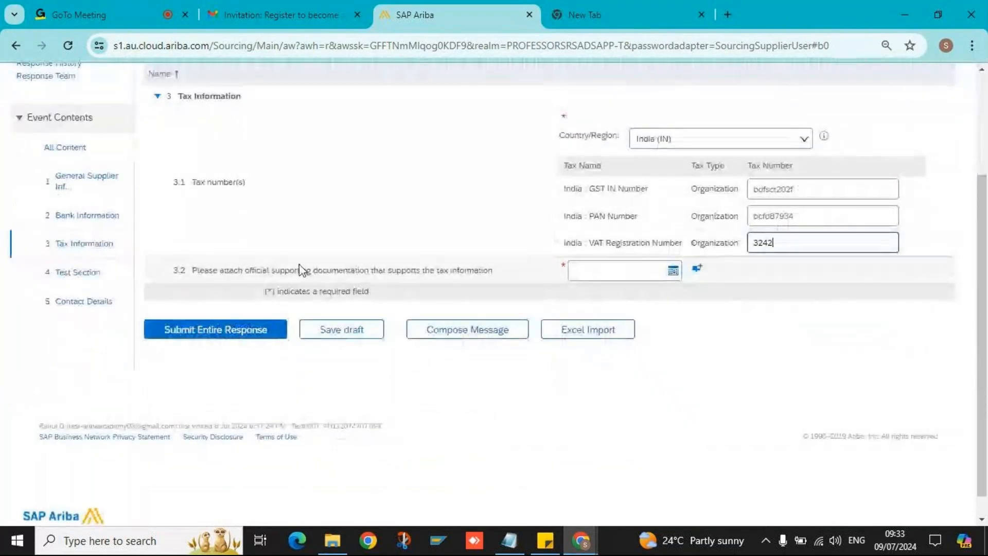
click(347, 269)
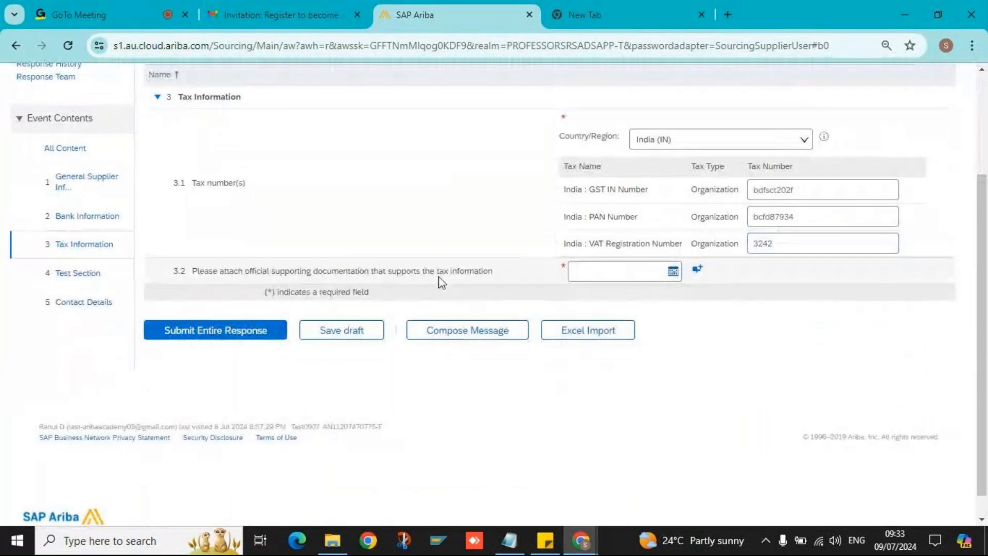
- Date the question 3.2 supporting documentation 31 Jul 2024
triple_click(471, 271)
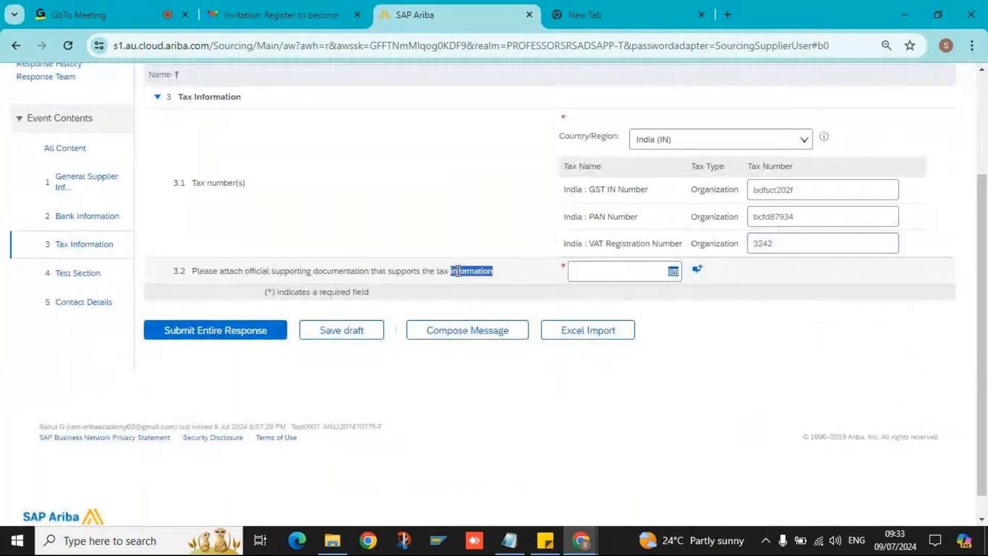
click(695, 270)
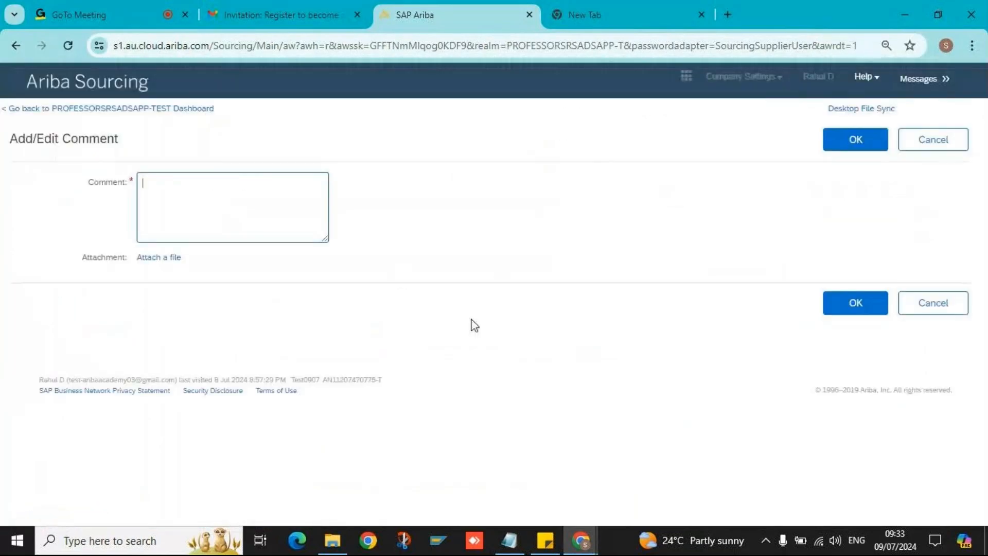
click(906, 147)
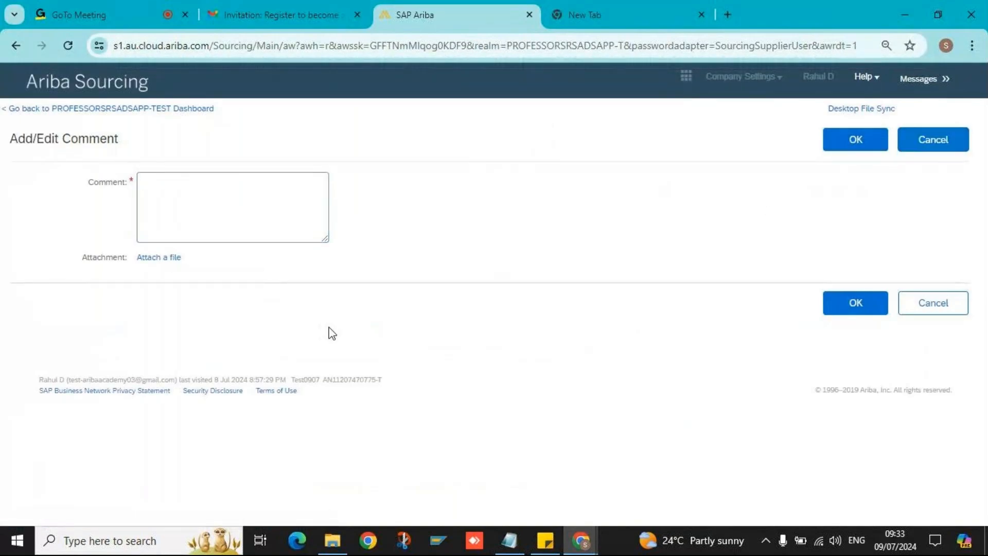
click(934, 144)
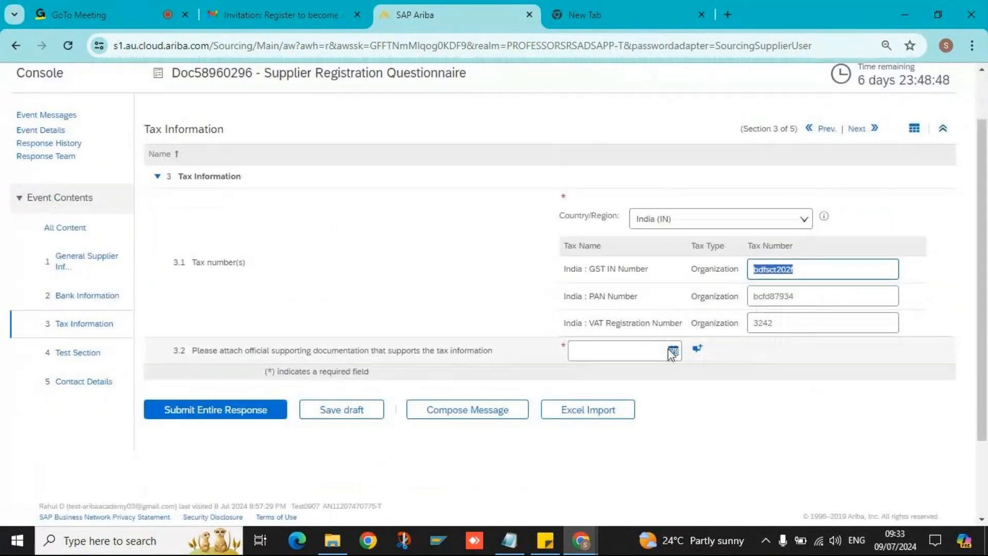
click(613, 348)
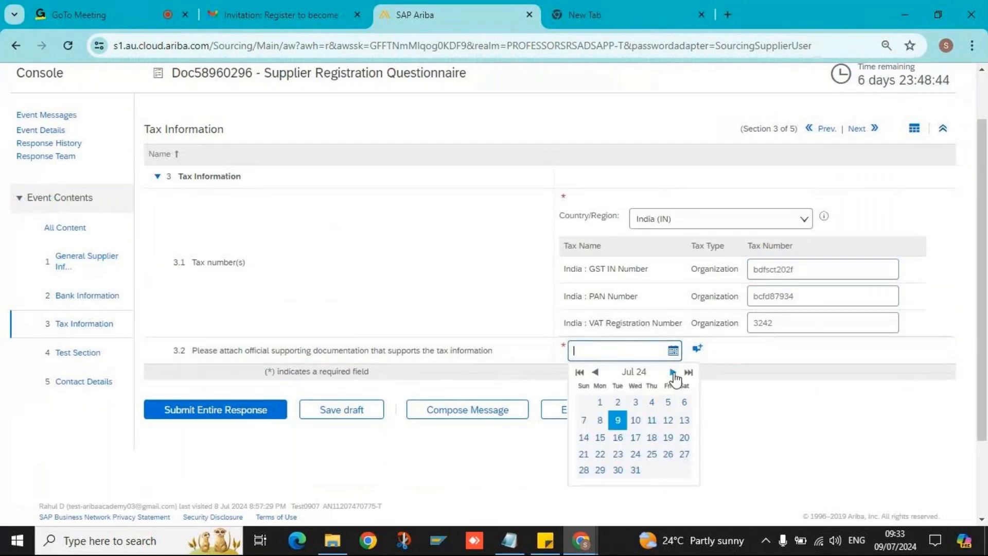
click(635, 469)
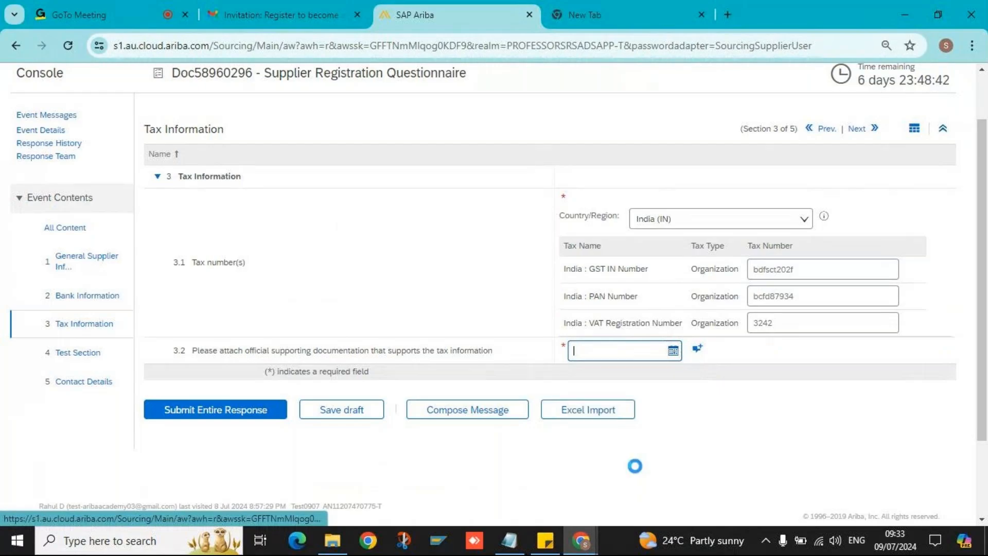
- Attach Test09.docx to question 3.2 through a comment reading NA
click(698, 350)
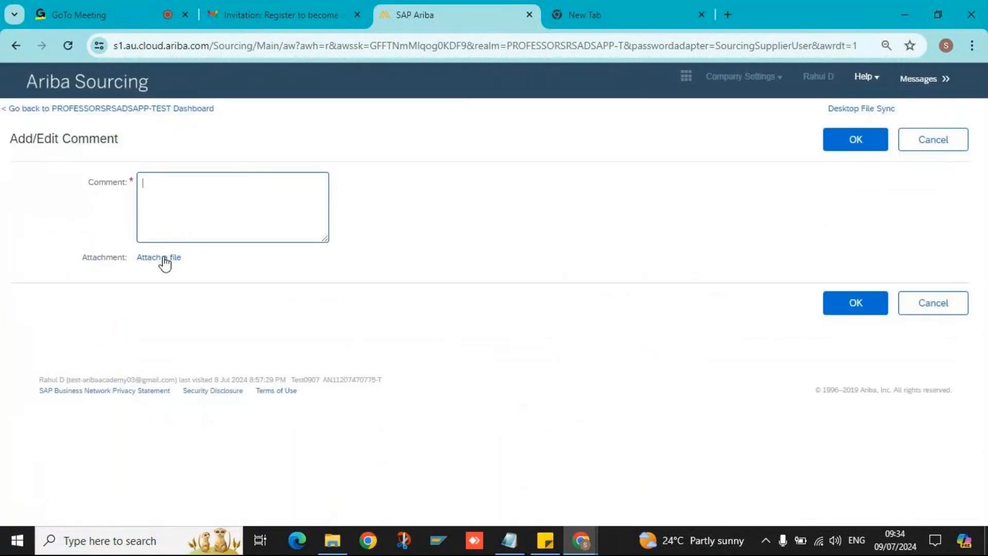
click(162, 259)
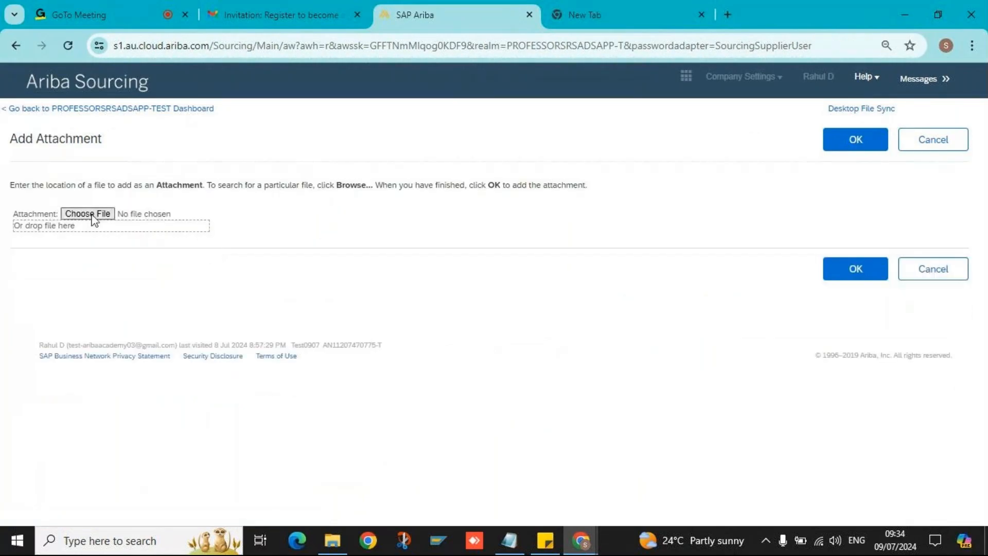
click(95, 217)
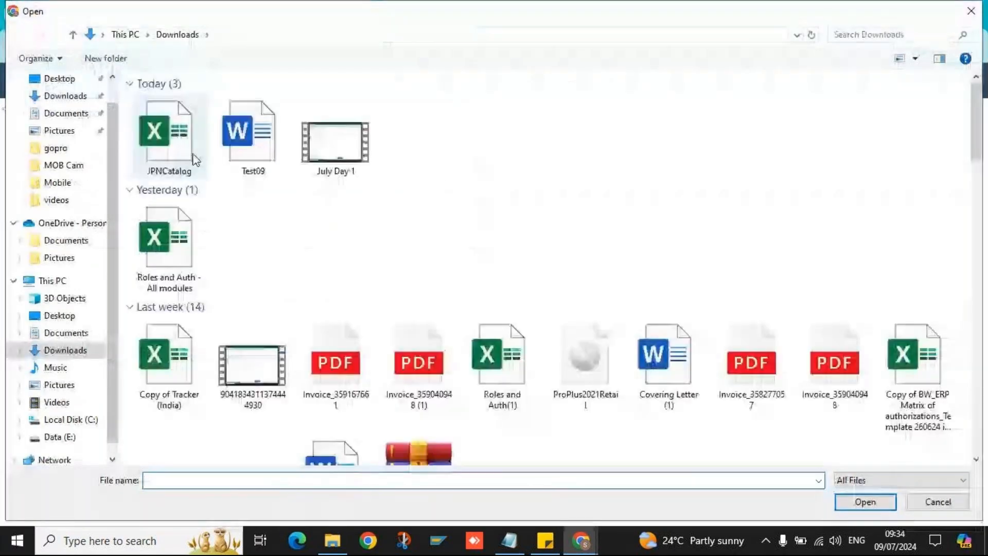
double_click(258, 131)
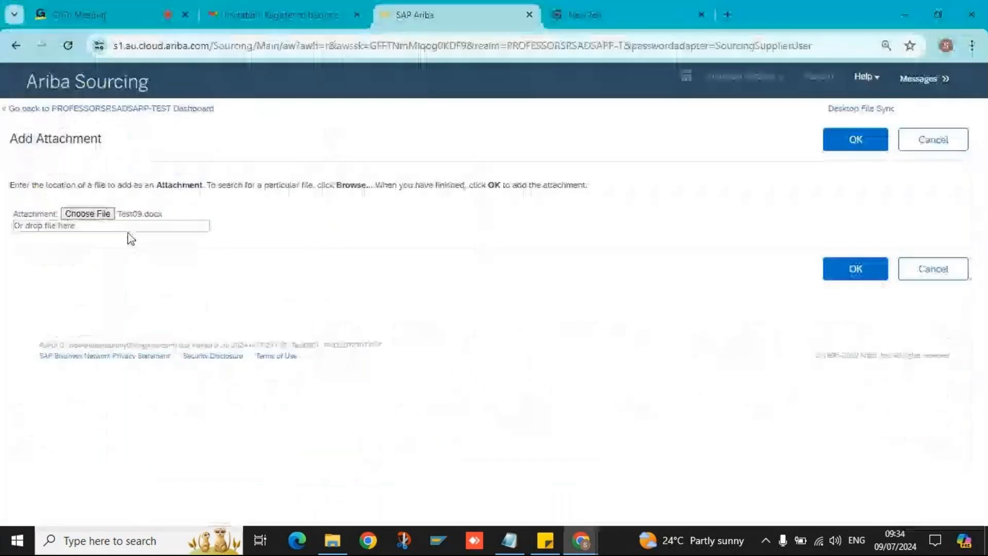
click(851, 148)
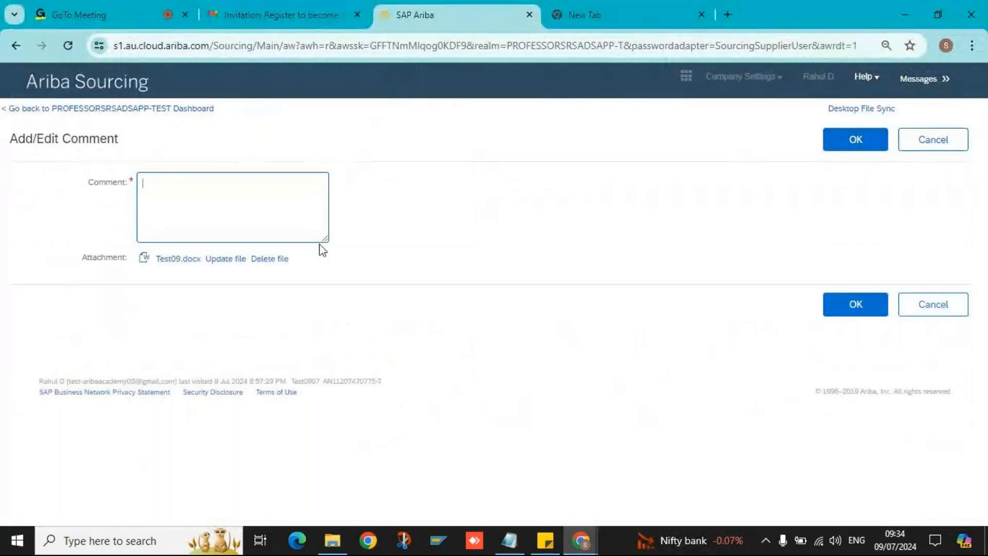
text(NA)
click(855, 148)
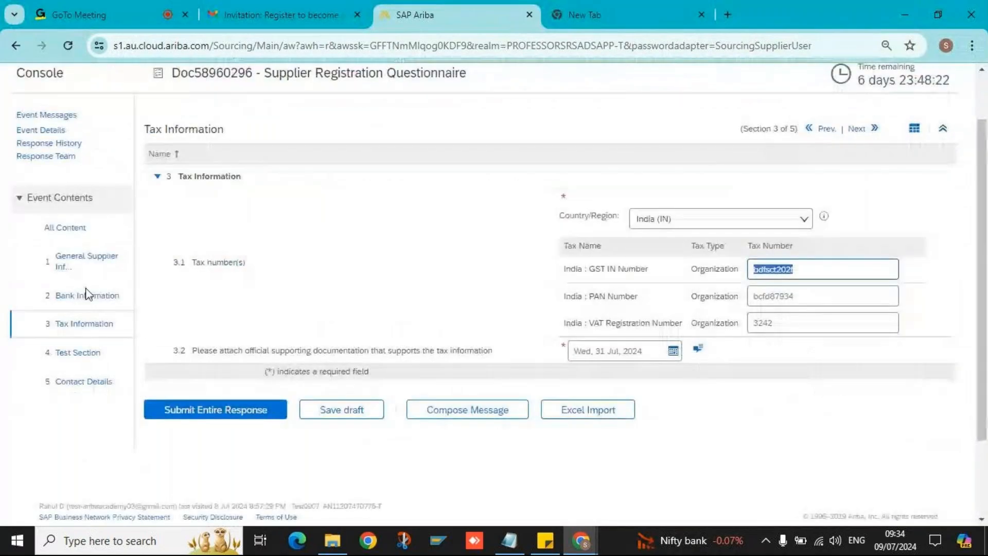
scroll(791, 299, down, 2)
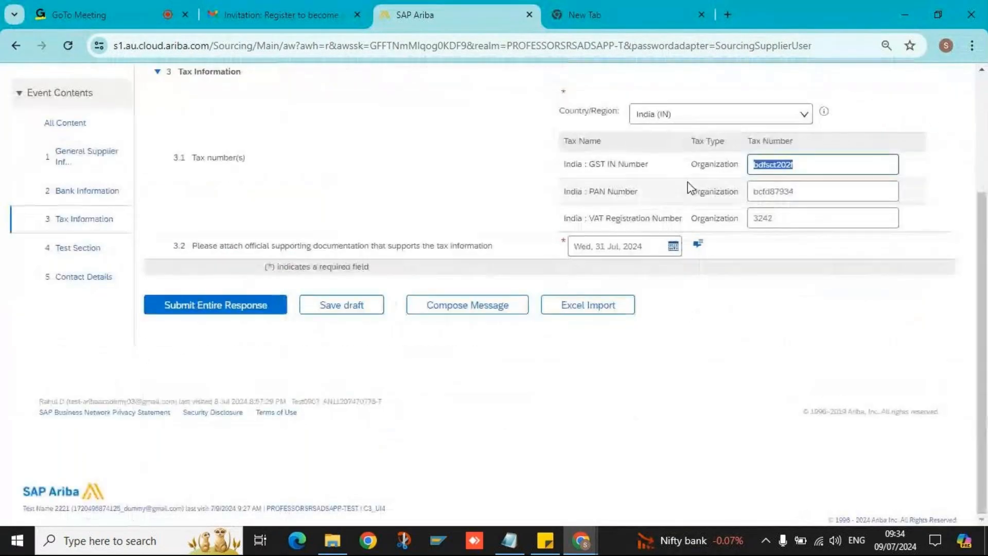
scroll(690, 189, up, 3)
scroll(504, 303, down, 2)
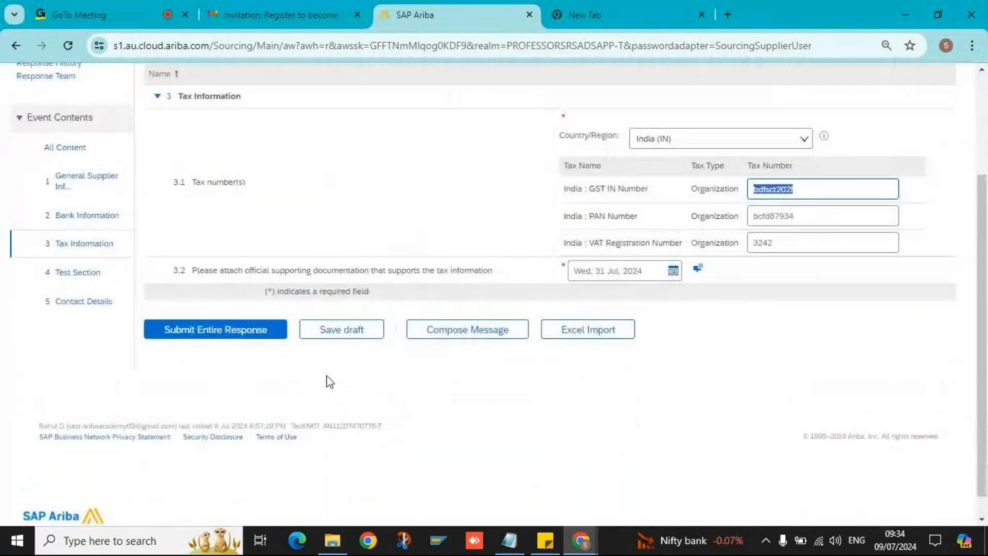
- In the Test Section, answer Are you Certified? with Yes and certification location Pune
click(80, 272)
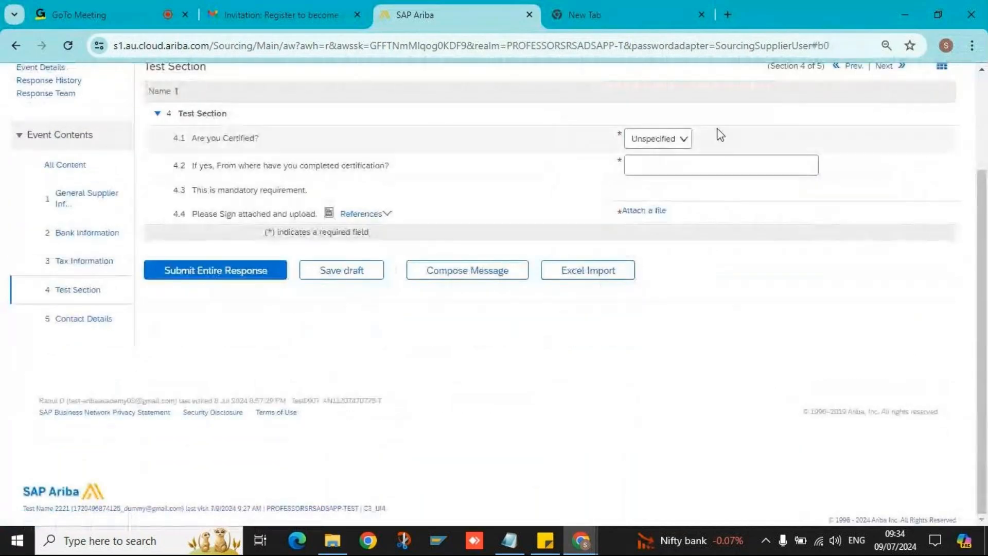
click(684, 139)
click(659, 173)
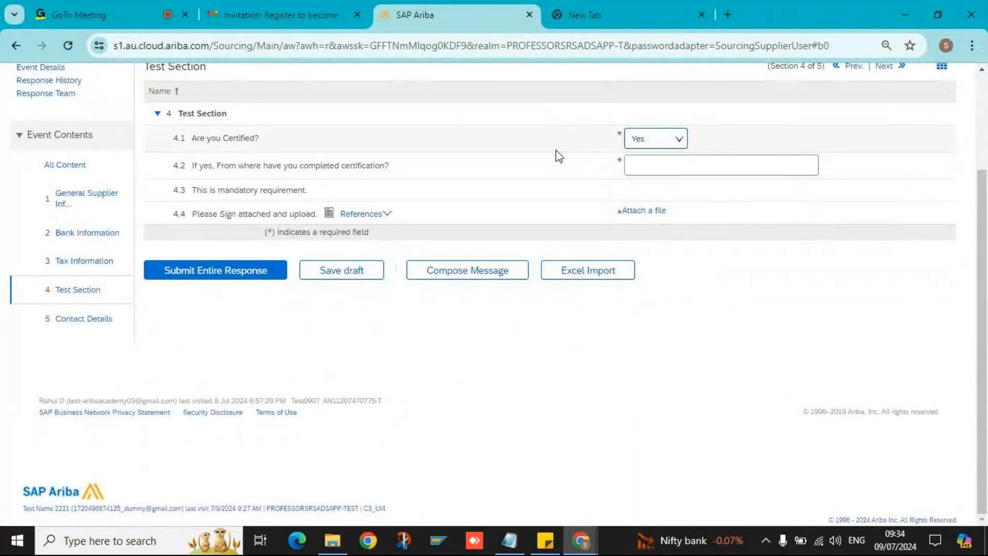
text(pune)
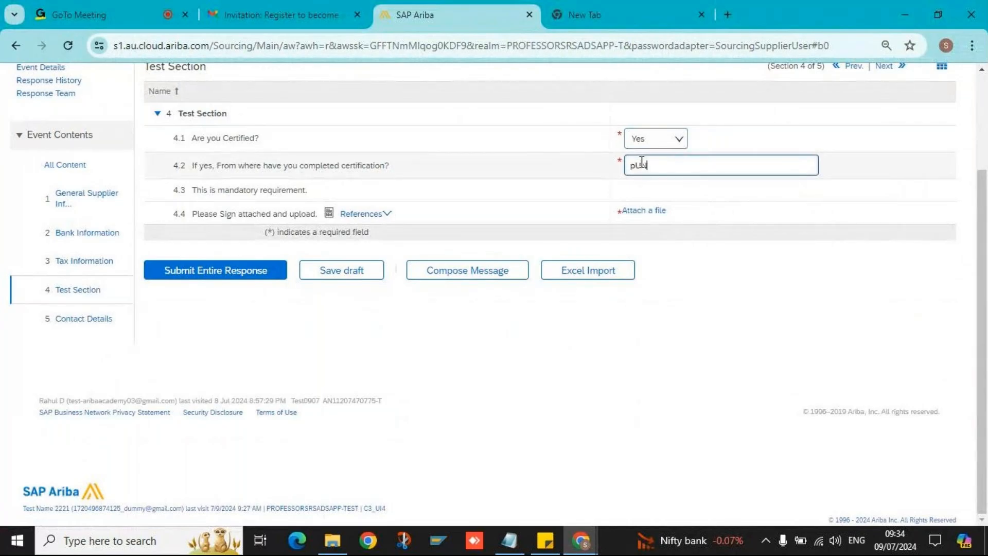
key(BackSpace)
key(BackSpace)
key(BackSpace)
key(BackSpace)
text(p)
key(BackSpace)
text(Pune)
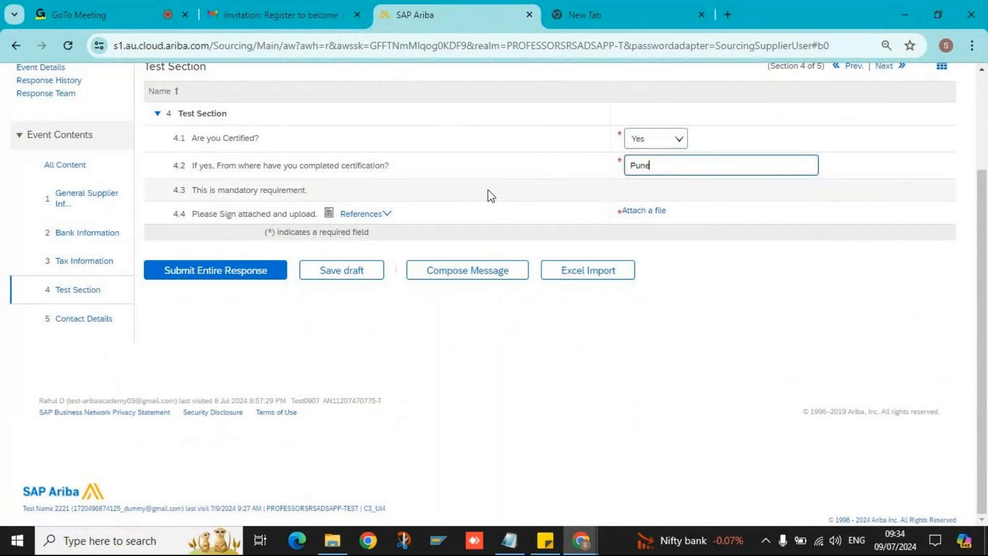
- Open the attachment form for question 4.4, then cancel without attaching
click(645, 213)
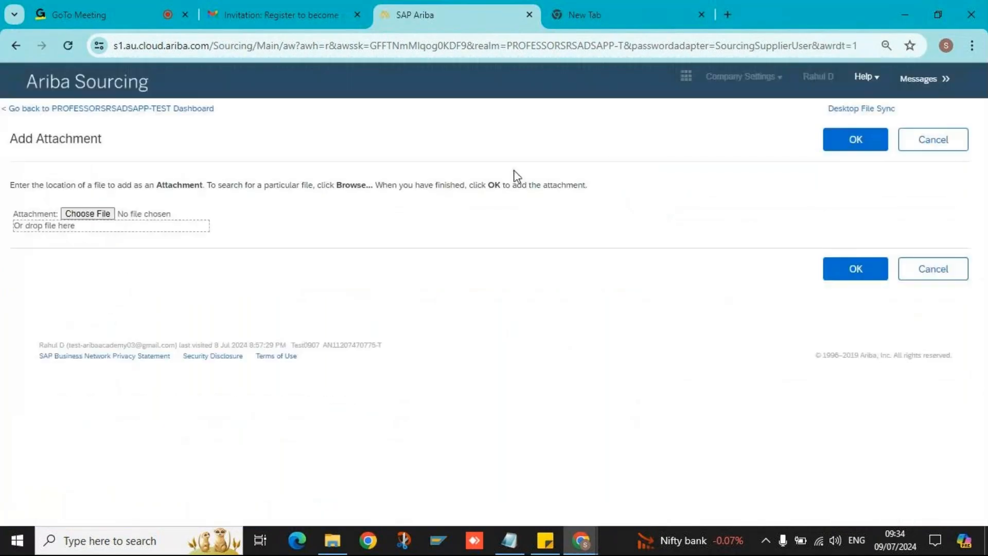
click(933, 139)
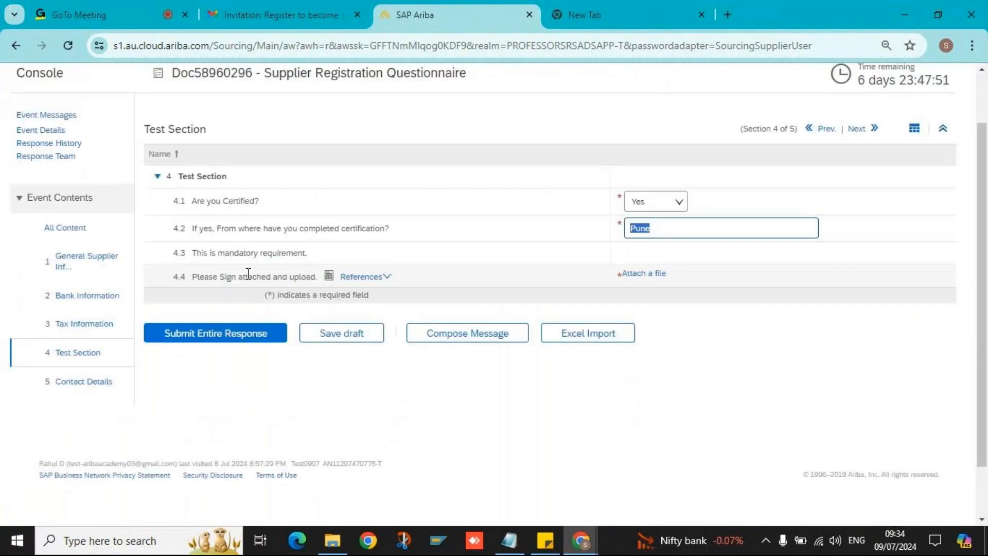
triple_click(383, 276)
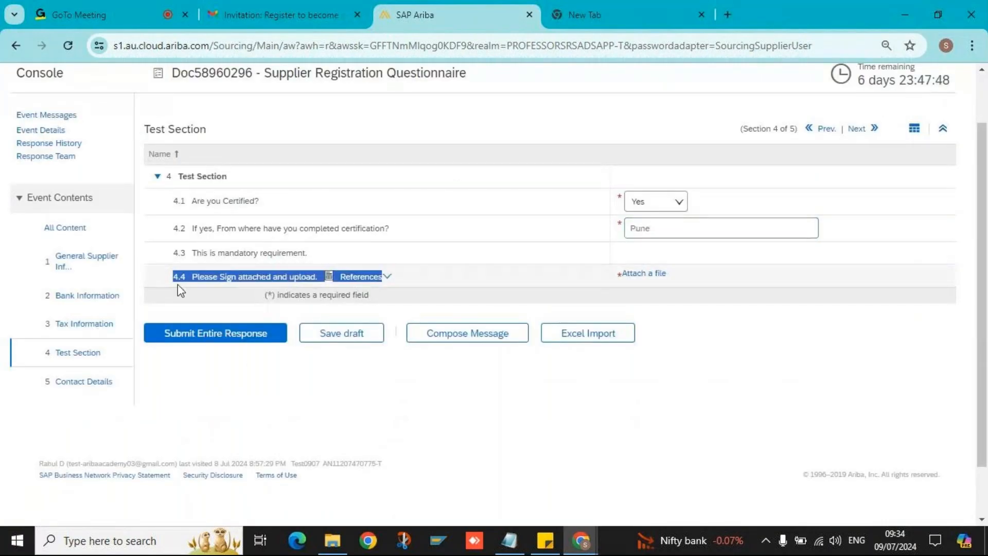
double_click(206, 277)
- Download question 4.4's reference document and attach JPNCatalog (1).xlsx as its upload
click(379, 281)
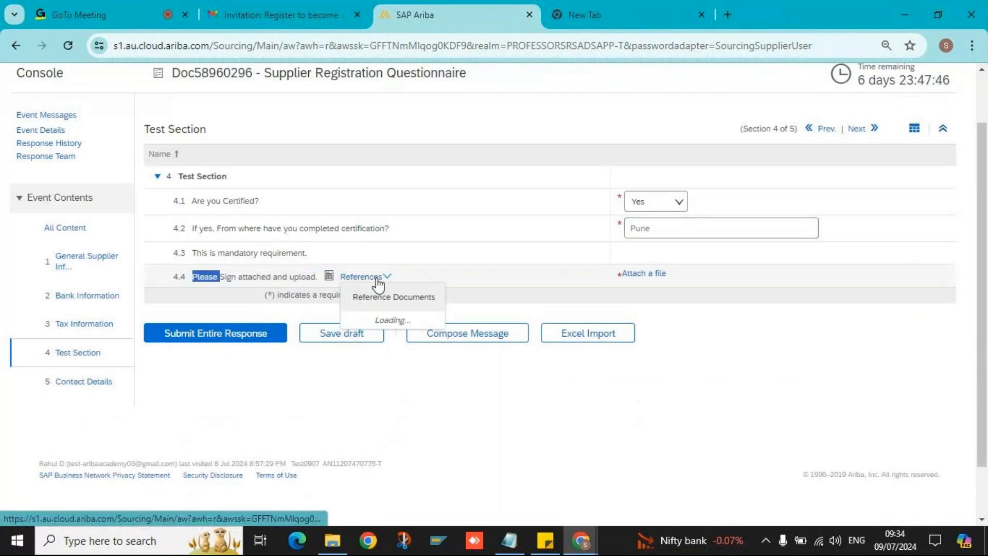
click(372, 318)
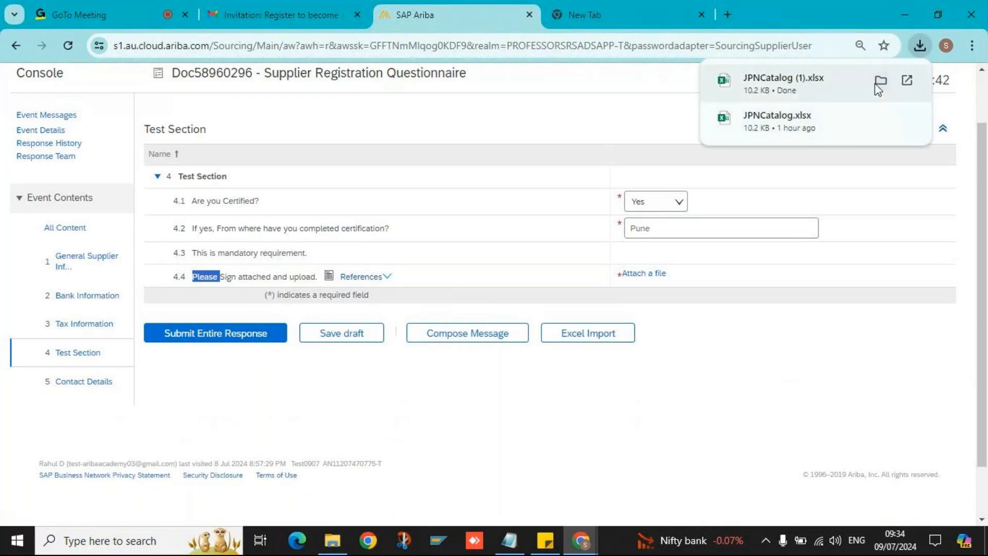
click(650, 275)
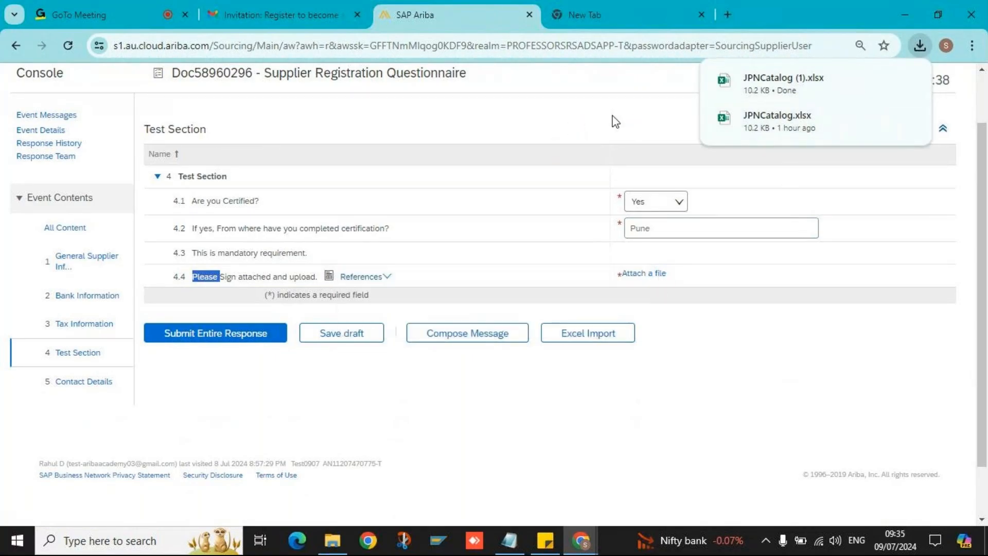
click(638, 275)
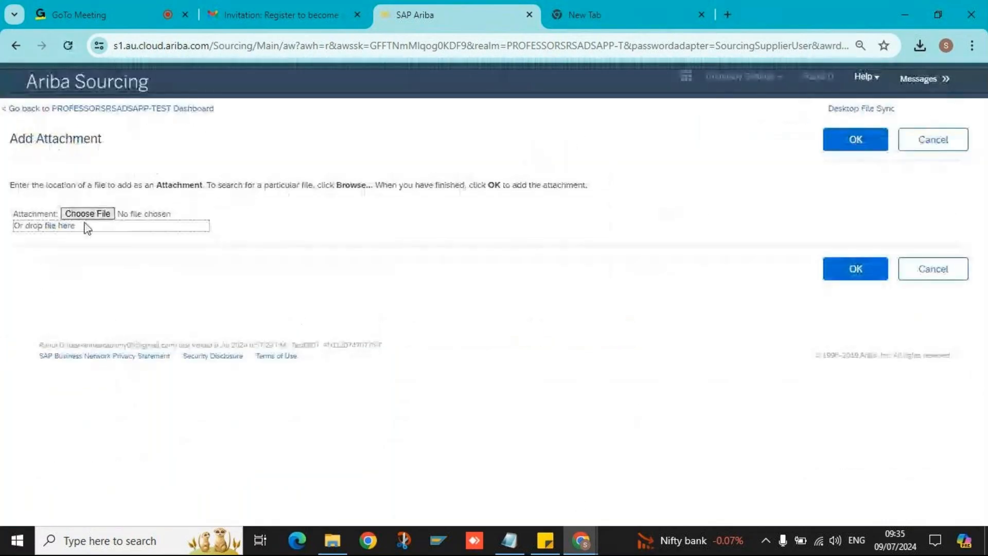
click(87, 214)
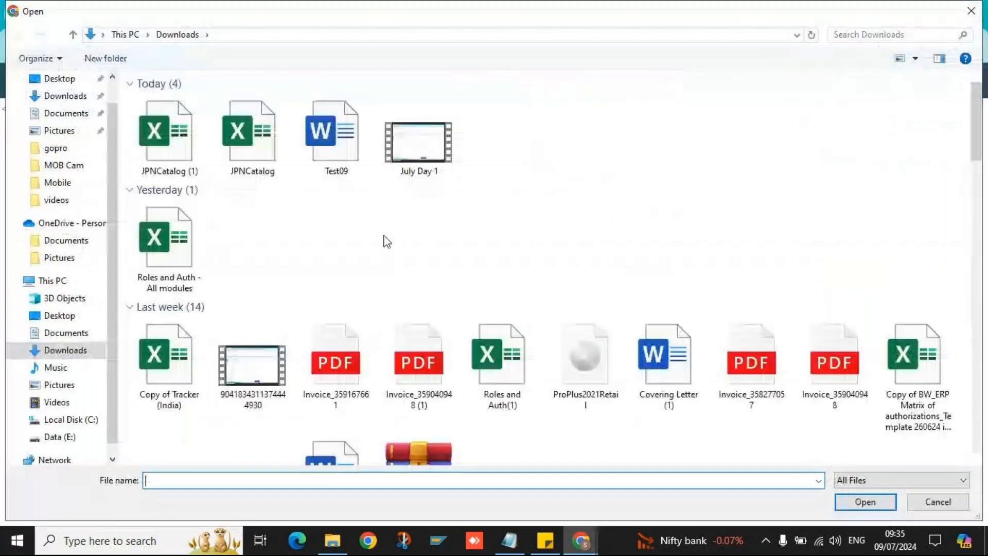
double_click(164, 133)
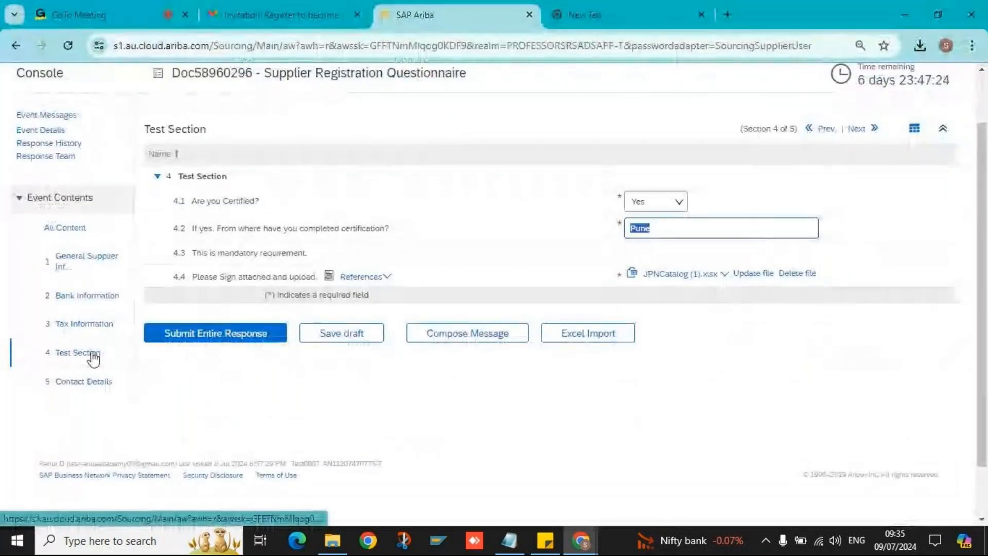
- Go to section 5 Contact Details in the Event Contents navigation
click(762, 127)
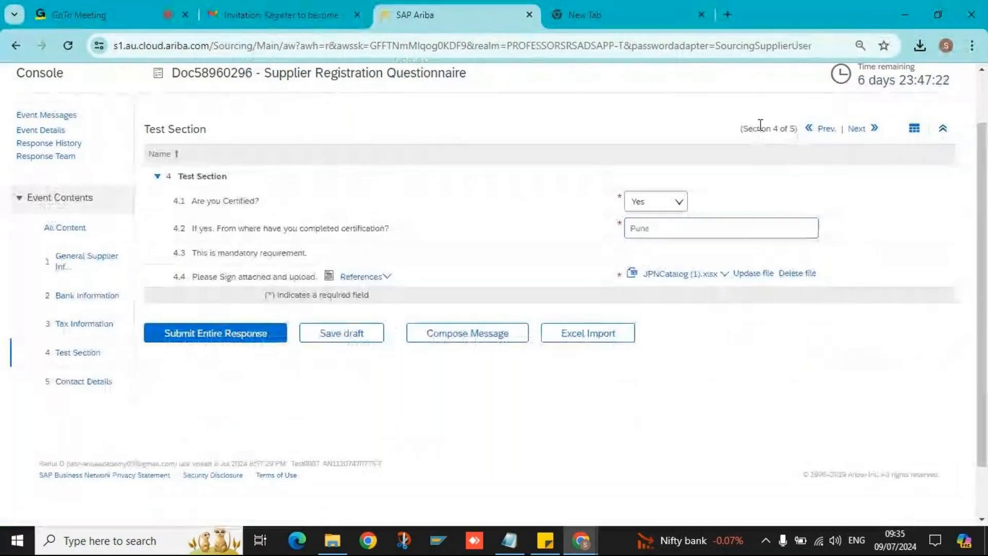
double_click(762, 128)
click(791, 127)
triple_click(791, 127)
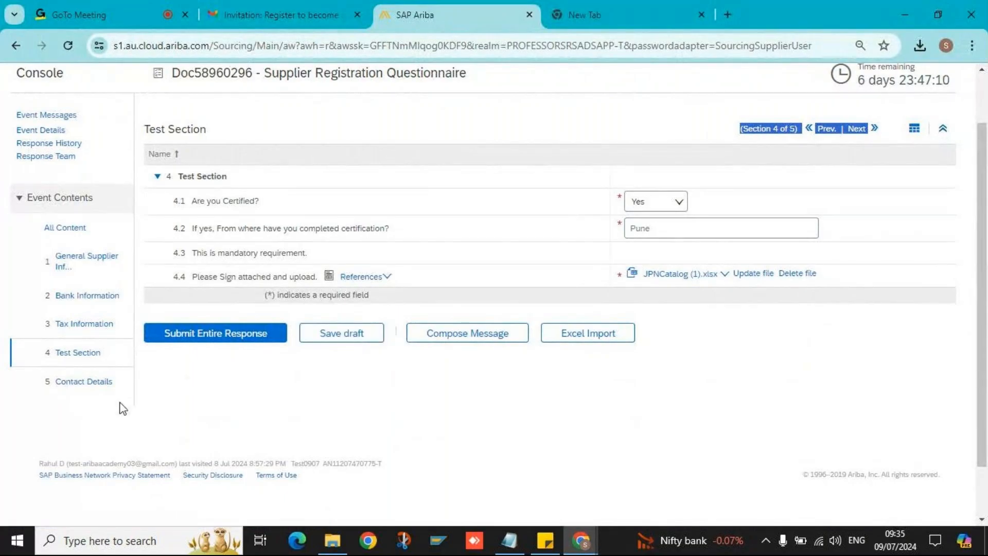
click(91, 383)
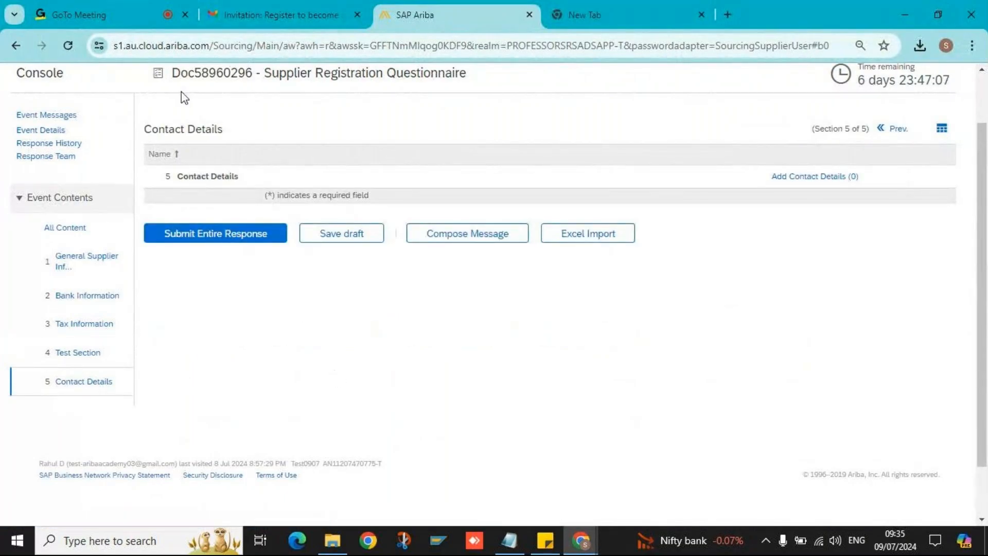
- Add a contact entry with name, phone number and position/department na, and save it
click(790, 179)
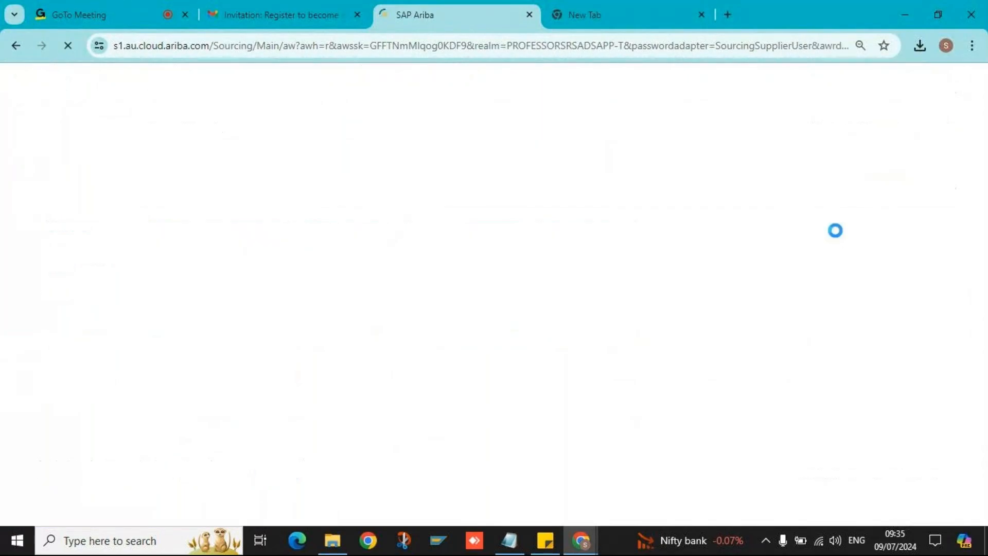
click(185, 344)
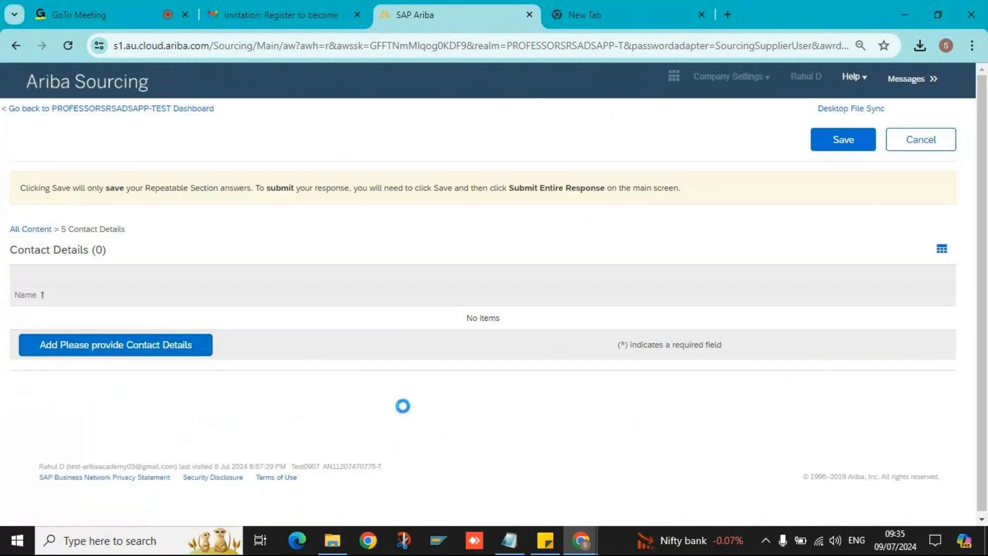
click(488, 327)
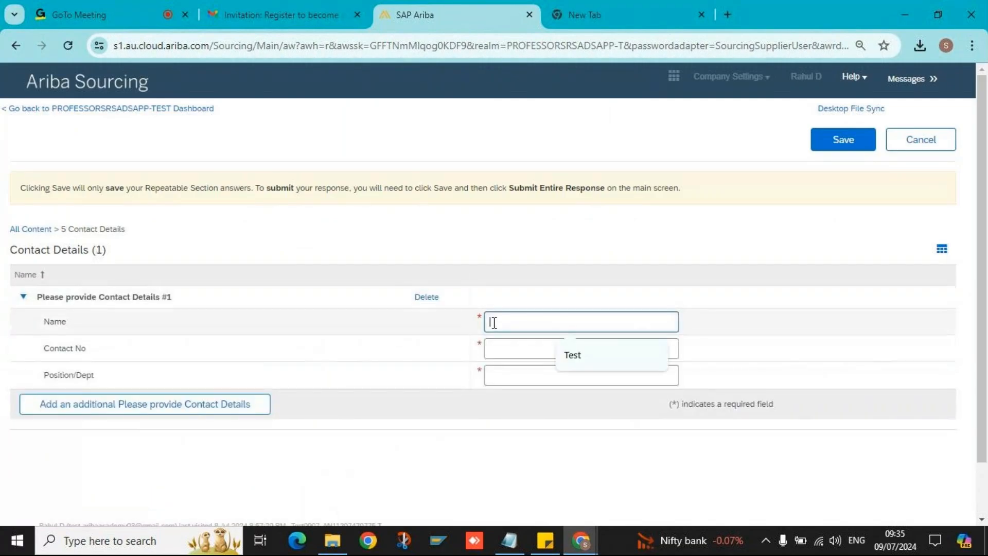
click(582, 354)
click(577, 355)
click(571, 374)
click(553, 377)
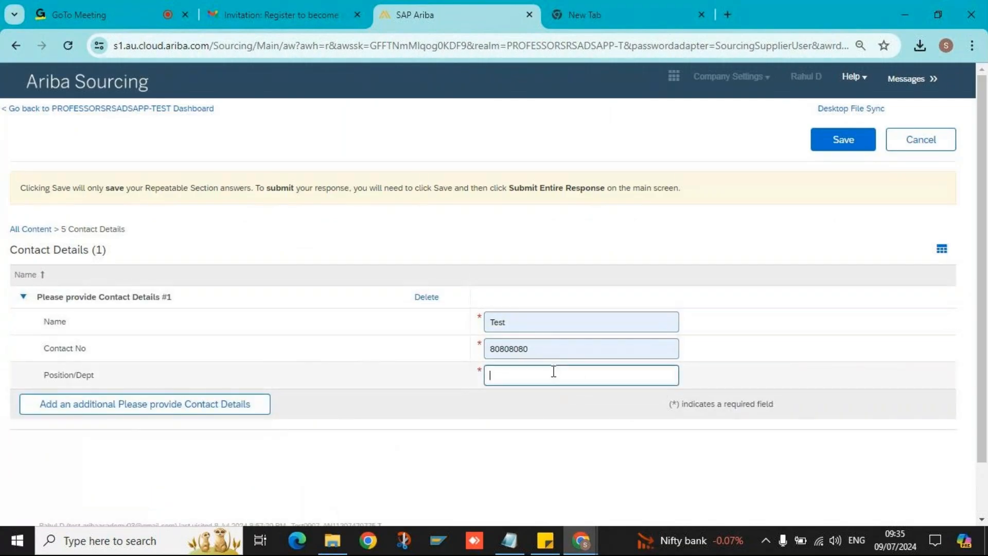
text(na)
click(844, 142)
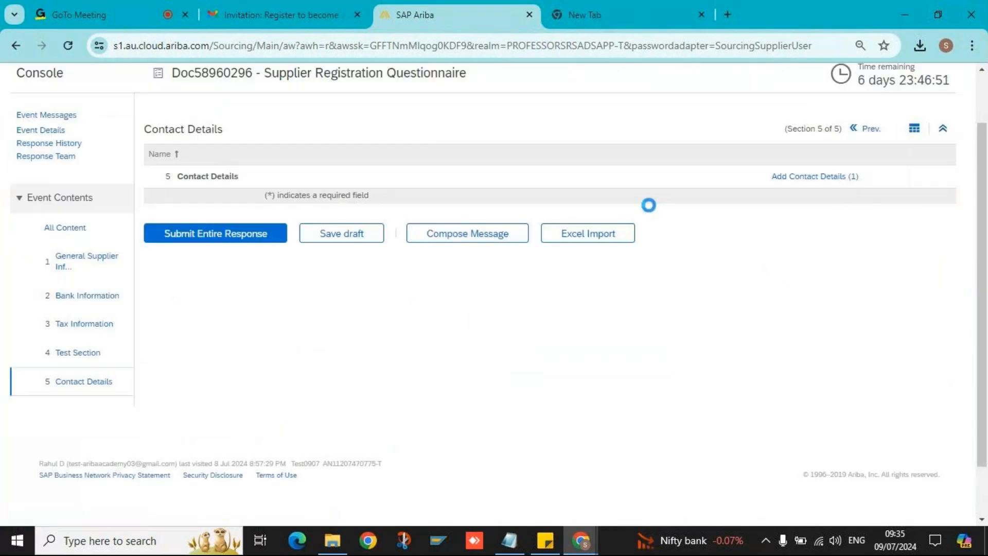
- Switch to the All Content view and scroll through every questionnaire answer
click(108, 231)
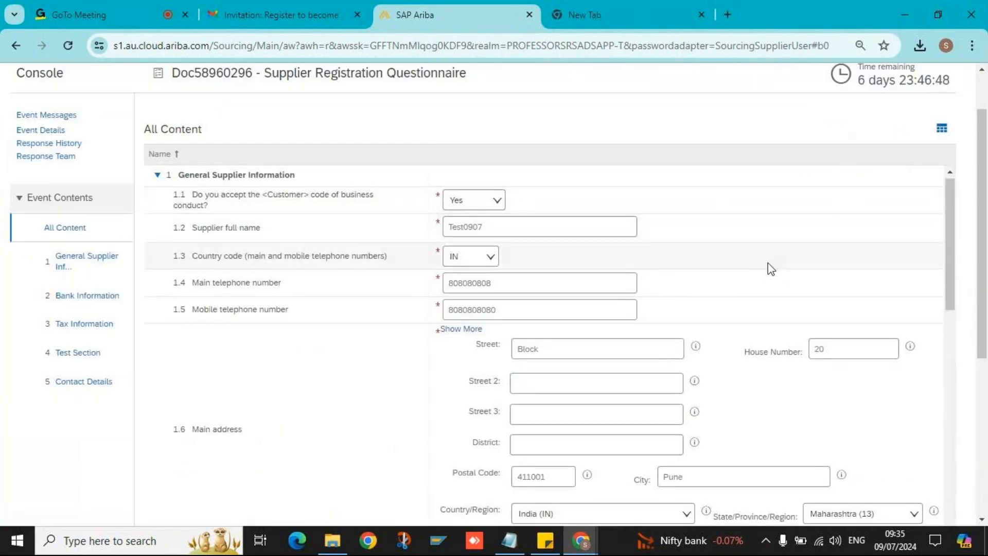
scroll(540, 374, down, 2)
scroll(538, 373, down, 4)
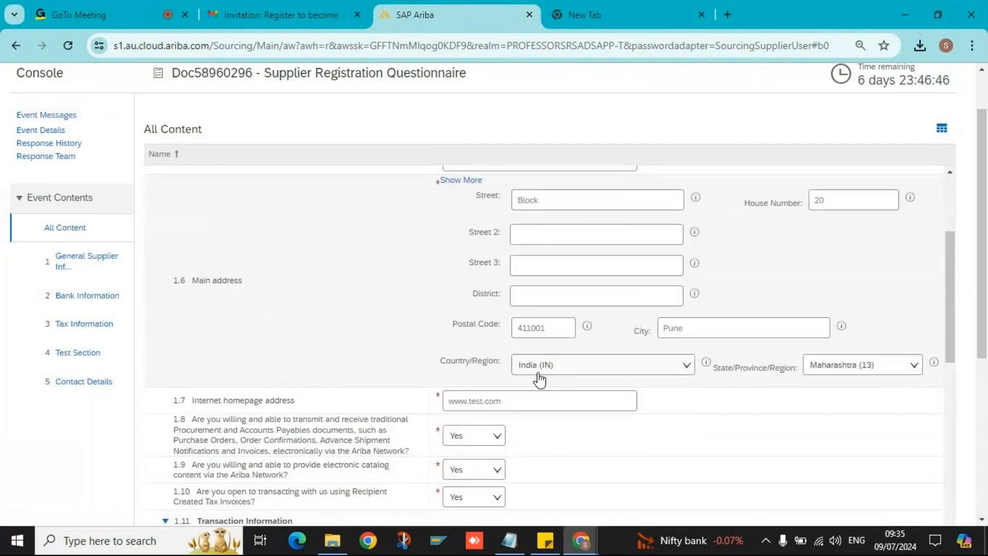
scroll(538, 372, down, 2)
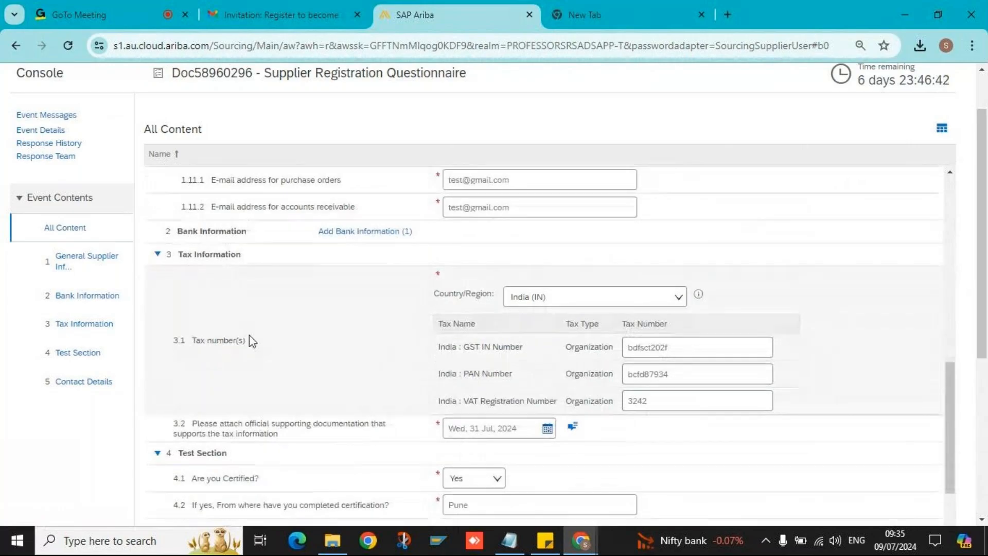
scroll(249, 335, down, 2)
scroll(251, 338, down, 1)
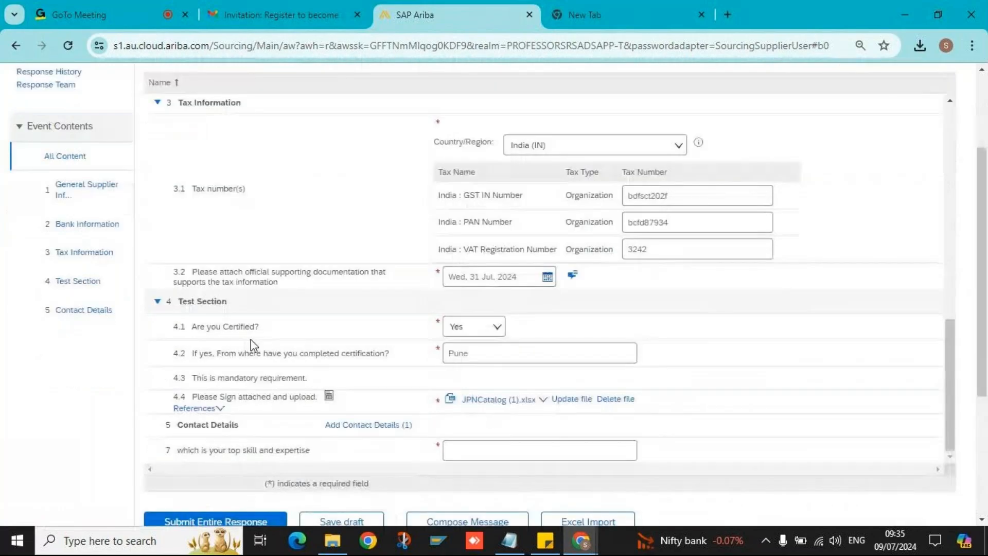
scroll(292, 280, up, 5)
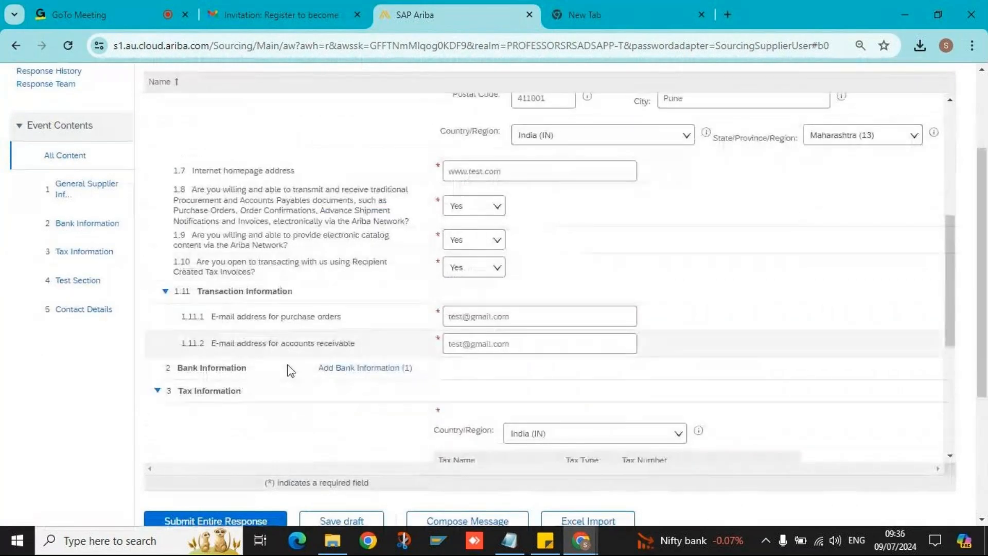
scroll(382, 377, down, 1)
scroll(383, 377, up, 1)
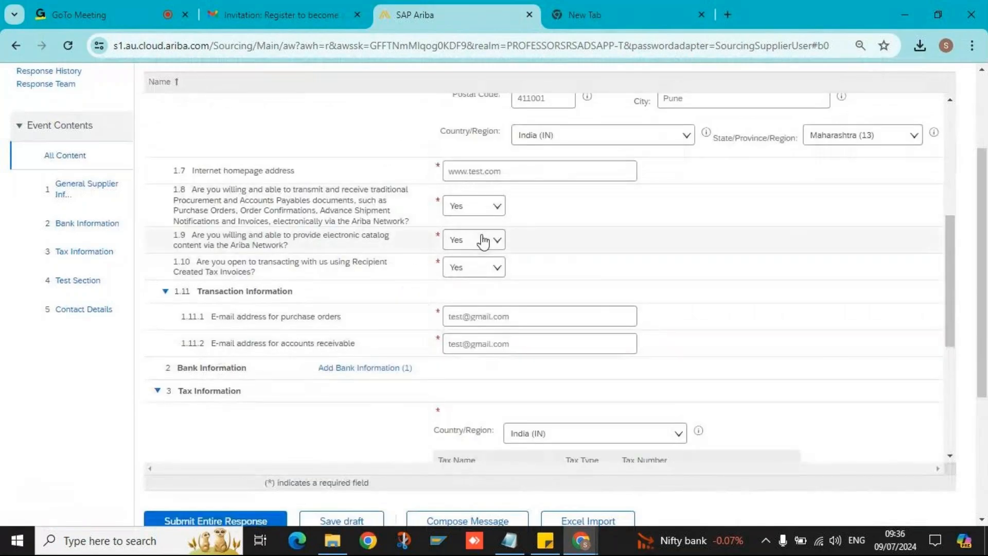
triple_click(268, 173)
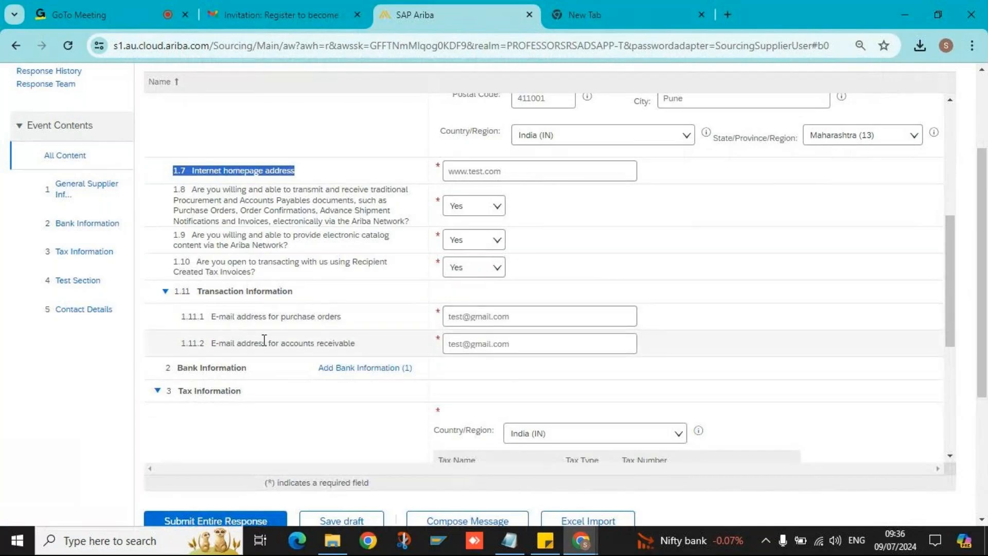
triple_click(342, 342)
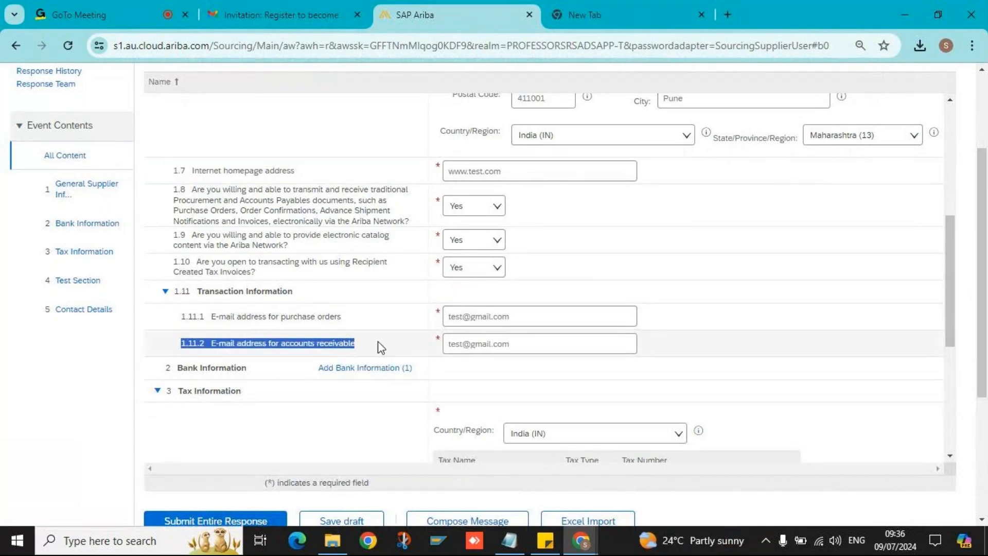
scroll(536, 349, down, 4)
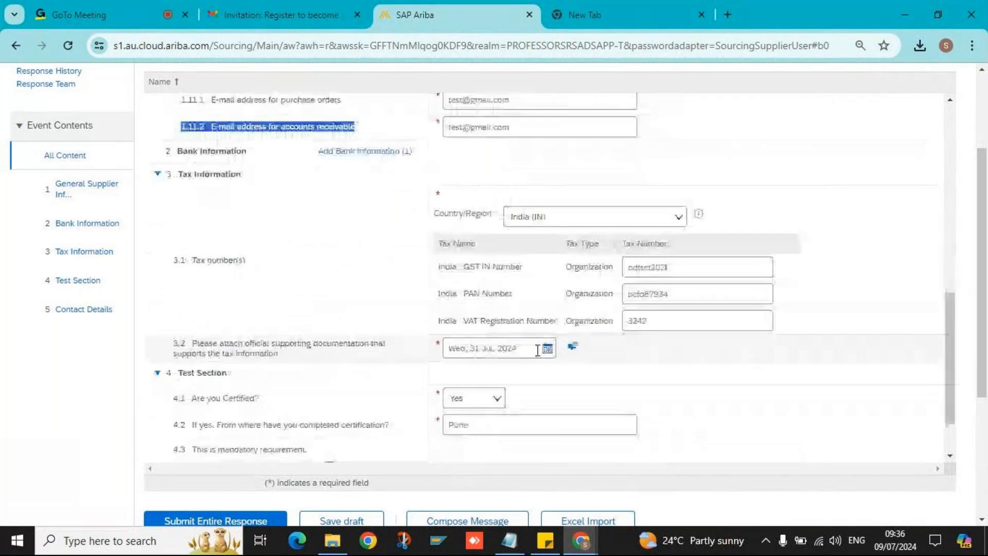
scroll(538, 350, down, 1)
scroll(534, 342, down, 4)
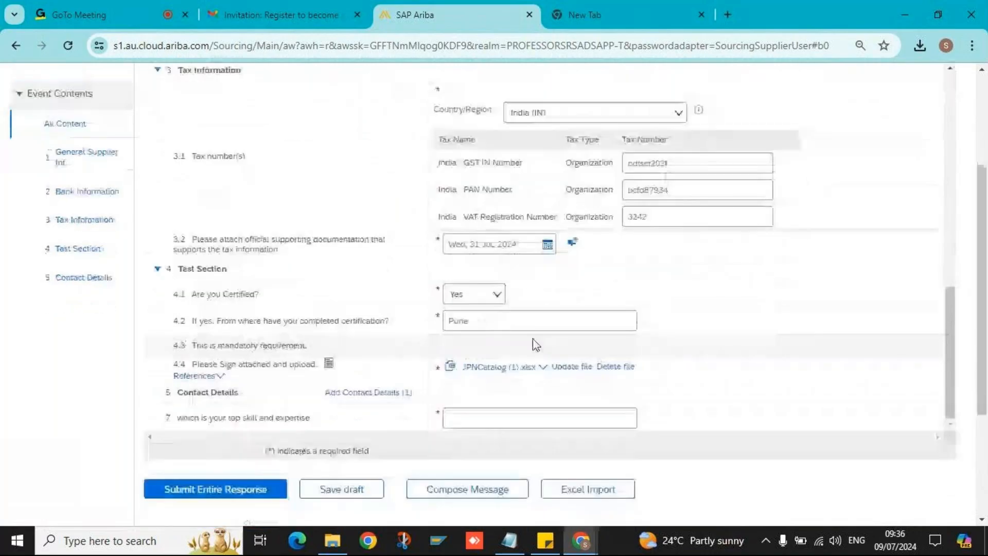
- Attempt submission, then answer the flagged question 7 with 'Service'
click(470, 303)
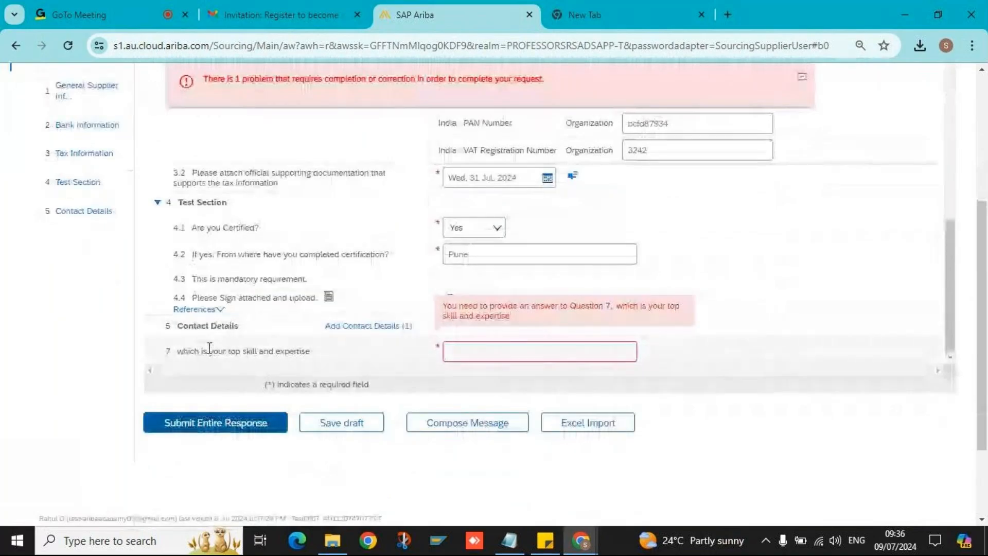
click(476, 356)
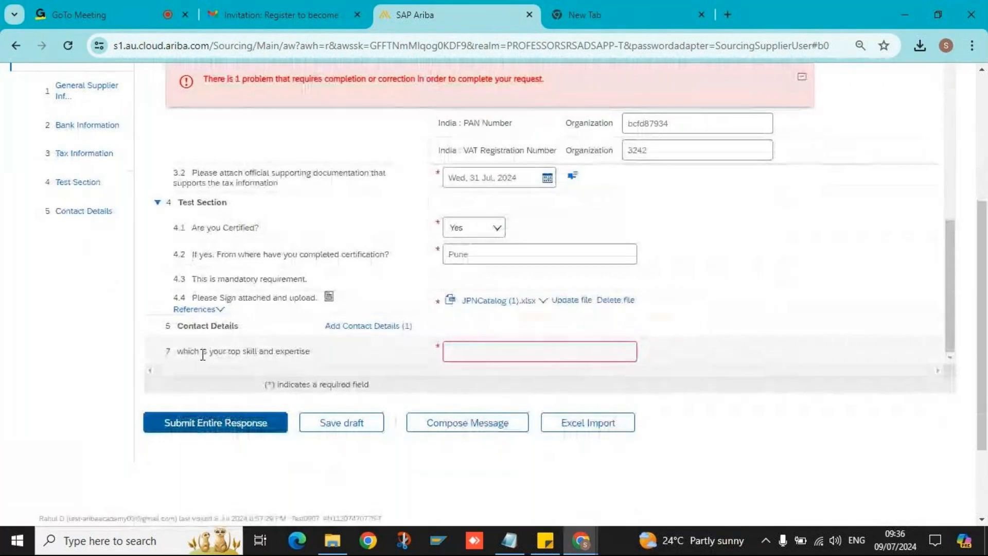
click(464, 351)
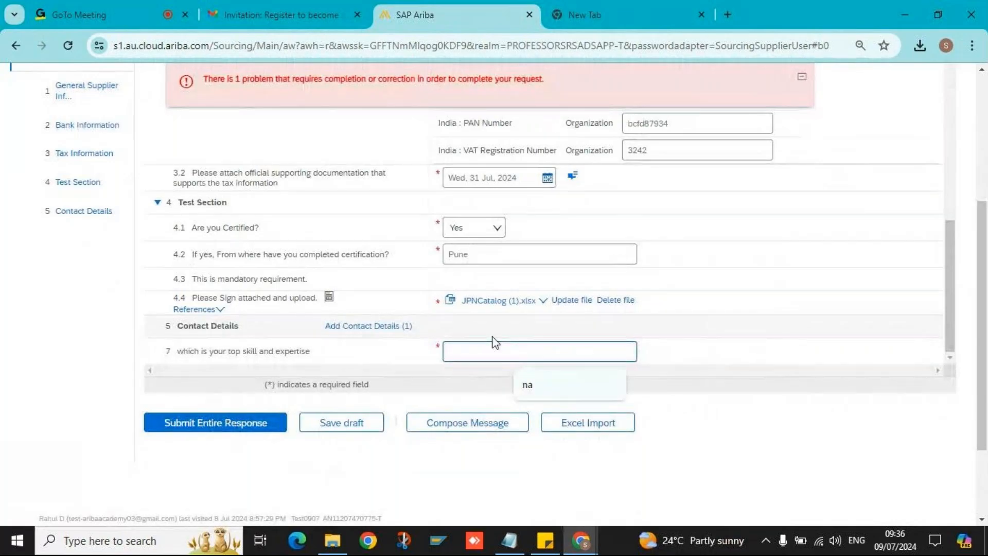
text(Servic)
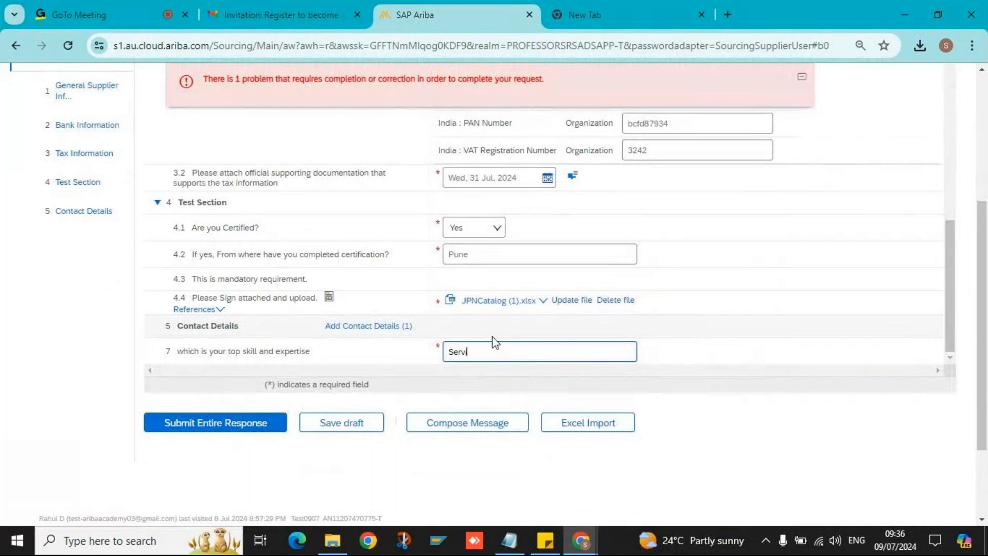
text(e)
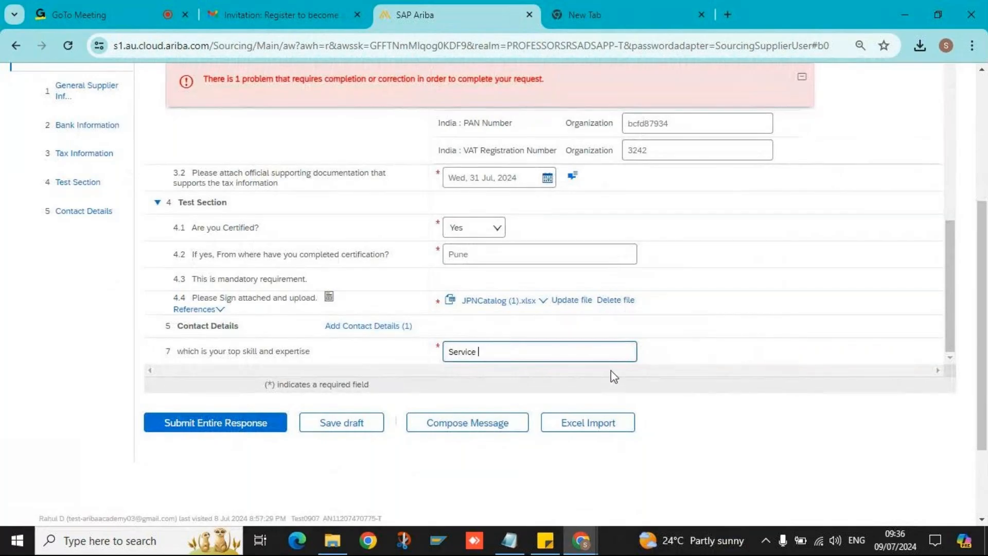
- Scroll through the questionnaire to recheck the answers
scroll(611, 375, up, 15)
scroll(524, 273, up, 10)
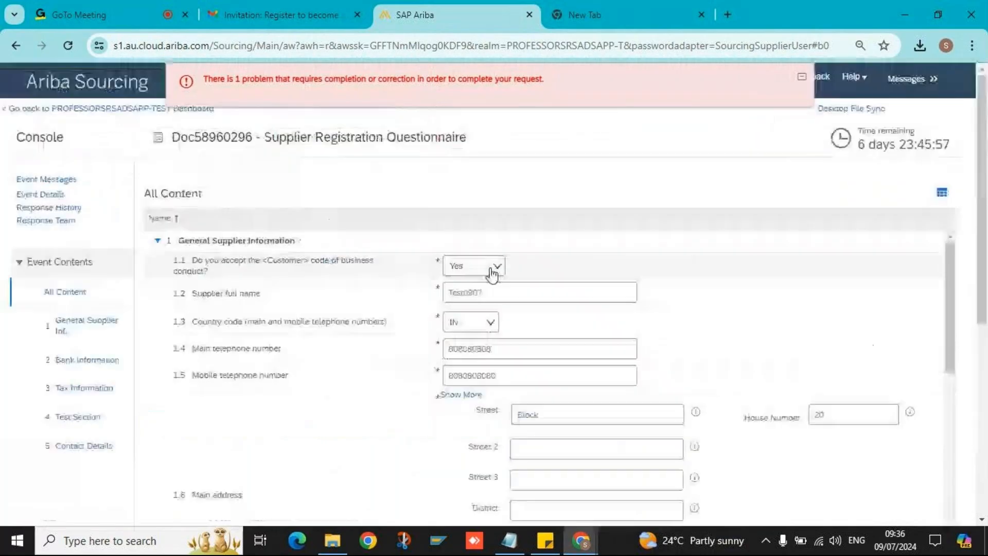
scroll(565, 286, down, 10)
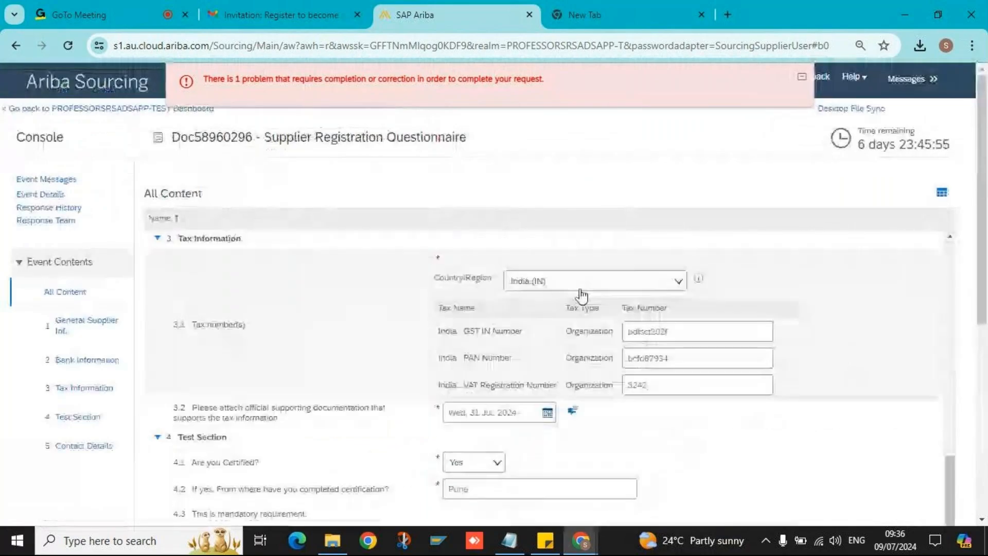
scroll(466, 350, down, 4)
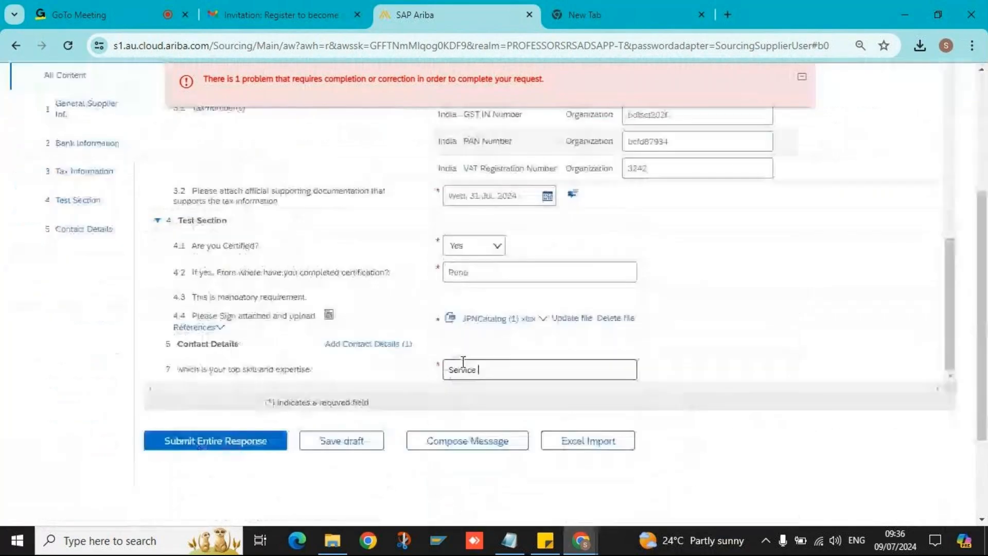
scroll(463, 361, down, 2)
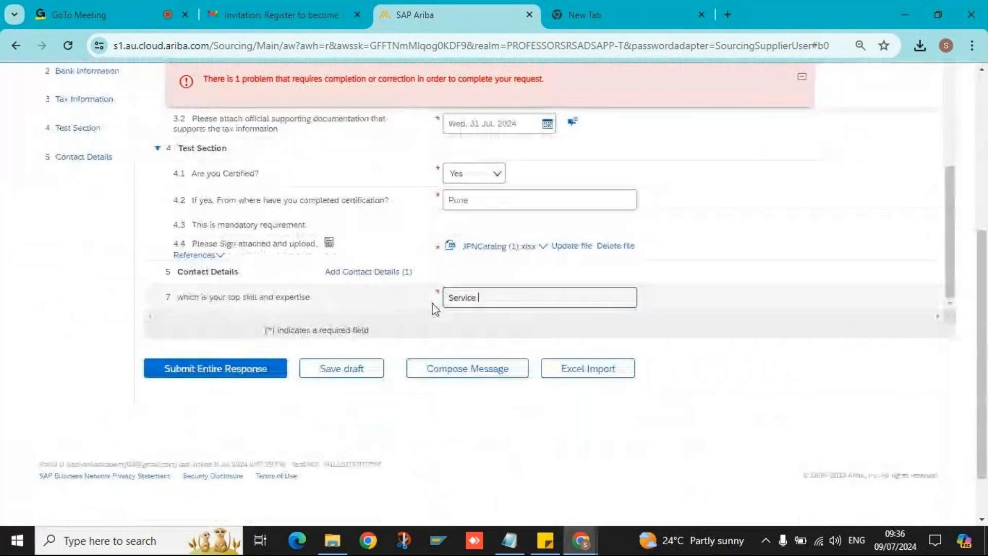
scroll(597, 307, up, 3)
scroll(598, 307, up, 5)
scroll(598, 307, down, 5)
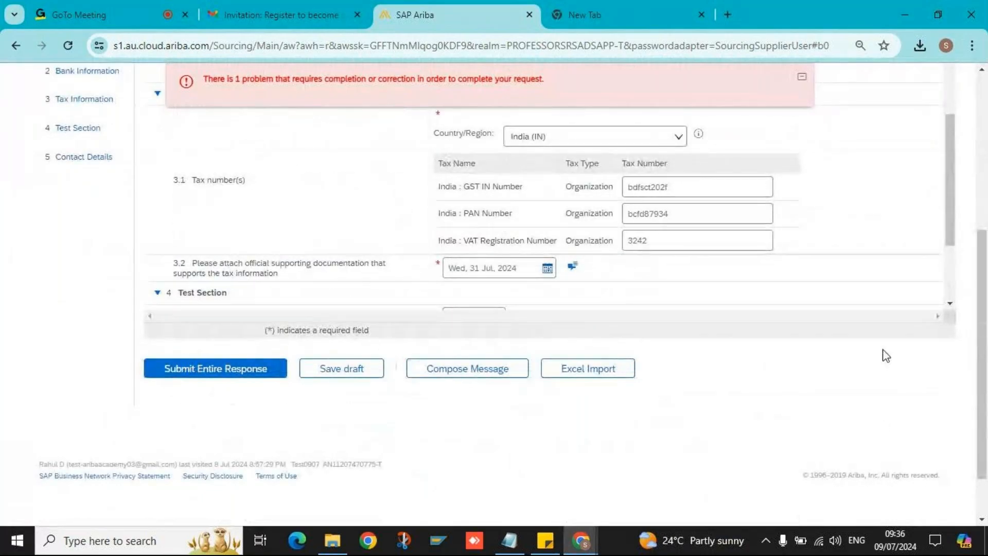
scroll(670, 286, down, 1)
scroll(670, 286, down, 2)
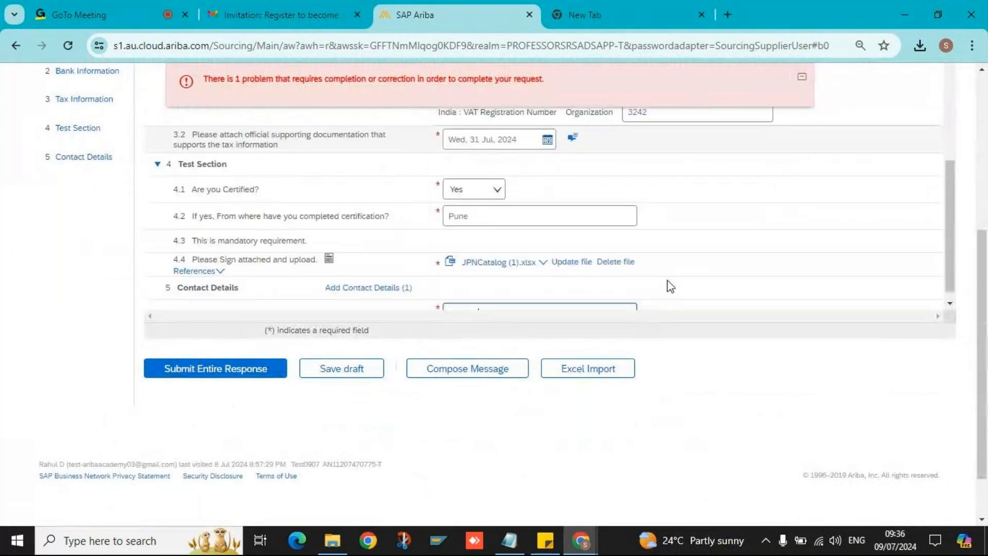
scroll(671, 286, down, 1)
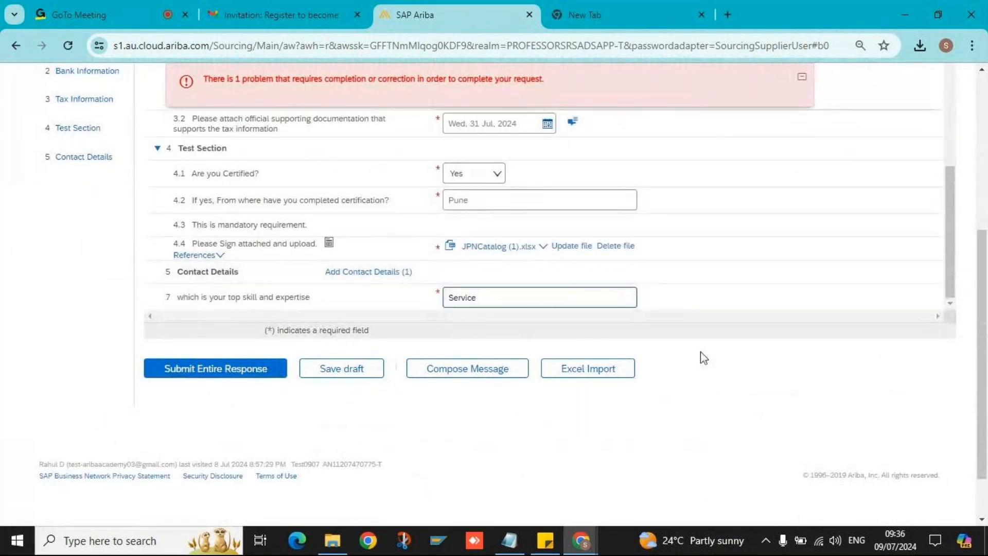
mouse_move(439, 293)
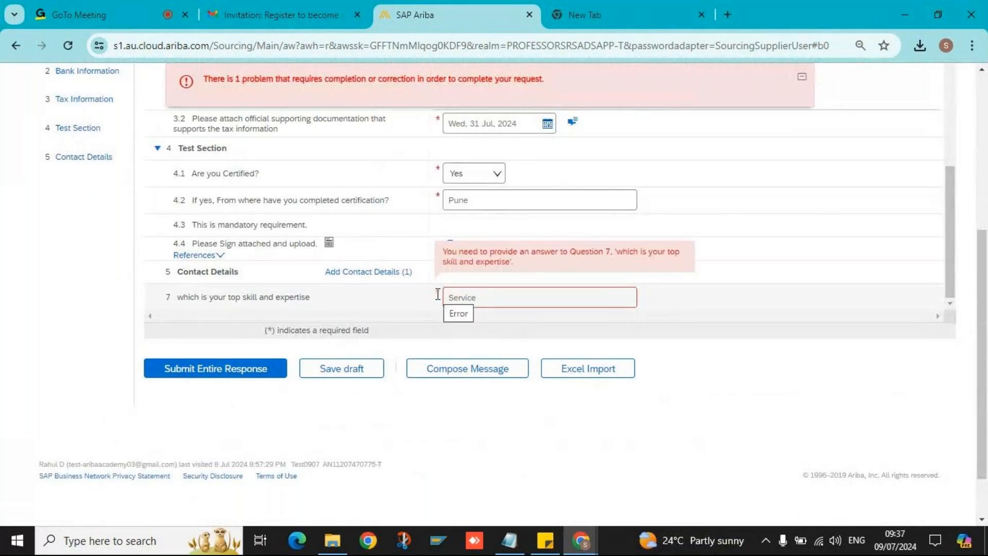
- Submit the entire response and confirm OK in the Submit this response? dialog
click(232, 379)
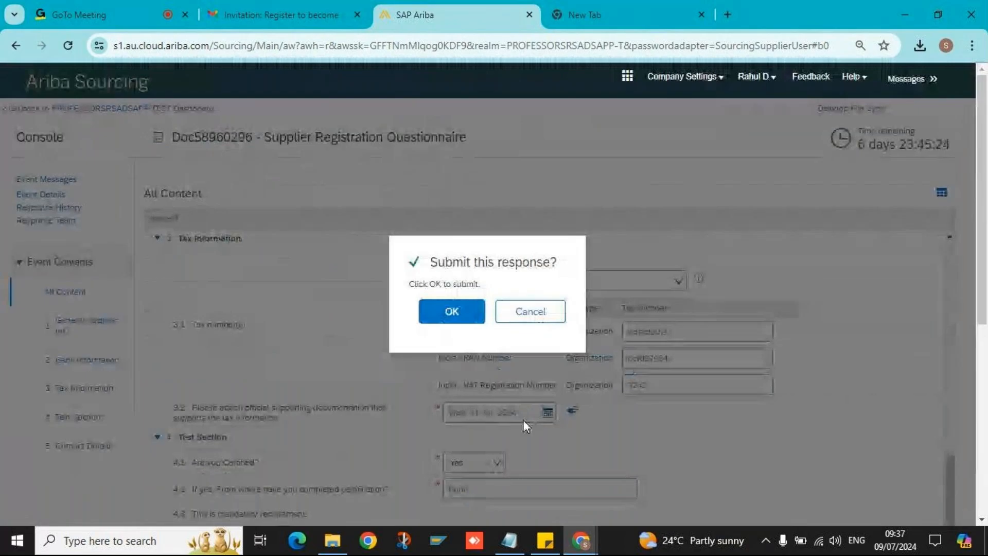
key(Return)
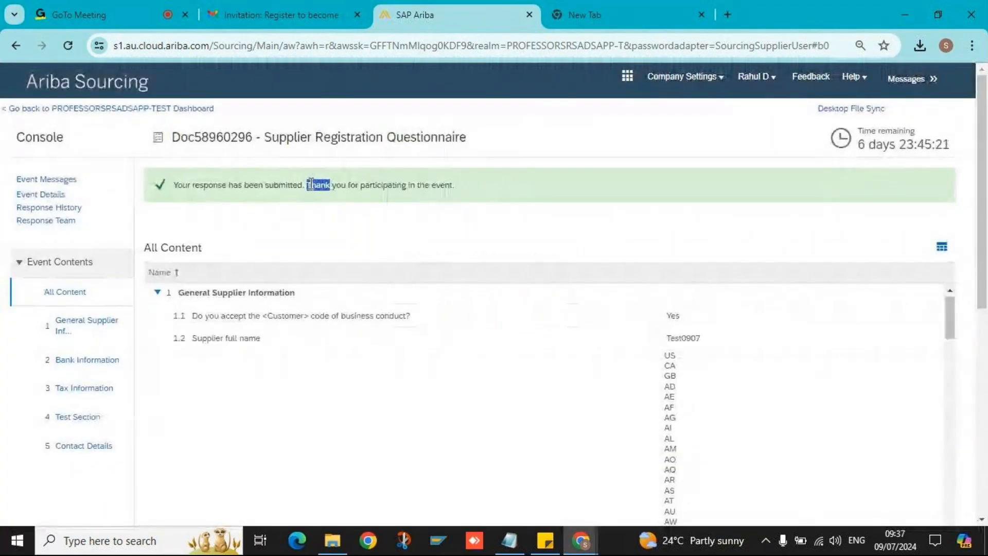
triple_click(319, 186)
triple_click(446, 187)
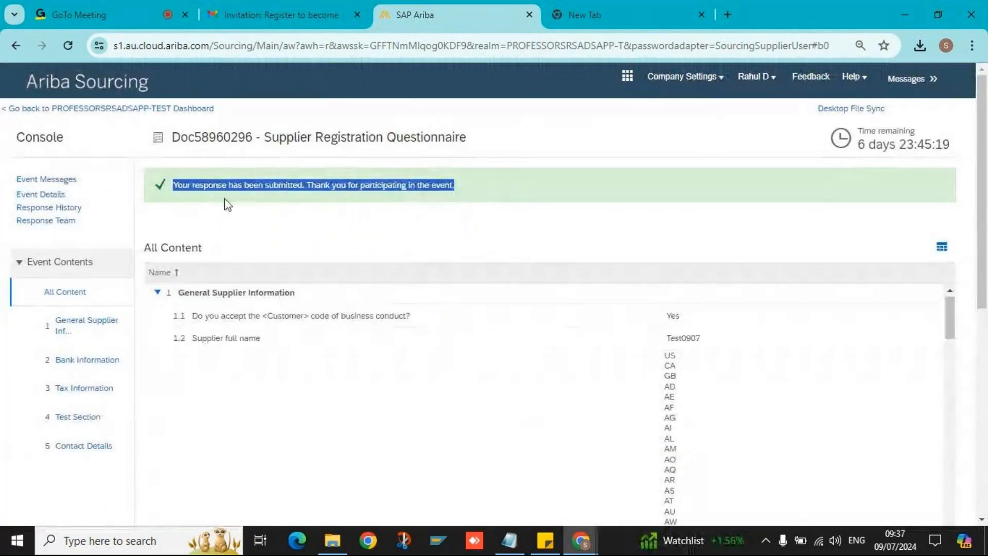
double_click(448, 185)
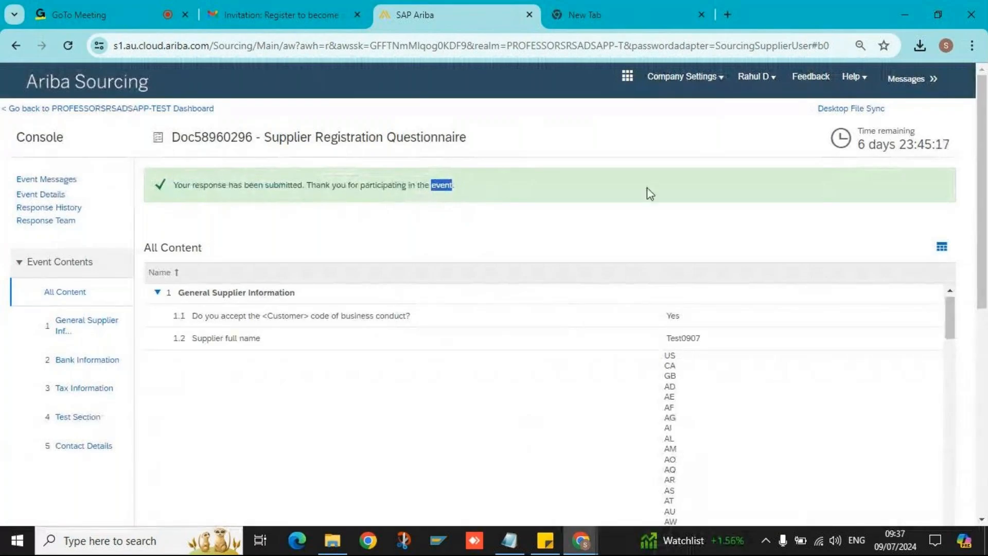
triple_click(446, 186)
click(582, 541)
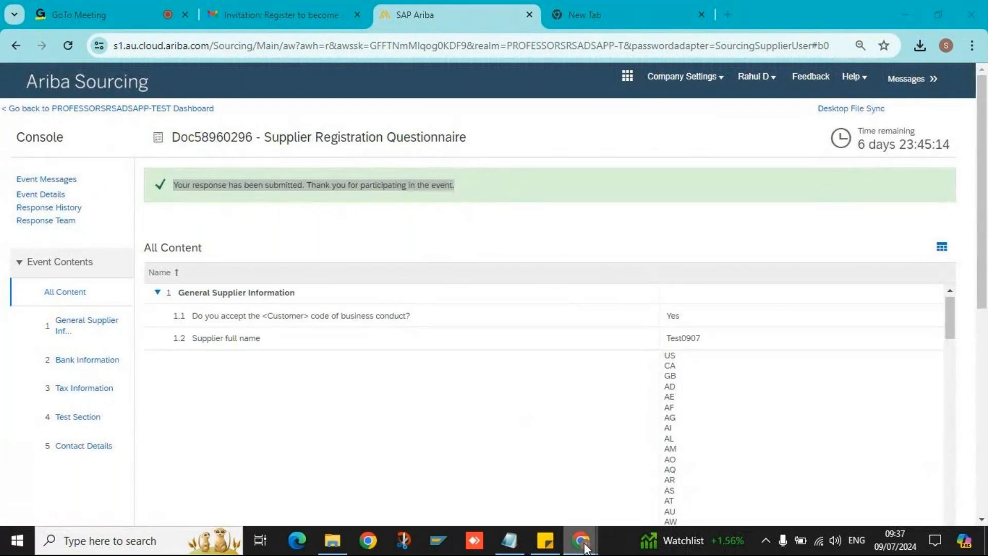
- In the buyer window, open supplier Test0907's registration from the Supplier Management Registration card
click(739, 460)
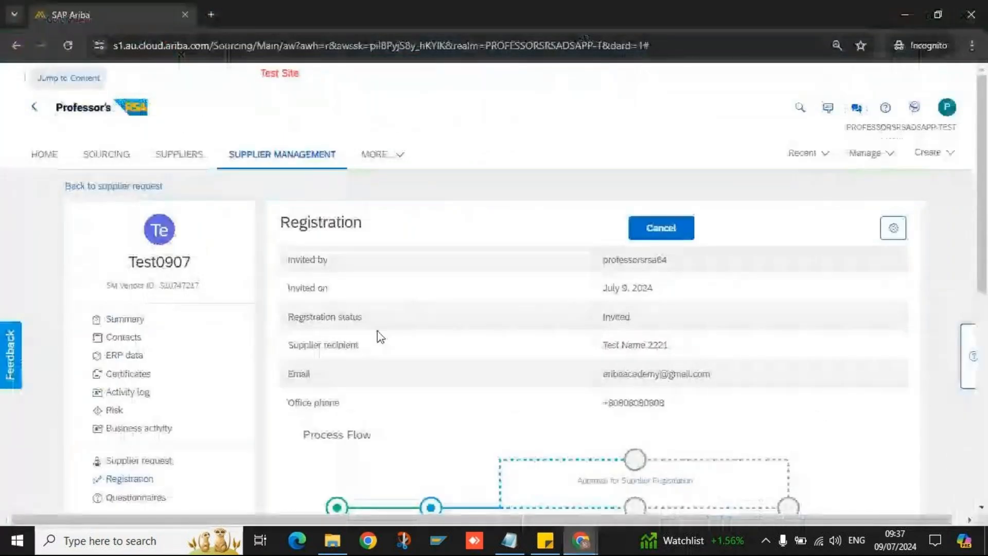
click(91, 115)
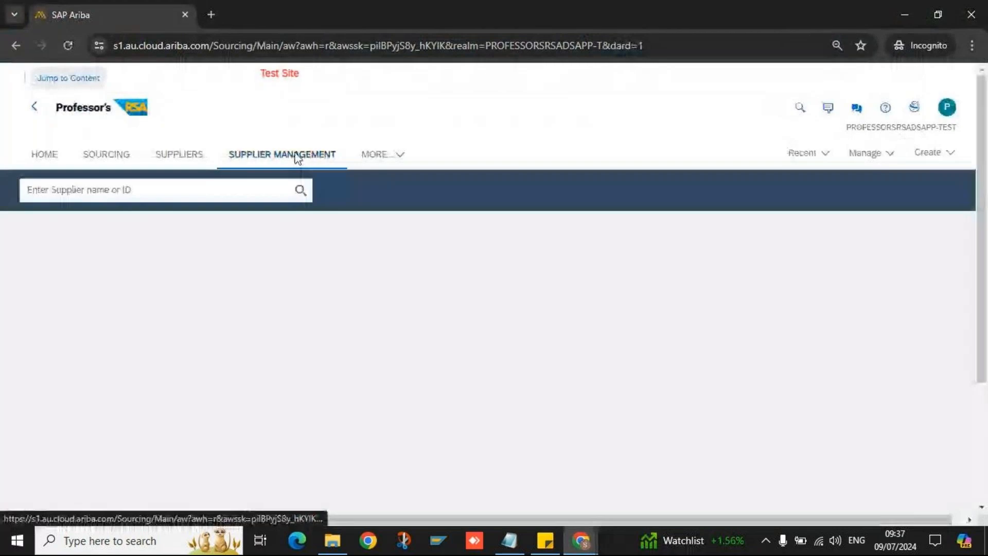
click(139, 290)
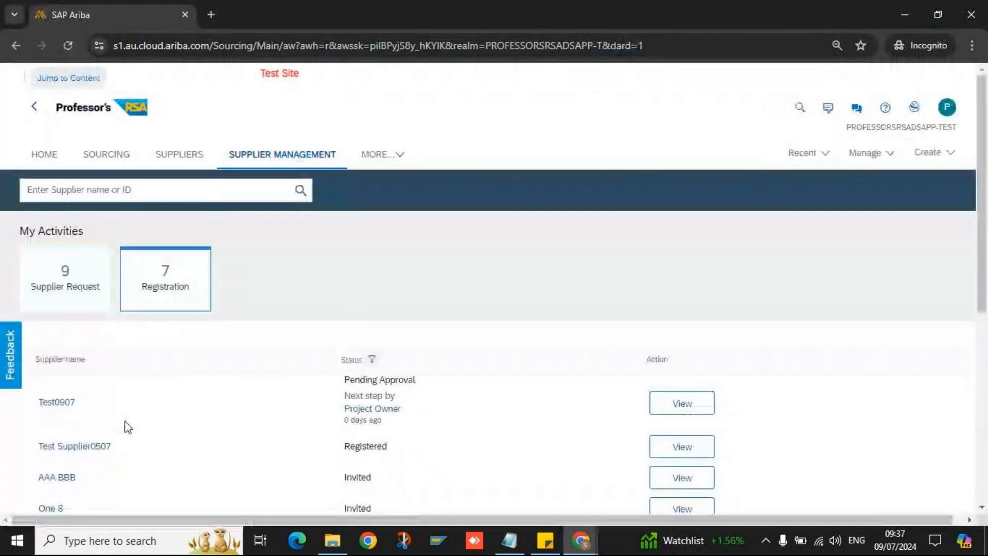
click(126, 425)
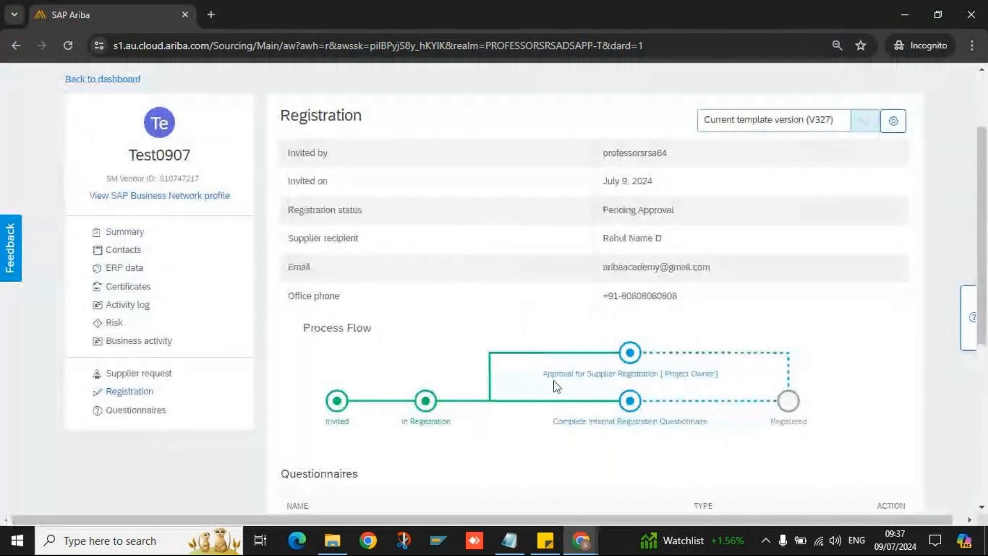
- Check the approval step and confirm the registration status reads Pending Approval
click(630, 380)
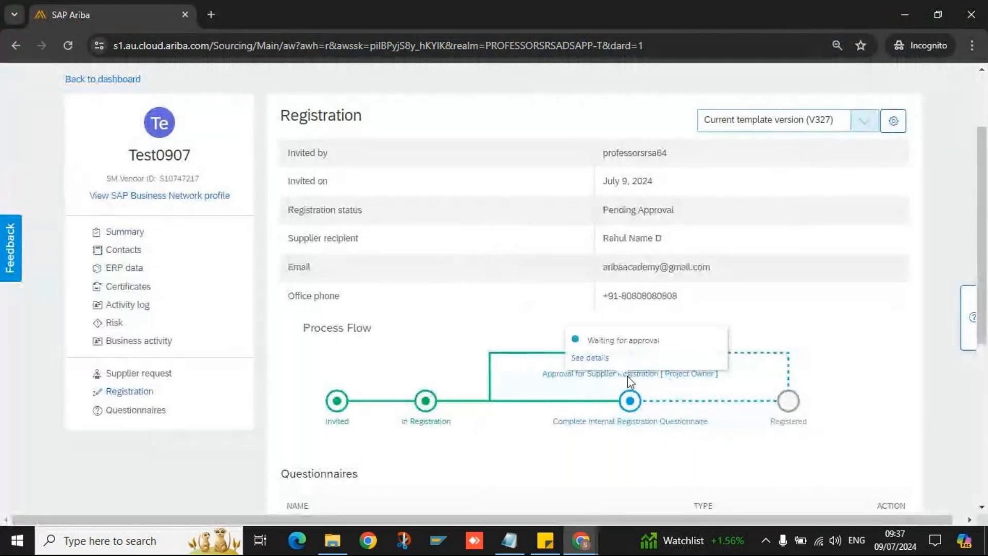
click(435, 438)
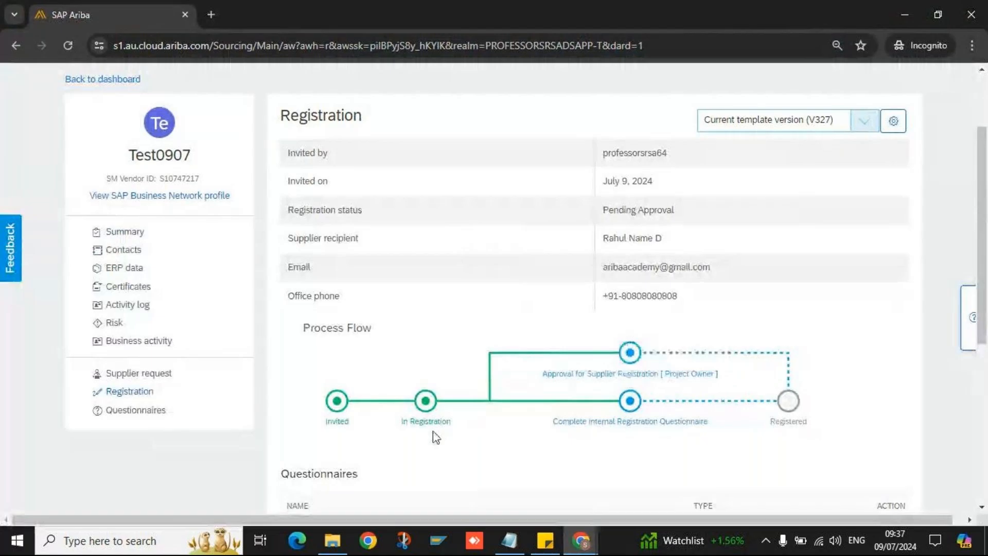
click(609, 369)
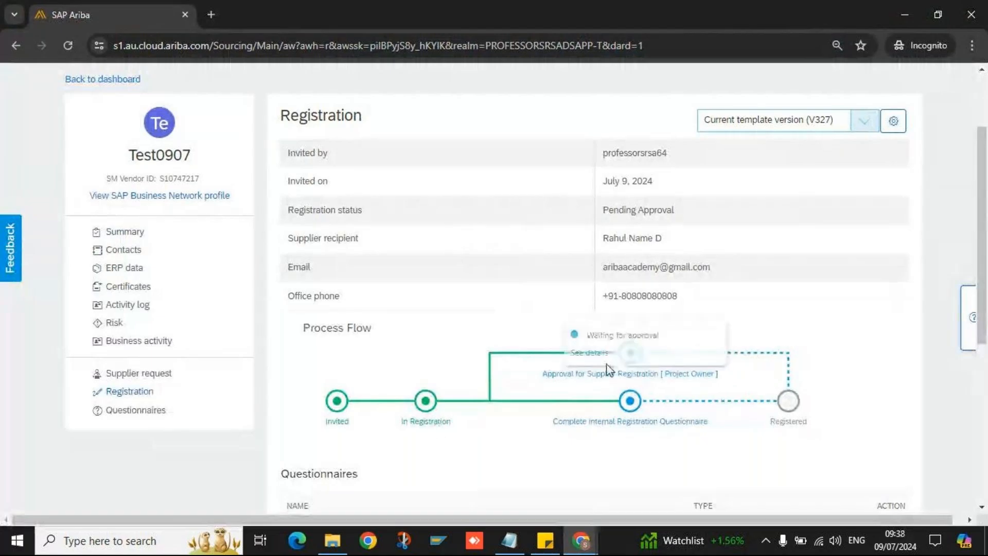
scroll(647, 379, down, 1)
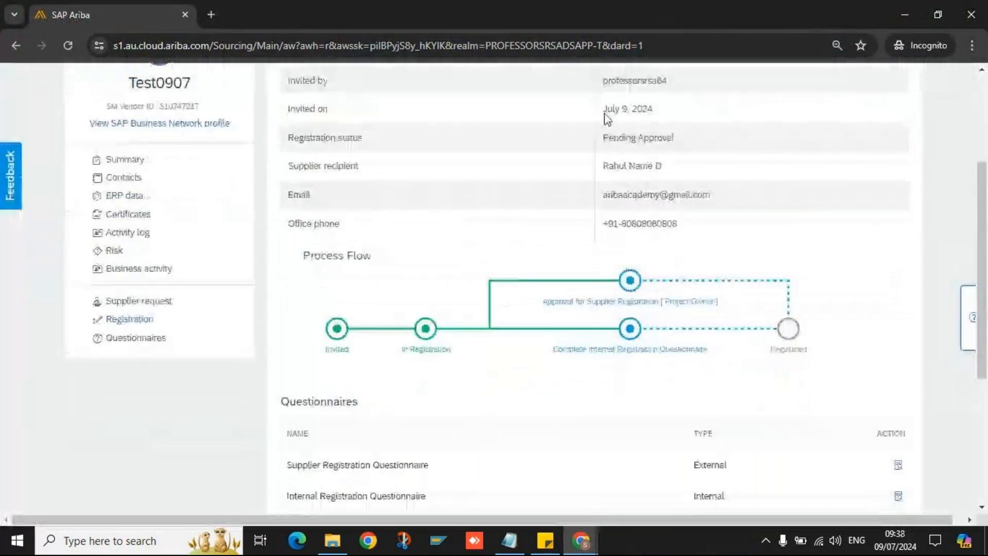
drag(288, 138, 362, 138)
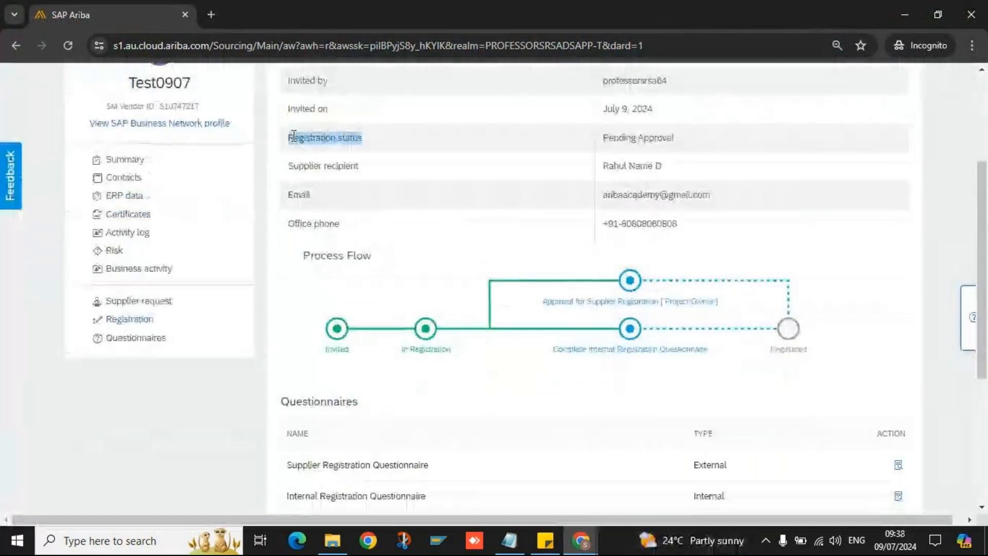
triple_click(621, 137)
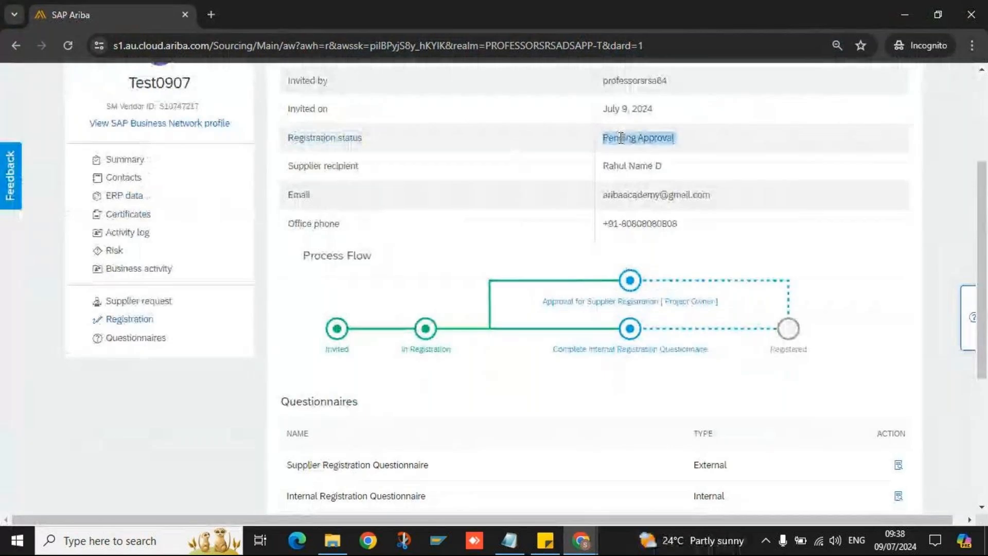
scroll(621, 137, down, 1)
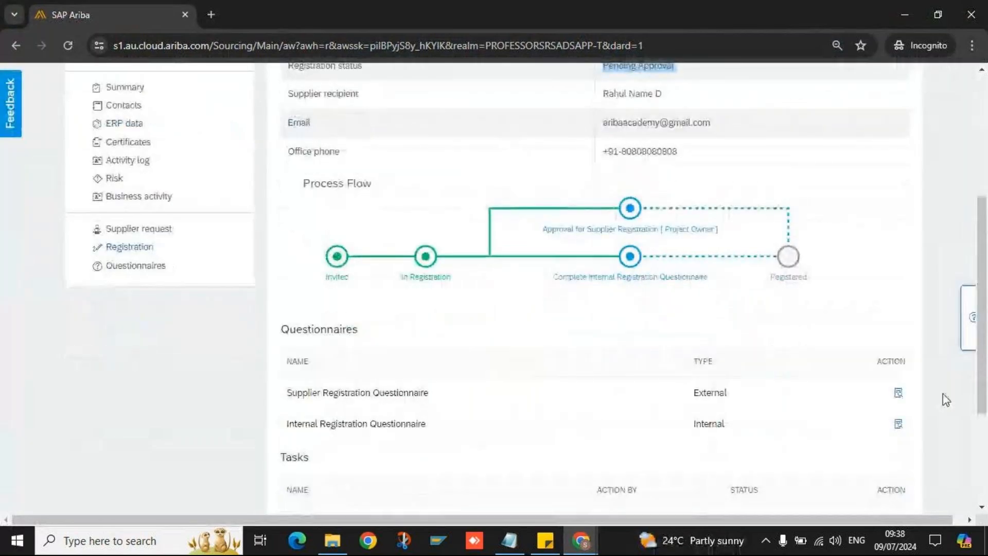
click(898, 392)
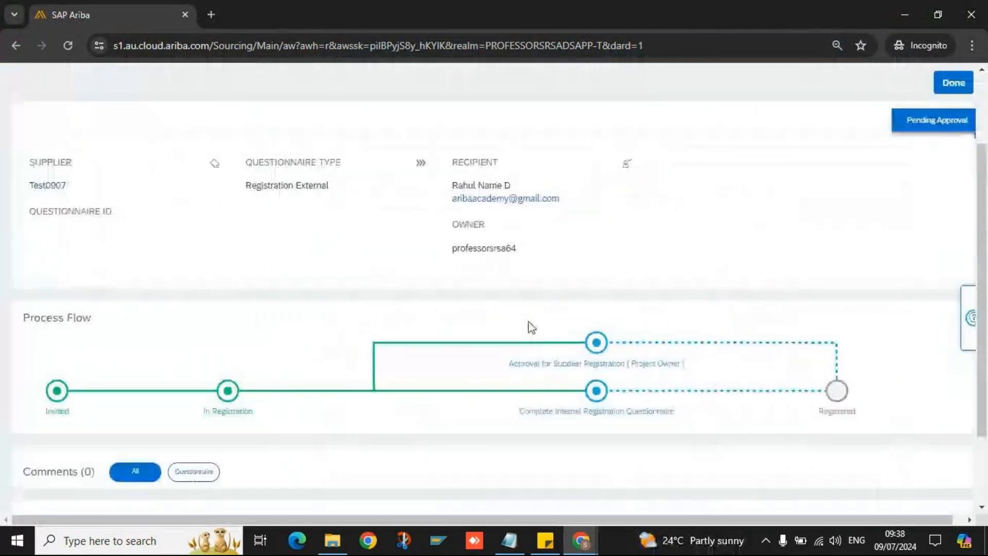
scroll(422, 359, down, 2)
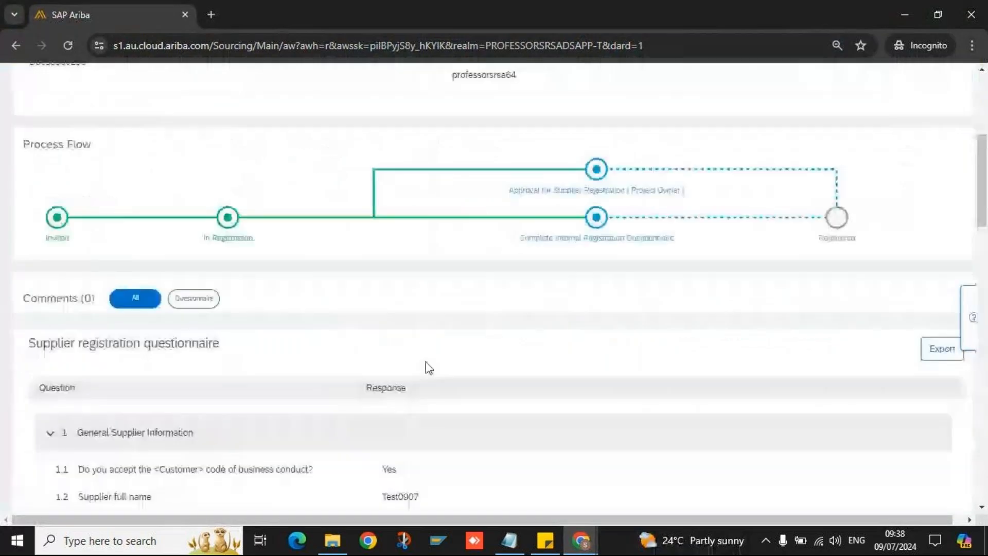
scroll(897, 308, down, 5)
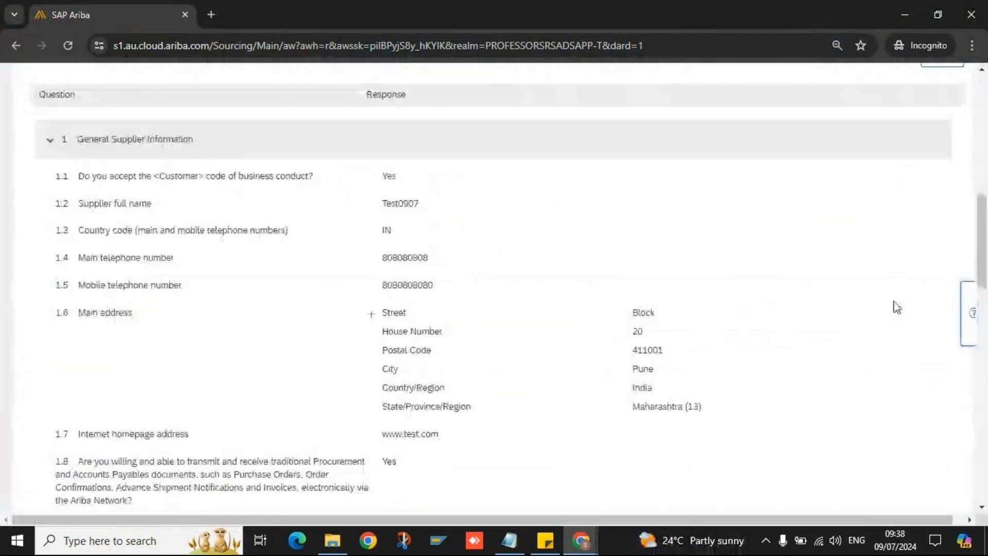
scroll(897, 308, down, 8)
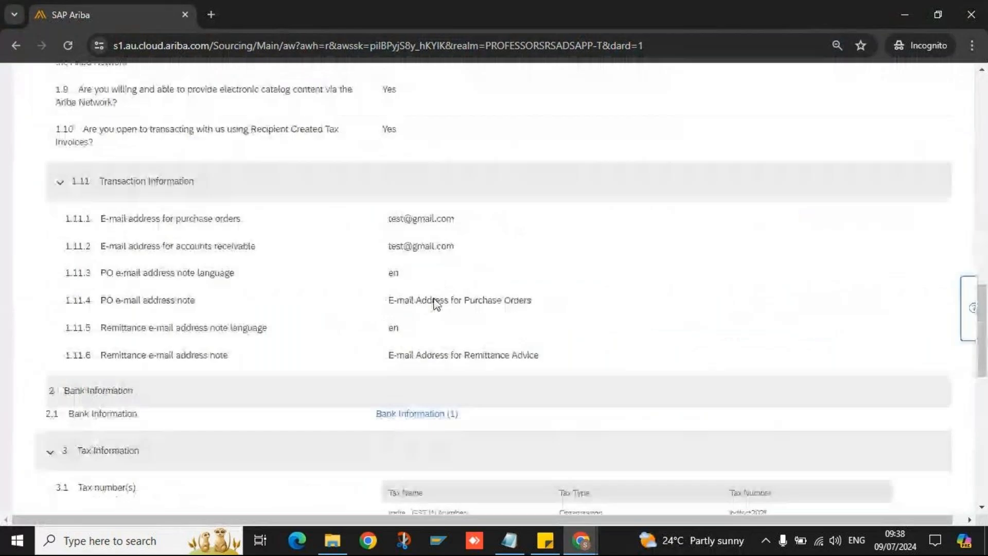
scroll(435, 304, down, 1)
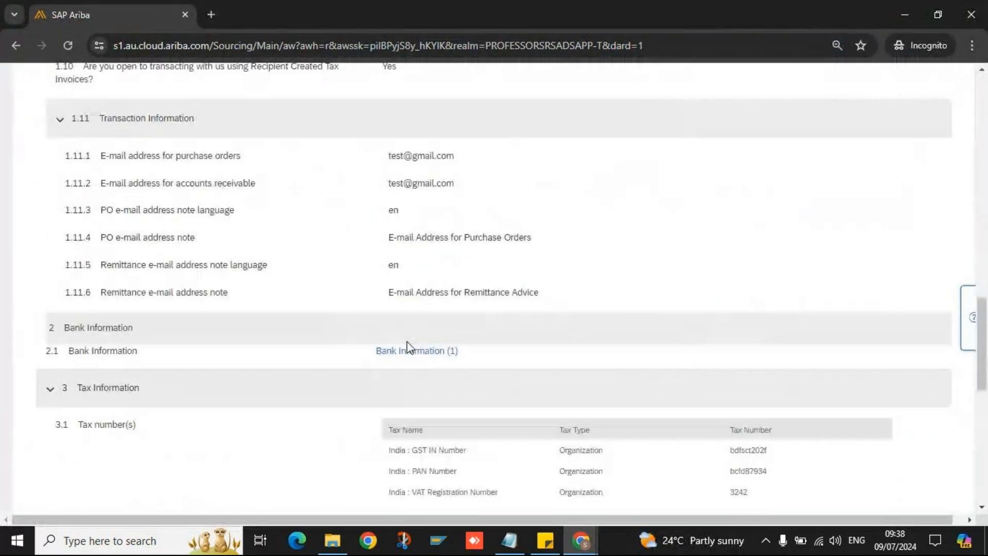
scroll(407, 346, down, 3)
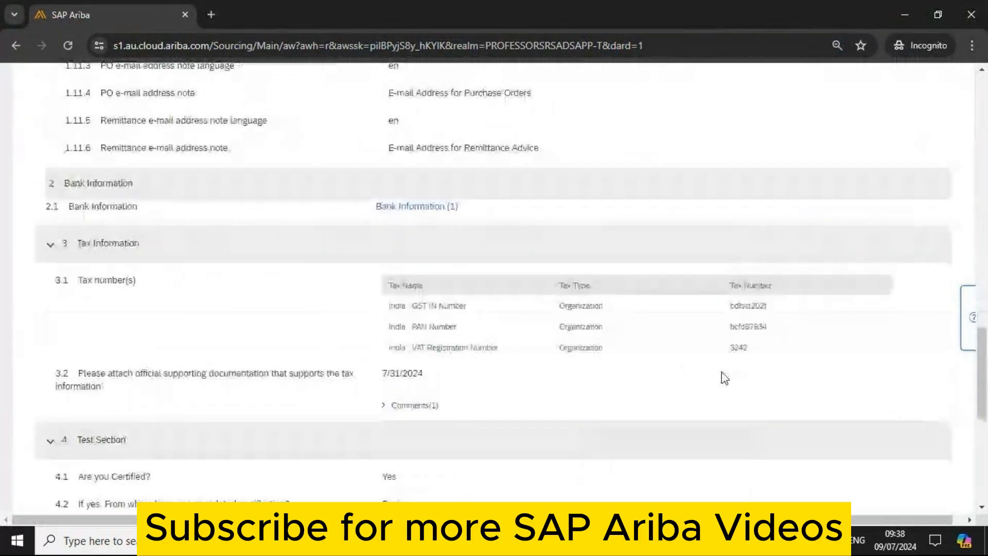
scroll(429, 380, down, 3)
scroll(431, 381, down, 4)
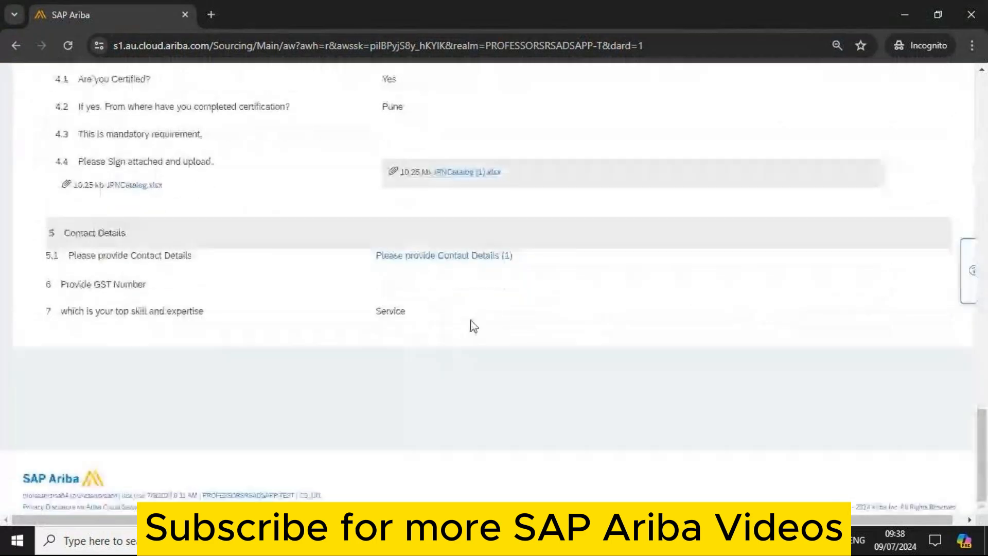
scroll(514, 355, up, 15)
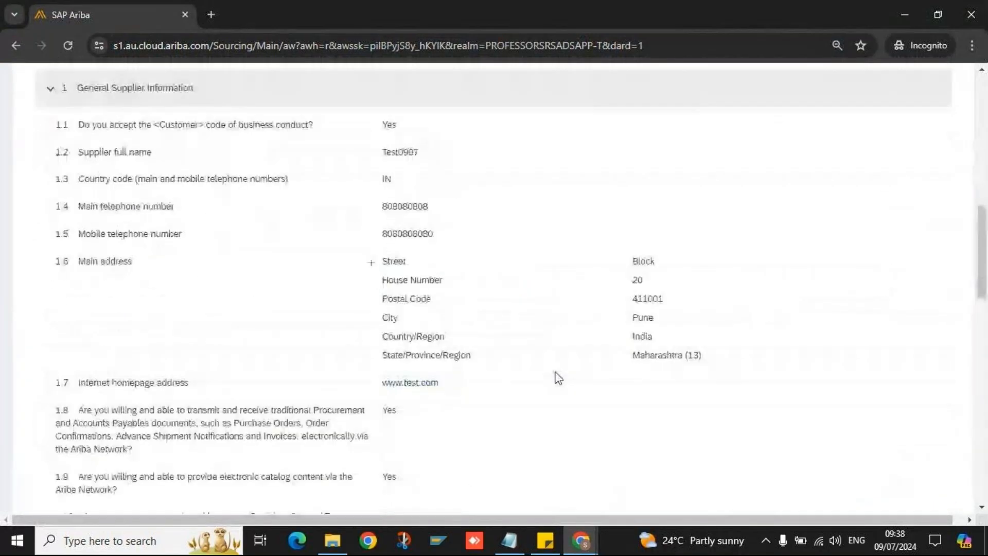
scroll(558, 378, up, 7)
scroll(832, 293, up, 3)
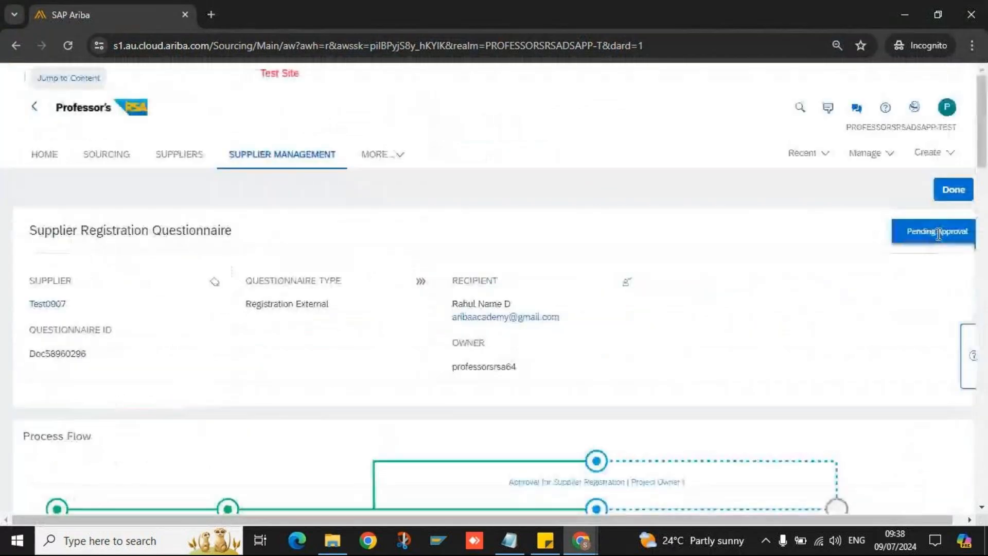
- Highlight the Pending Approval status and the Registration External questionnaire type
triple_click(938, 234)
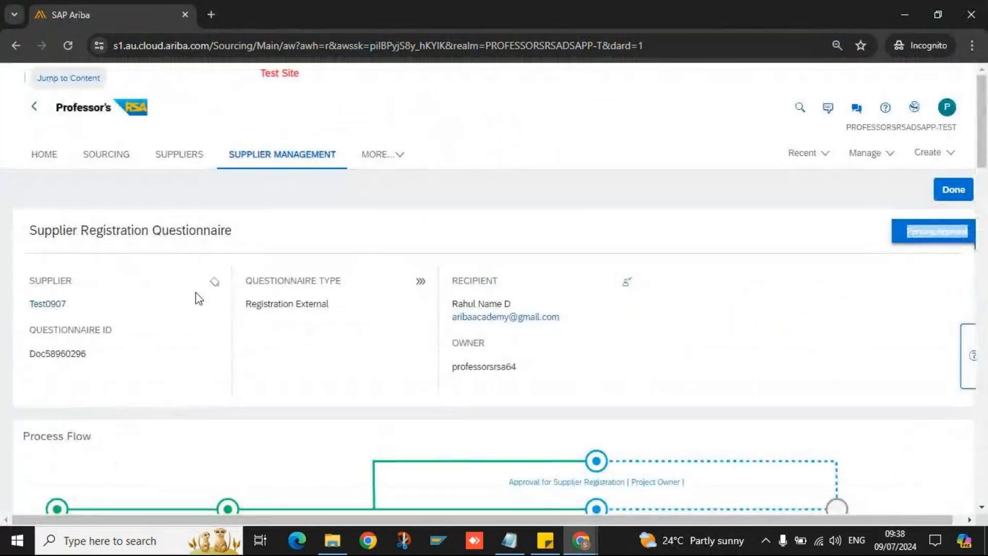
triple_click(258, 309)
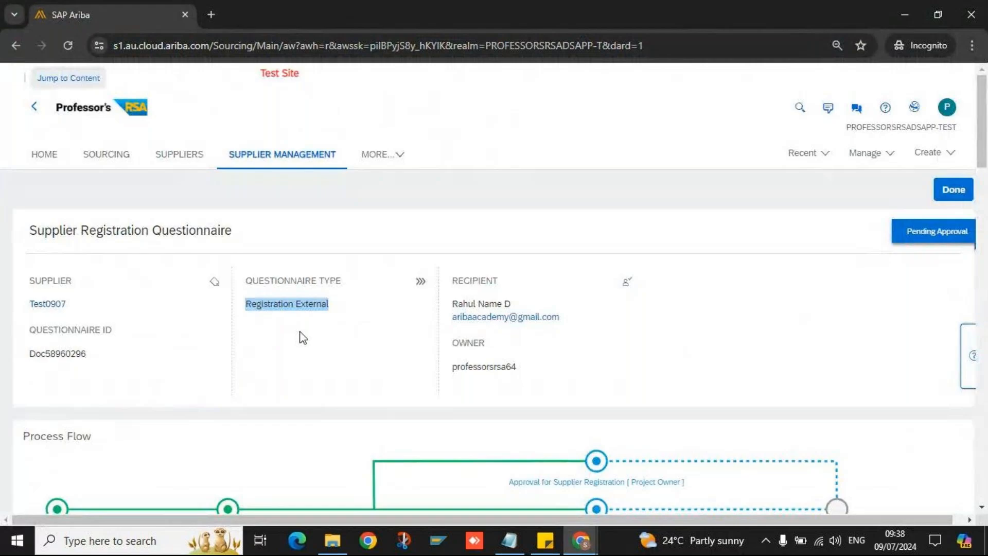
drag(252, 304, 329, 303)
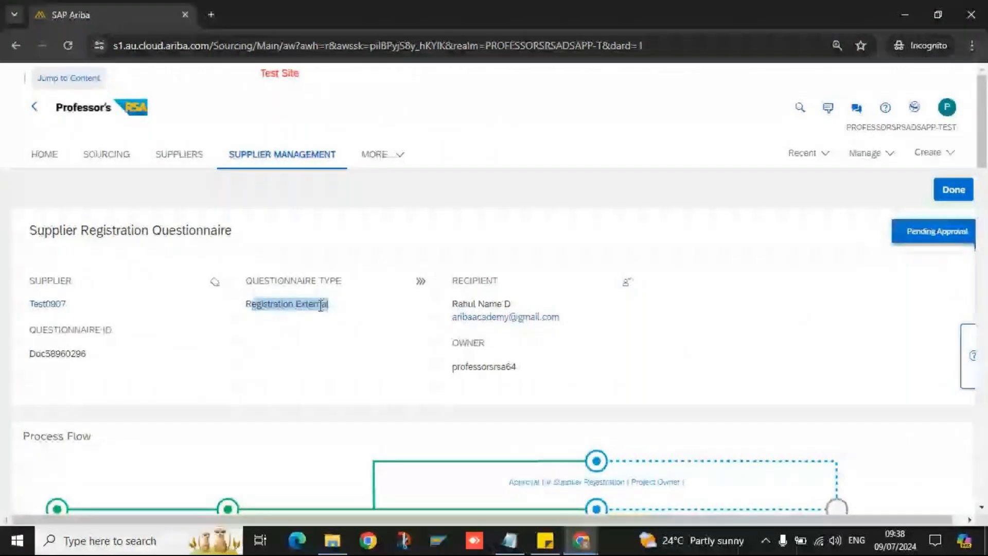
double_click(283, 305)
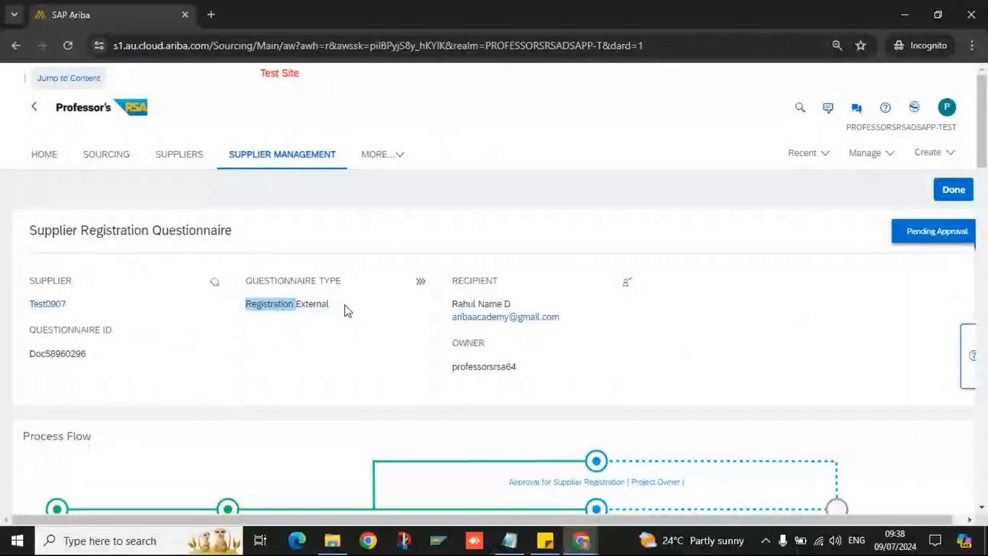
double_click(308, 303)
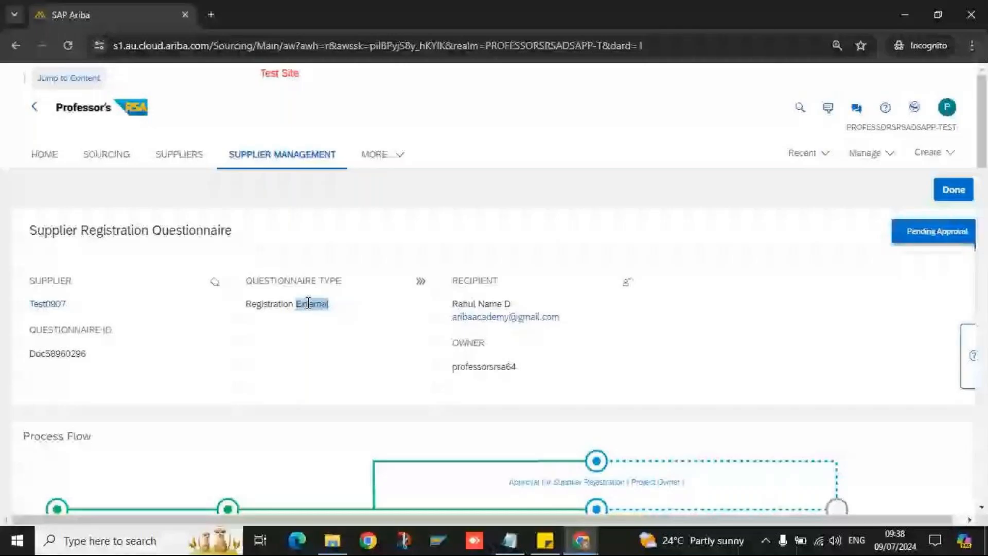
double_click(285, 281)
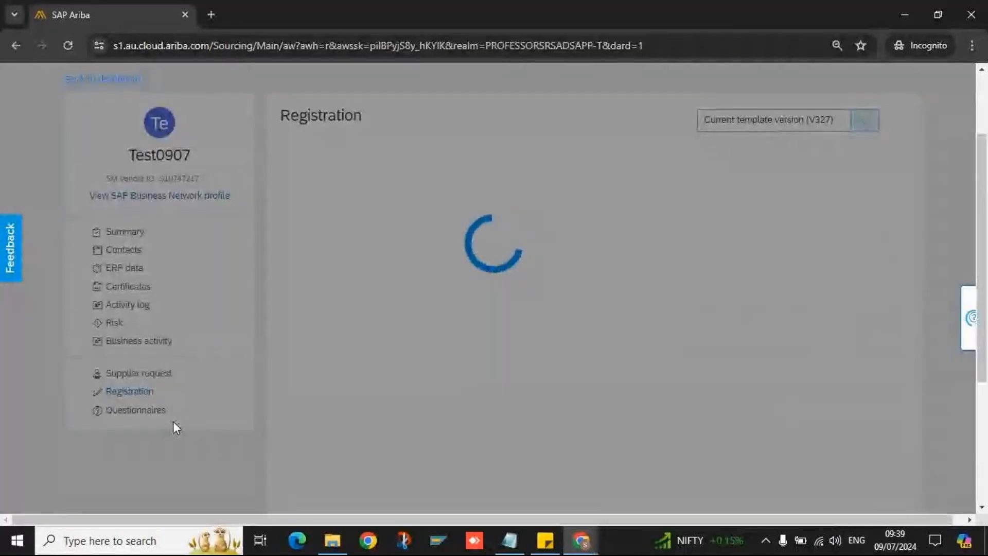
scroll(459, 339, down, 2)
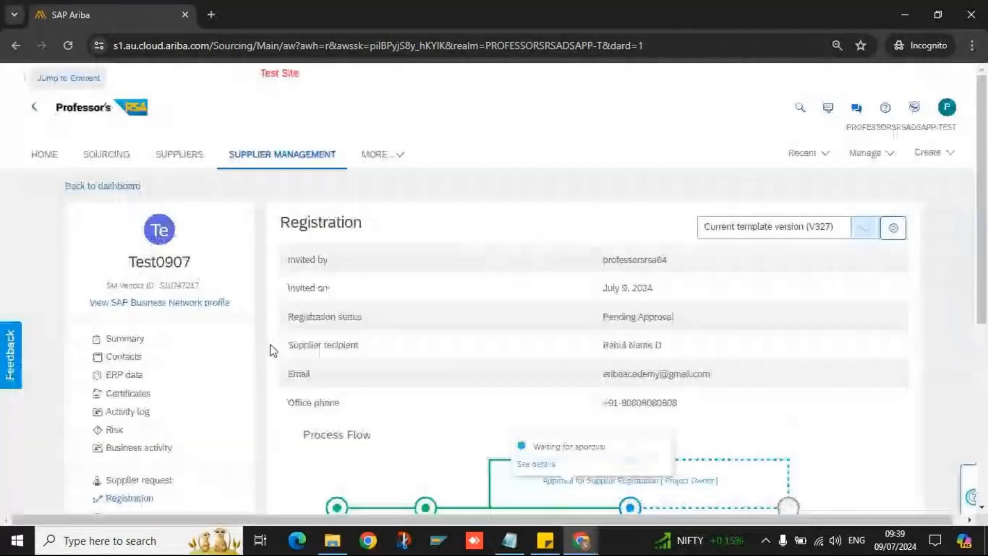
click(125, 338)
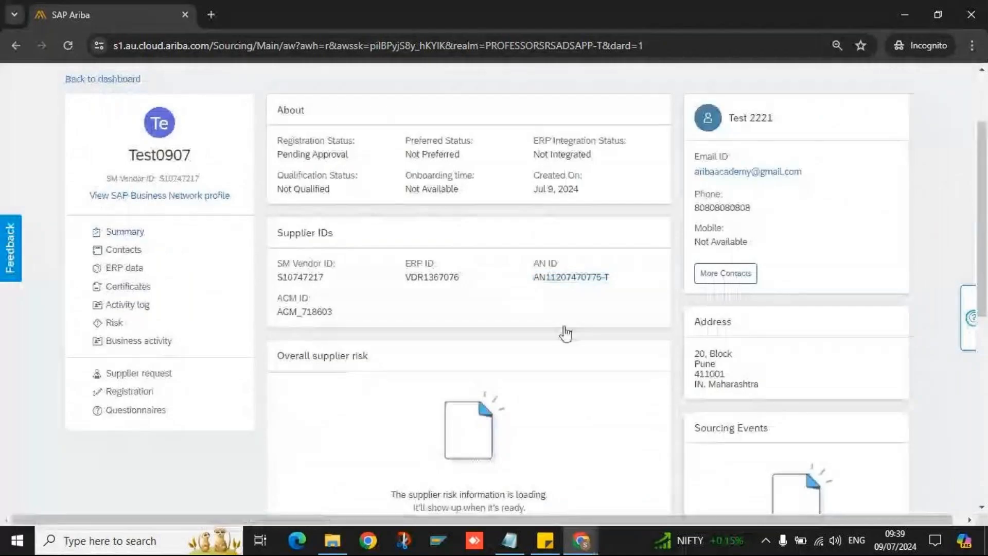
triple_click(569, 273)
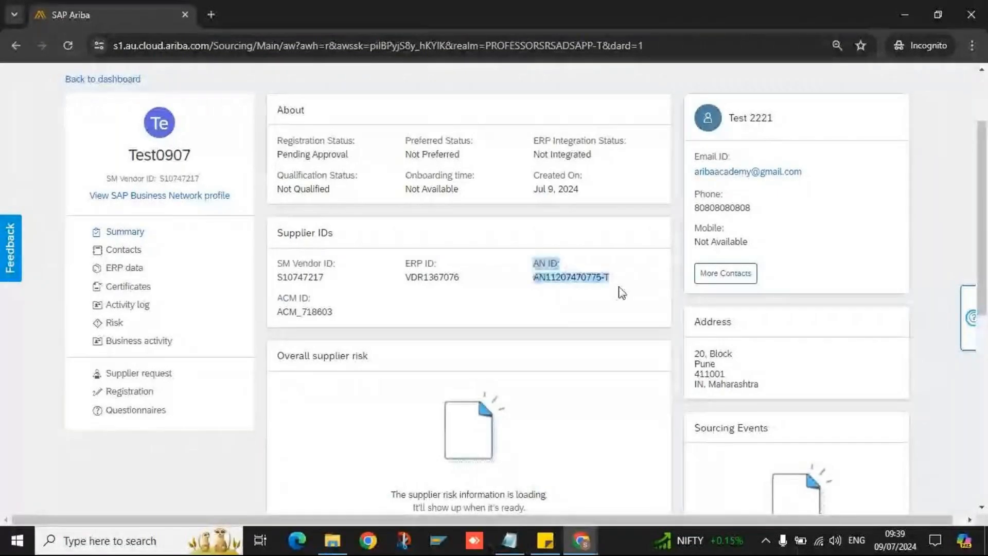
click(314, 300)
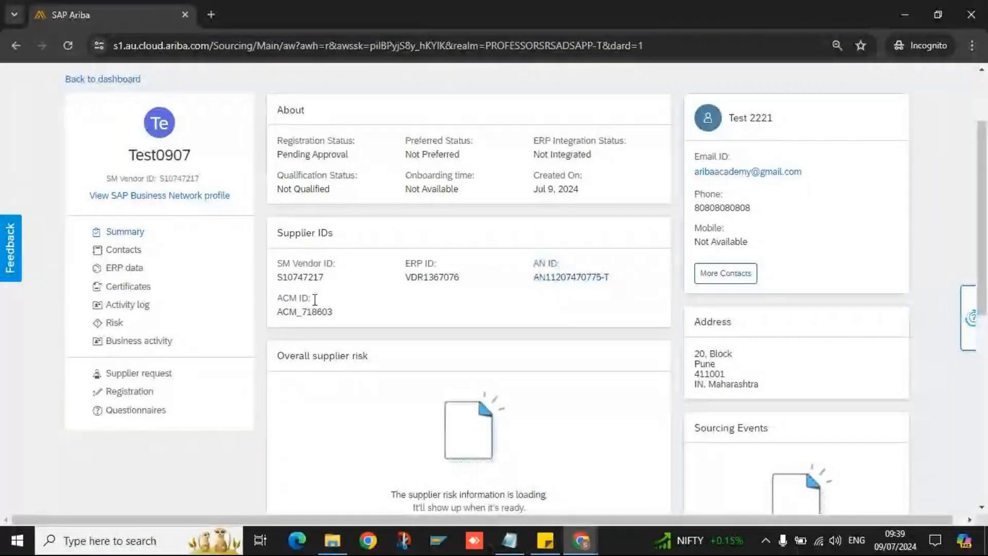
triple_click(315, 300)
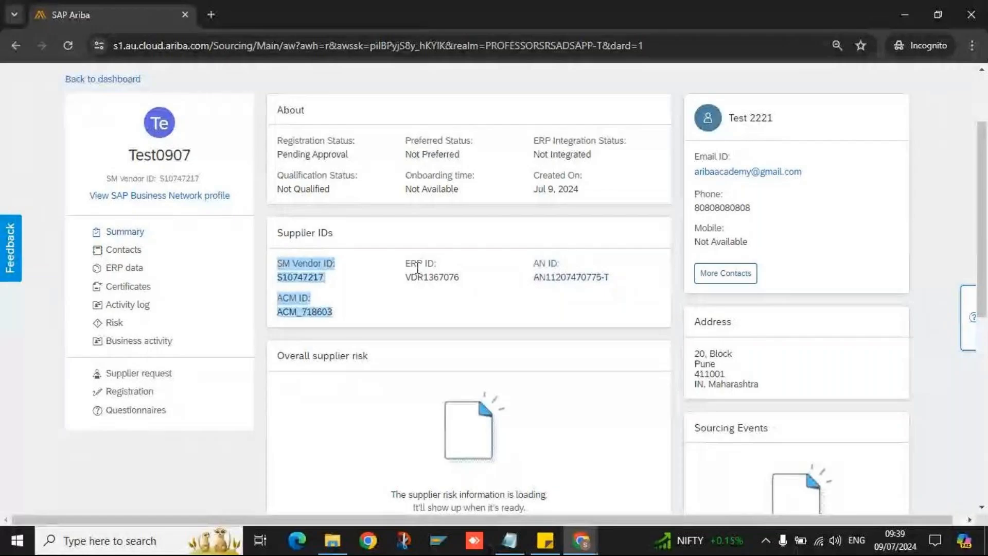
drag(418, 268, 309, 299)
triple_click(566, 277)
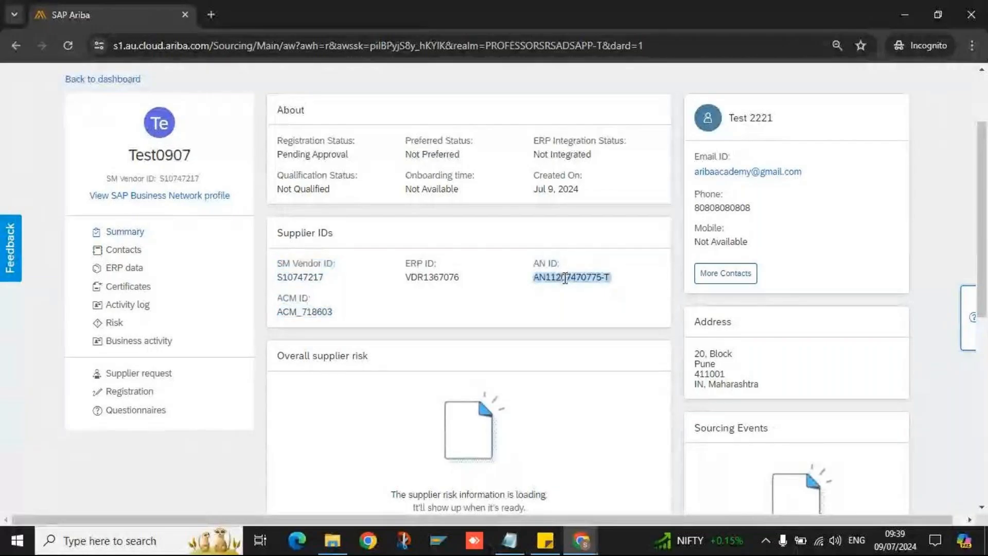
click(131, 390)
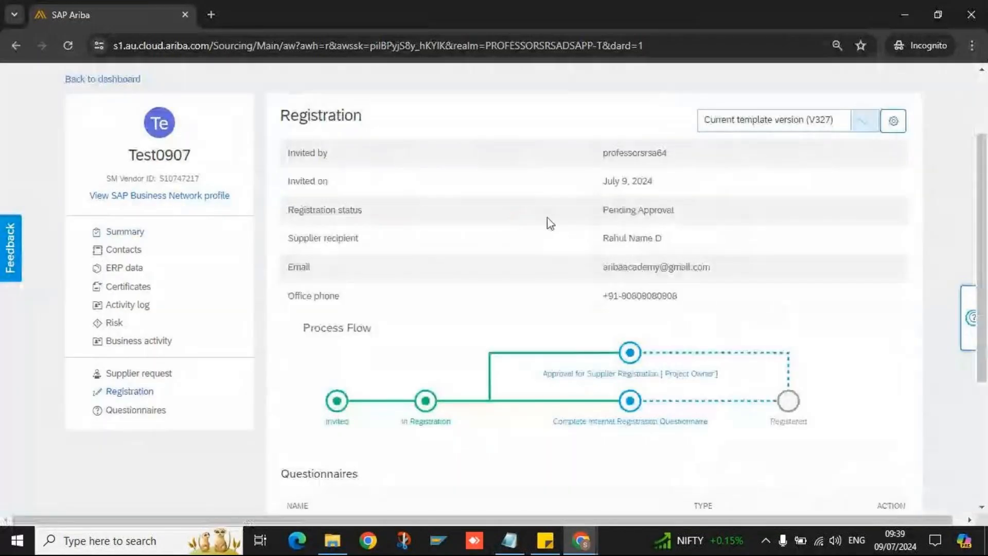
click(125, 232)
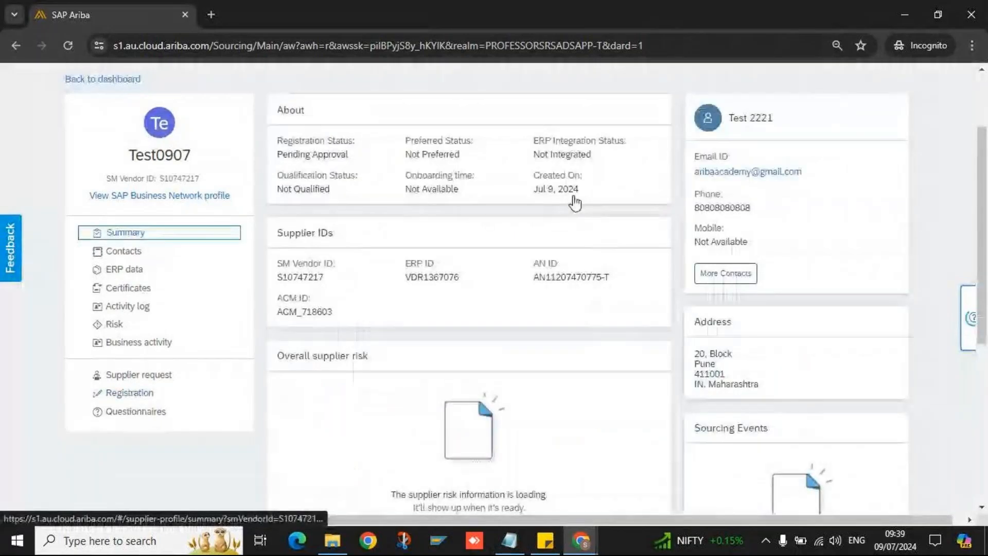
triple_click(564, 279)
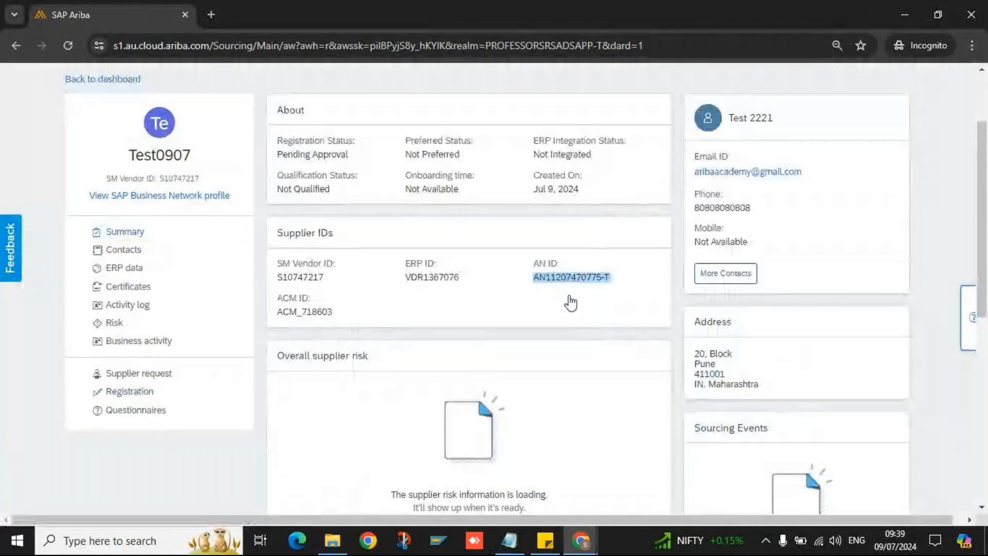
click(569, 299)
drag(533, 278, 623, 282)
click(594, 275)
double_click(595, 275)
click(554, 300)
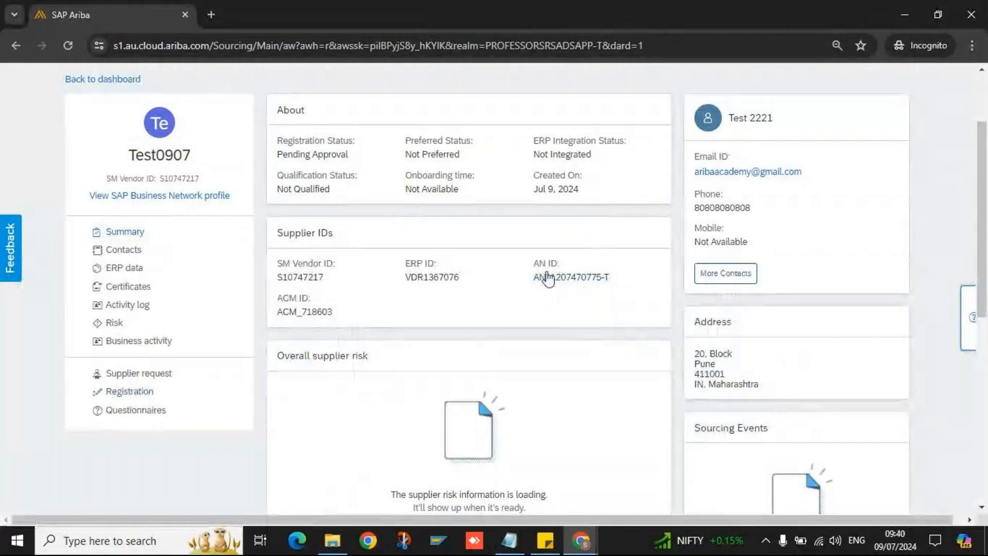
drag(533, 277, 603, 276)
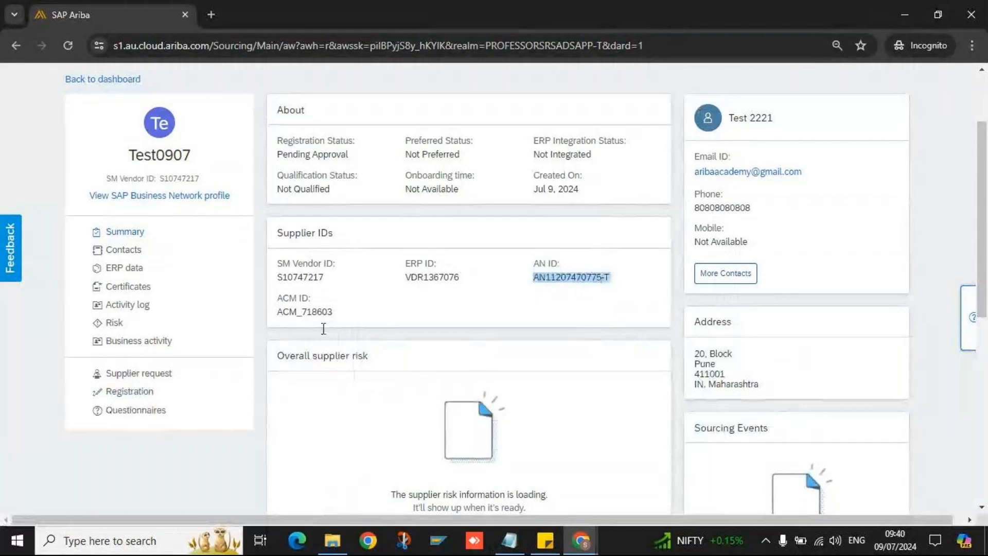
click(138, 392)
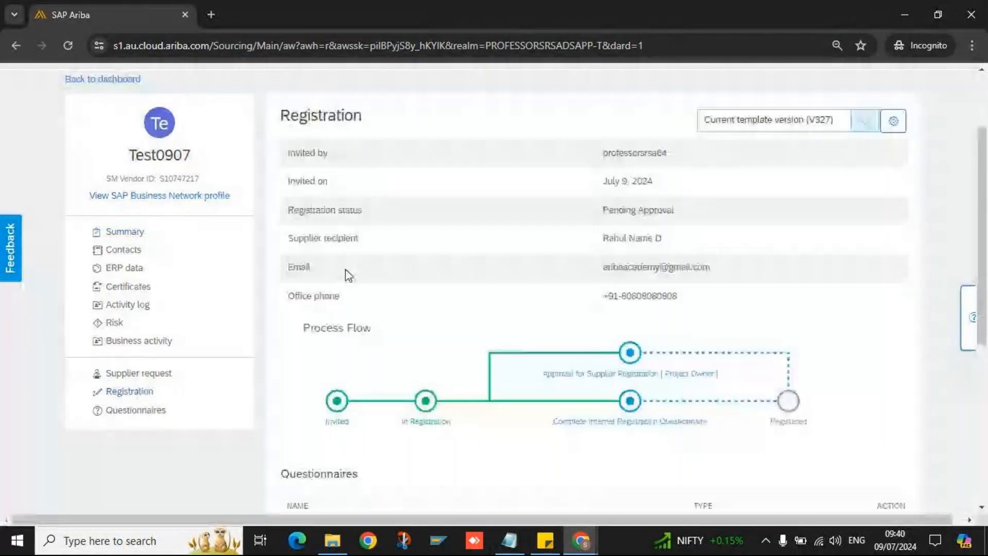
- Point out the Pending Approval status and the Approval for Supplier Registration task's owner and In Approval status
double_click(631, 212)
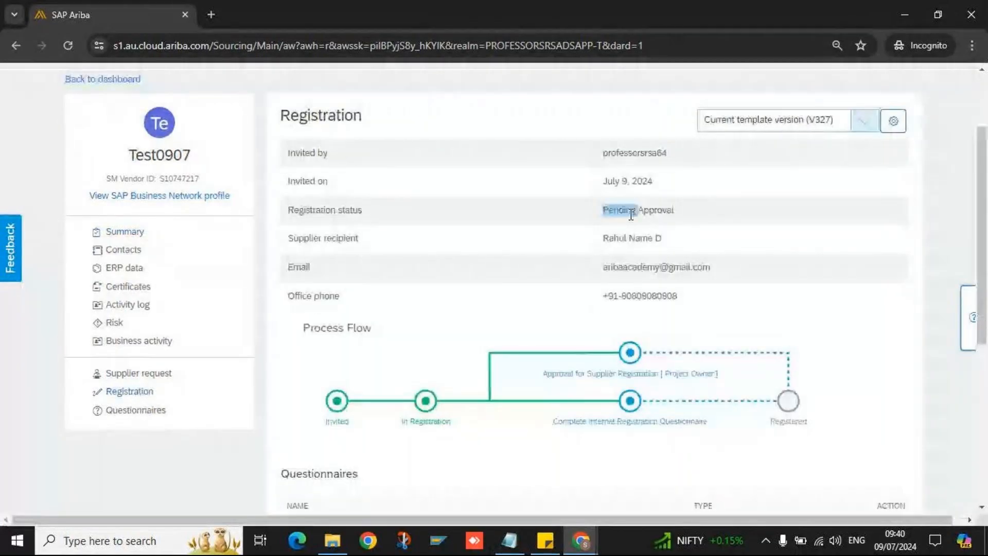
triple_click(631, 214)
mouse_move(671, 379)
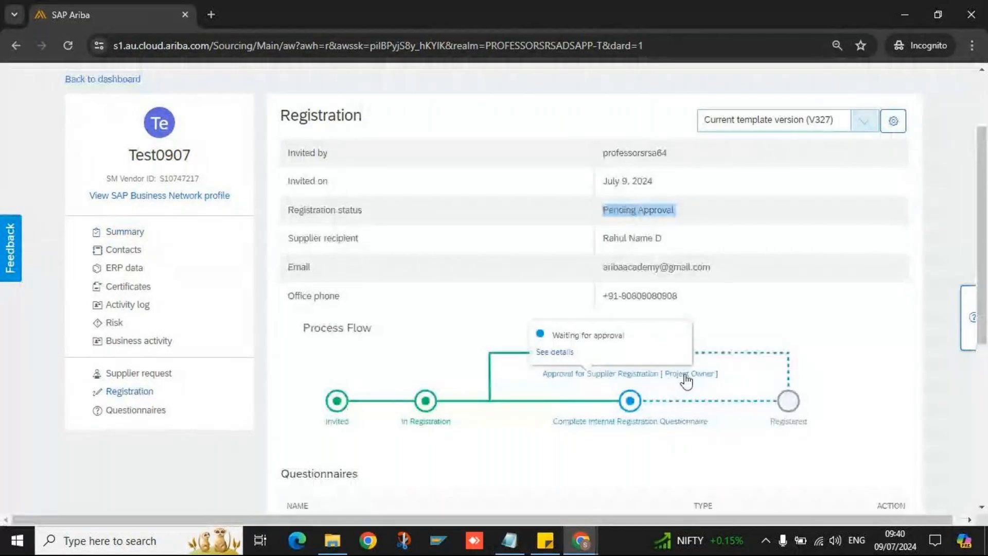
scroll(687, 380, down, 5)
double_click(312, 192)
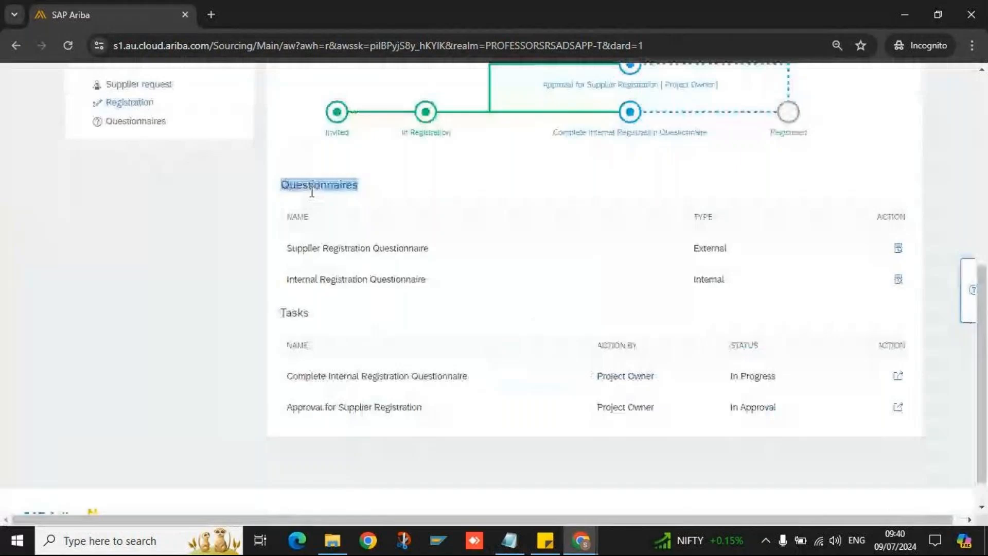
double_click(301, 312)
drag(298, 407, 412, 408)
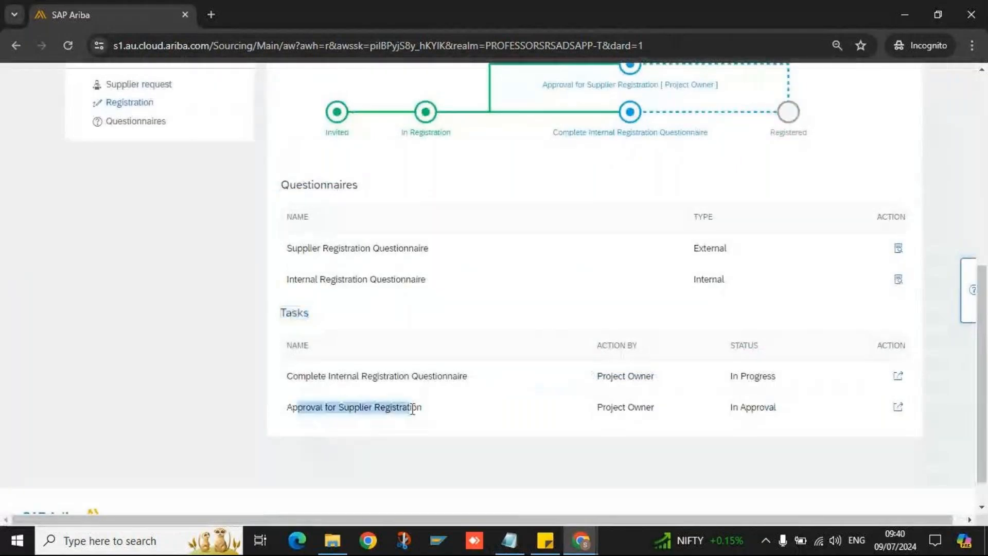
triple_click(615, 408)
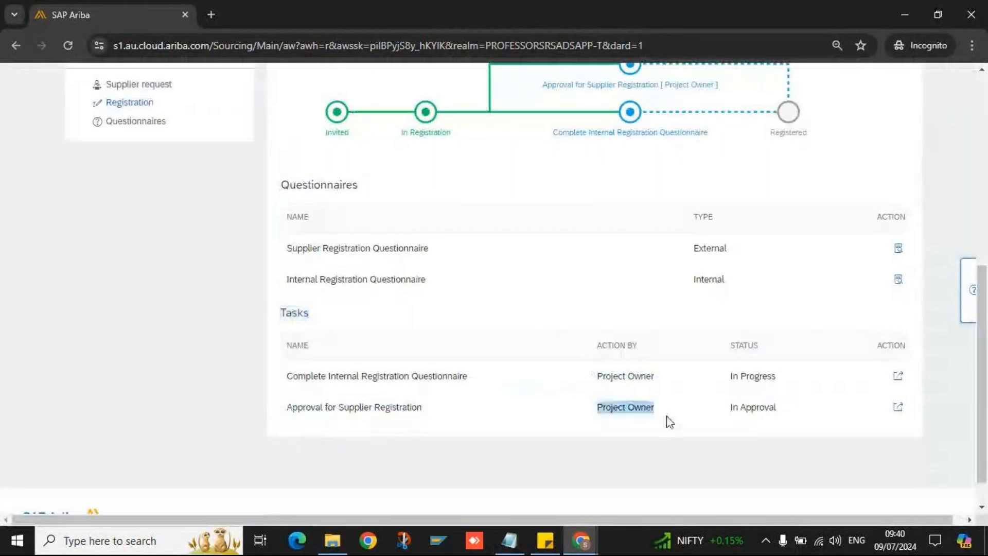
triple_click(750, 408)
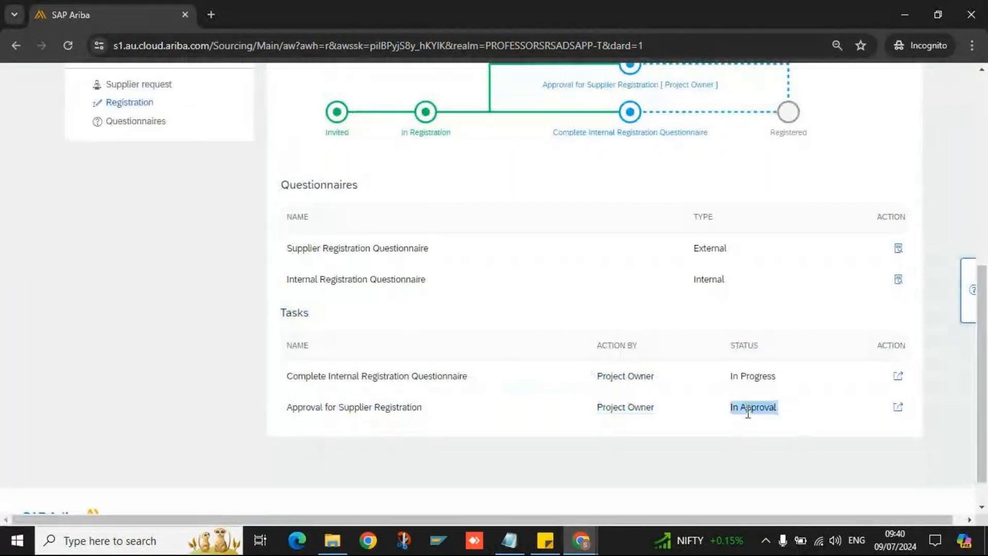
- Open the Approval for Supplier Registration task, review it, and bring up its Approve dialog
click(899, 408)
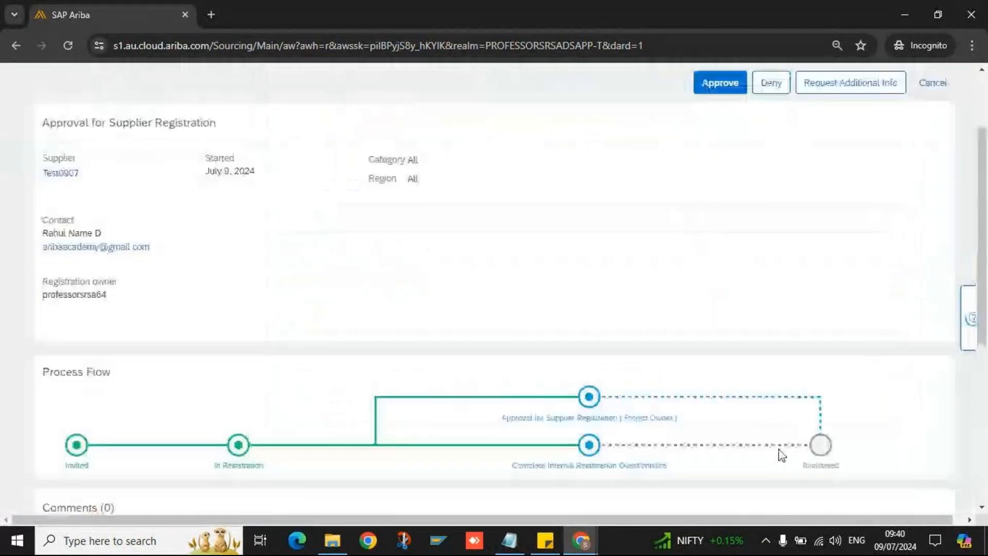
scroll(571, 249, down, 5)
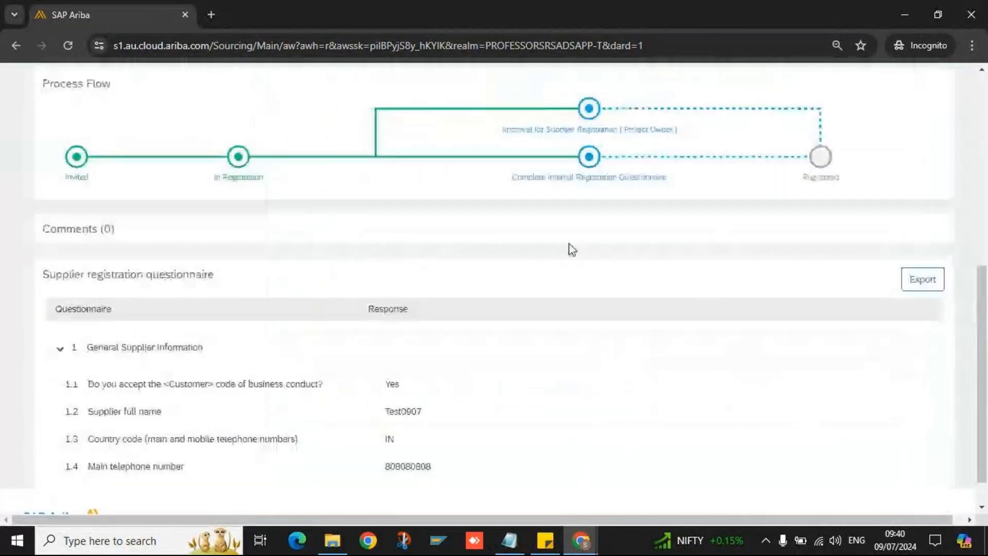
scroll(571, 249, down, 1)
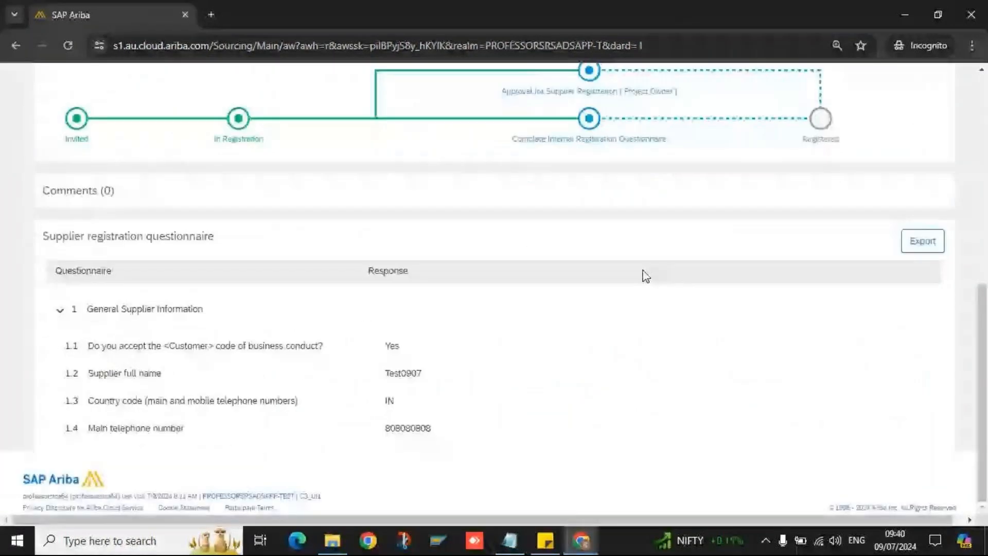
scroll(528, 368, down, 1)
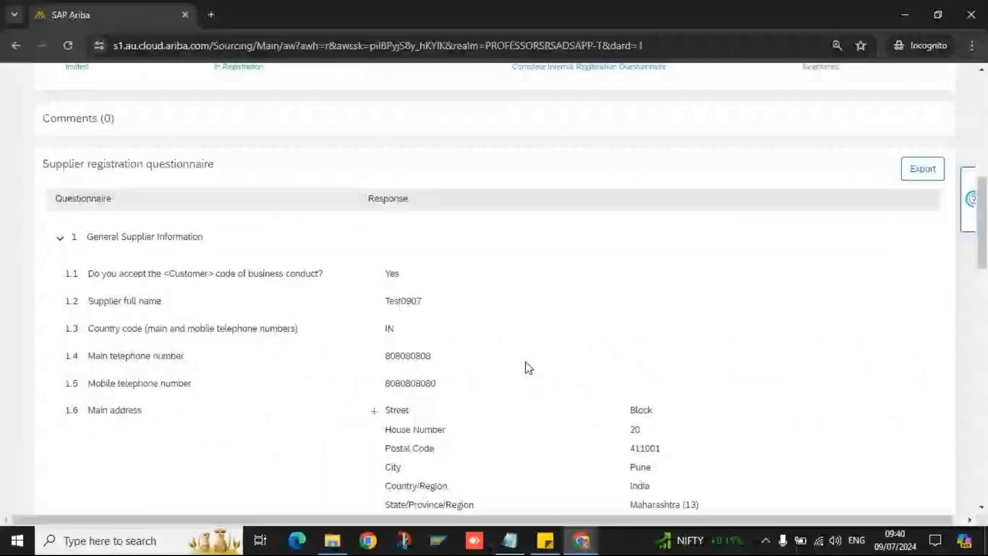
scroll(469, 307, down, 10)
scroll(470, 308, up, 10)
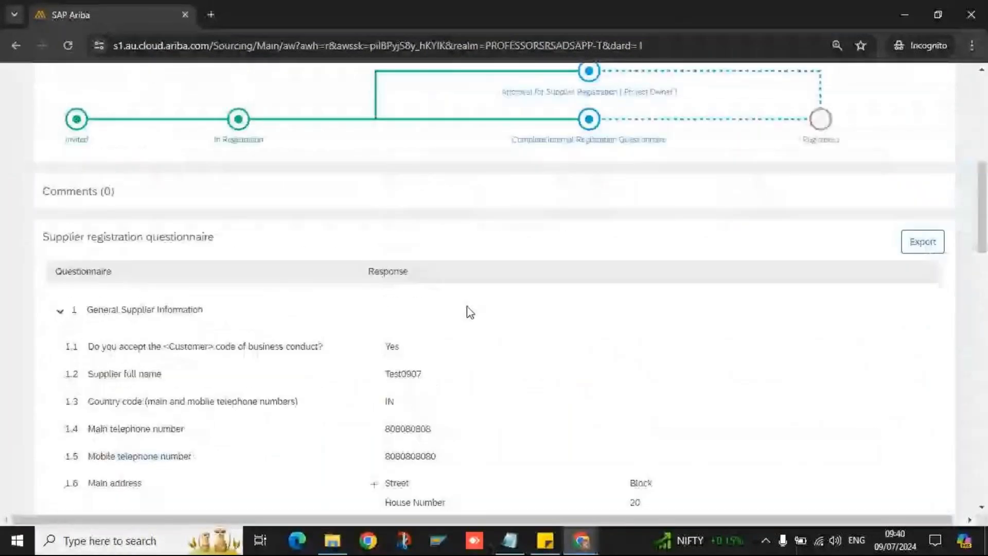
scroll(470, 311, up, 10)
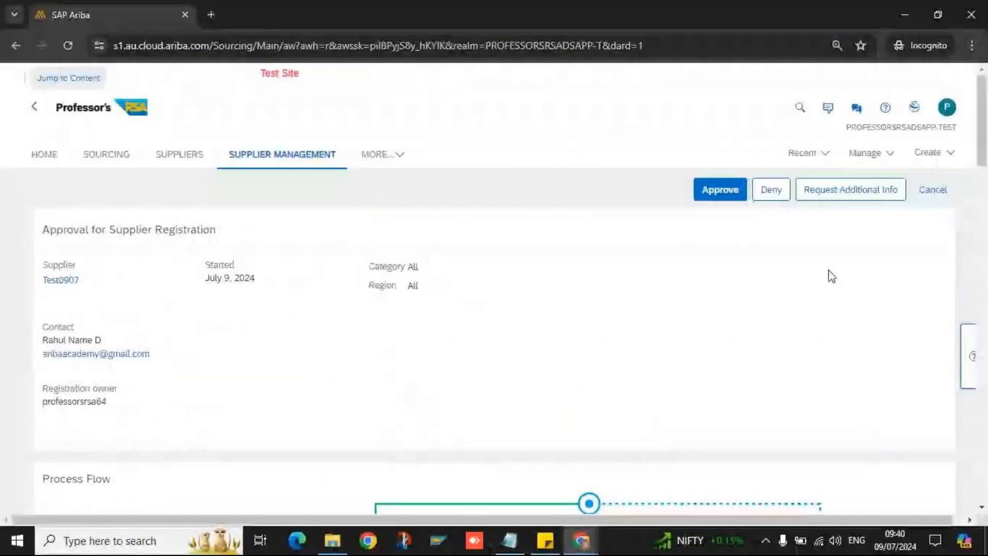
click(720, 189)
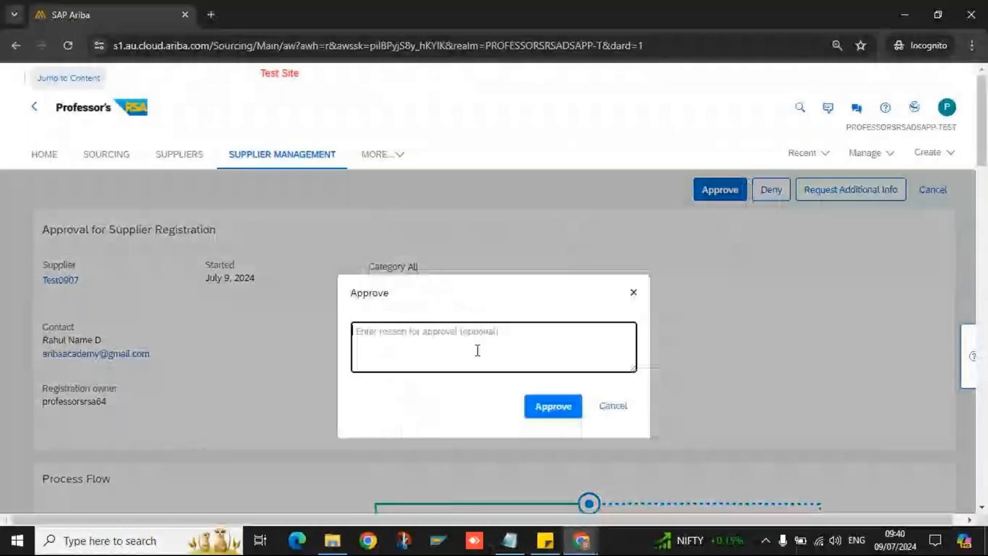
- Enter 'Approved' as the reason and submit the approval
text(Approved)
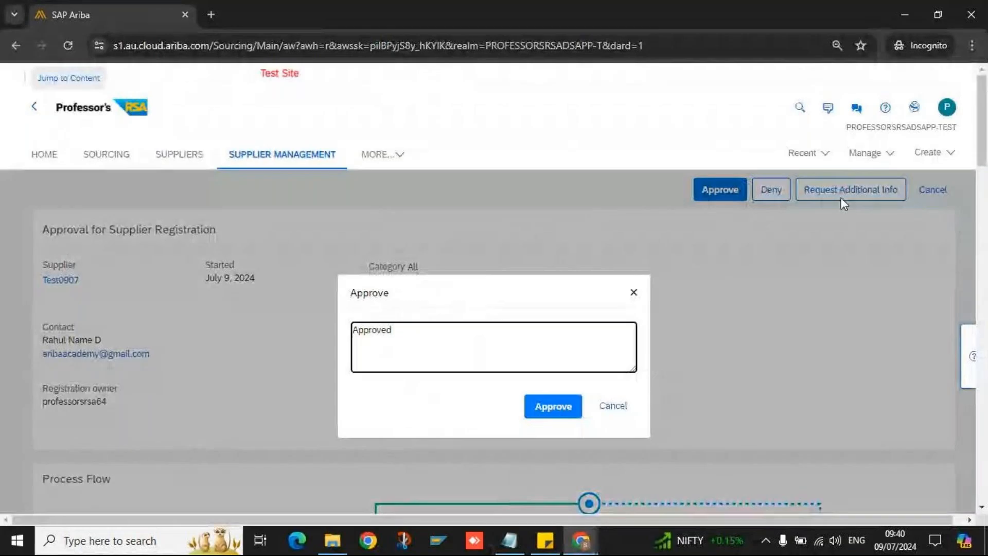
click(553, 406)
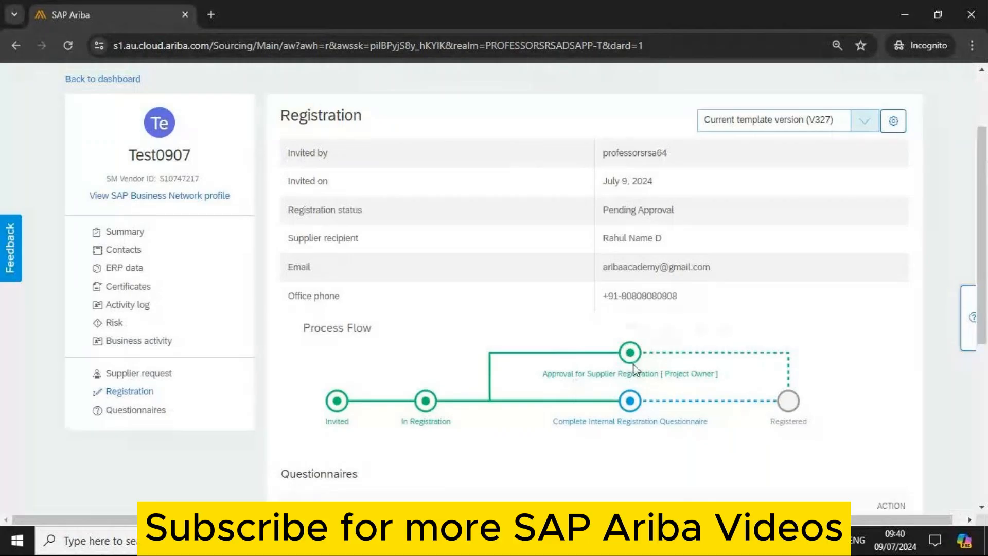
mouse_move(631, 361)
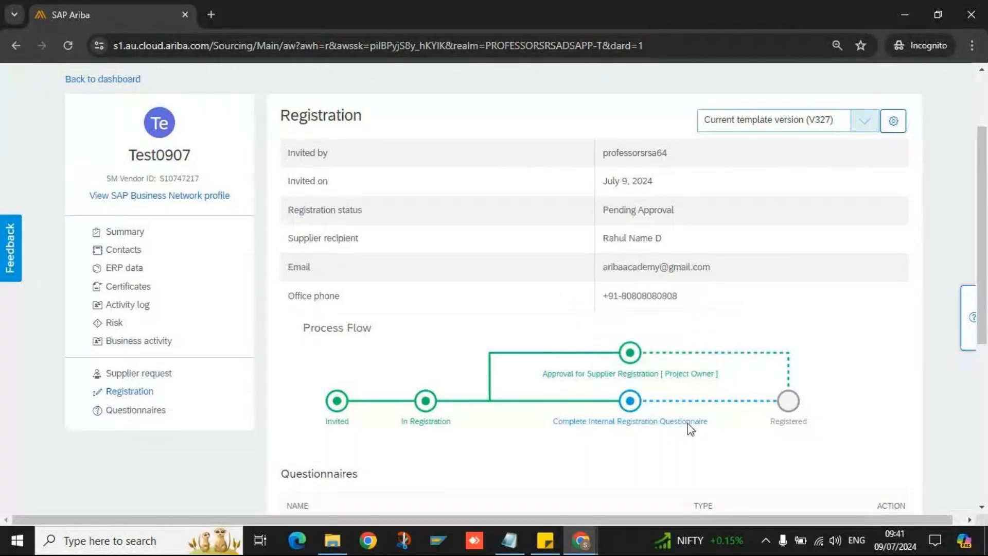
scroll(689, 423, down, 5)
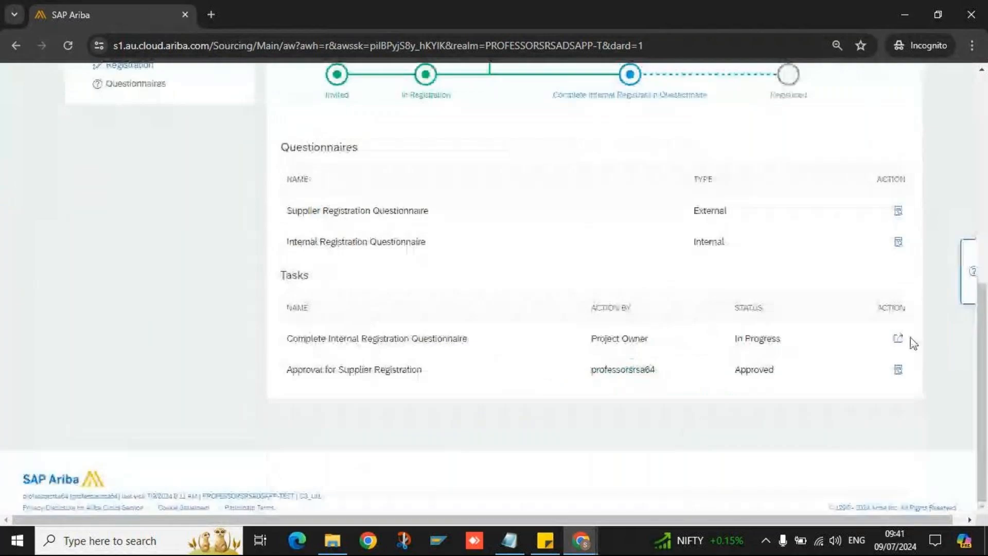
double_click(709, 242)
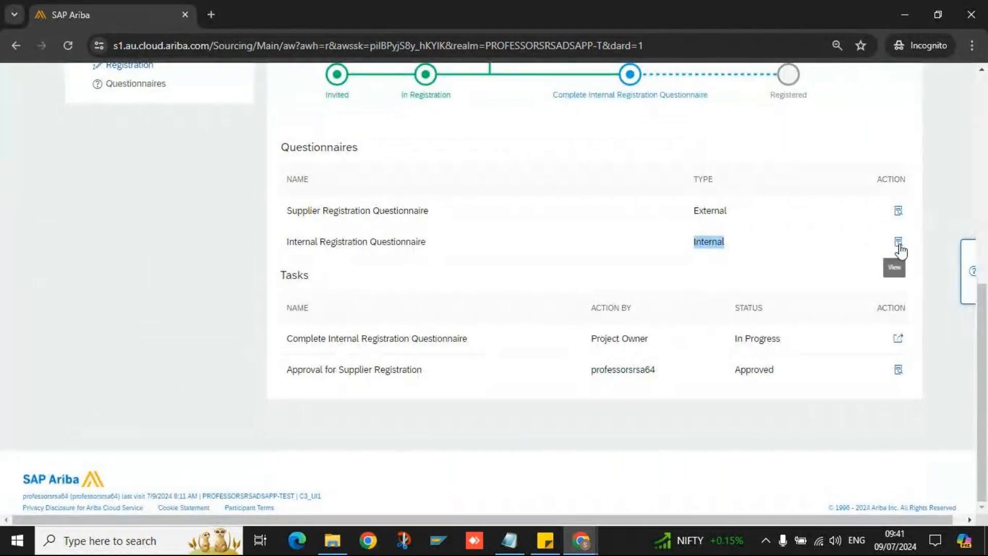
click(626, 128)
scroll(616, 170, up, 1)
scroll(616, 171, up, 1)
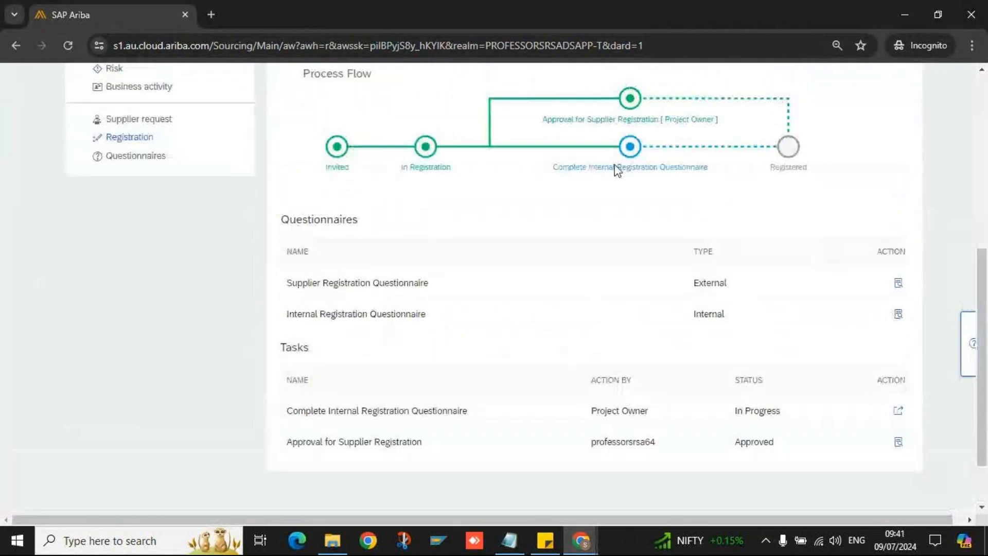
mouse_move(690, 109)
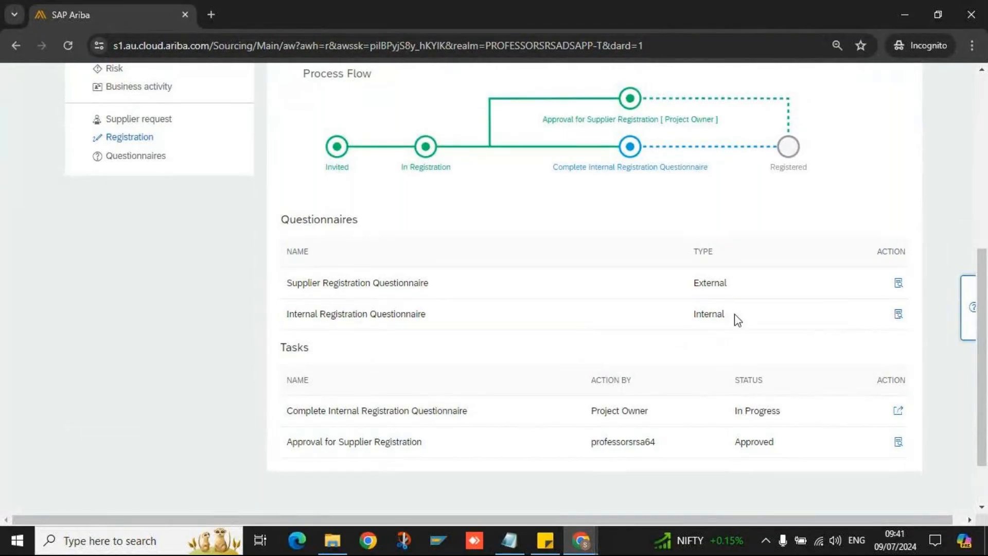
- Open the Internal Registration Questionnaire and switch its answers into Edit mode
click(898, 313)
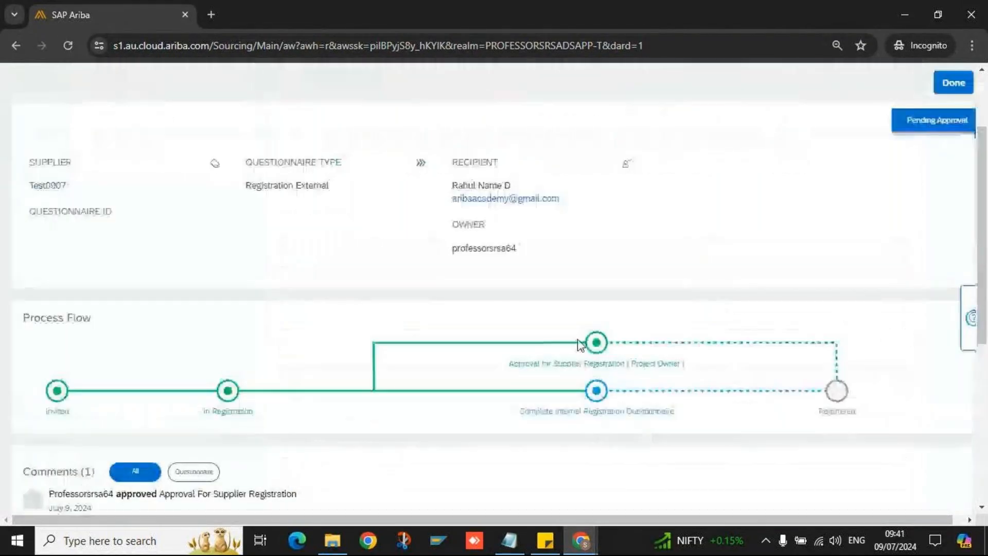
scroll(644, 342, down, 1)
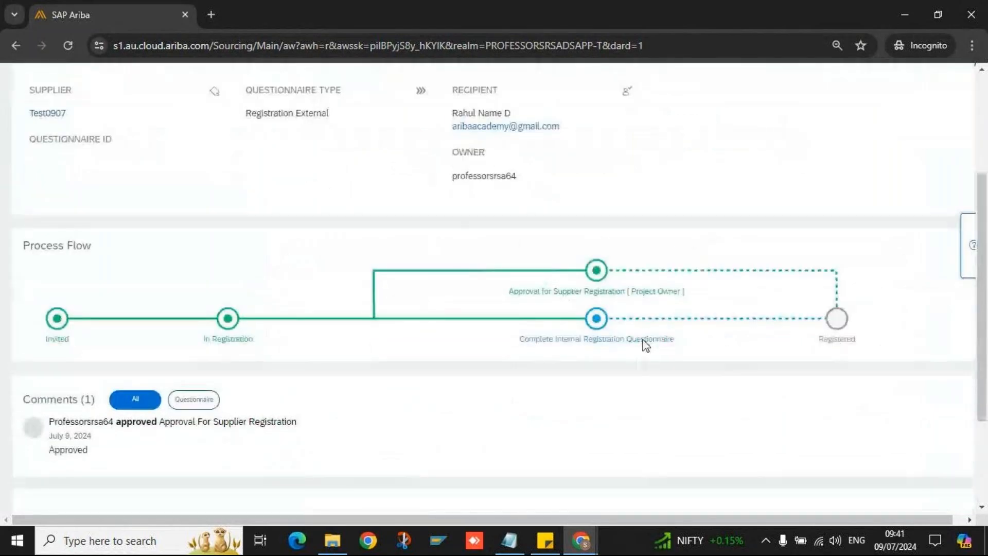
scroll(645, 344, down, 4)
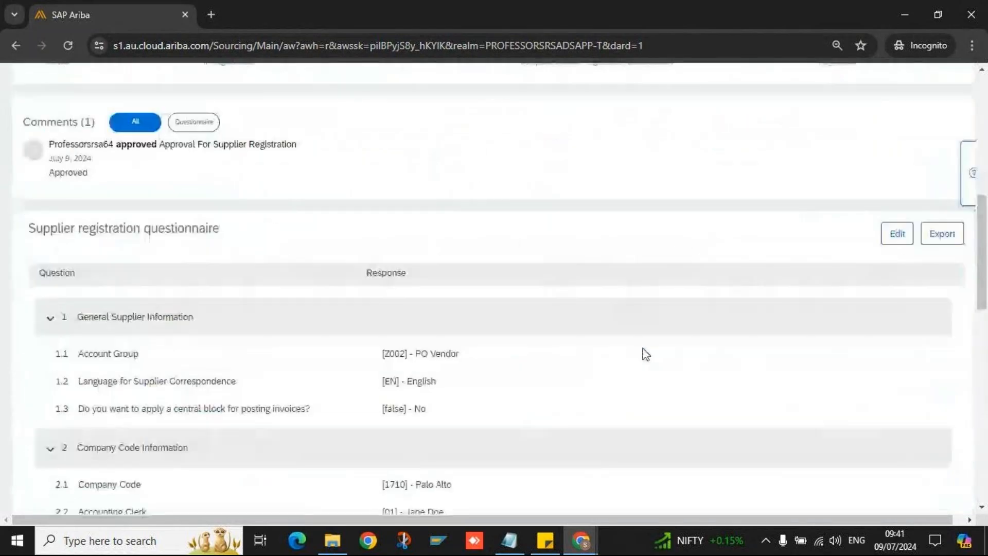
click(897, 234)
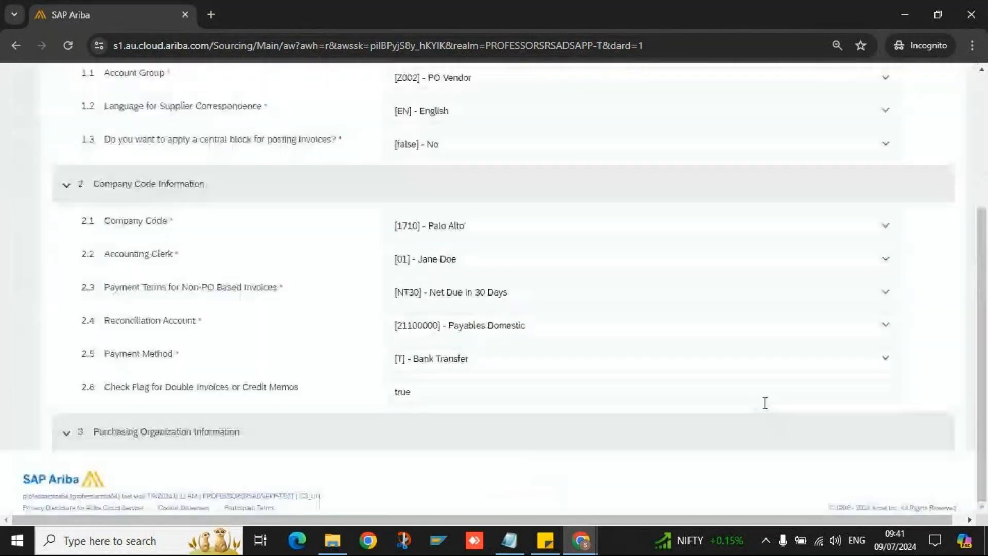
scroll(563, 270, up, 3)
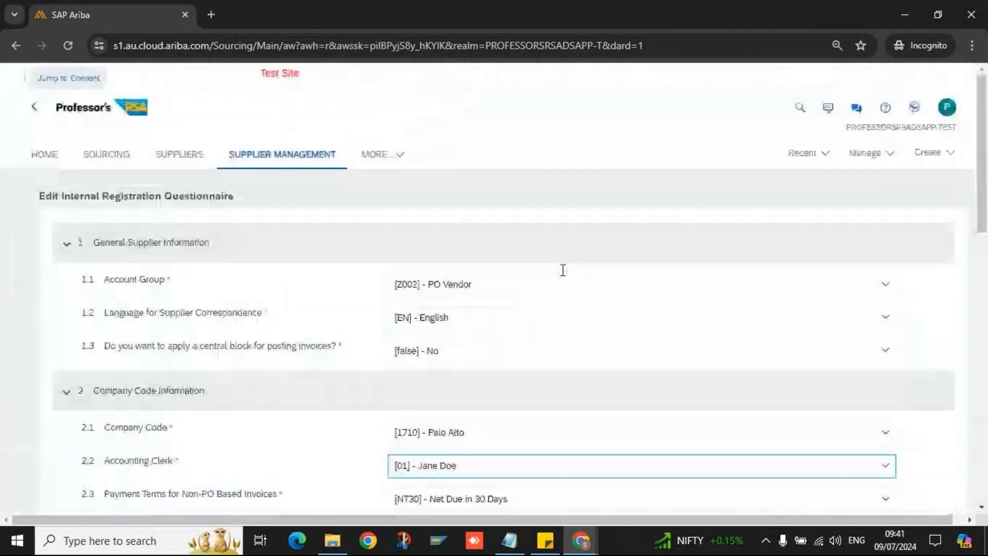
triple_click(163, 316)
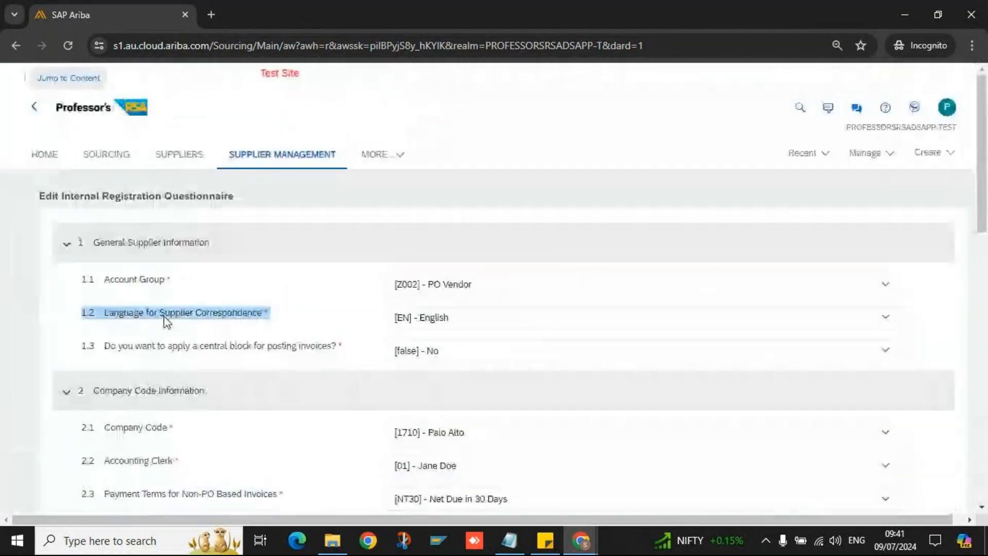
triple_click(286, 350)
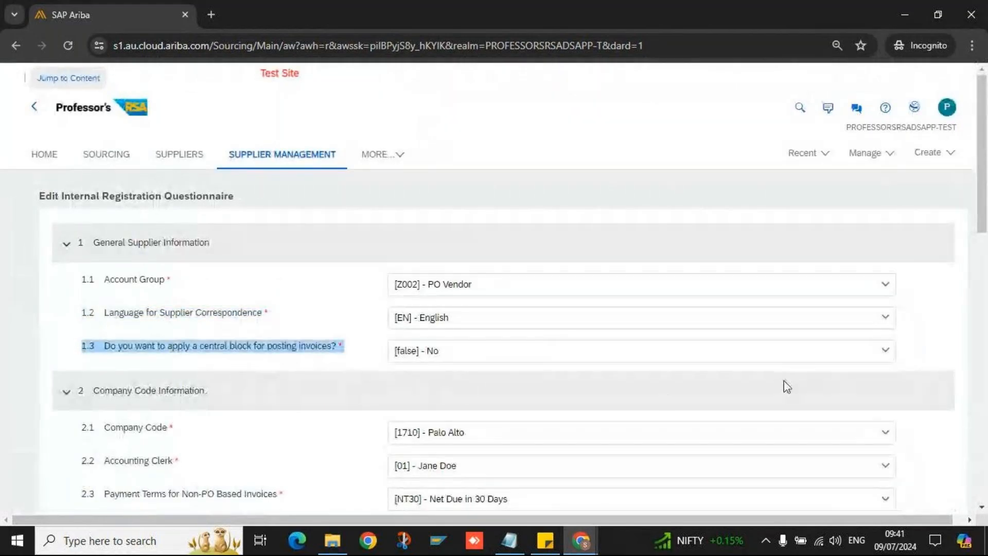
scroll(881, 367, down, 4)
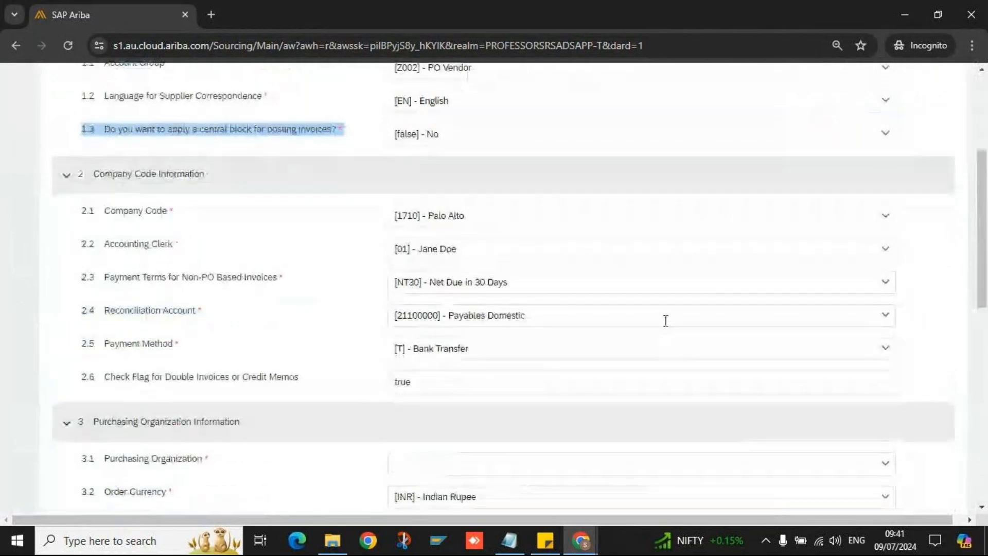
scroll(640, 291, up, 1)
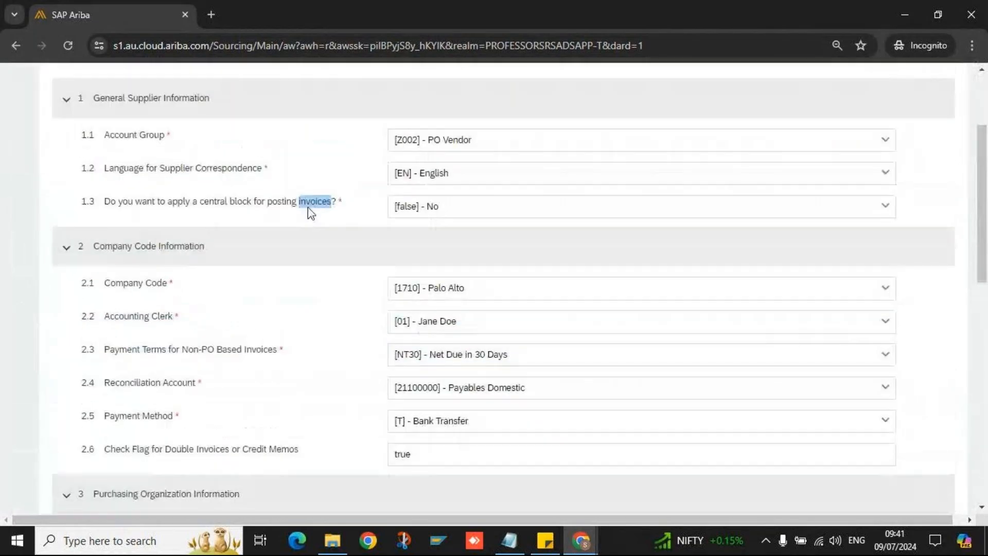
triple_click(311, 203)
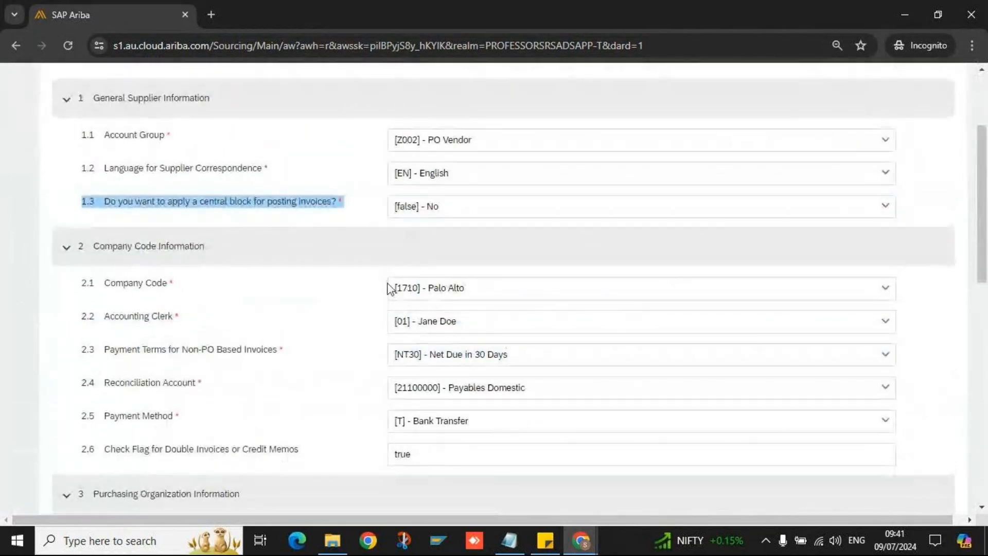
click(330, 203)
double_click(330, 203)
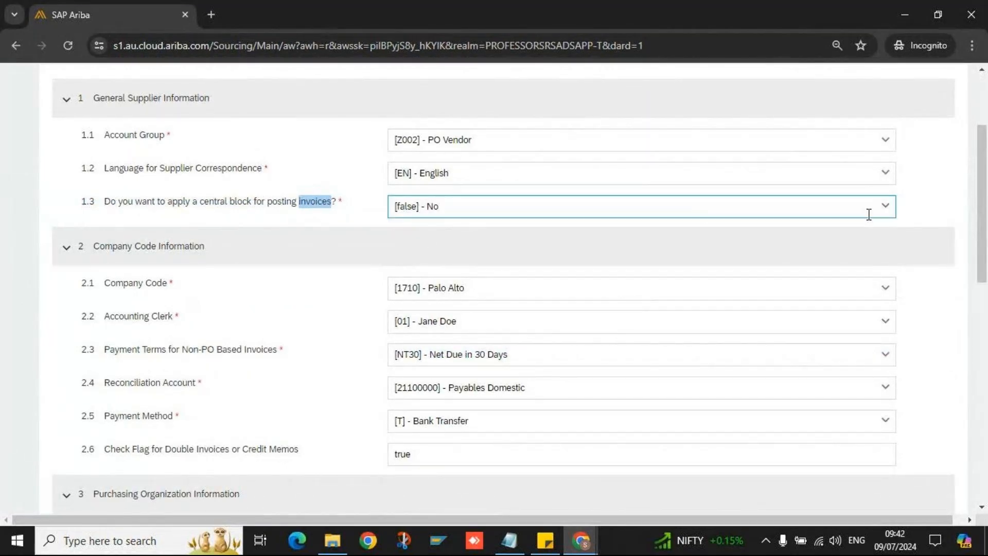
click(886, 208)
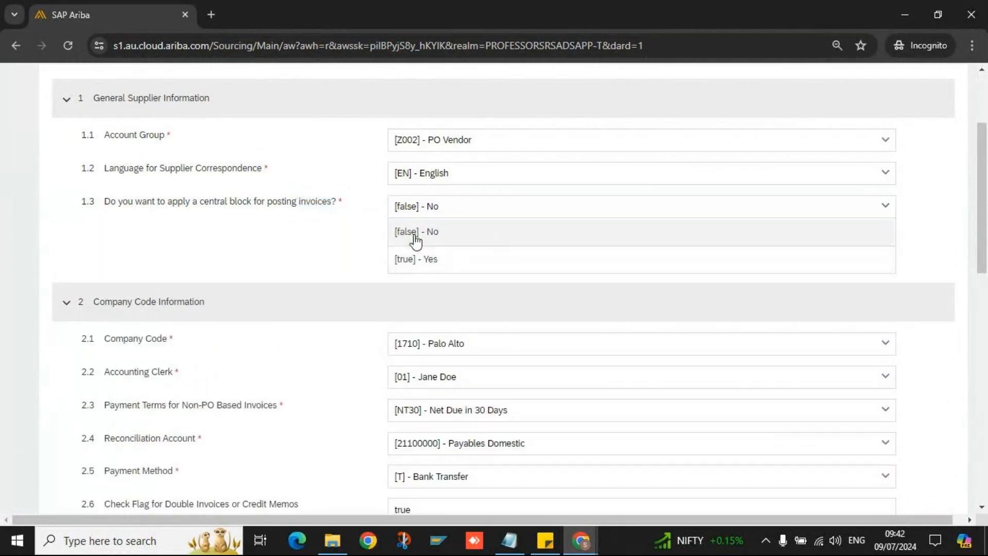
click(885, 208)
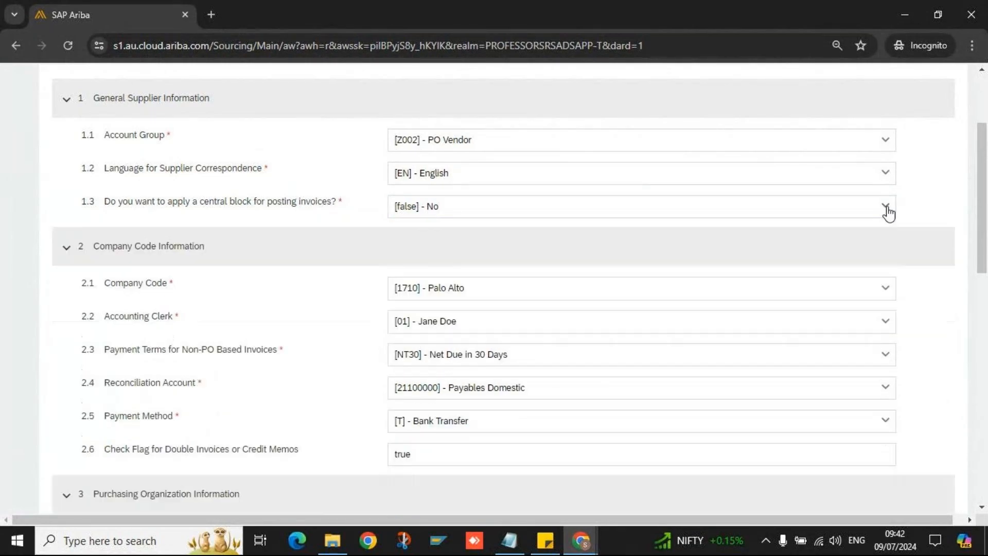
triple_click(286, 205)
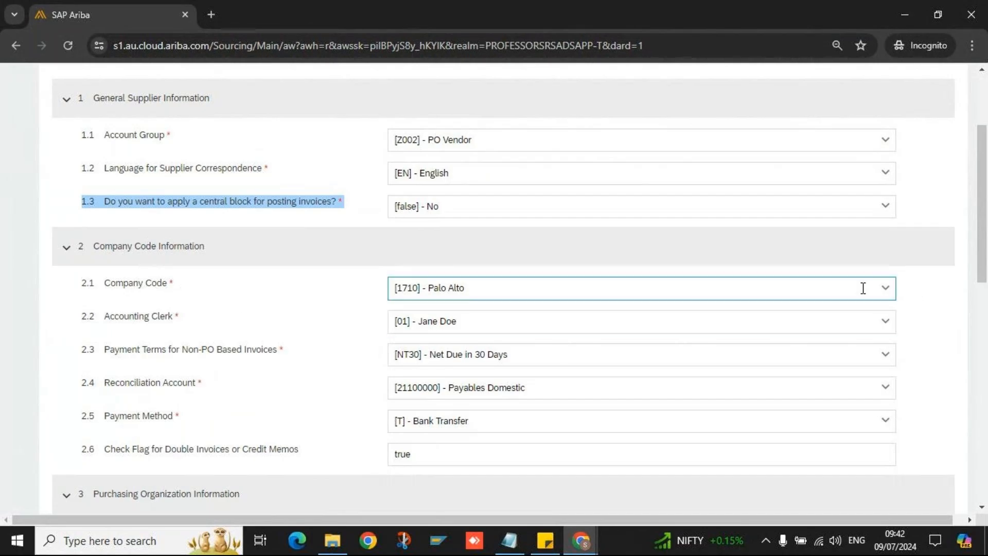
click(893, 297)
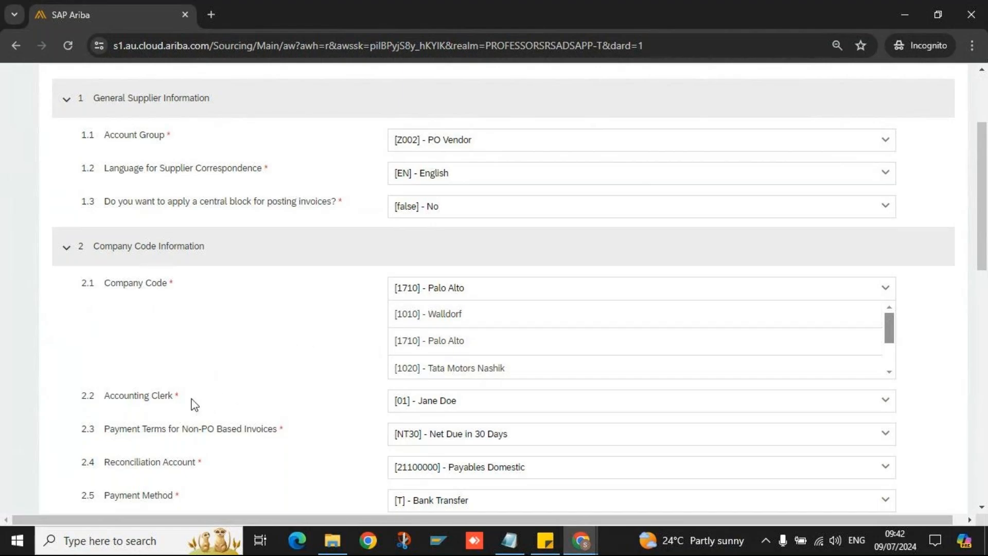
double_click(162, 397)
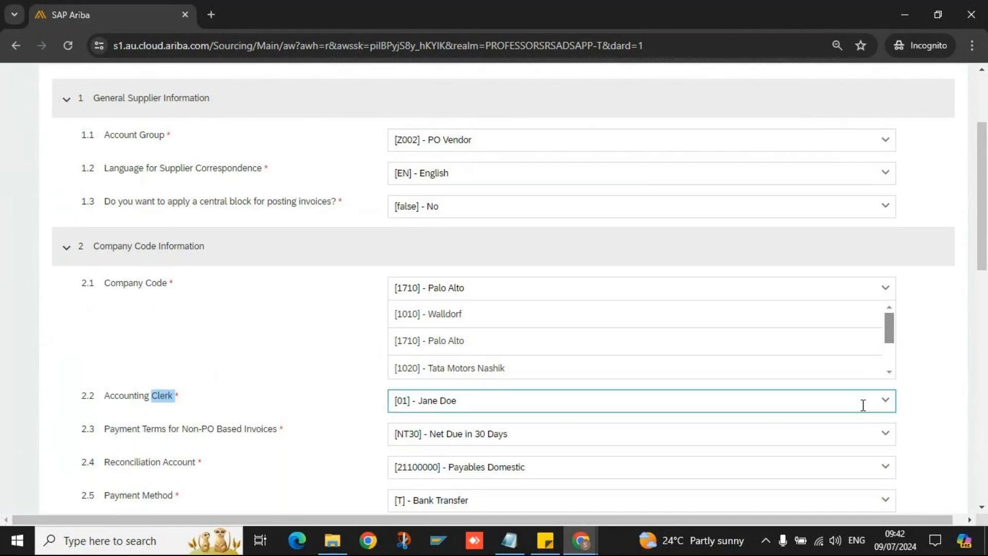
scroll(330, 457, down, 3)
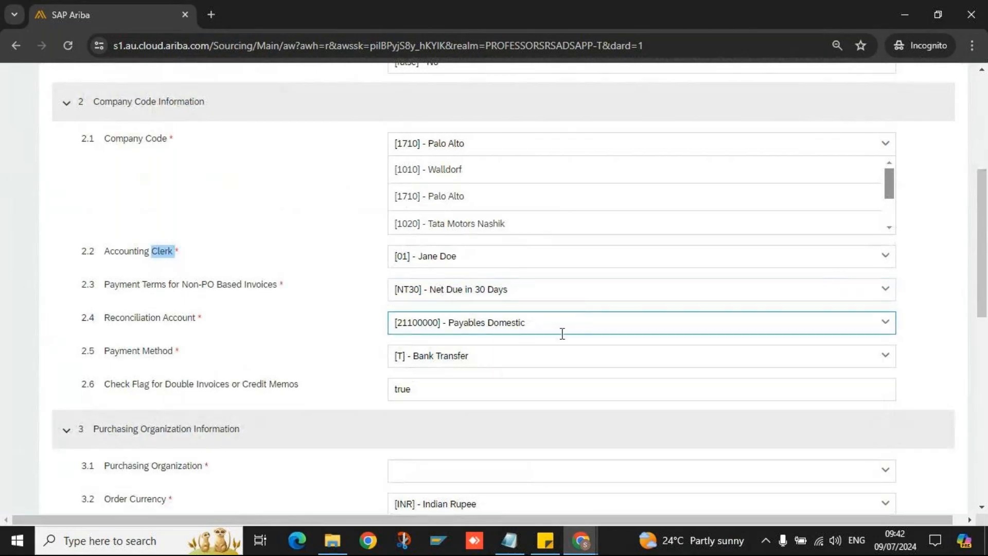
scroll(368, 383, down, 5)
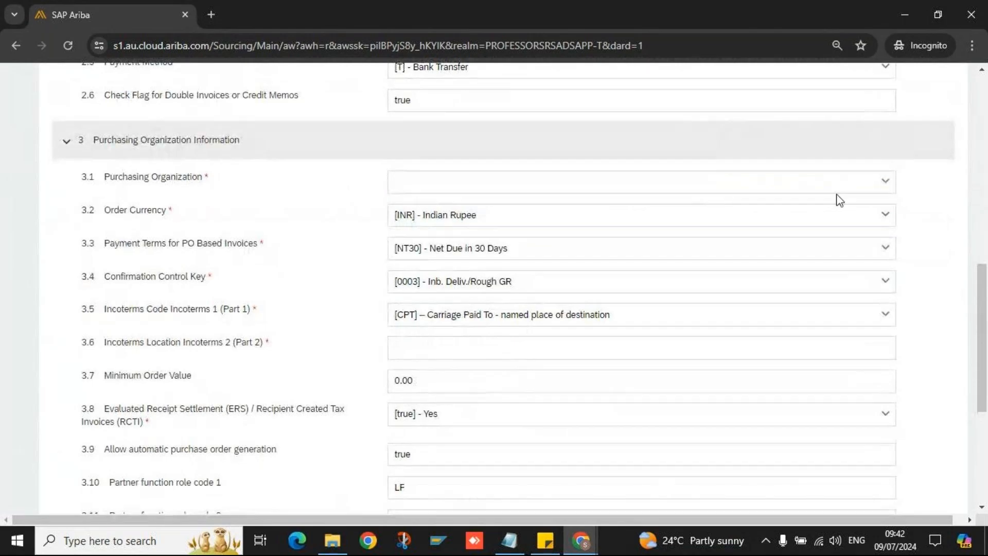
- Set Purchasing Organization to [1020] - Tata Motors Nashik and Minimum Order Value to 10000000
click(881, 181)
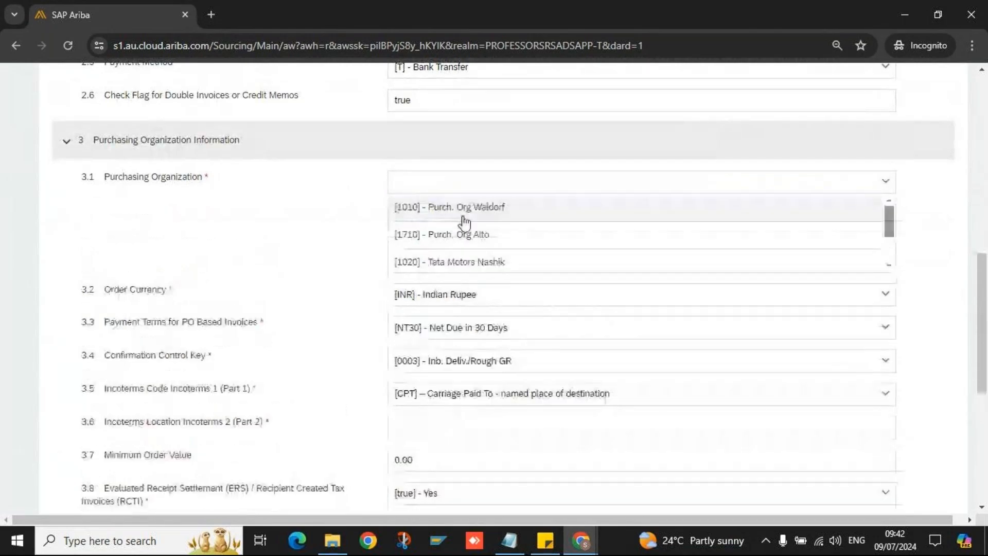
click(561, 265)
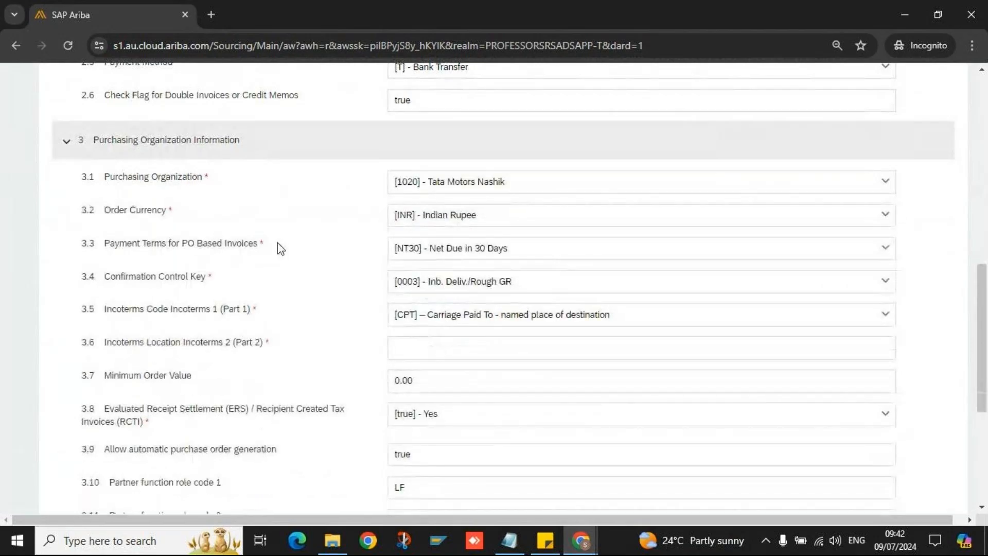
scroll(281, 249, down, 2)
double_click(442, 245)
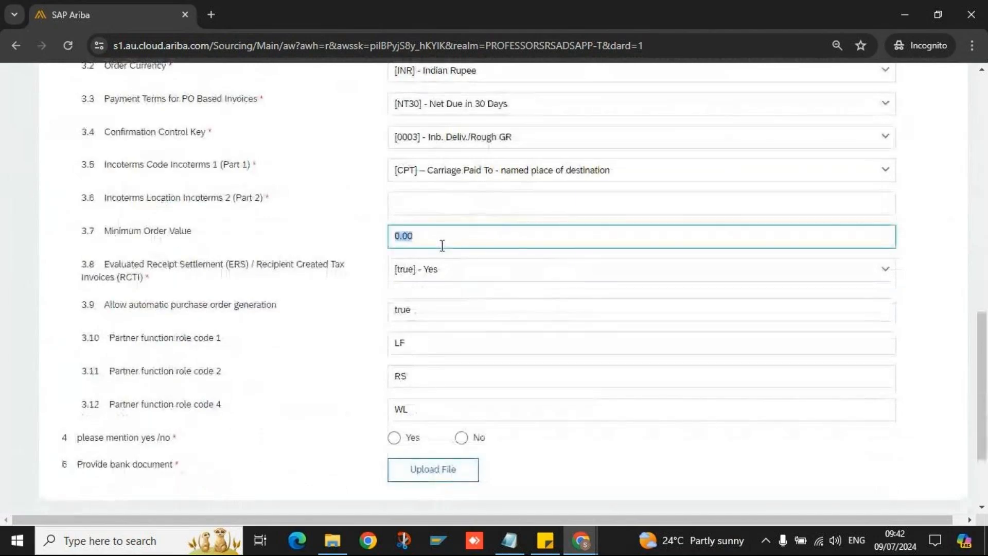
text(10000)
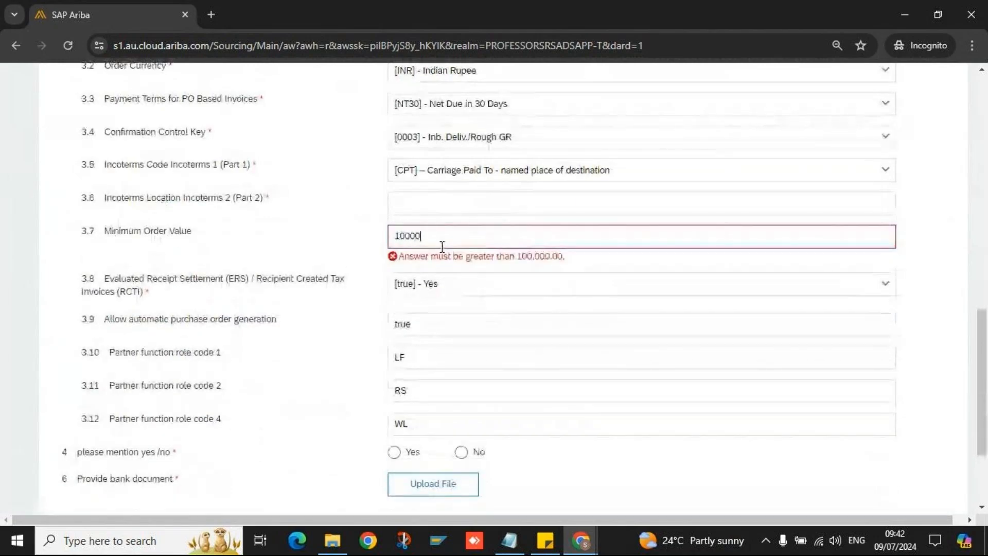
text(000)
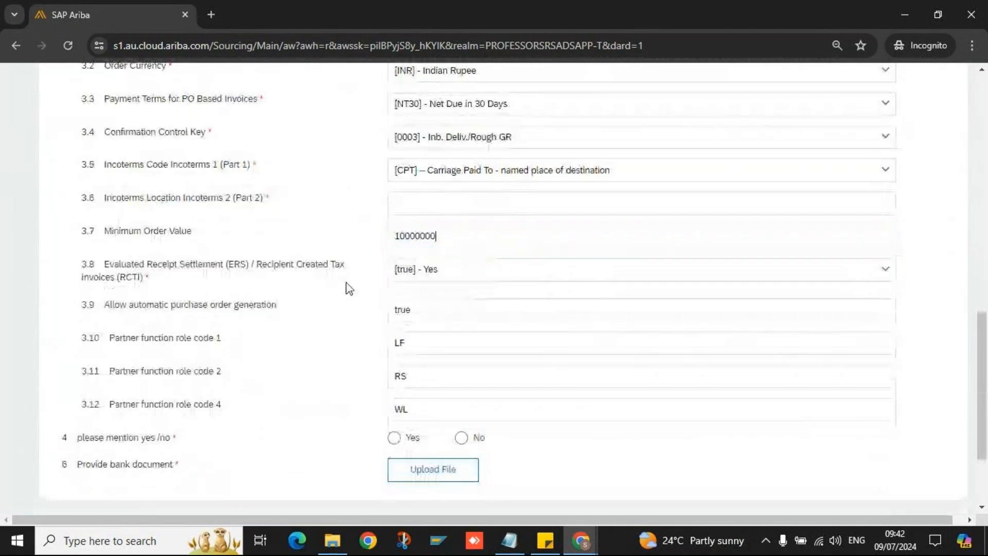
scroll(345, 363, down, 3)
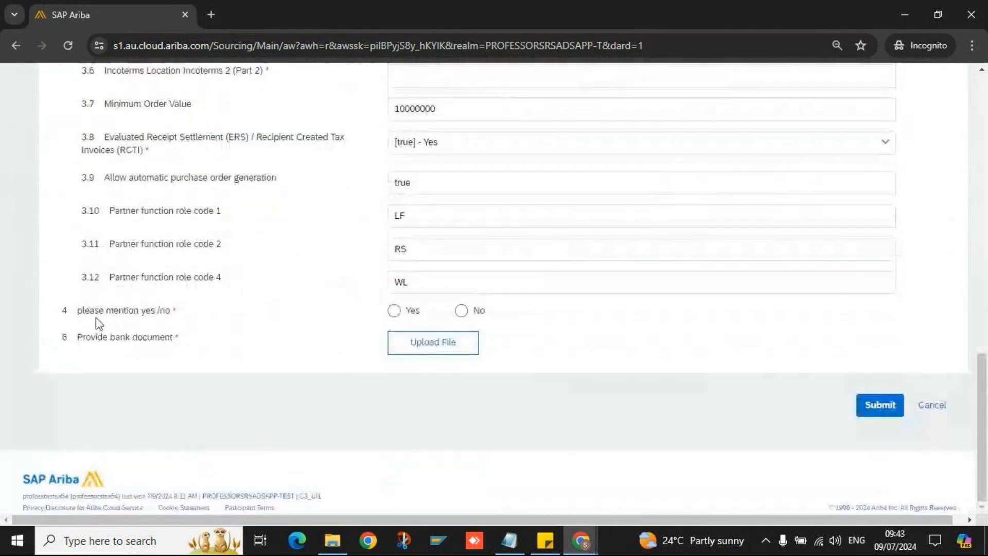
- Answer No to the yes/no question and attach Test09.docx from Downloads as the bank document
click(461, 311)
click(394, 348)
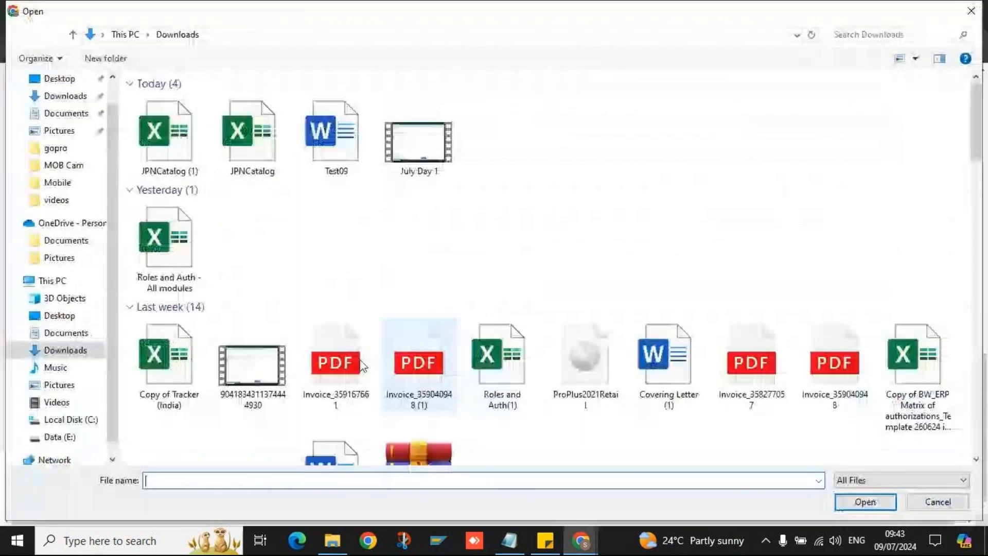
double_click(335, 134)
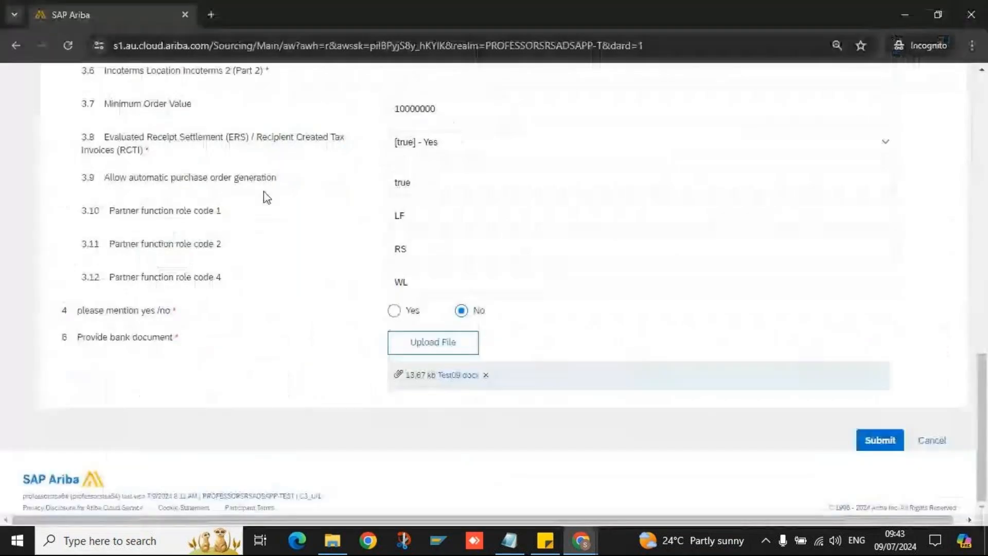
- Attempt to submit the internal registration questionnaire
click(862, 446)
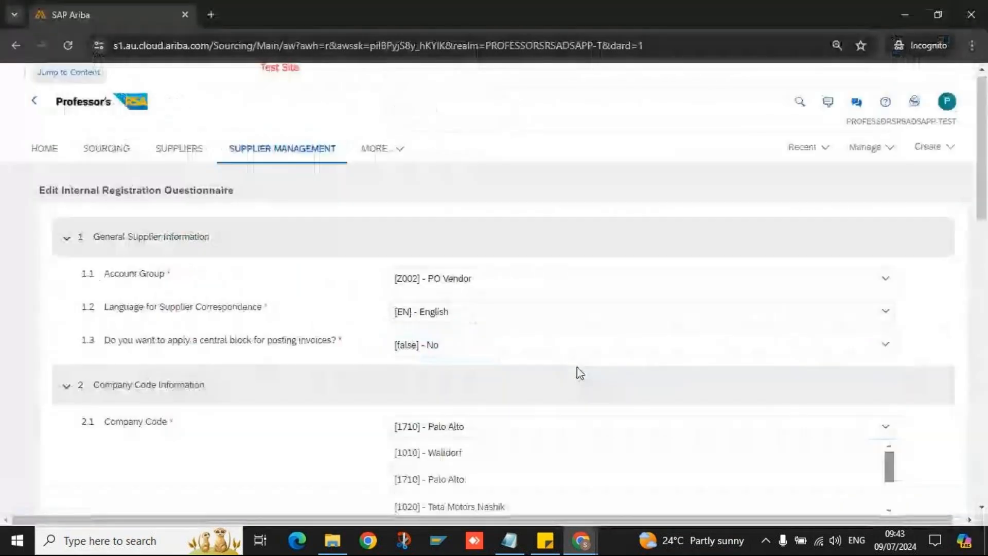
scroll(581, 373, down, 17)
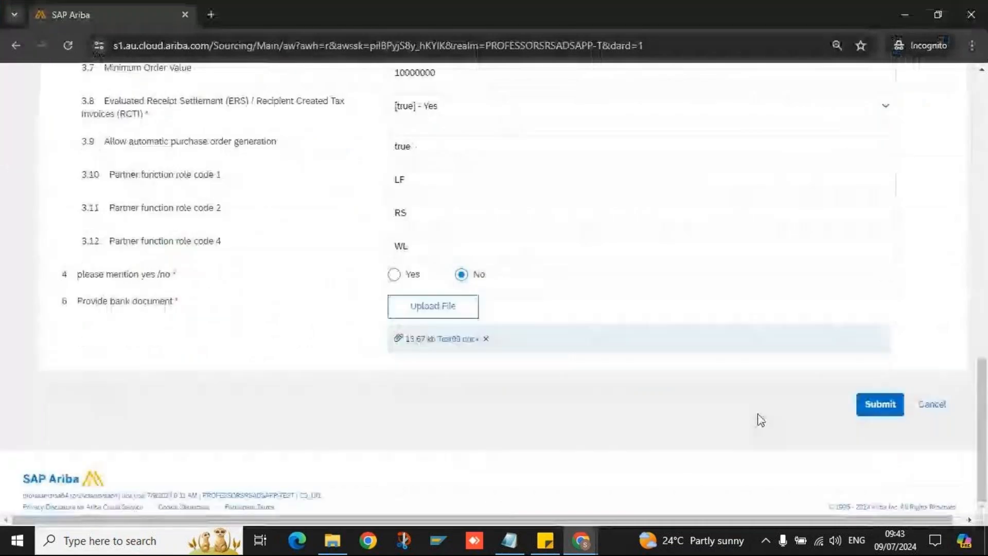
click(873, 407)
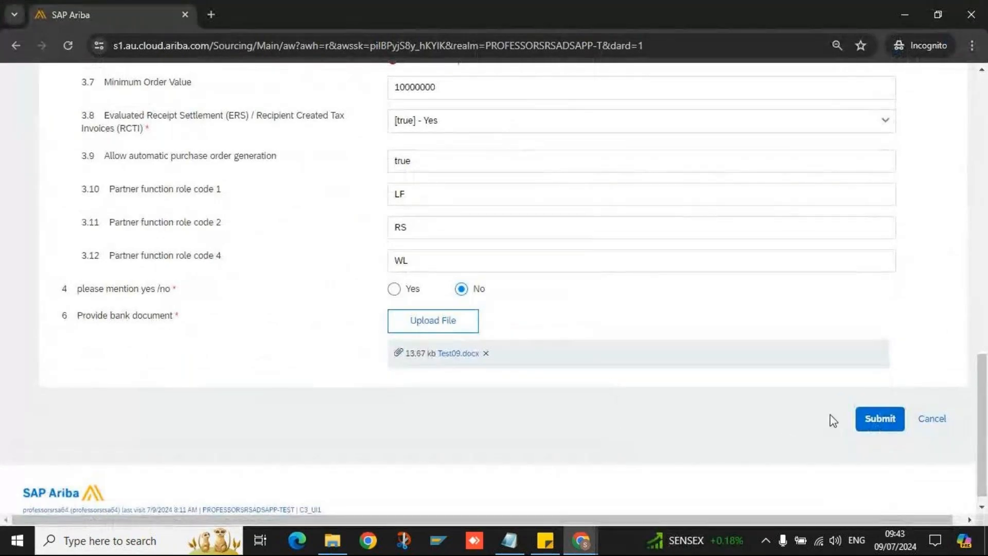
- Fill the required Incoterms Location (Part 2) field 3.6 with 'Ex'
scroll(695, 388, up, 2)
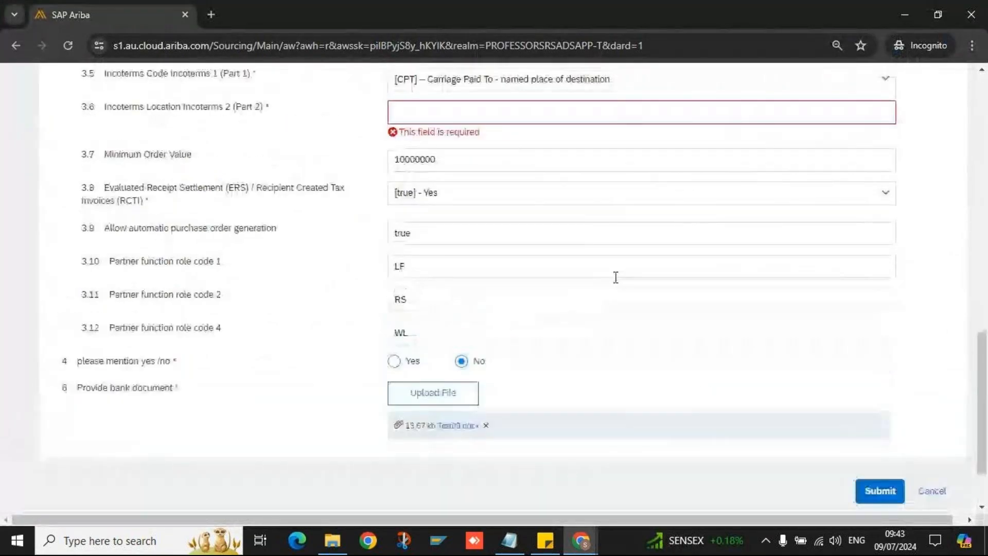
scroll(260, 160, up, 3)
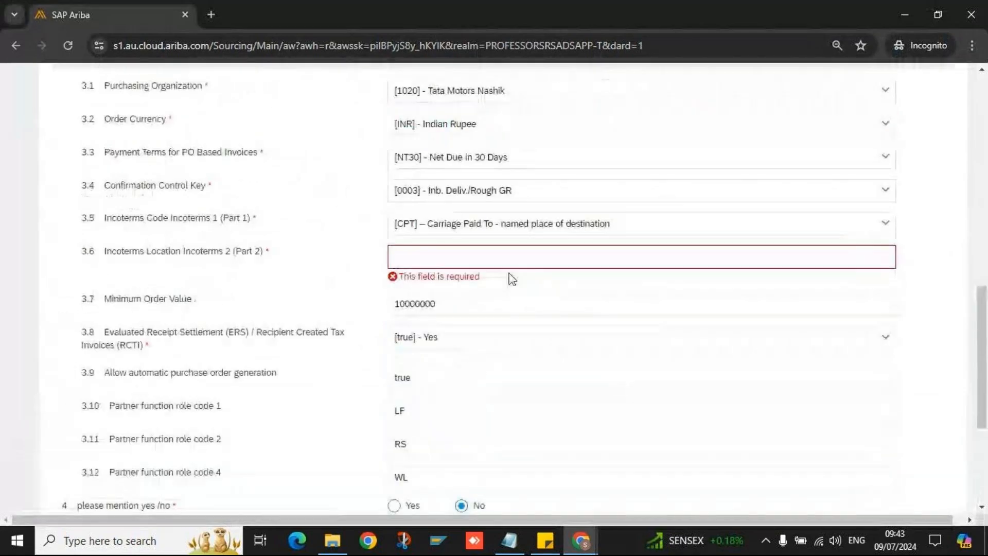
click(503, 248)
text(Ex)
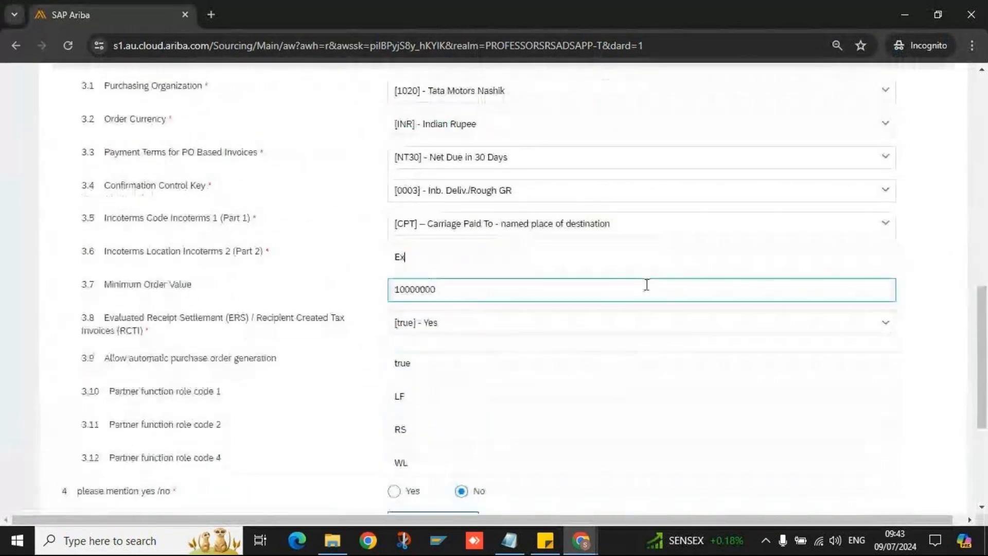
- Submit the internal registration questionnaire
scroll(647, 285, down, 5)
click(880, 404)
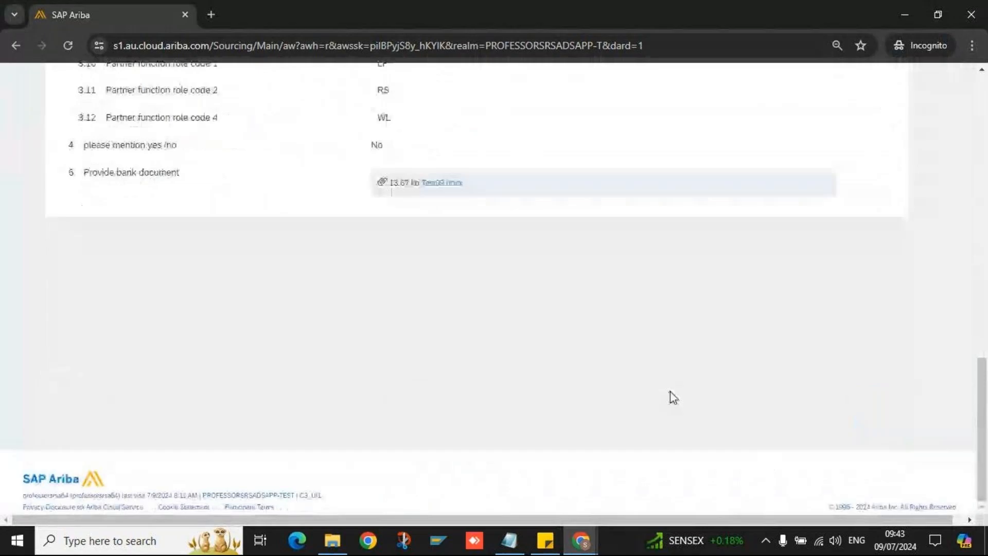
scroll(674, 397, up, 1)
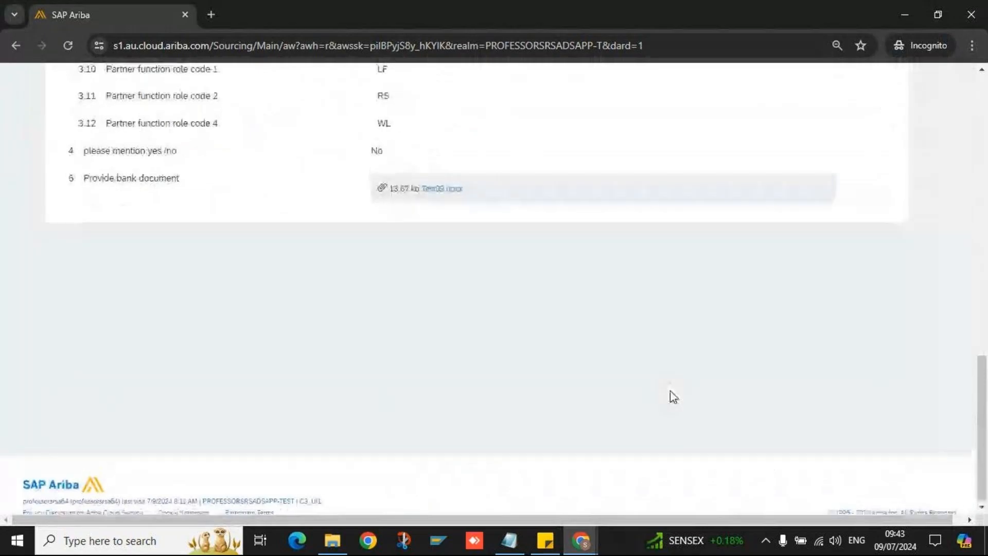
scroll(669, 390, up, 8)
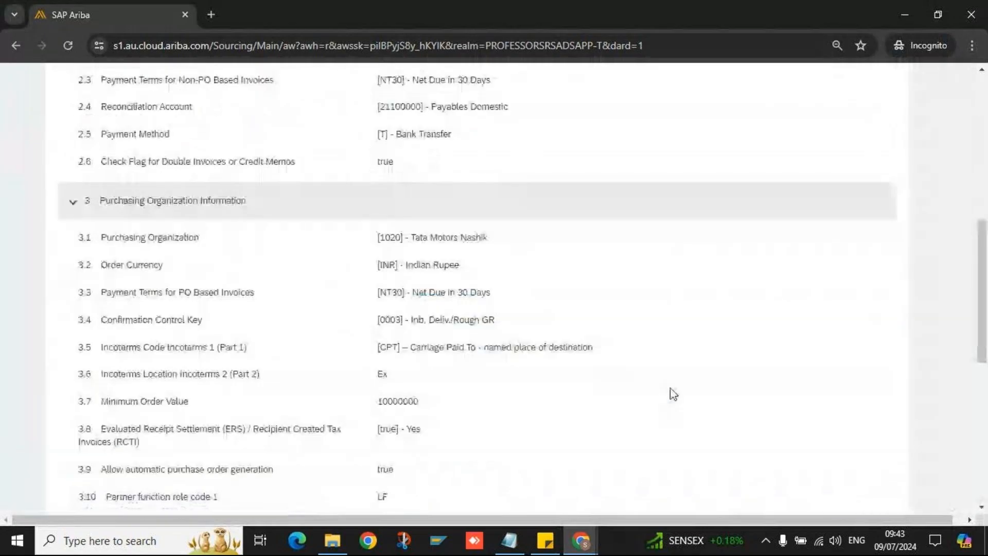
scroll(670, 387, up, 8)
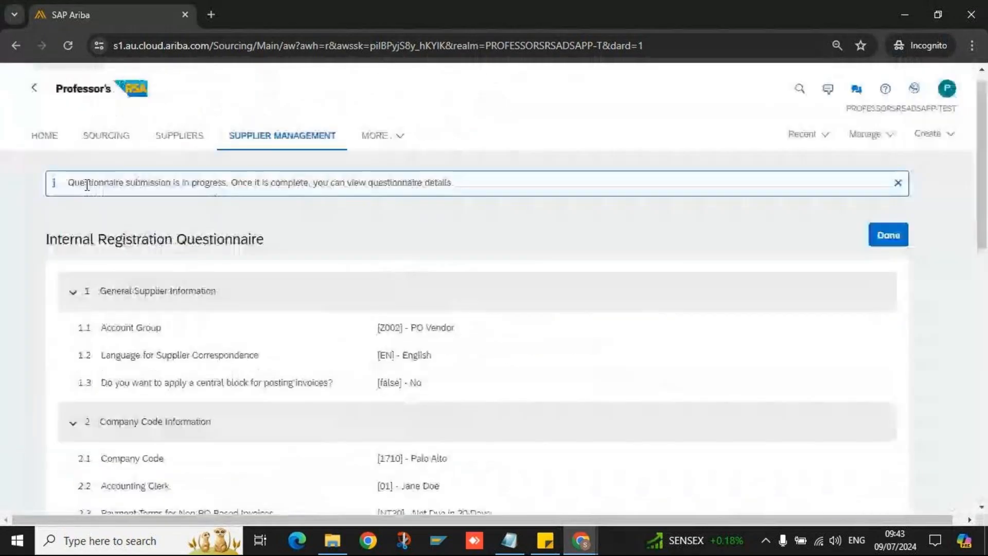
- Review the Complete Internal Registration Questionnaire task, highlighting its still In Progress details
drag(75, 183, 449, 183)
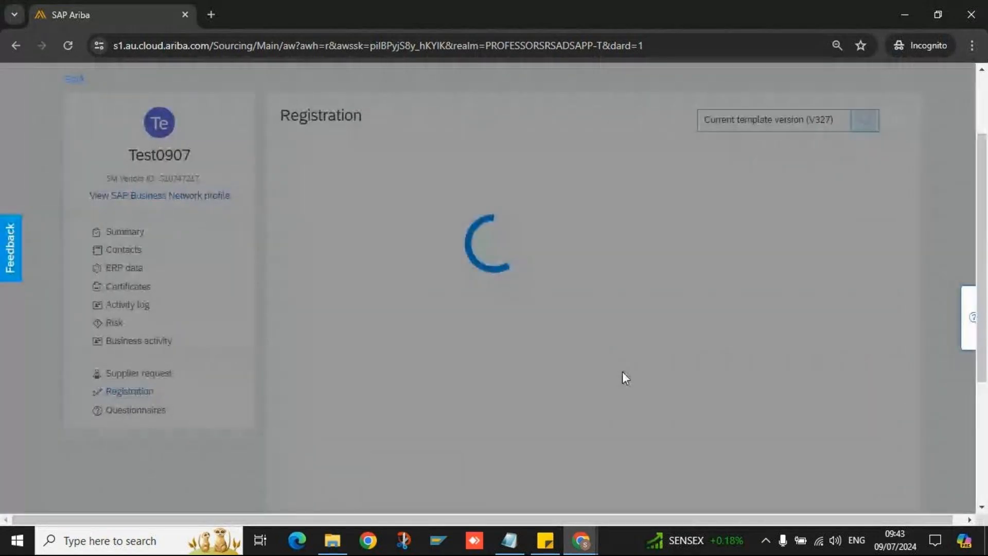
scroll(524, 441, down, 3)
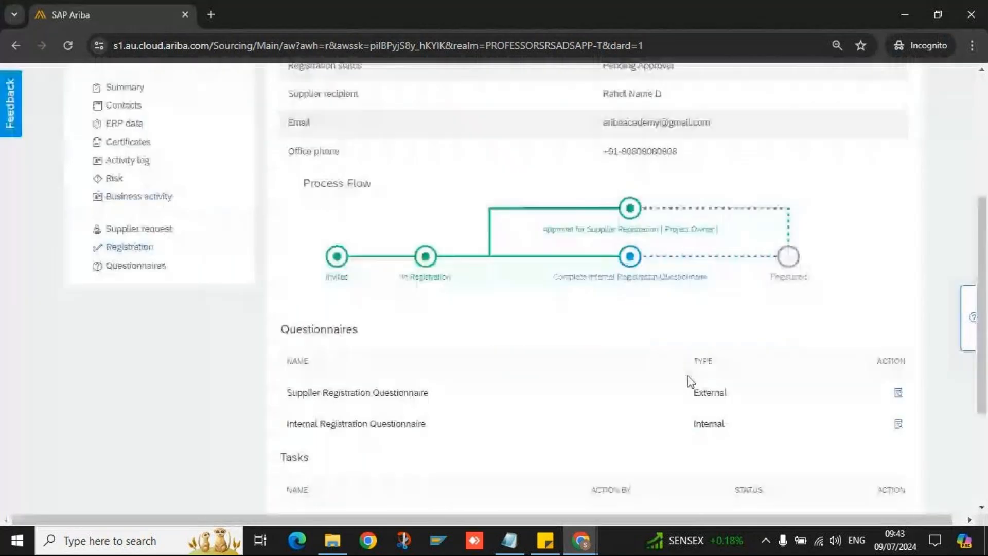
scroll(689, 381, down, 3)
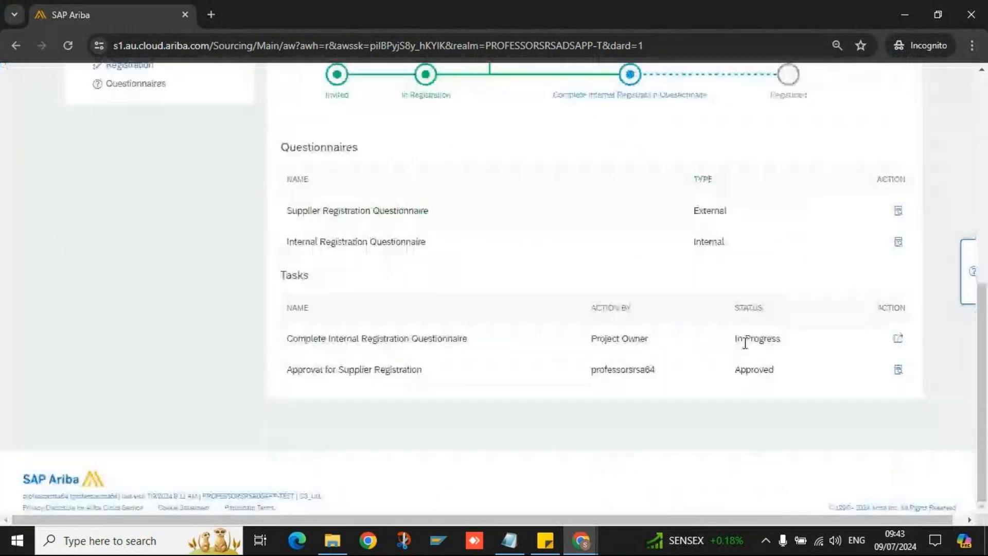
drag(591, 339, 649, 339)
- Mark Test0907's Complete Internal Registration Questionnaire task as complete
click(895, 343)
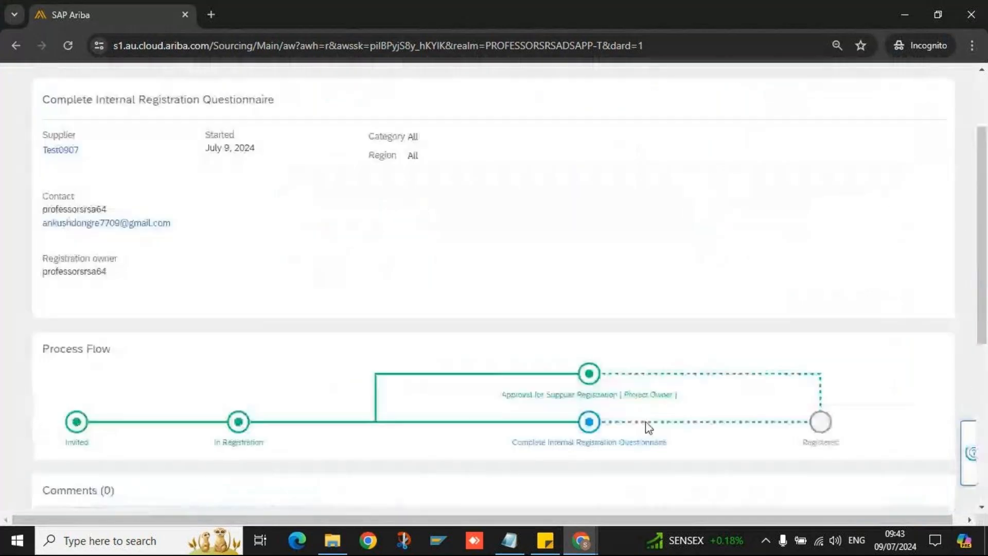
scroll(586, 381, down, 5)
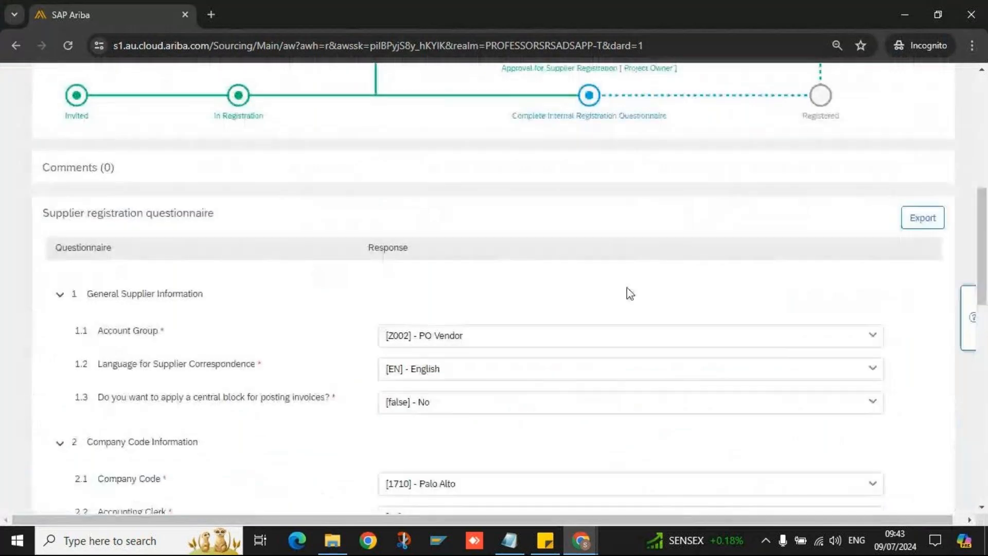
scroll(813, 306, down, 15)
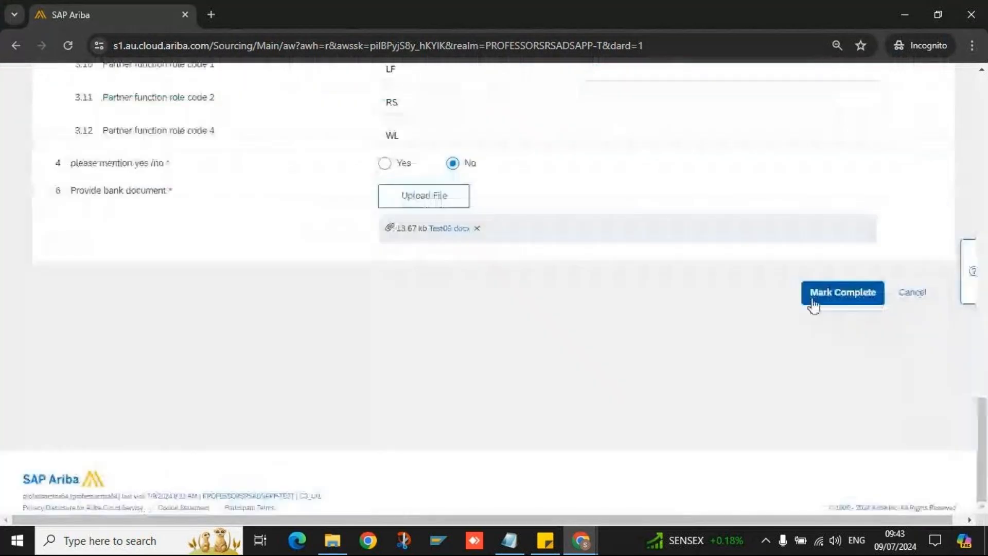
click(813, 303)
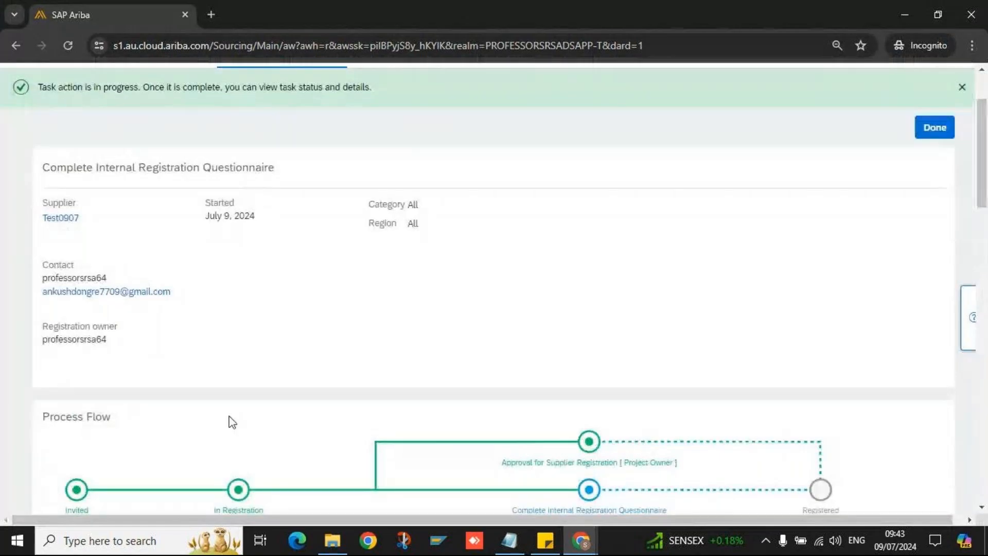
- Close the finished task and review Test0907's Registration page status and task list
click(937, 93)
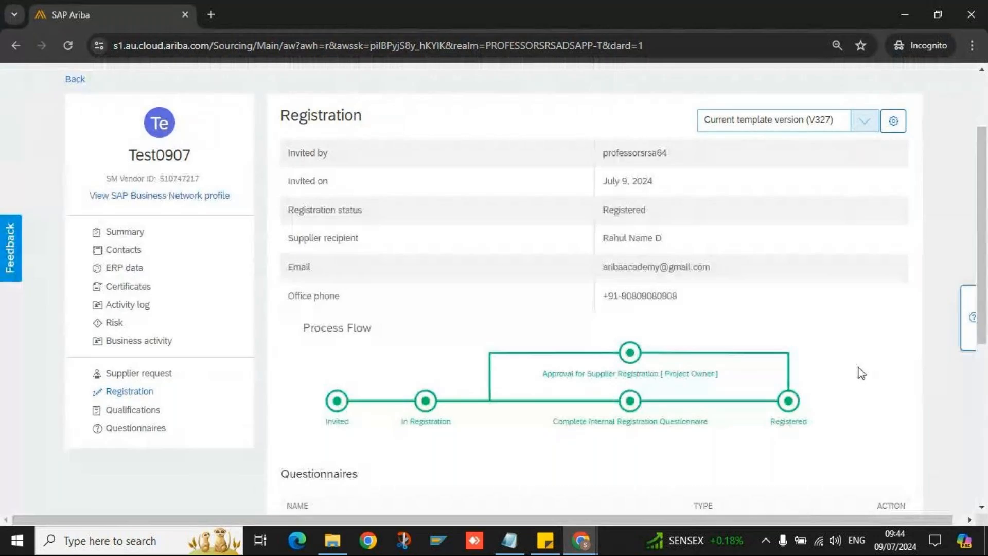
scroll(861, 373, down, 1)
scroll(859, 378, down, 1)
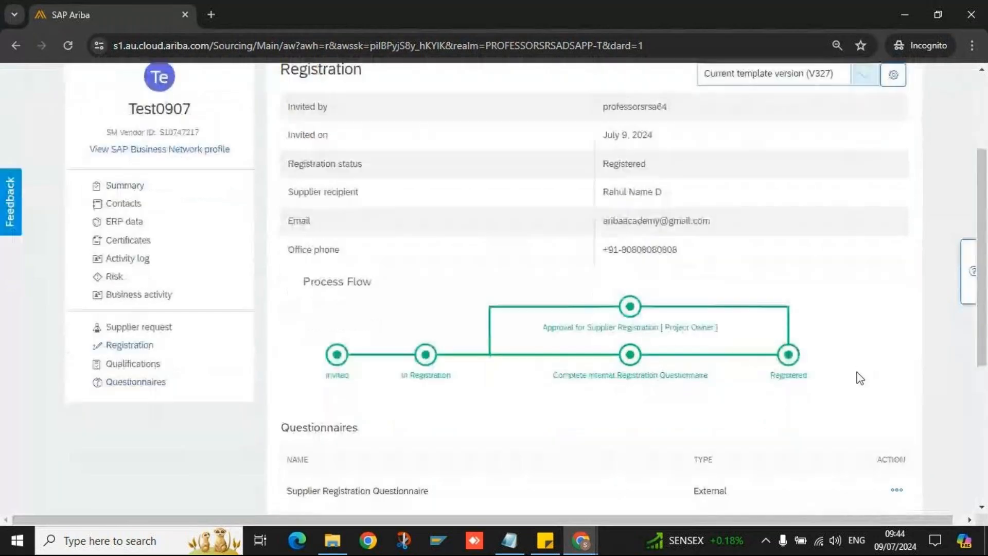
scroll(870, 386, down, 1)
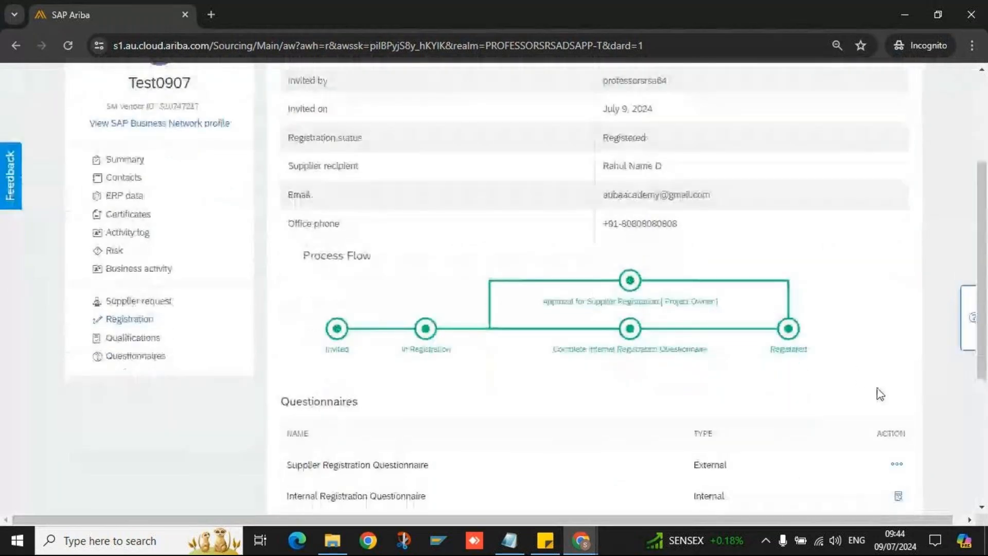
scroll(865, 372, down, 4)
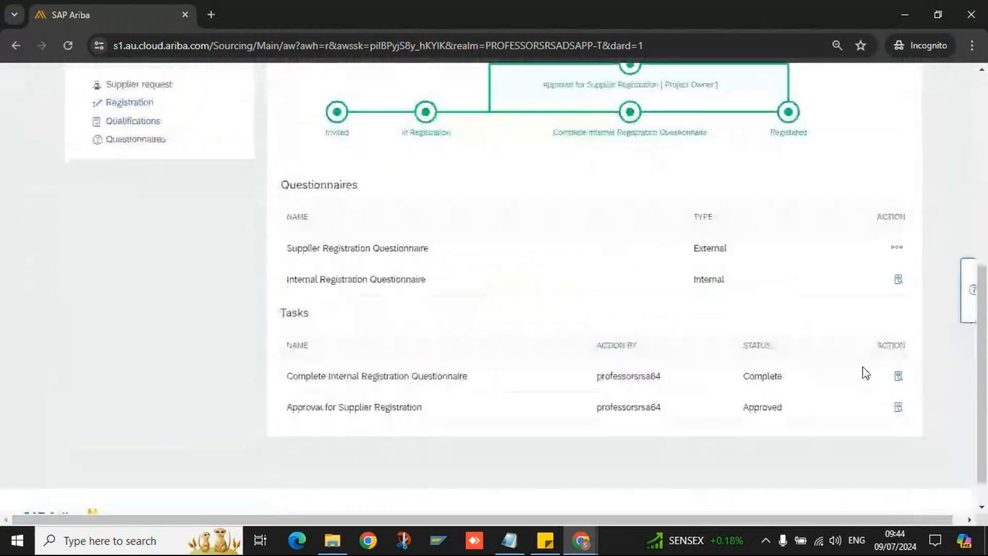
scroll(829, 278, up, 4)
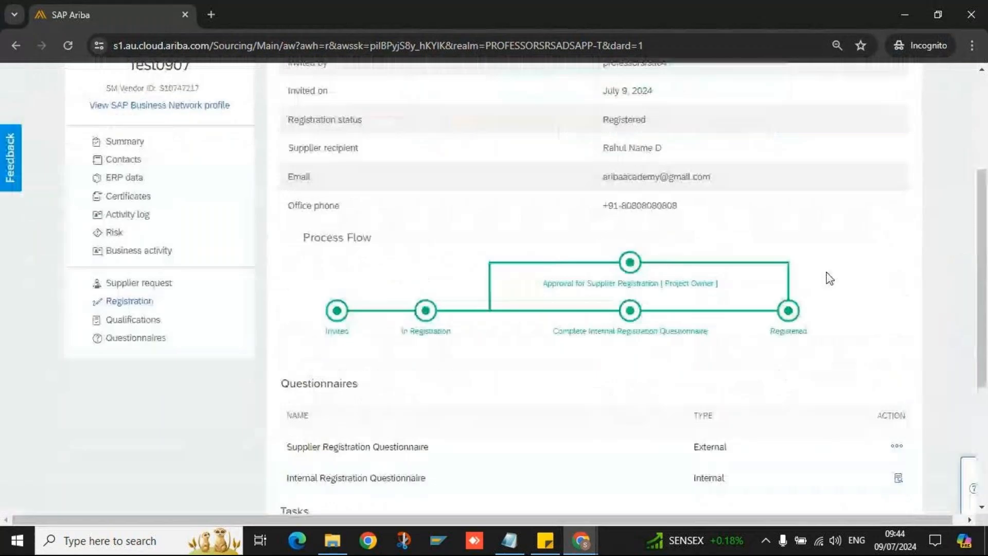
scroll(829, 278, up, 2)
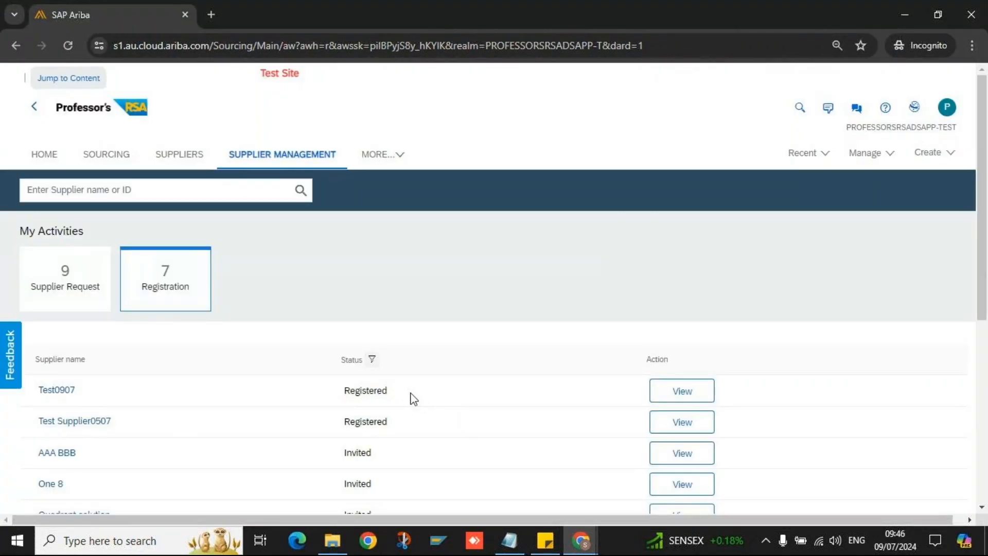
- Open Test0907's supplier profile and view its supplier request and registration details
click(662, 395)
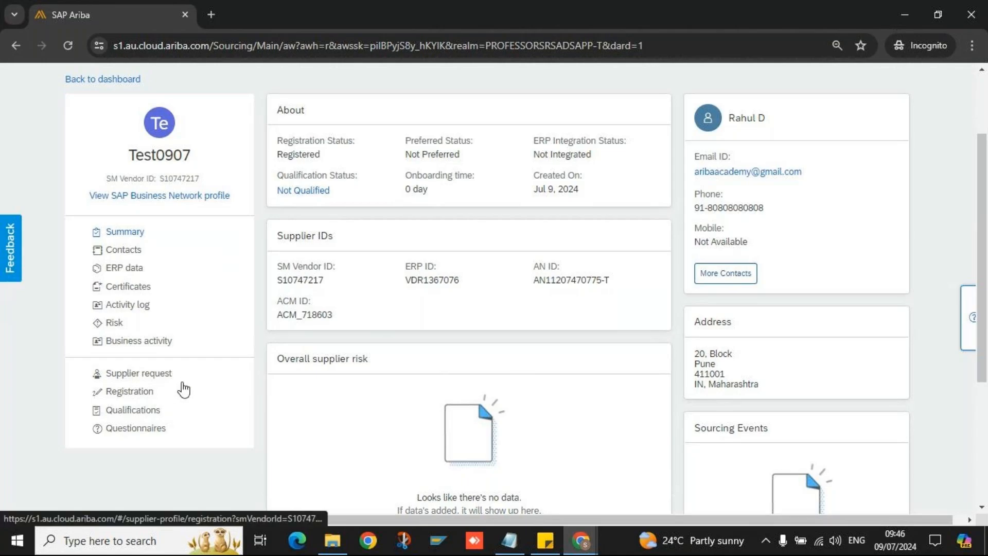
click(155, 379)
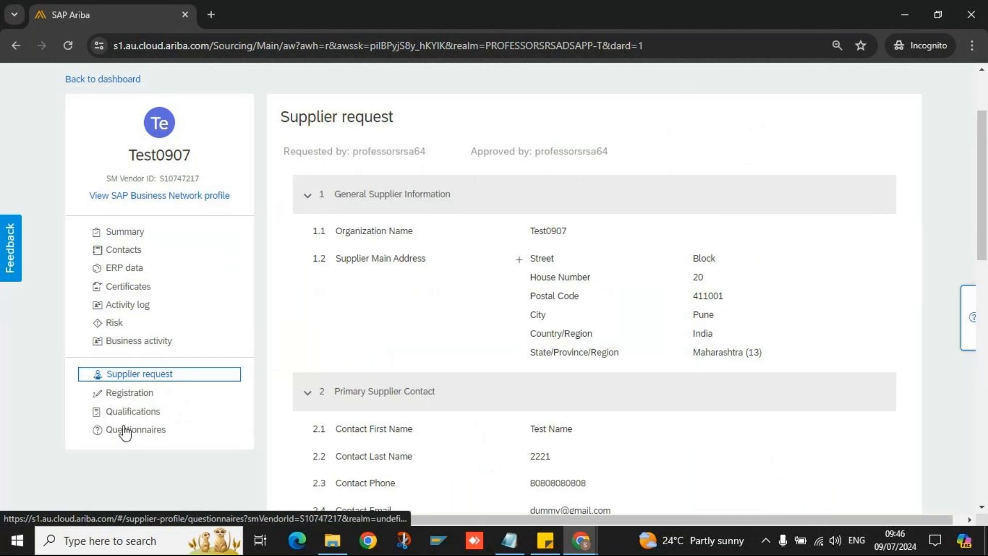
click(157, 396)
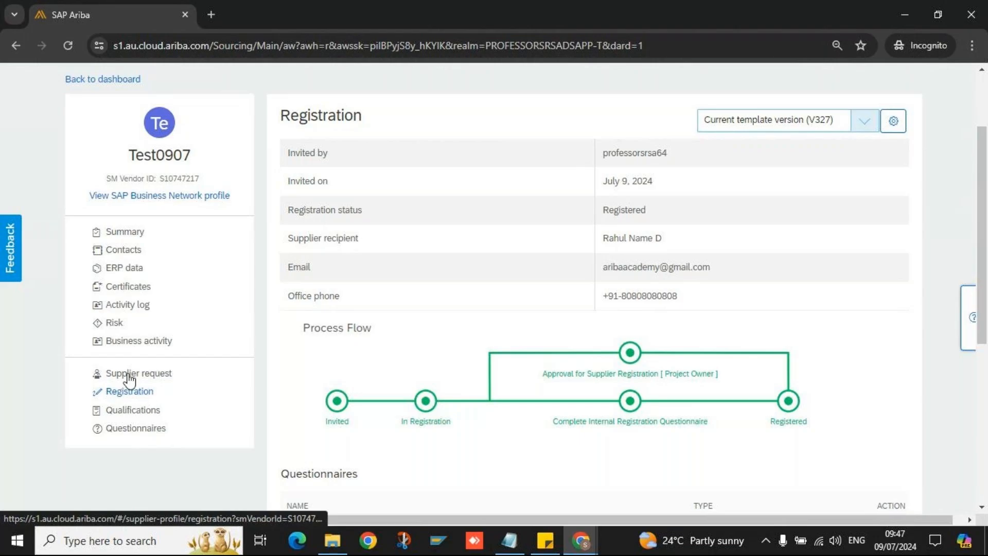
- Open Test0907's ERP data and expand the Vendor Information and Org Ids sections
click(129, 269)
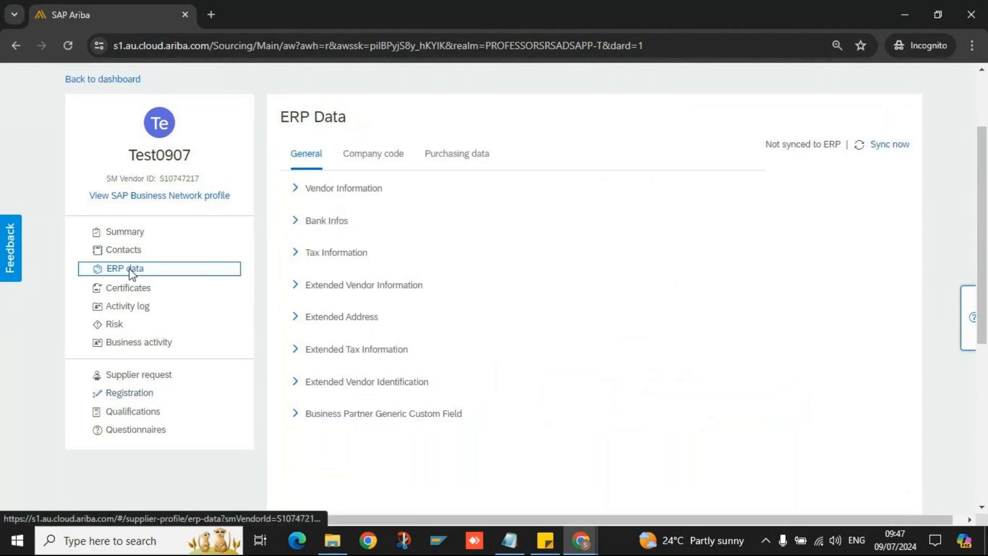
click(295, 188)
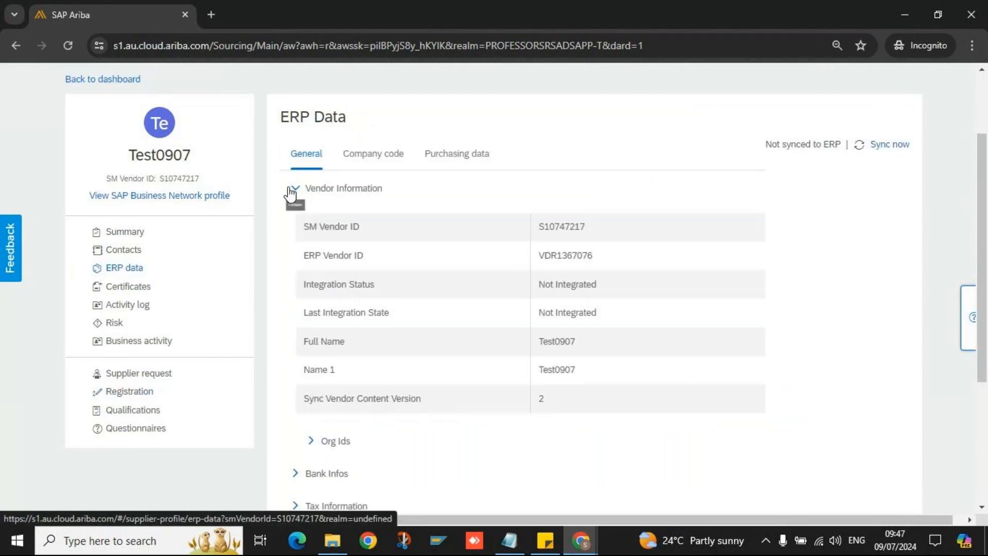
scroll(355, 350, down, 3)
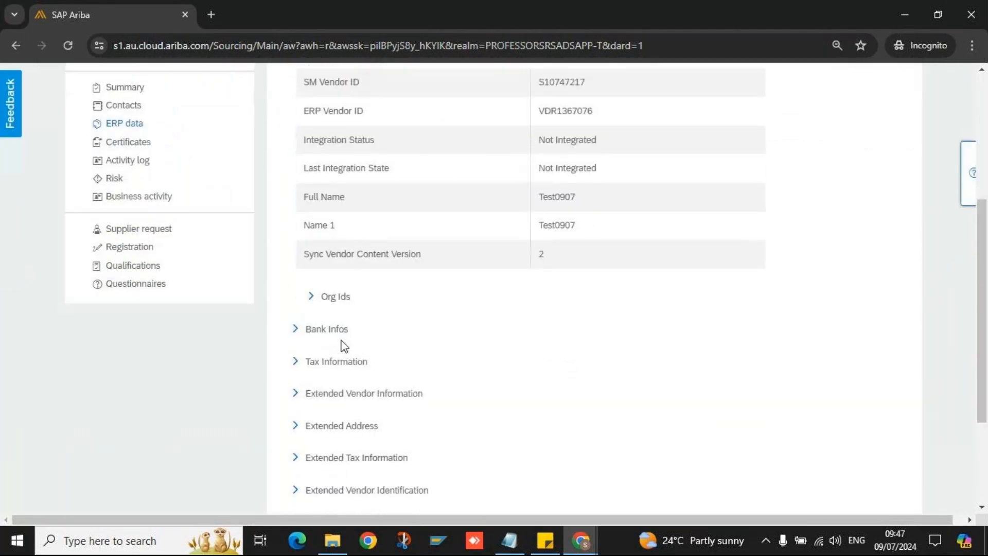
click(310, 297)
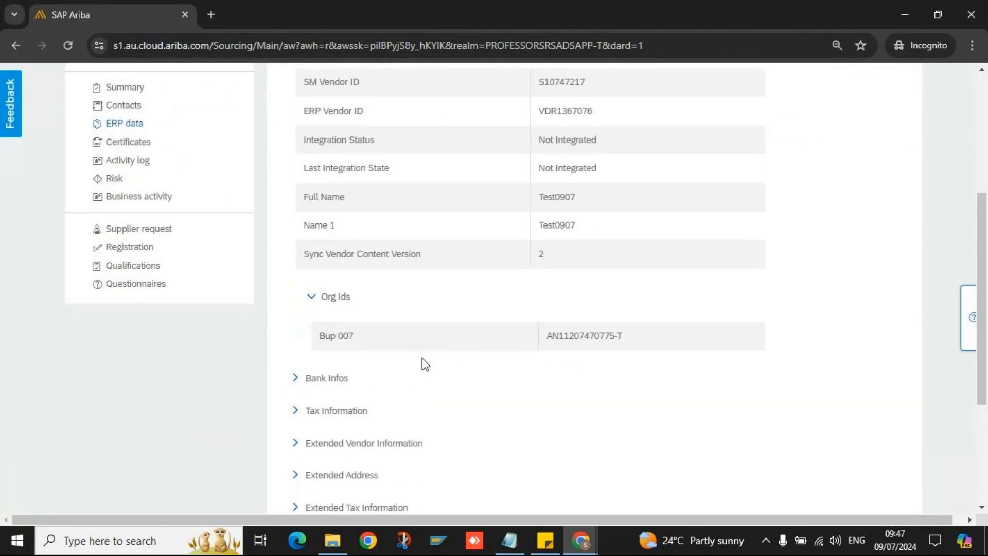
scroll(597, 330, down, 3)
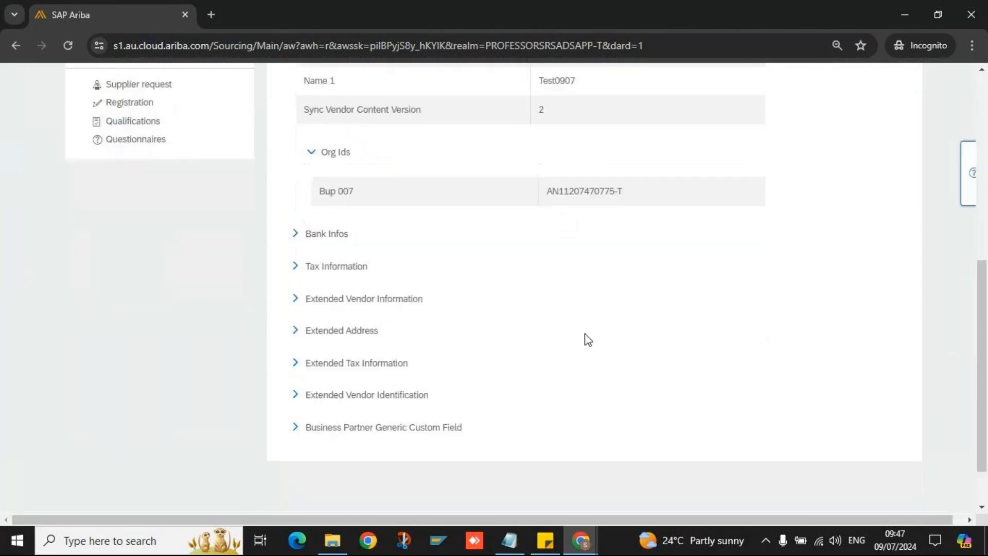
- Expand Bank Infos, Bank Infos 1, Tax Information and Extended Vendor Information sections
click(297, 235)
click(296, 299)
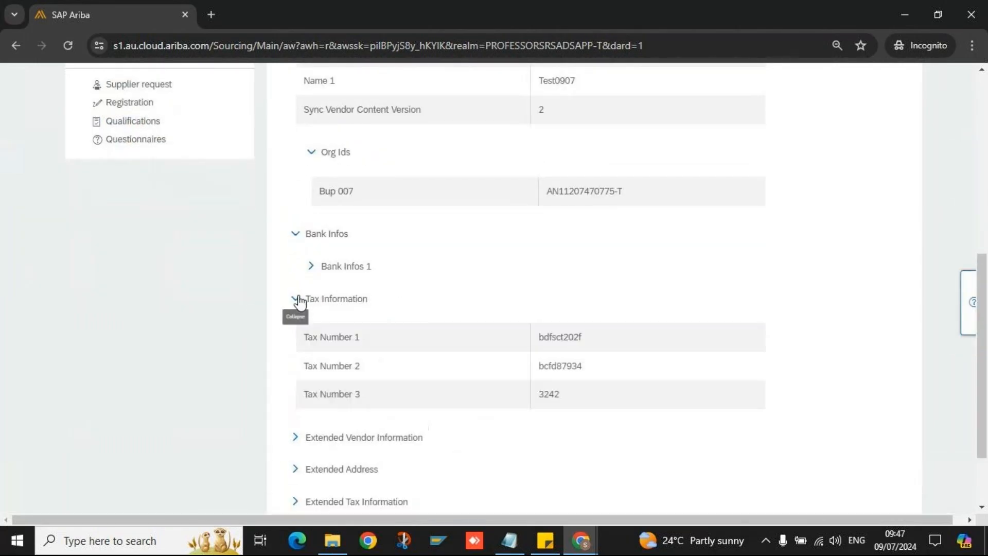
click(312, 267)
scroll(346, 419, down, 10)
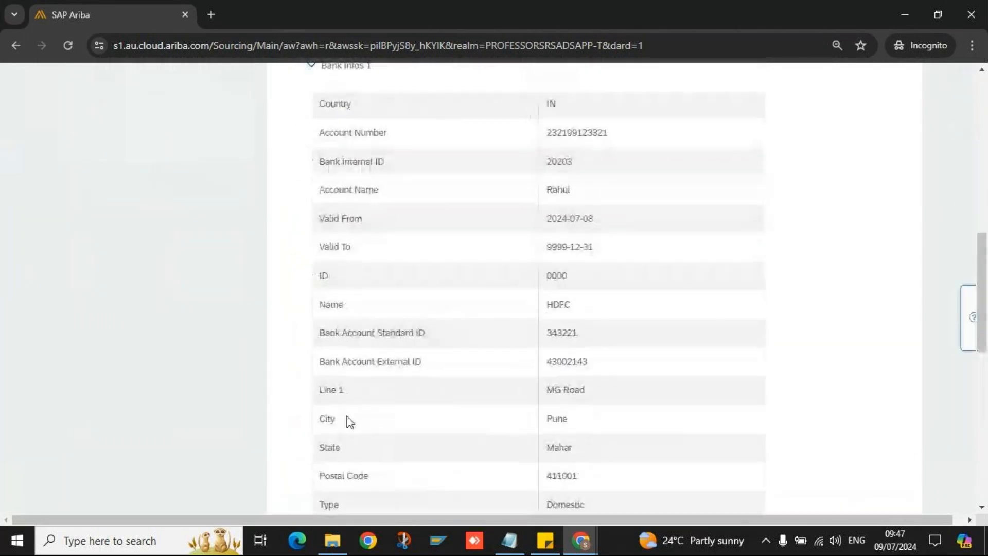
click(295, 367)
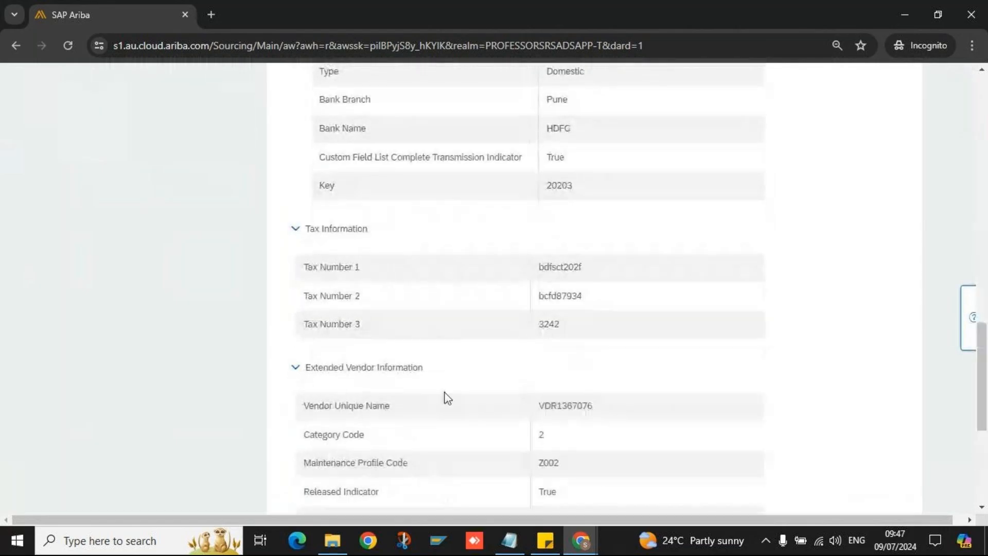
scroll(446, 397, down, 6)
- Expand Extended Address and Extended Tax Information, including entries 1 and 2
click(297, 278)
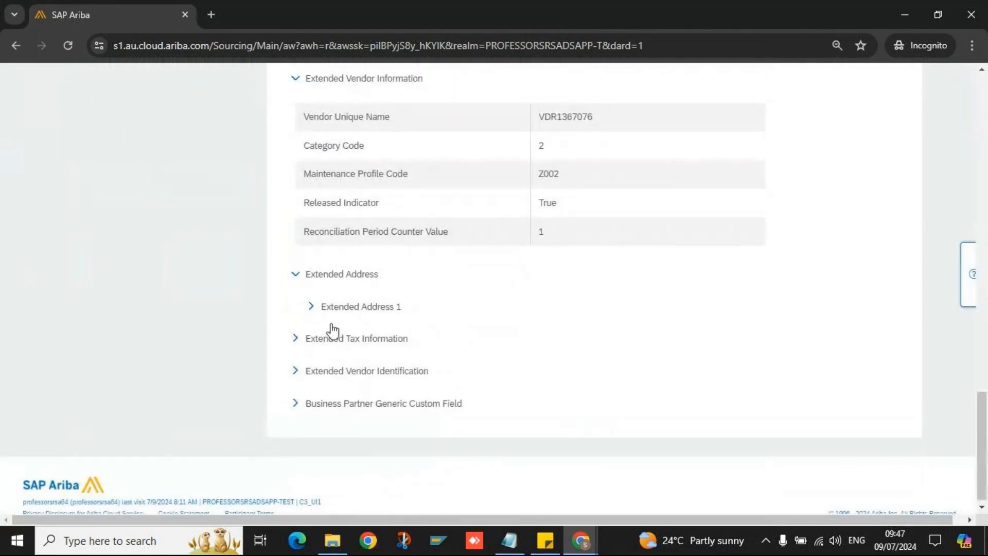
click(319, 340)
click(318, 366)
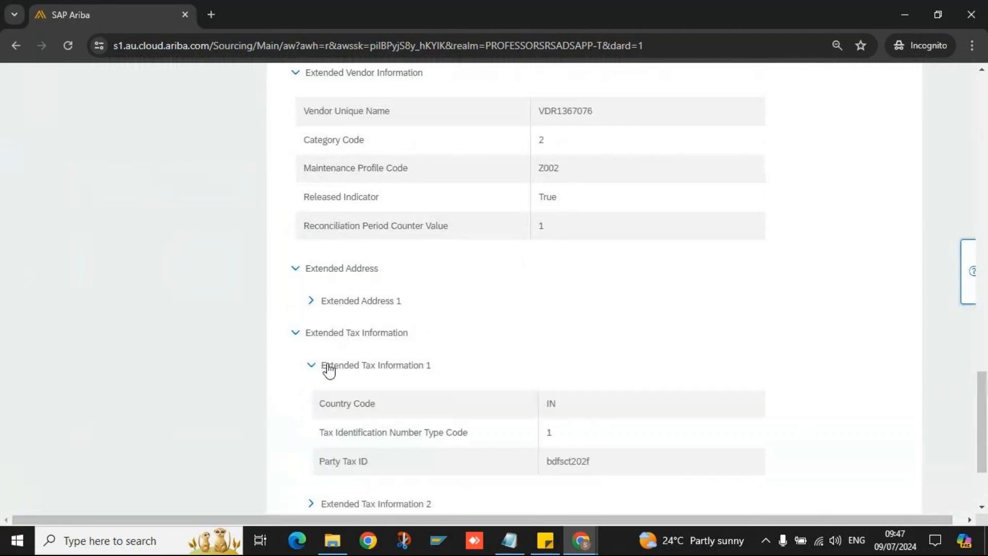
scroll(486, 402, down, 1)
scroll(470, 401, down, 1)
click(311, 376)
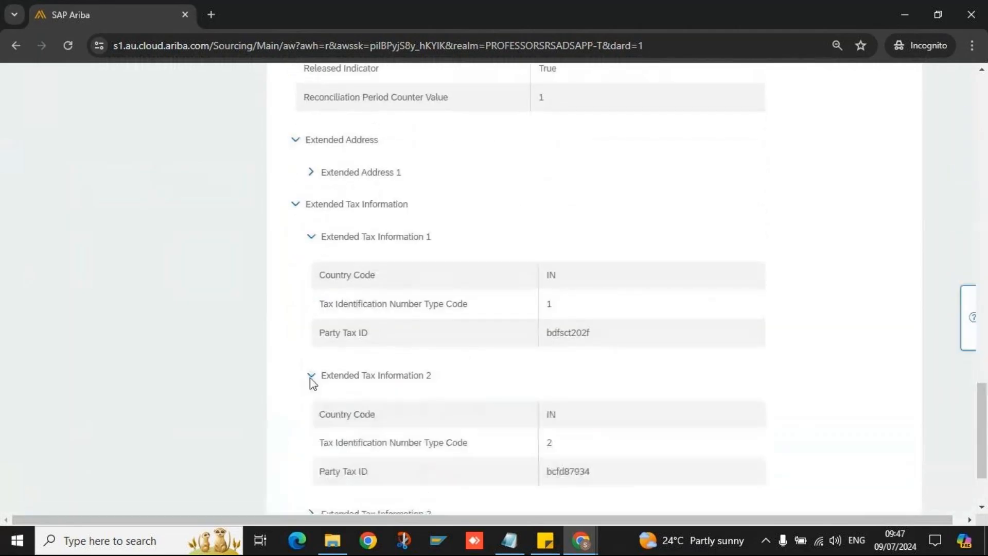
scroll(502, 427, down, 1)
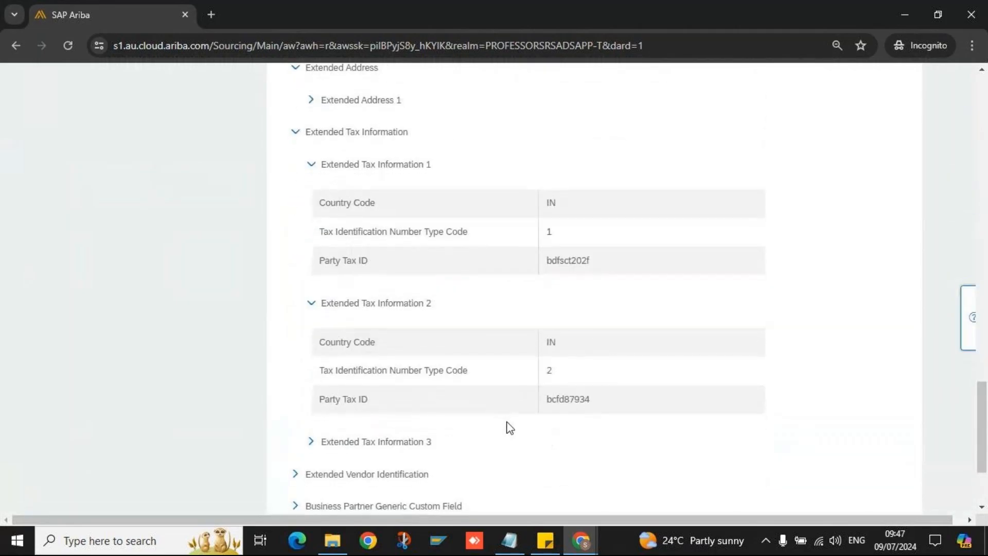
- Return to the top and highlight the 'Not synced to ERP' status
scroll(506, 426, up, 13)
scroll(559, 393, up, 10)
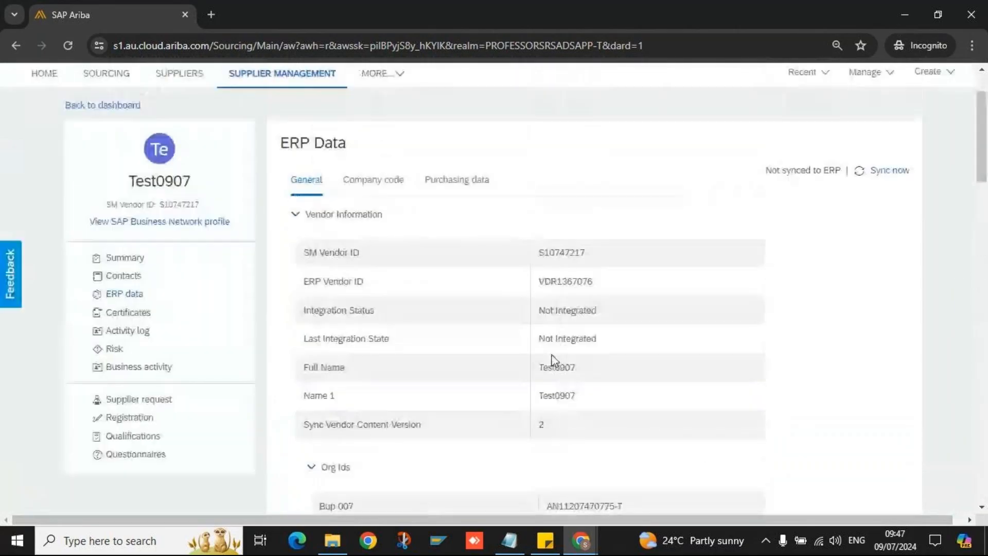
scroll(551, 282, up, 2)
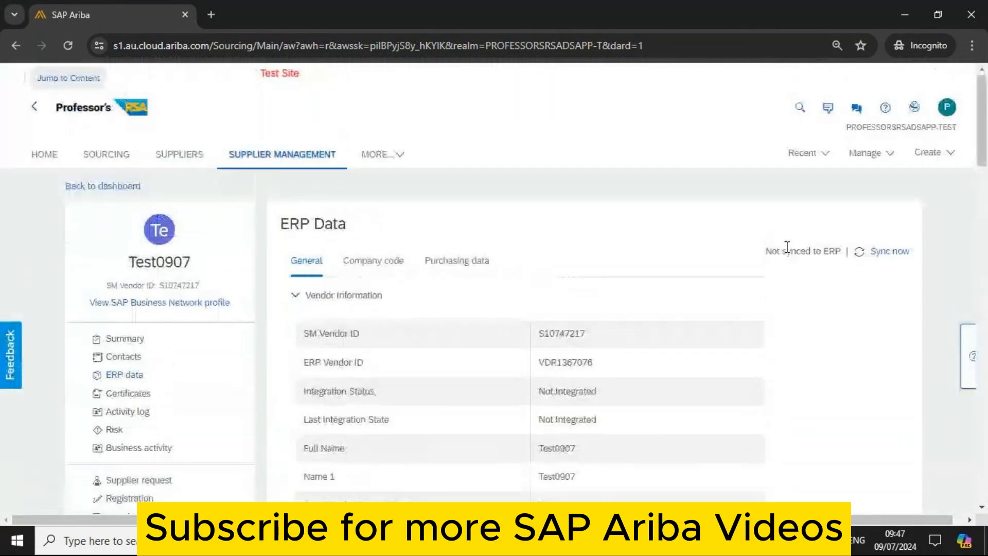
drag(766, 253, 802, 256)
double_click(825, 254)
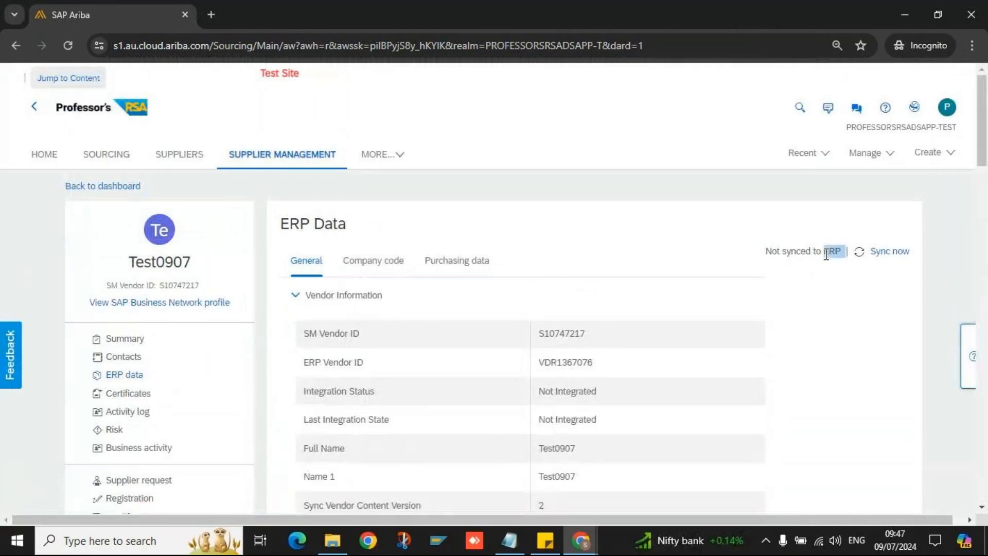
triple_click(781, 255)
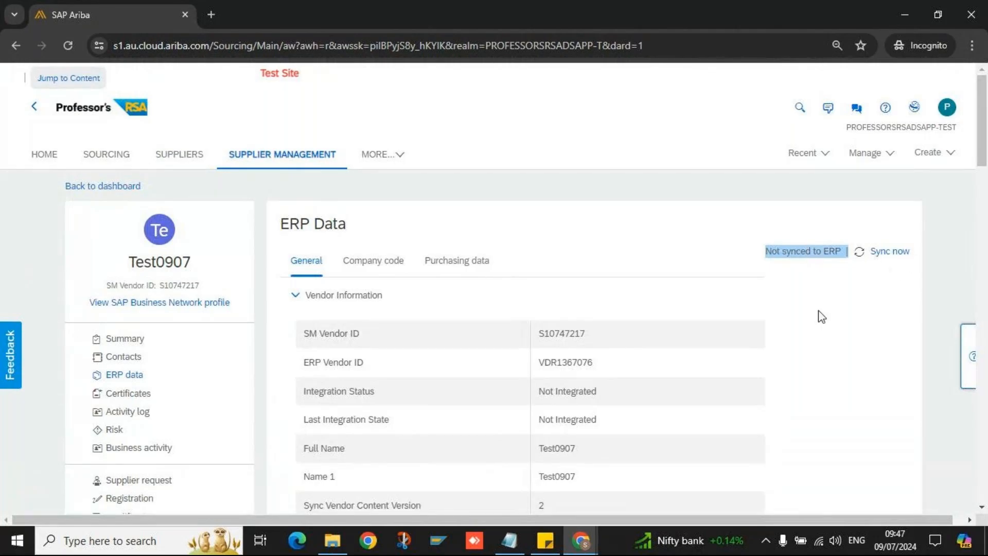
click(799, 273)
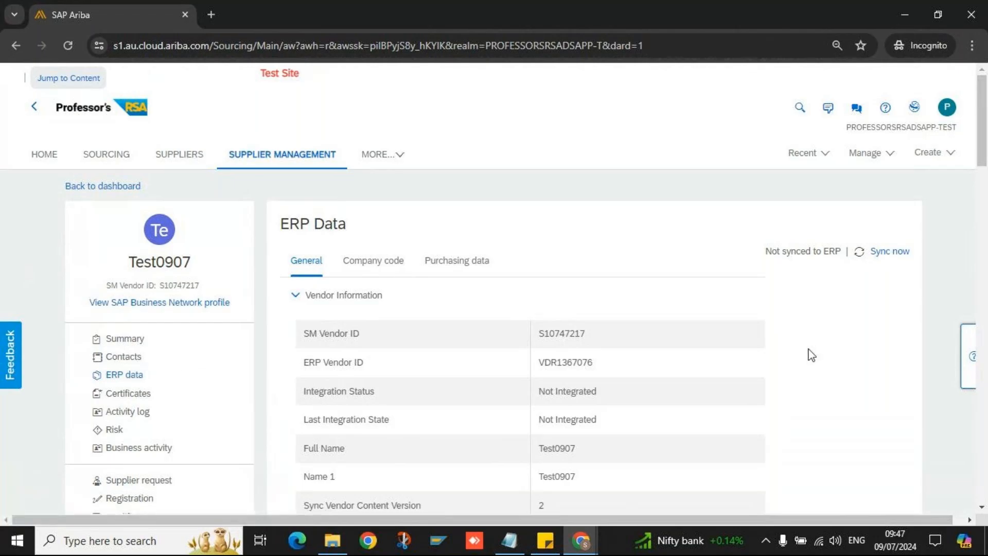
- Check ERP ID VDR1367076 on the supplier summary, then return to its ERP data
click(118, 340)
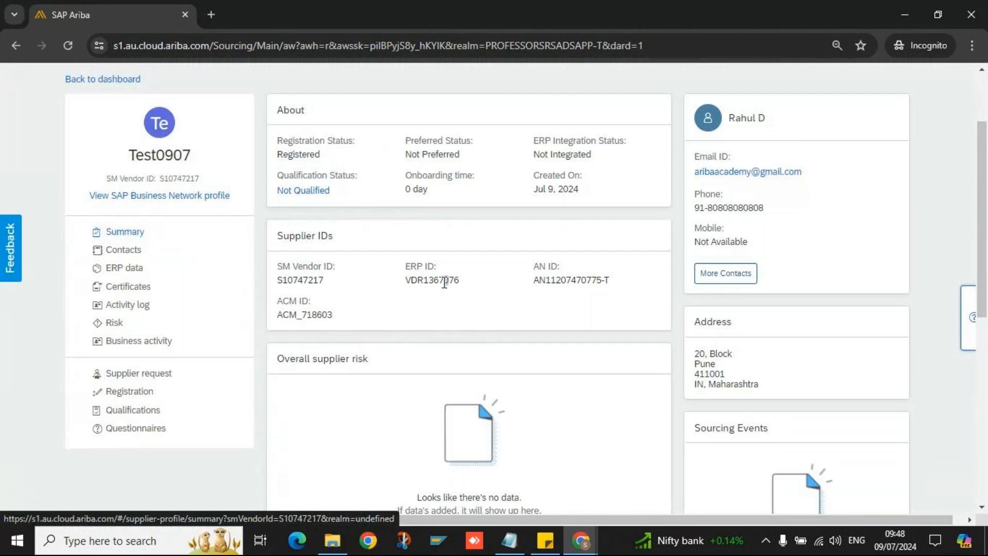
drag(447, 280, 417, 279)
double_click(419, 280)
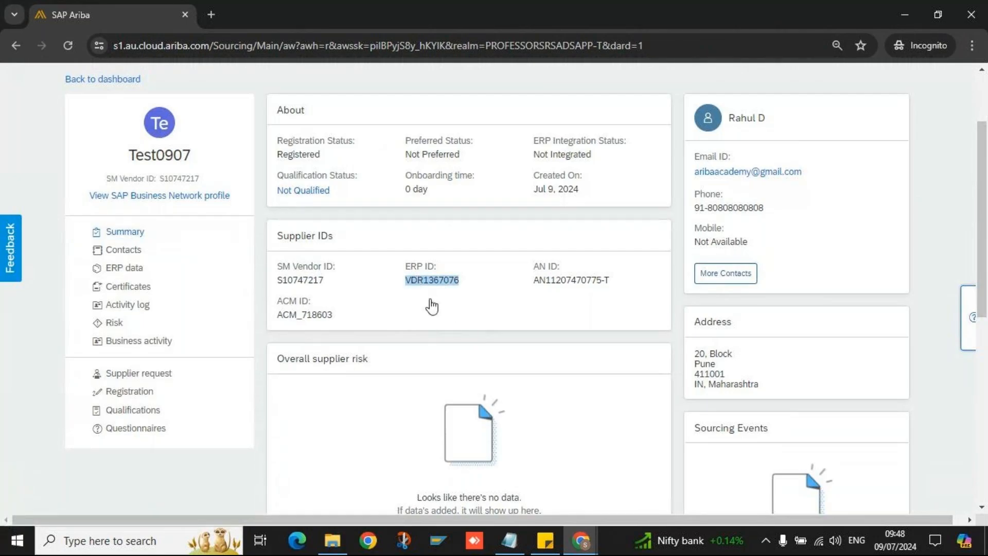
click(418, 329)
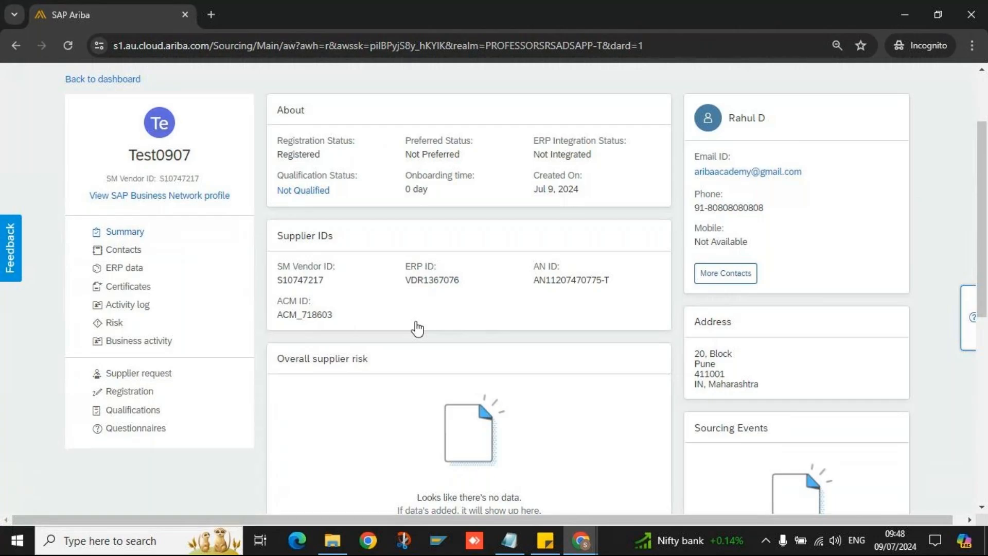
click(133, 269)
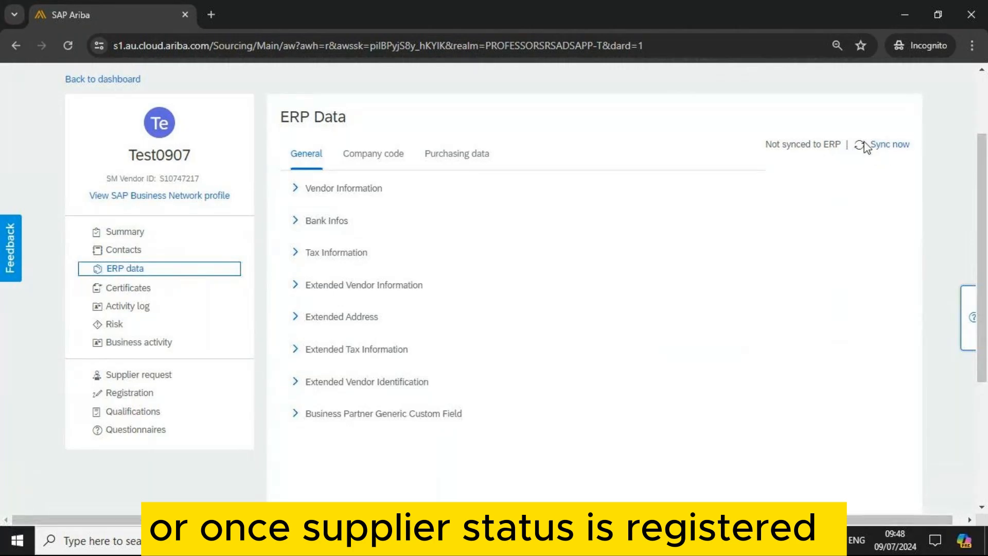
- Trigger an ERP sync for Test0907, confirm it's in progress, and open company code 1710 data
click(881, 152)
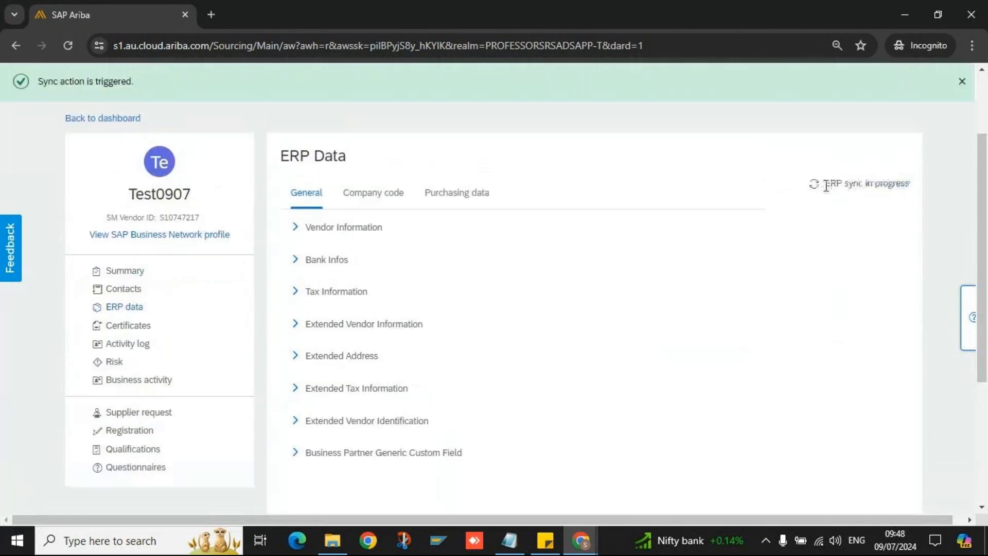
drag(826, 185, 897, 188)
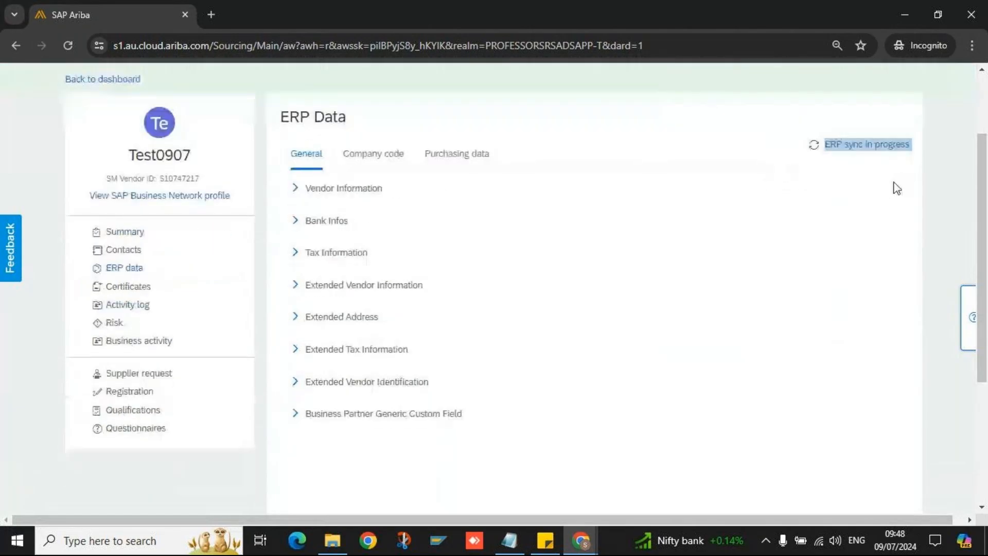
drag(354, 155, 360, 155)
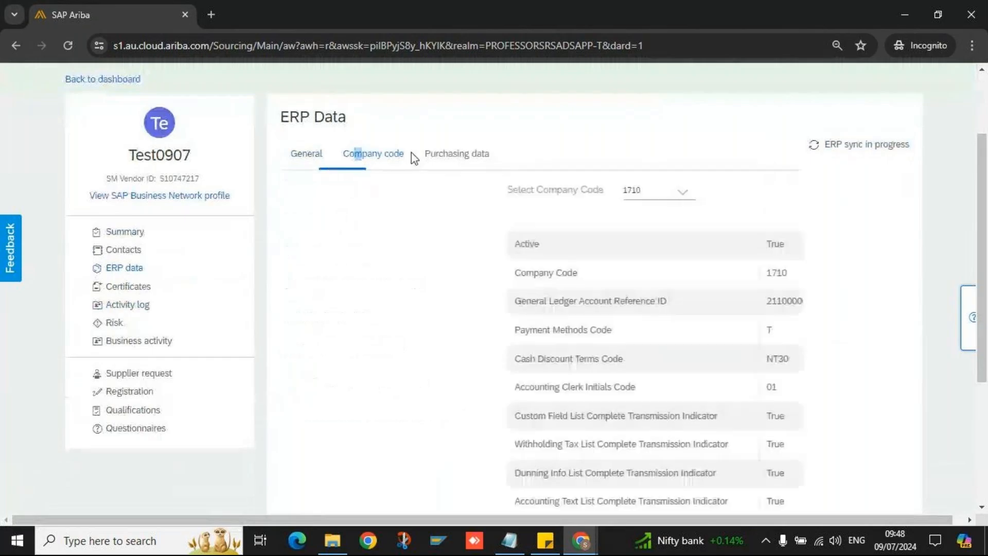
- Show purchasing data for org 1020 and inspect the 'ERP sync in progress' status
click(465, 151)
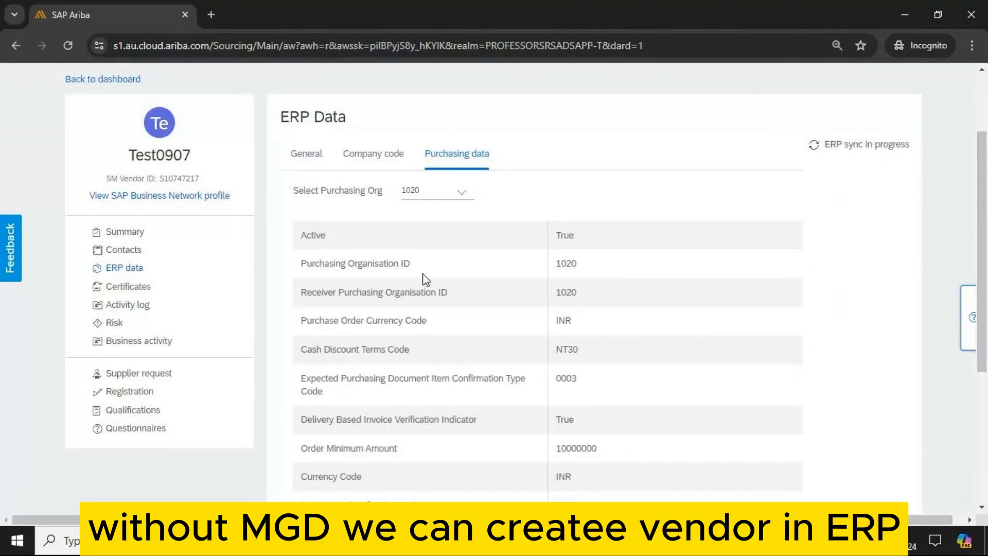
triple_click(861, 153)
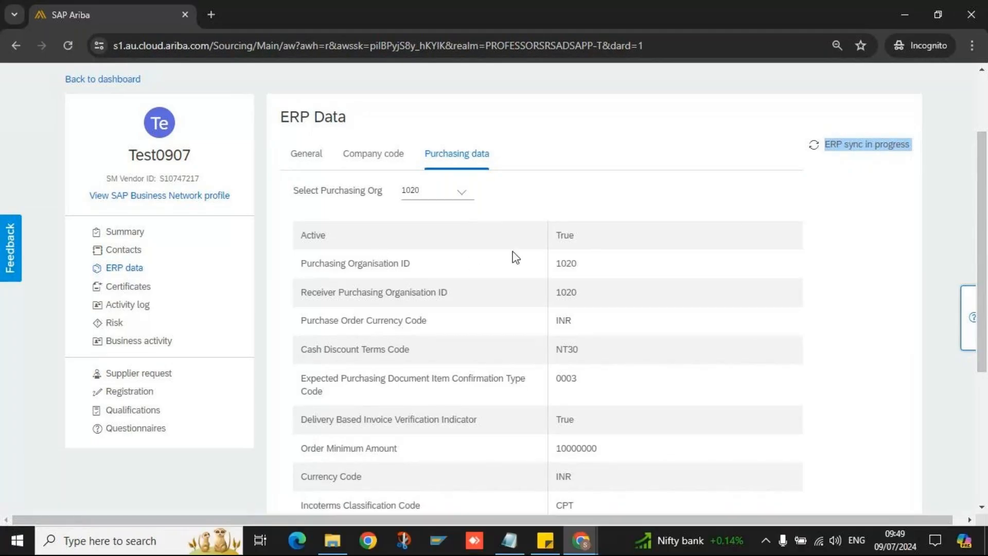
double_click(835, 144)
click(894, 145)
double_click(895, 144)
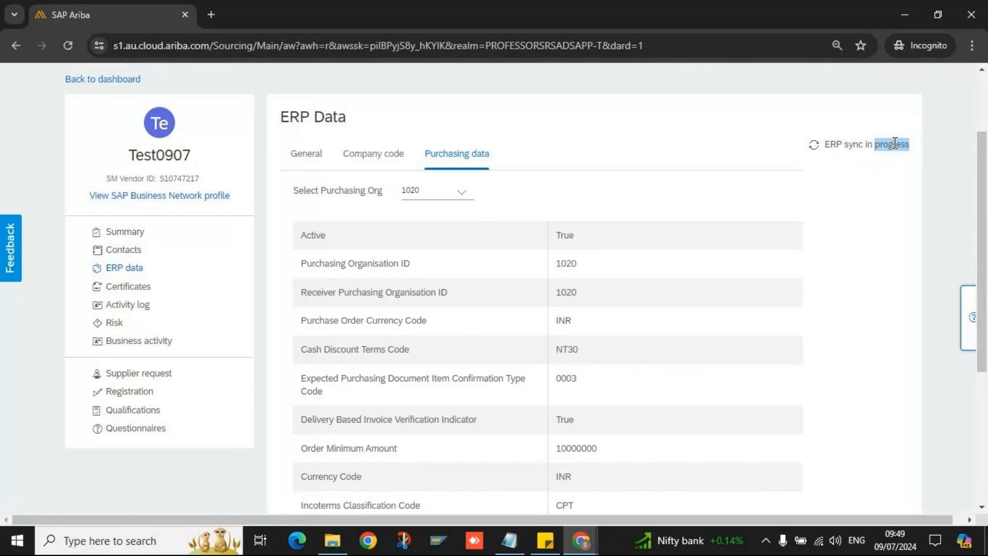
triple_click(894, 145)
click(889, 144)
- Recheck the sync status line, then go back to the General ERP data sections
triple_click(889, 145)
click(868, 193)
triple_click(876, 148)
click(883, 162)
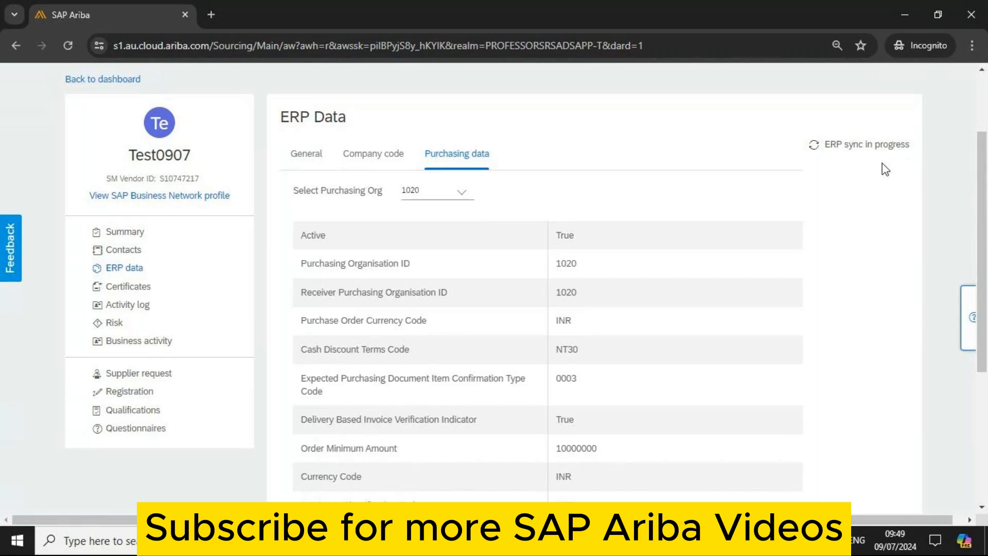
click(299, 164)
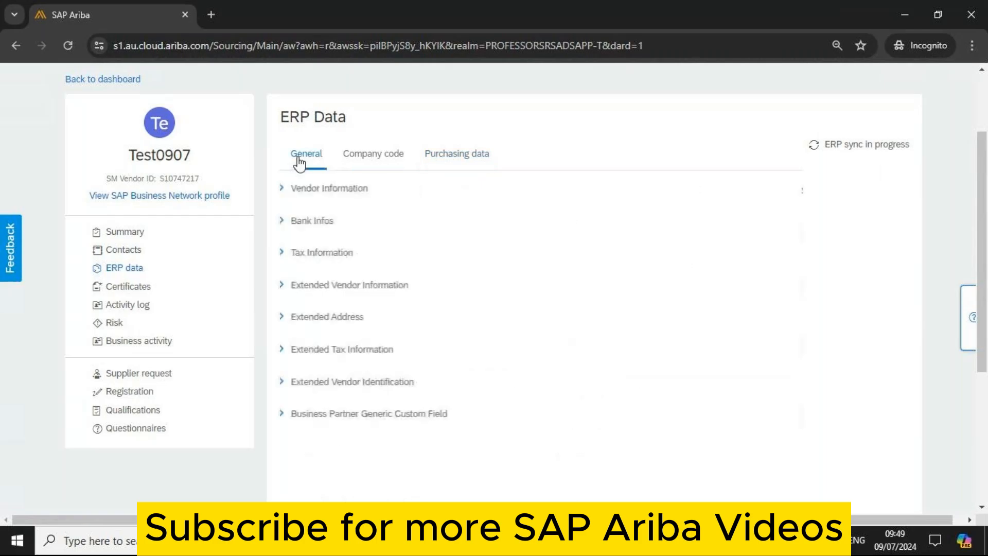
- Glance at Test0907's registration and qualifications, then return to the supplier management dashboard
click(143, 393)
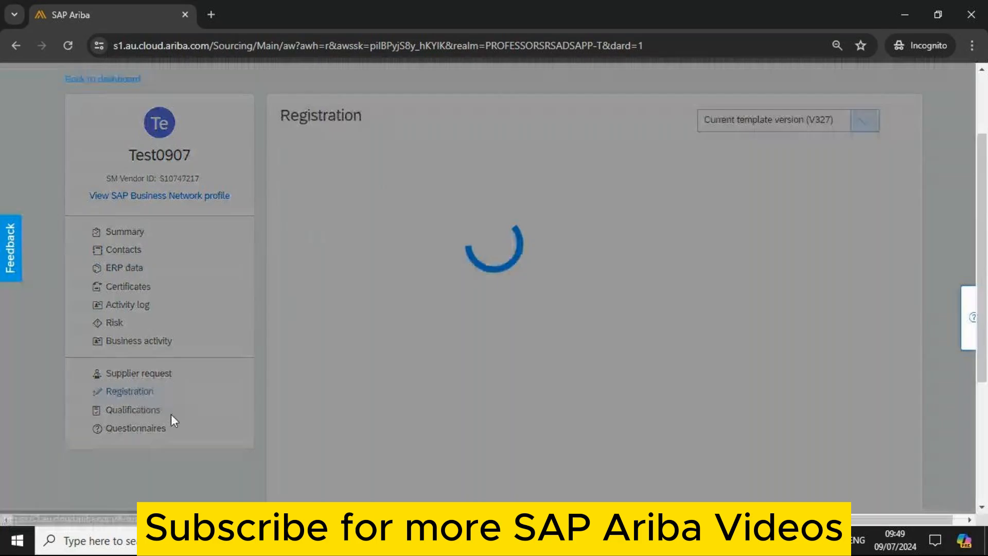
click(198, 412)
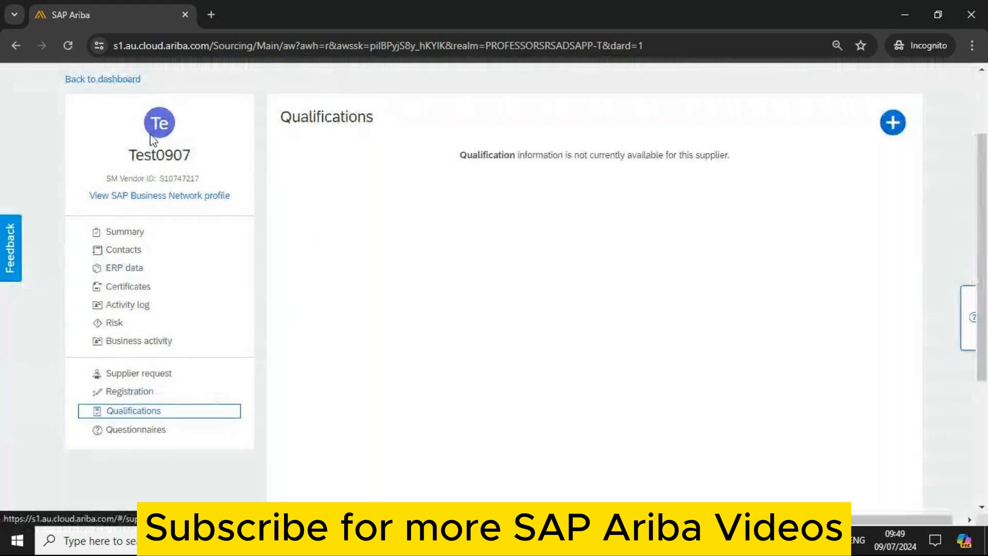
click(115, 81)
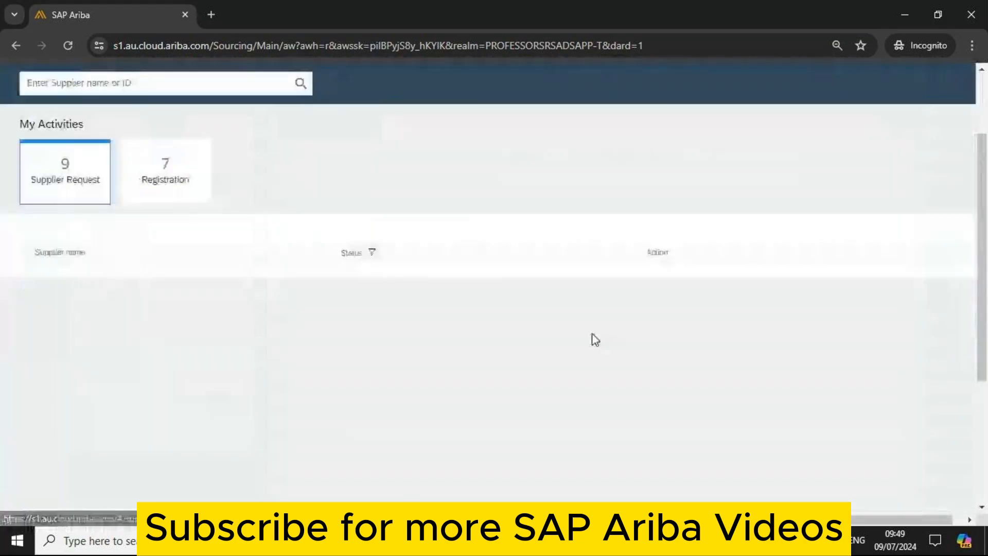